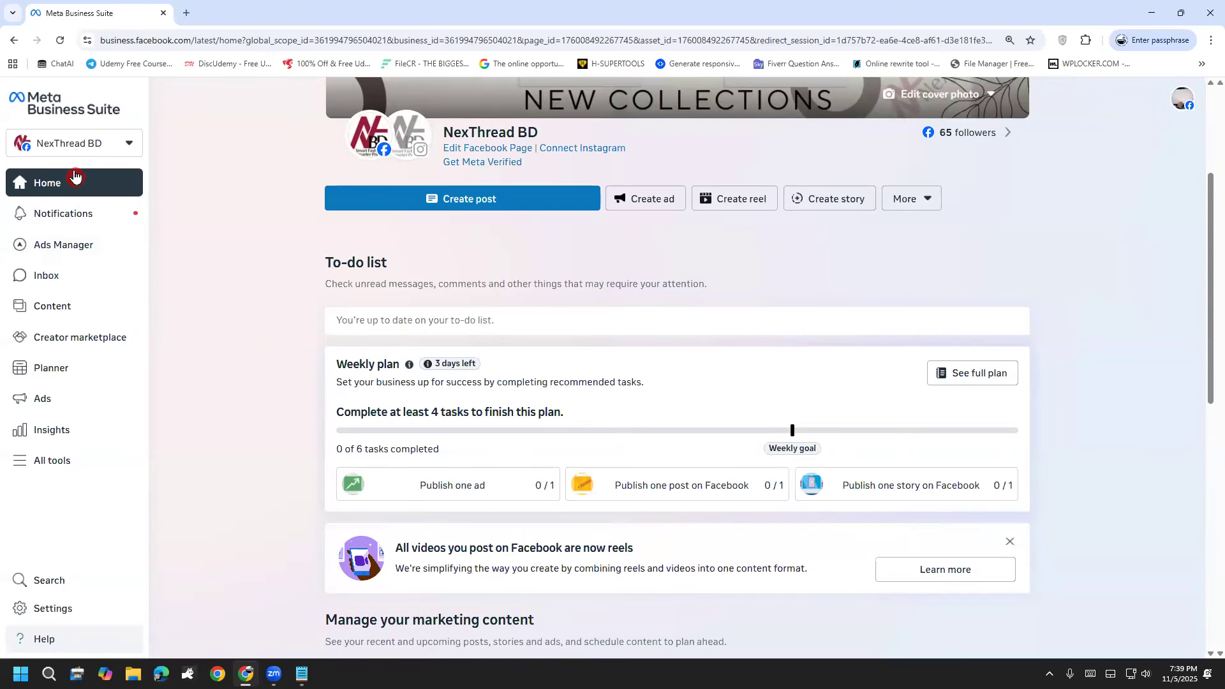
left_click(72, 150)
left_click(169, 142)
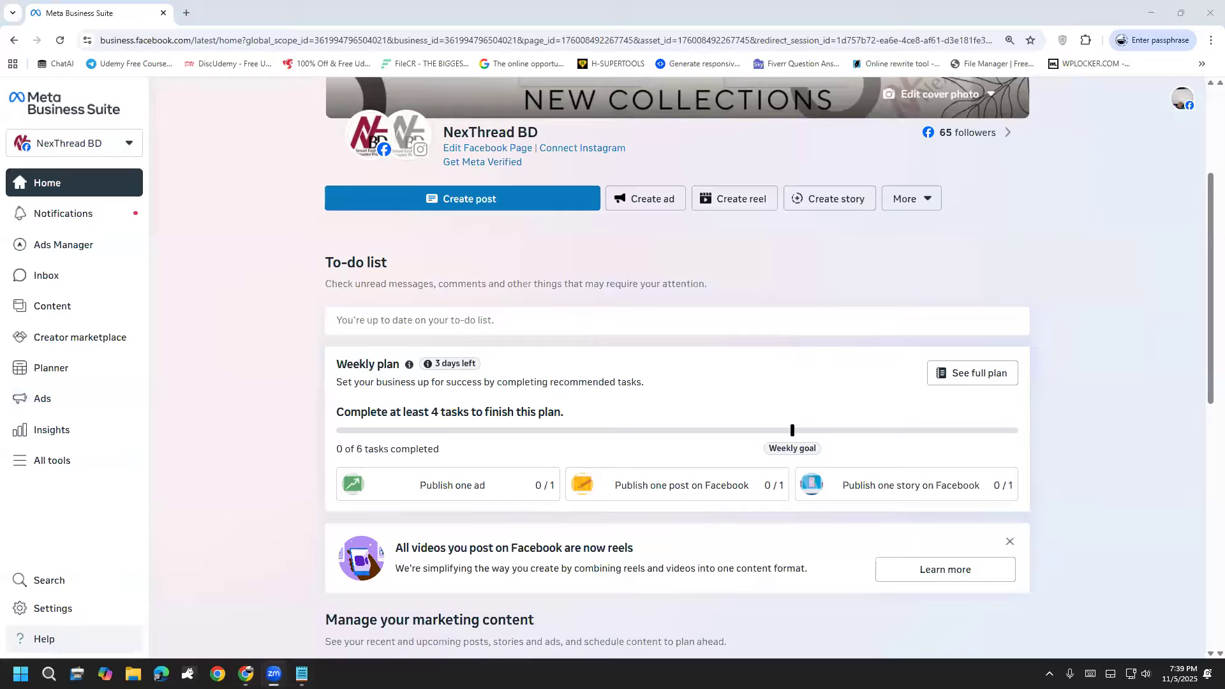
left_click(302, 674)
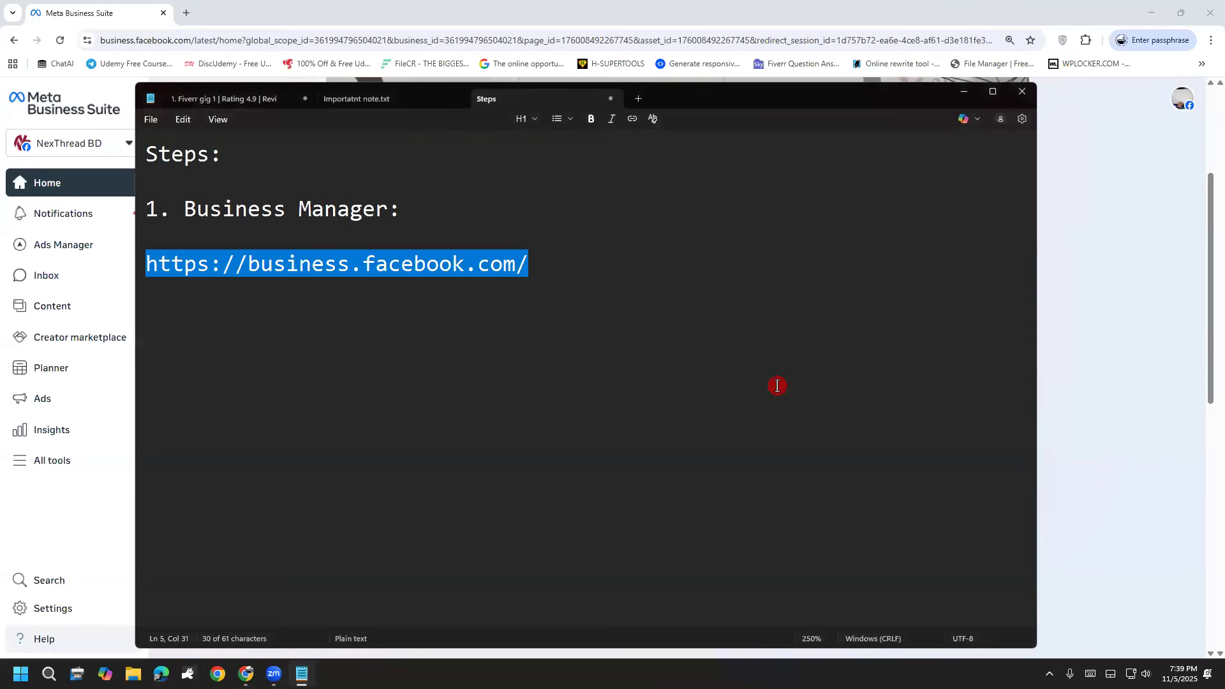
left_click(1111, 246)
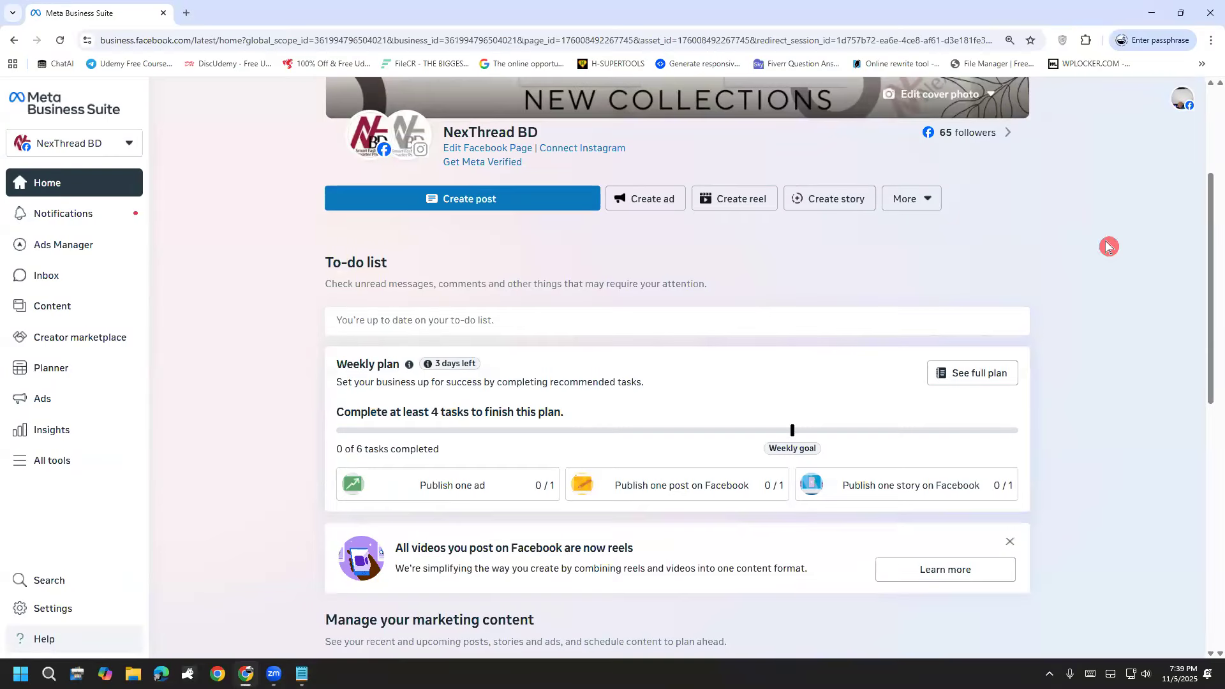
left_click(763, 9)
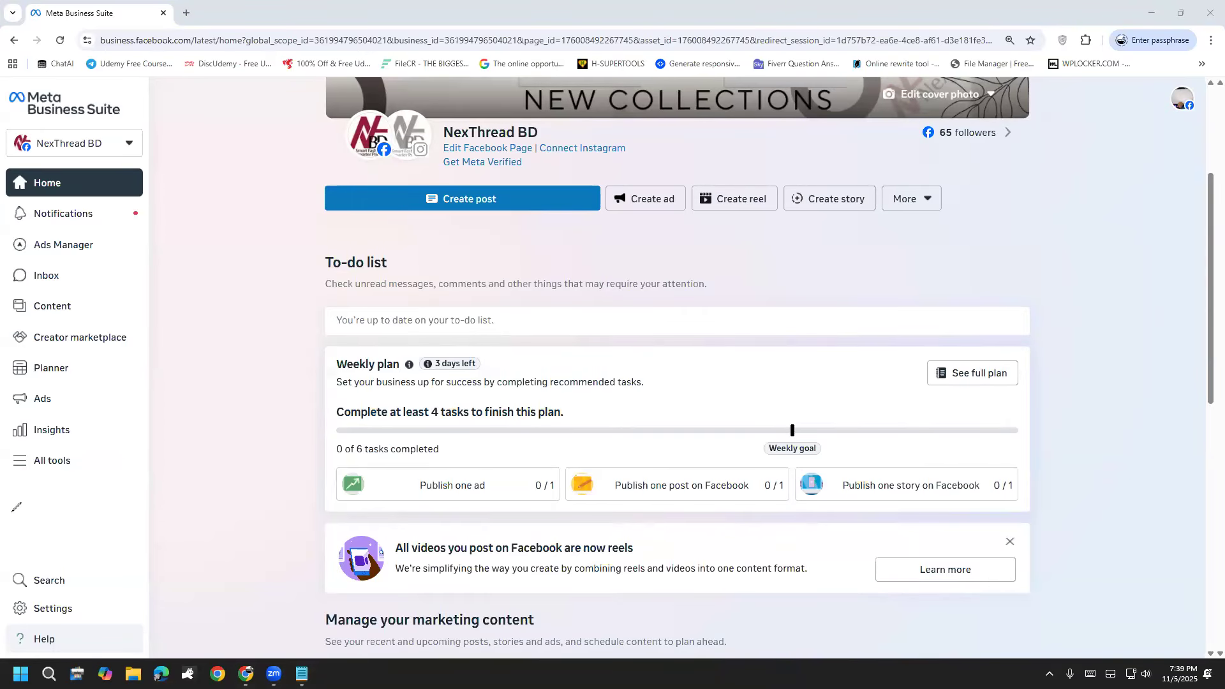
Step: Switch to Notepad and add the line "2. Manager -> Account (Portfolio)" below the business.facebook.com link, separated by a blank line
left_click(302, 673)
left_click(546, 264)
key("Return")
key("Return")
type("2. ")
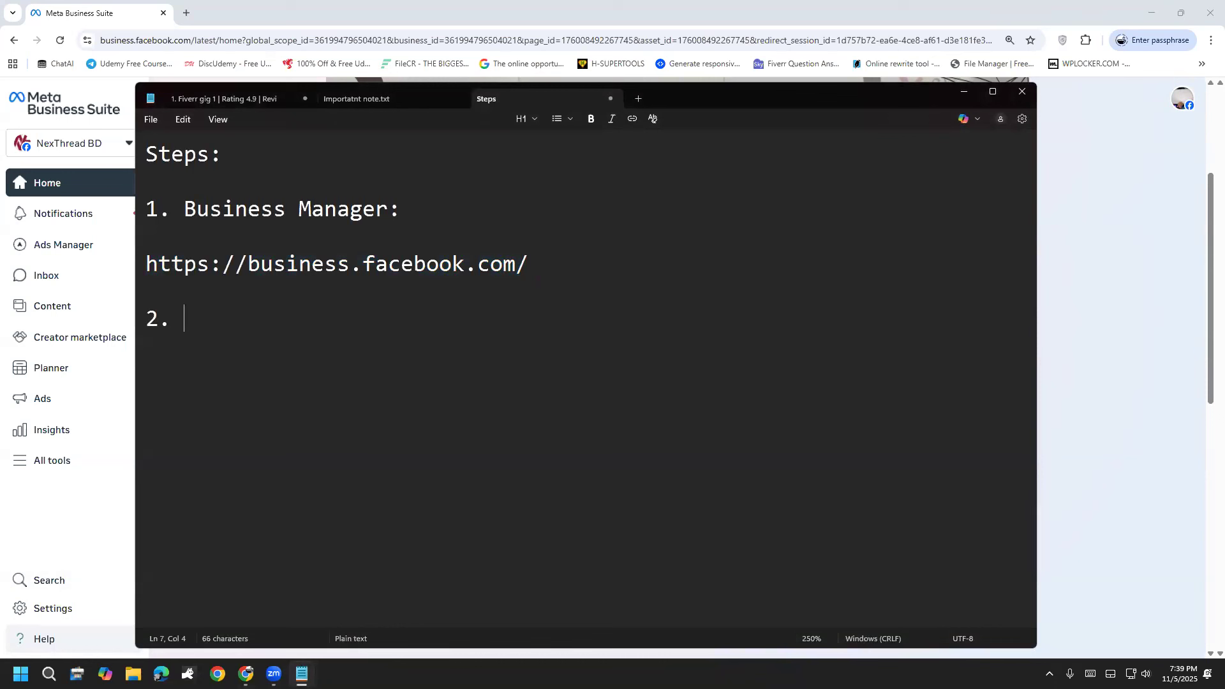
type("Manager -> Ac")
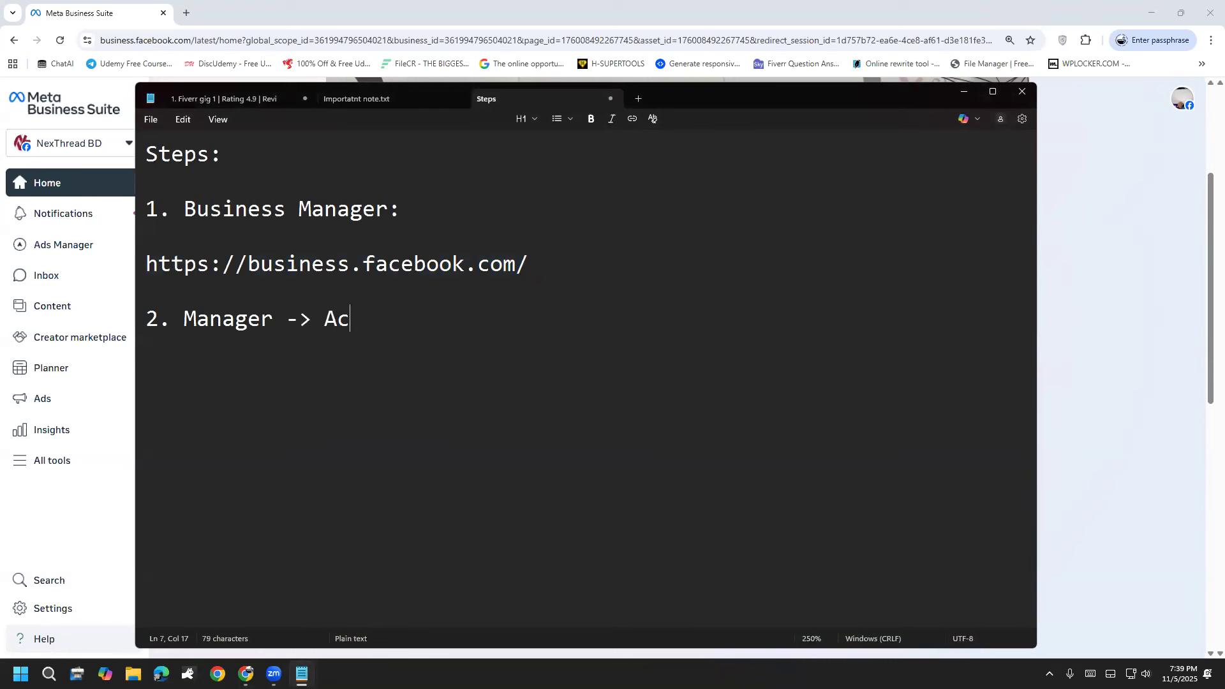
type("count ()")
key("Left")
type("Par")
key("BackSpace")
key("BackSpace")
type("p")
key("BackSpace")
type("ortfolio")
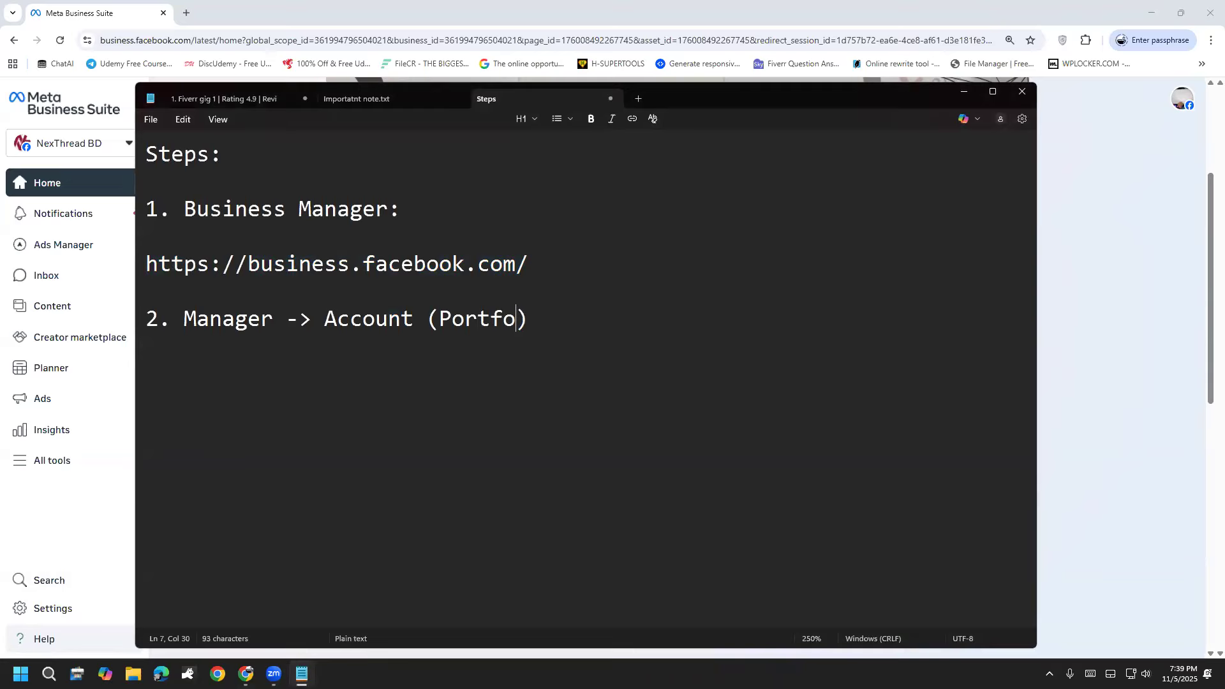
key("Right")
left_click(1070, 364)
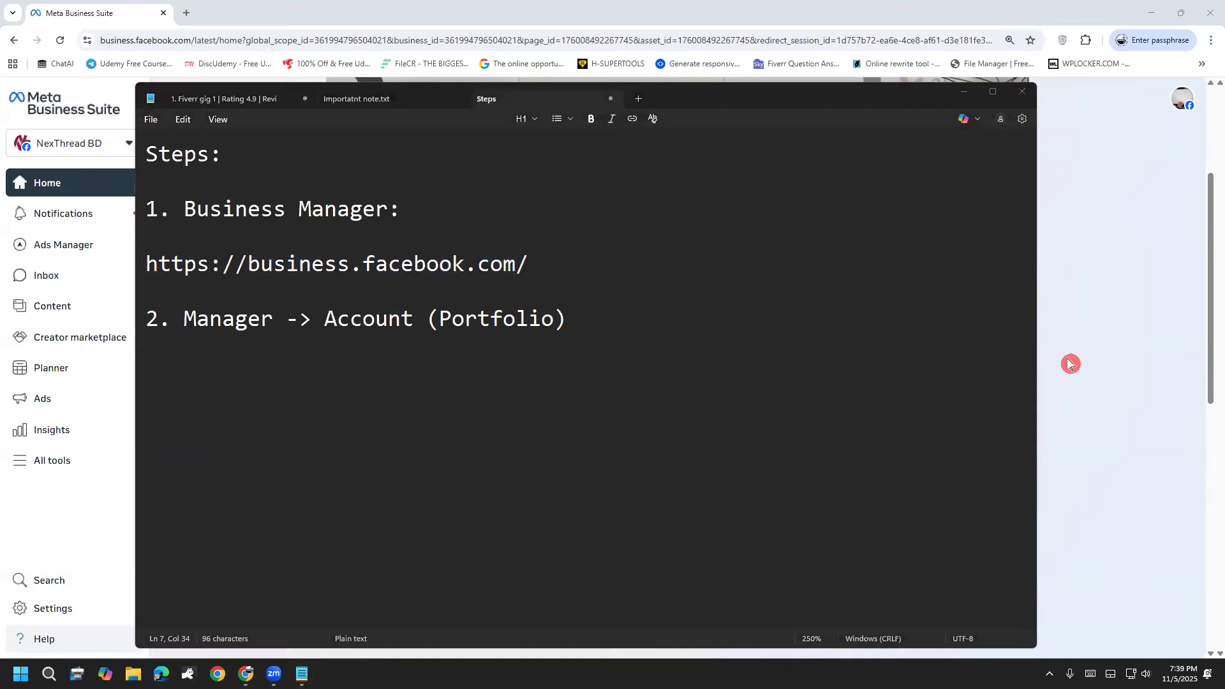
left_click_drag(246, 228, 336, 183)
mouse_move(432, 352)
left_mouse_down()
mouse_move(475, 343)
mouse_move(530, 304)
left_mouse_up()
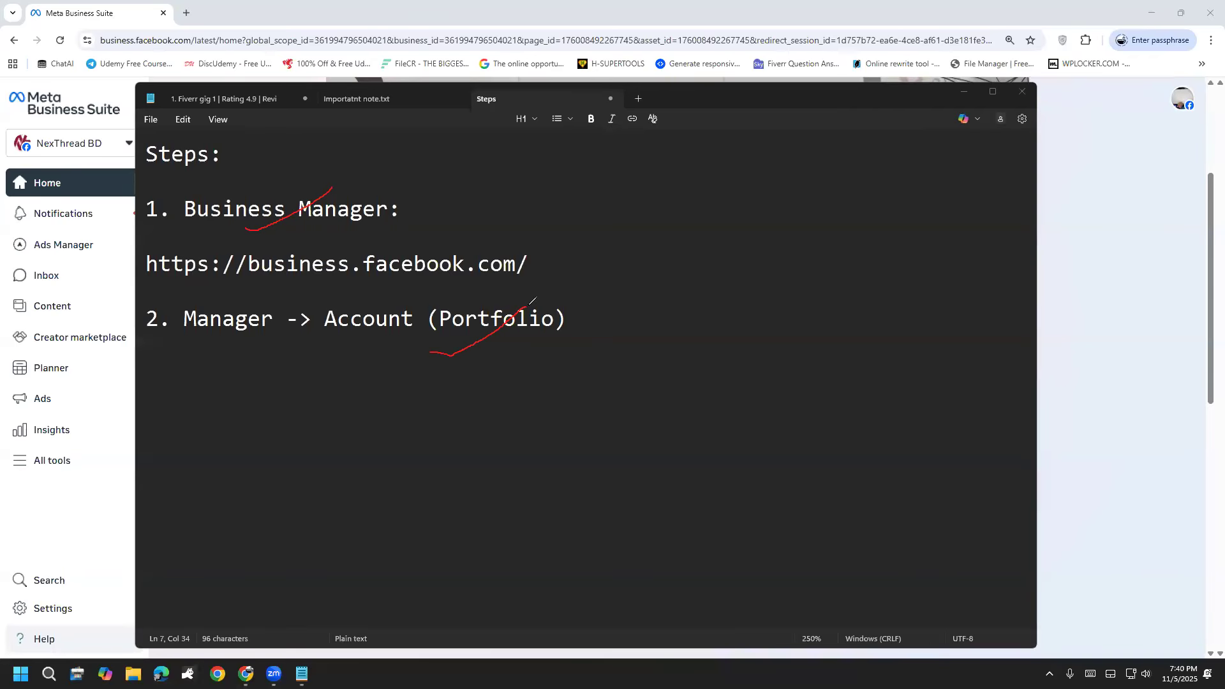
left_click_drag(531, 326, 552, 304)
left_click(58, 446)
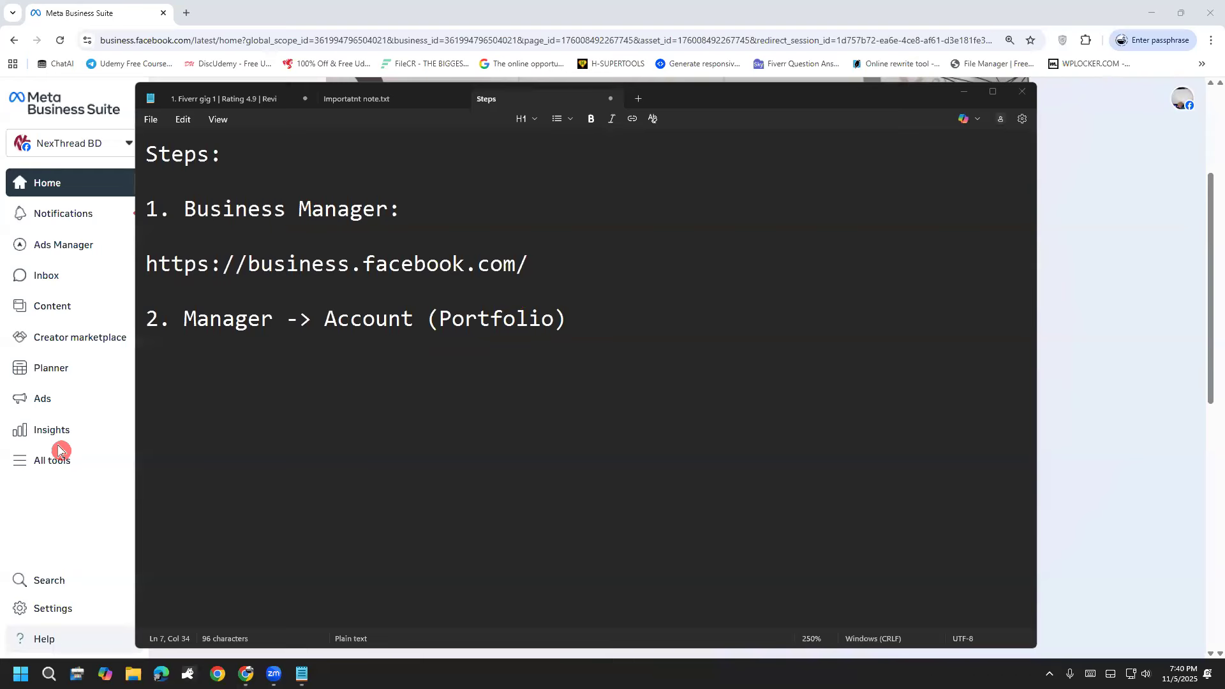
Step: Add the indented sub-items "a. Facebook Account" and "b. Email Address" under point 2, after a blank line
left_click(594, 328)
key("Return")
key("Return")
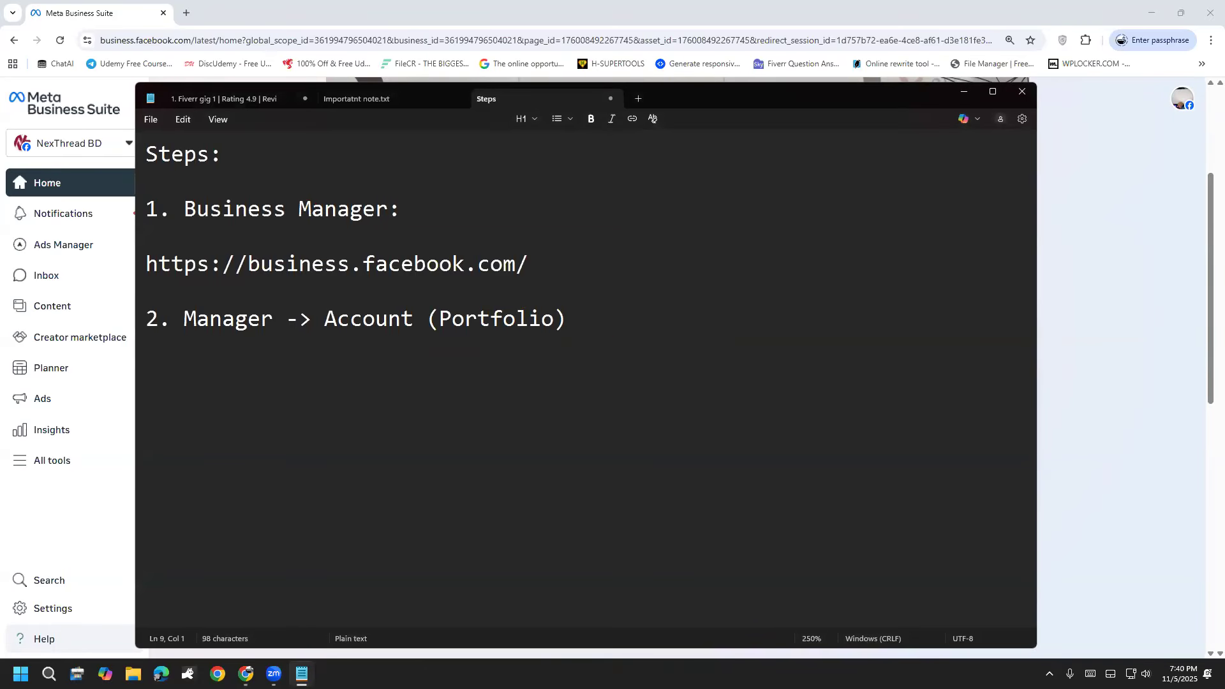
key("Tab")
type("a. Faceb")
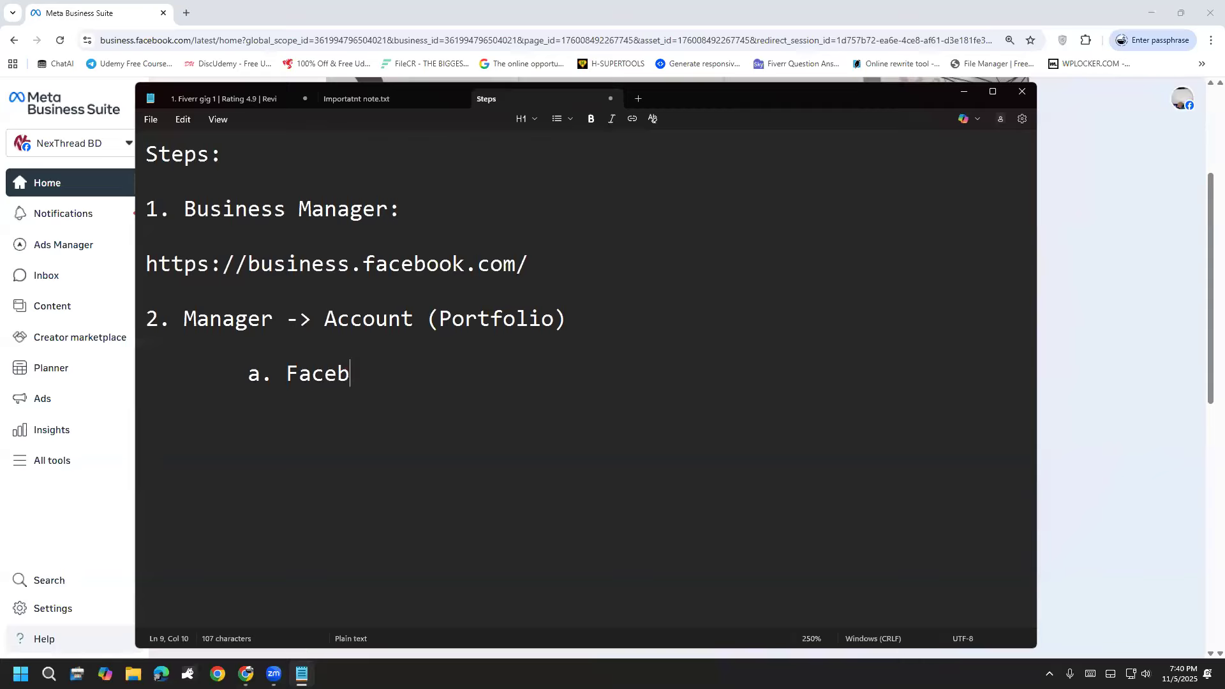
type("ook Account")
key("Return")
type("b. Emai")
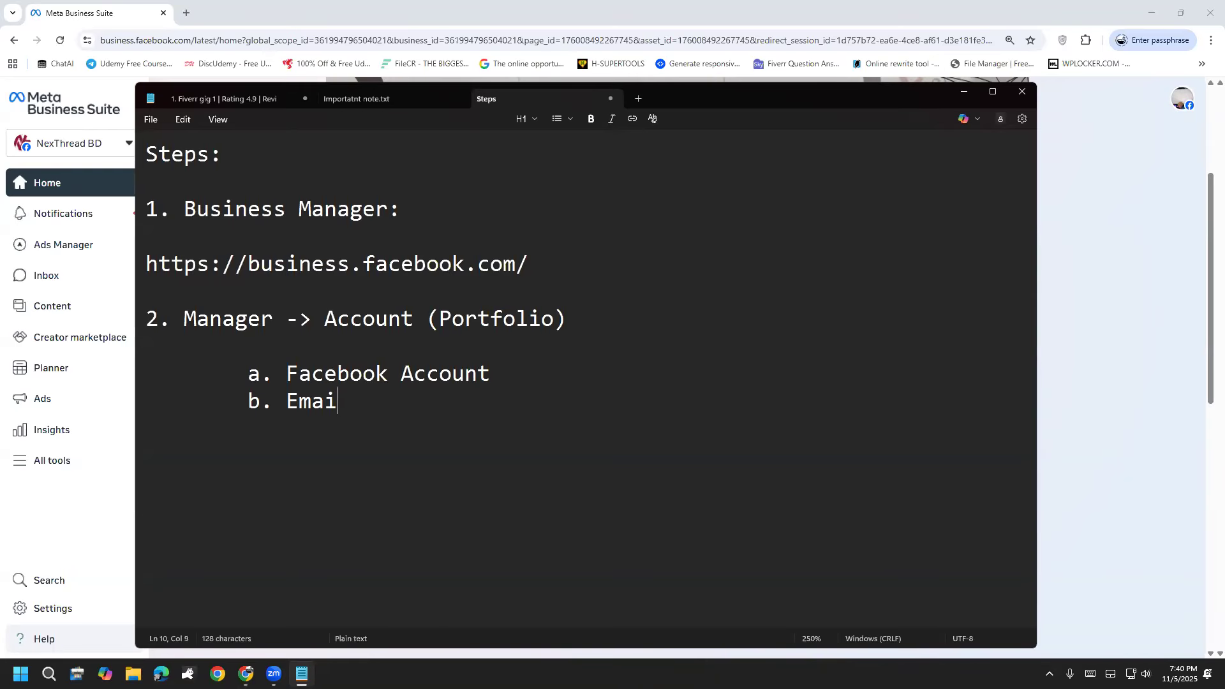
type("l Address")
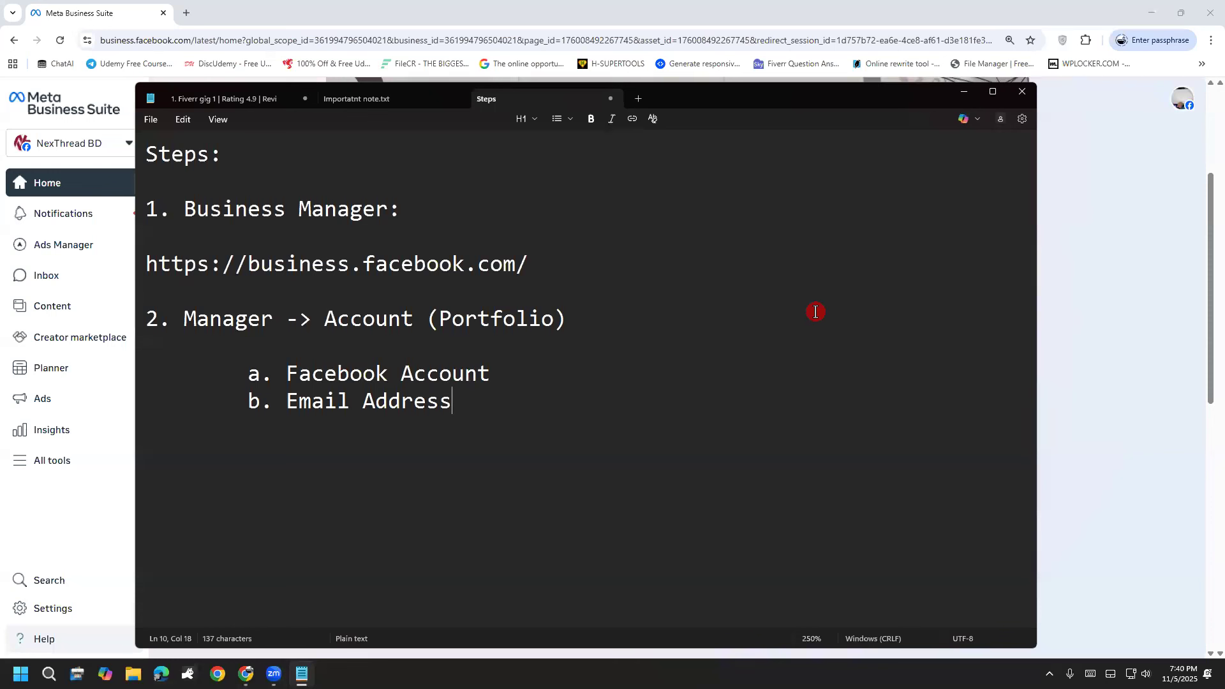
left_click(1161, 493)
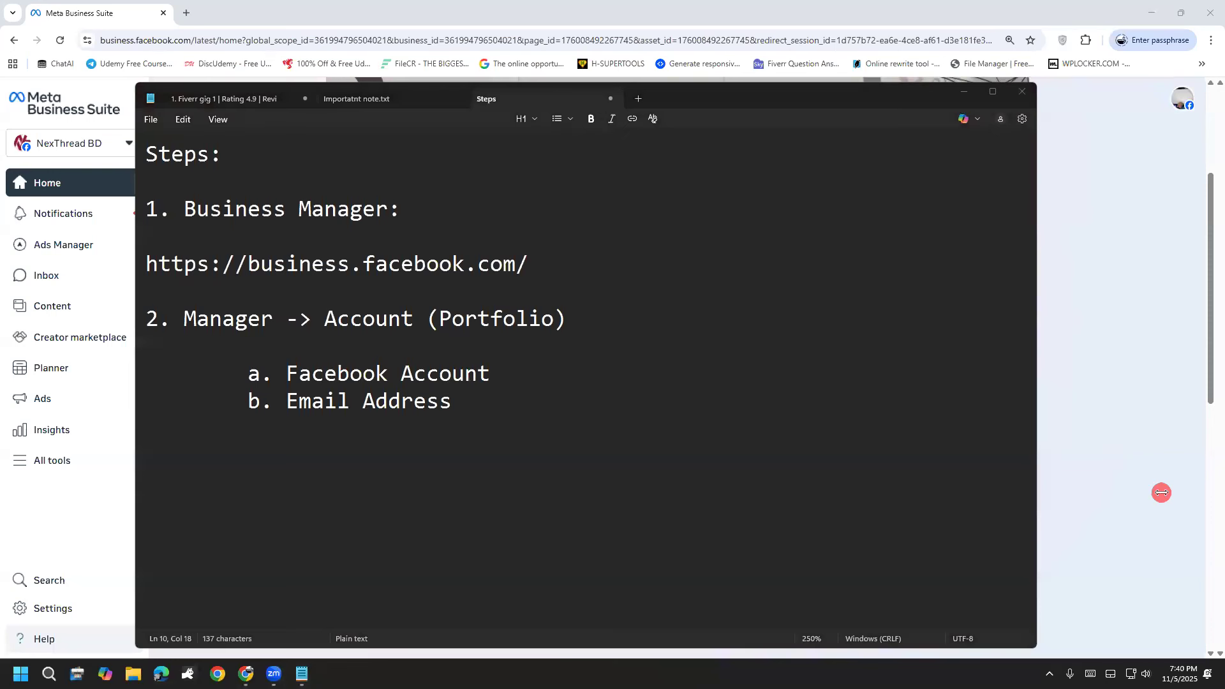
left_click(582, 325)
left_click(500, 377)
left_click_drag(500, 378, 287, 373)
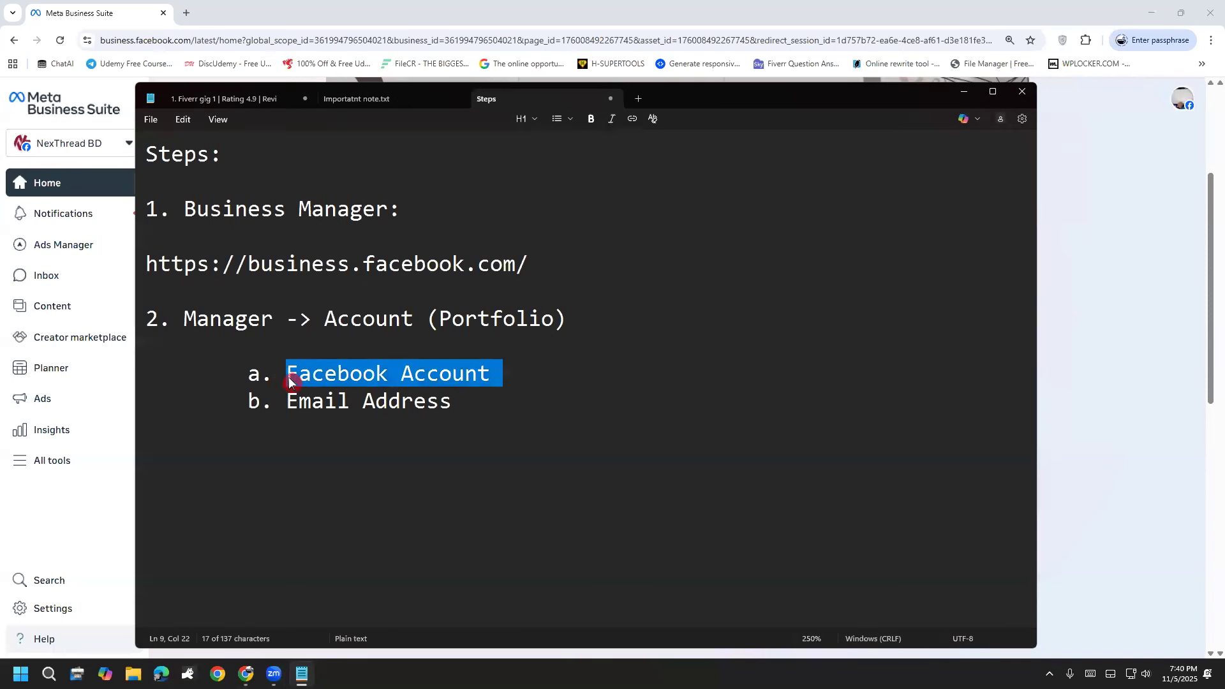
left_click(598, 341)
left_click_drag(591, 319, 323, 324)
left_click(491, 375)
left_click_drag(502, 375, 261, 374)
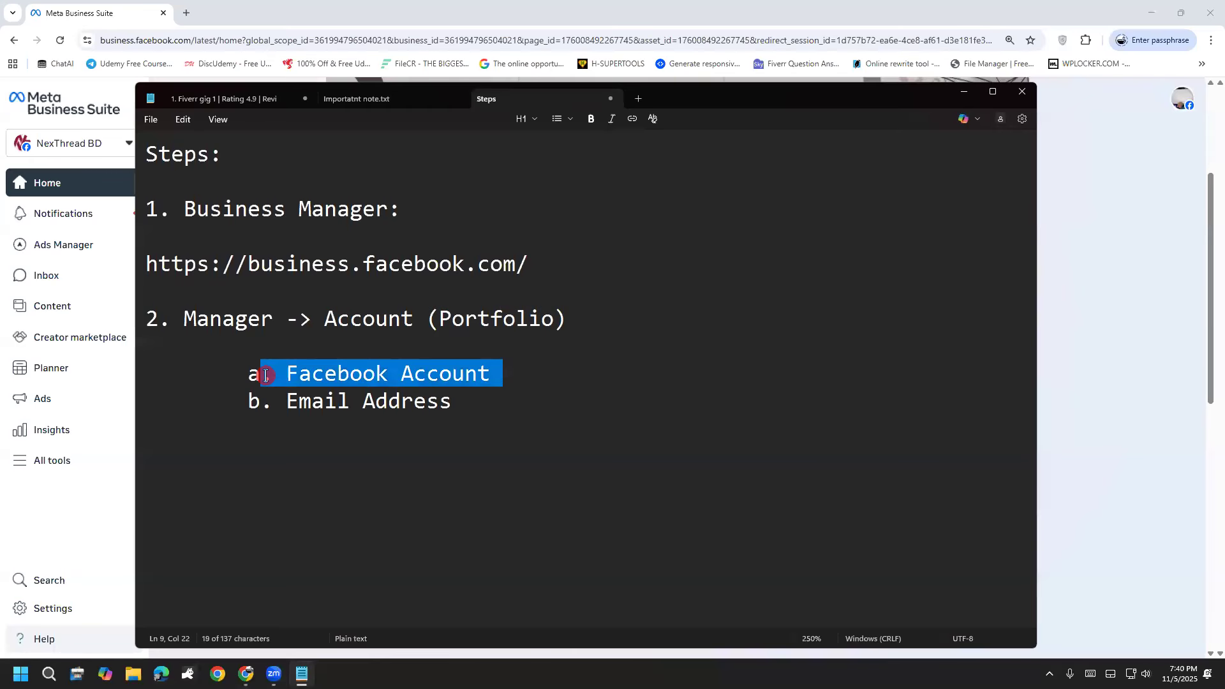
left_click(571, 361)
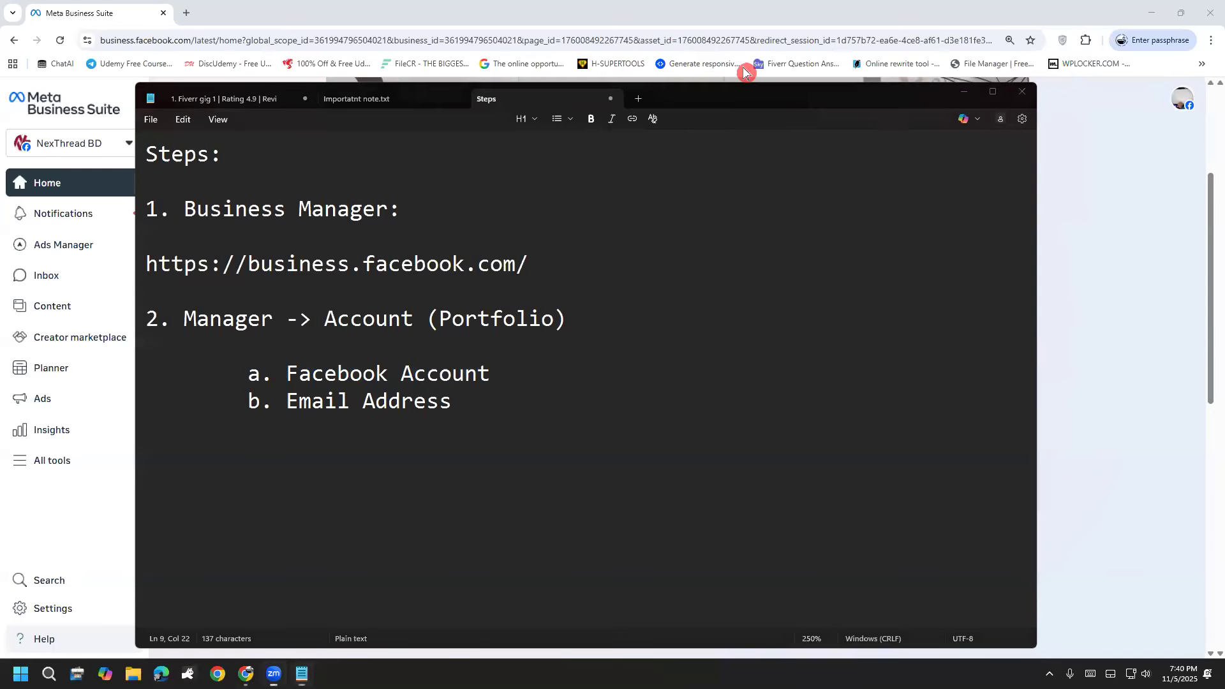
mouse_move(626, 383)
left_mouse_down()
mouse_move(588, 319)
mouse_move(618, 321)
left_mouse_up()
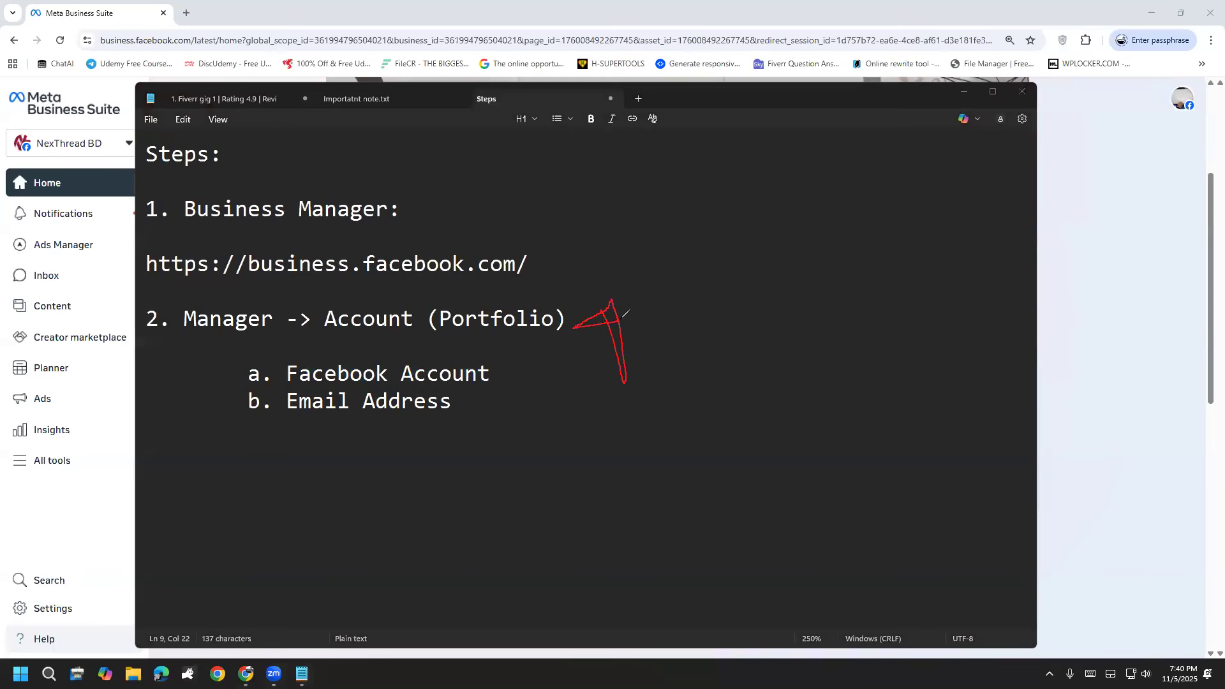
left_click(14, 445)
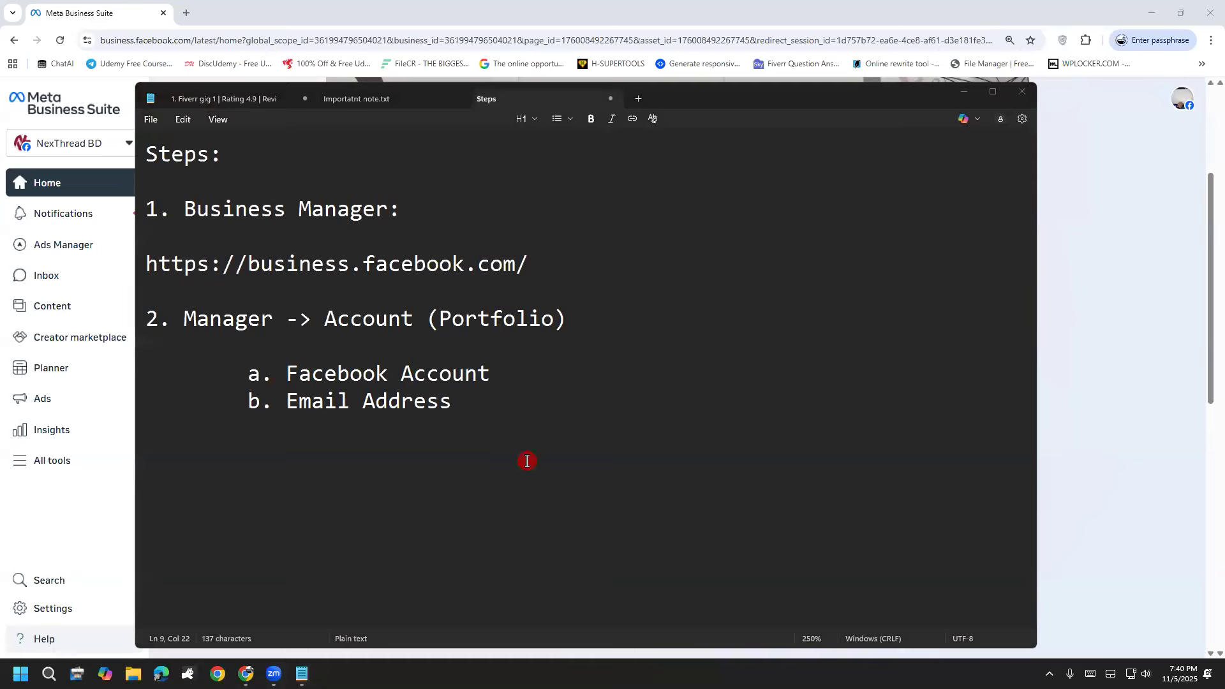
left_click(525, 344)
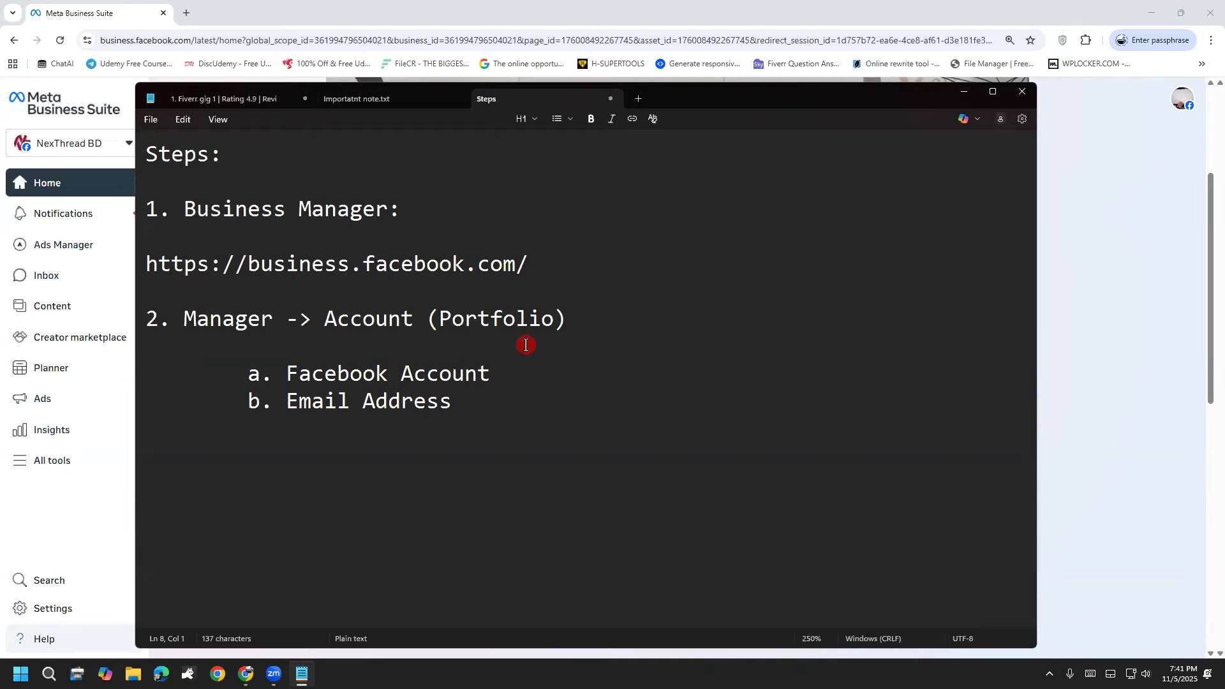
left_click(1169, 412)
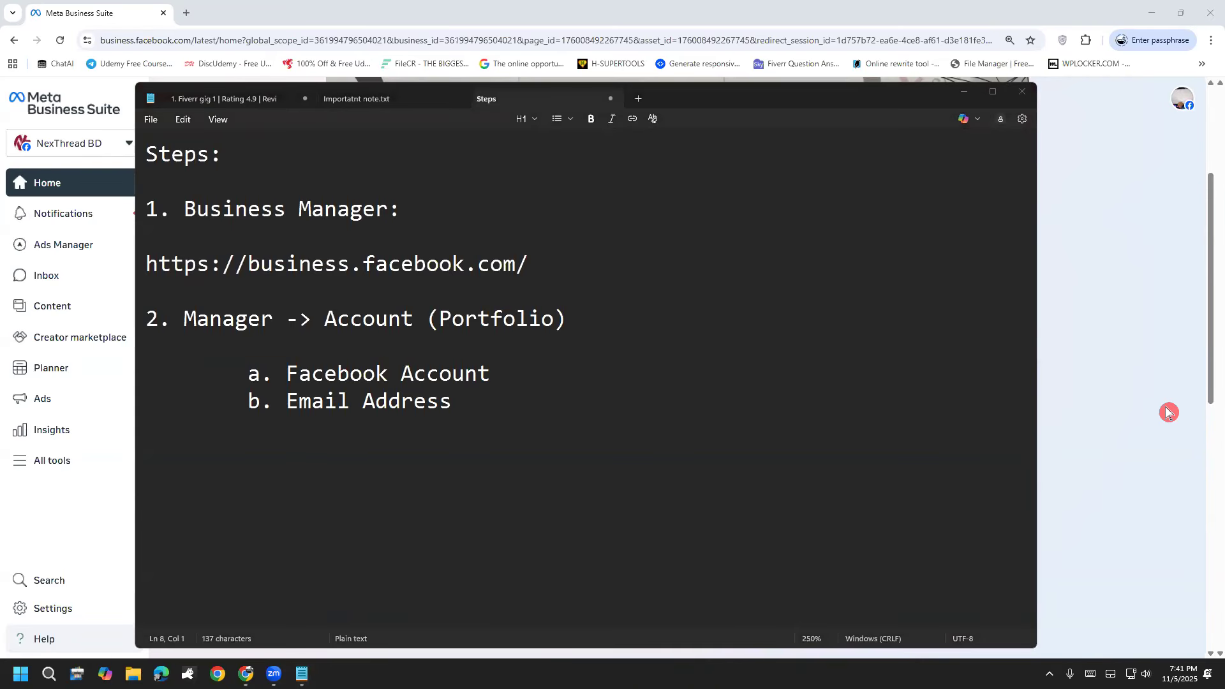
mouse_move(570, 305)
left_mouse_down()
mouse_move(619, 258)
mouse_move(684, 270)
mouse_move(664, 241)
mouse_move(694, 257)
mouse_move(715, 231)
mouse_move(801, 226)
left_mouse_up()
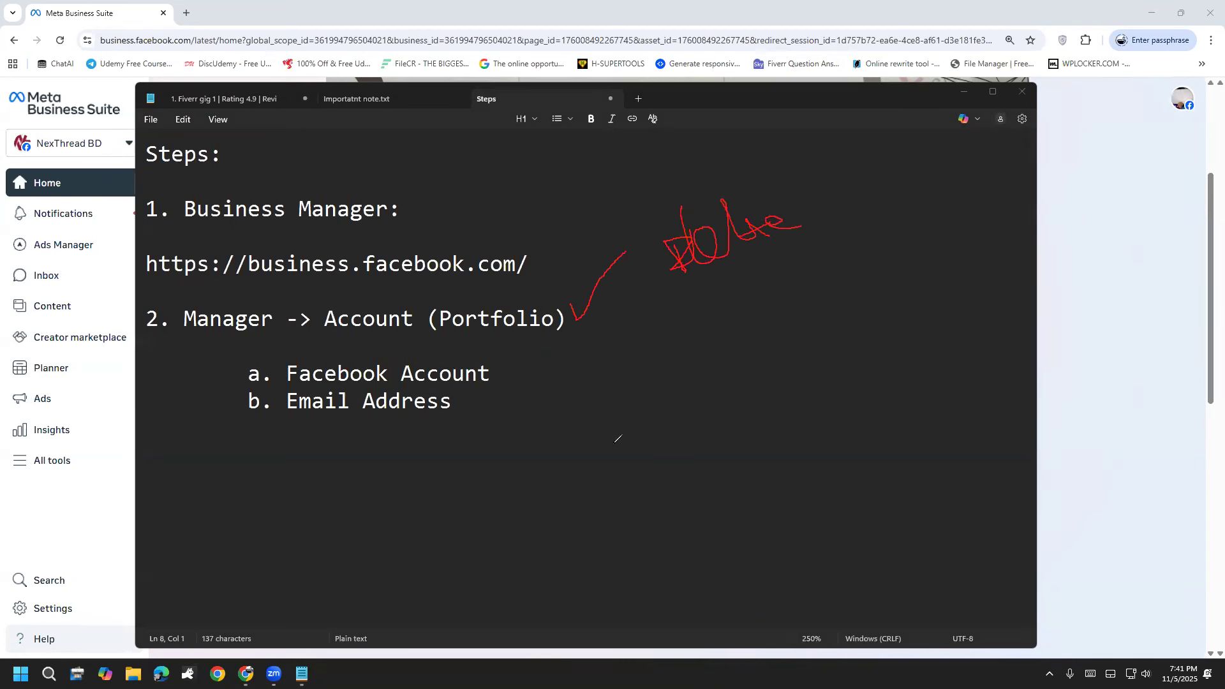
left_click(75, 441)
key("Escape")
left_click(473, 459)
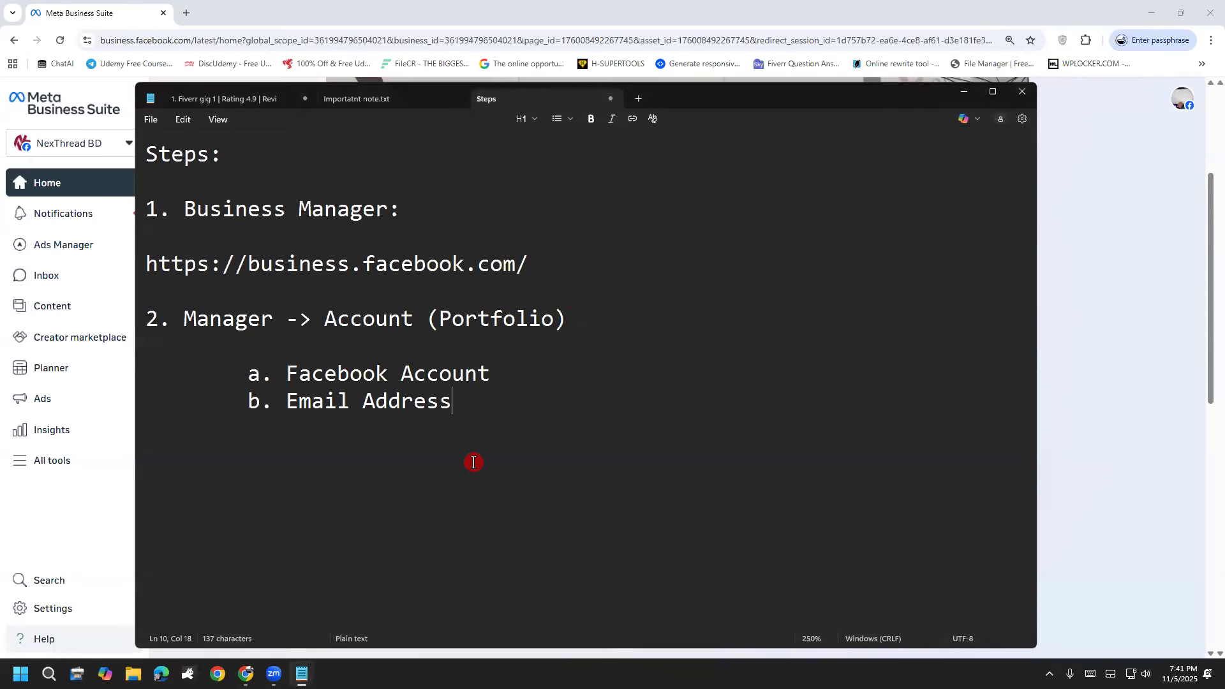
key("ctrl+2")
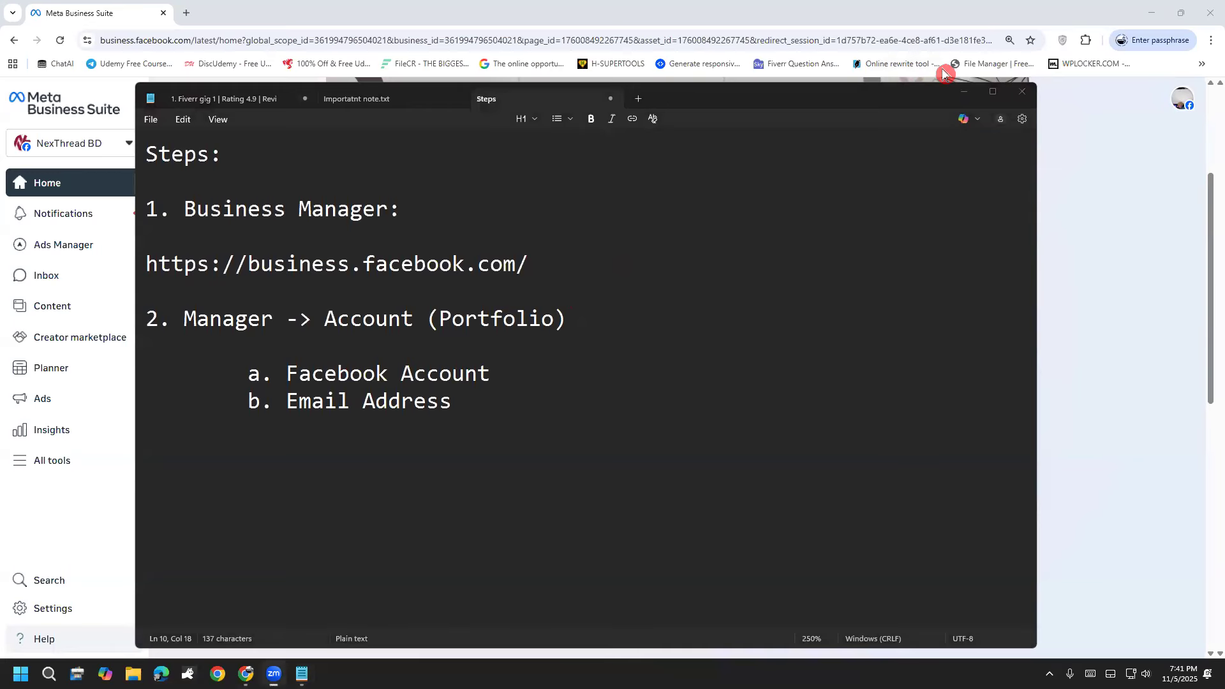
left_click(702, 443)
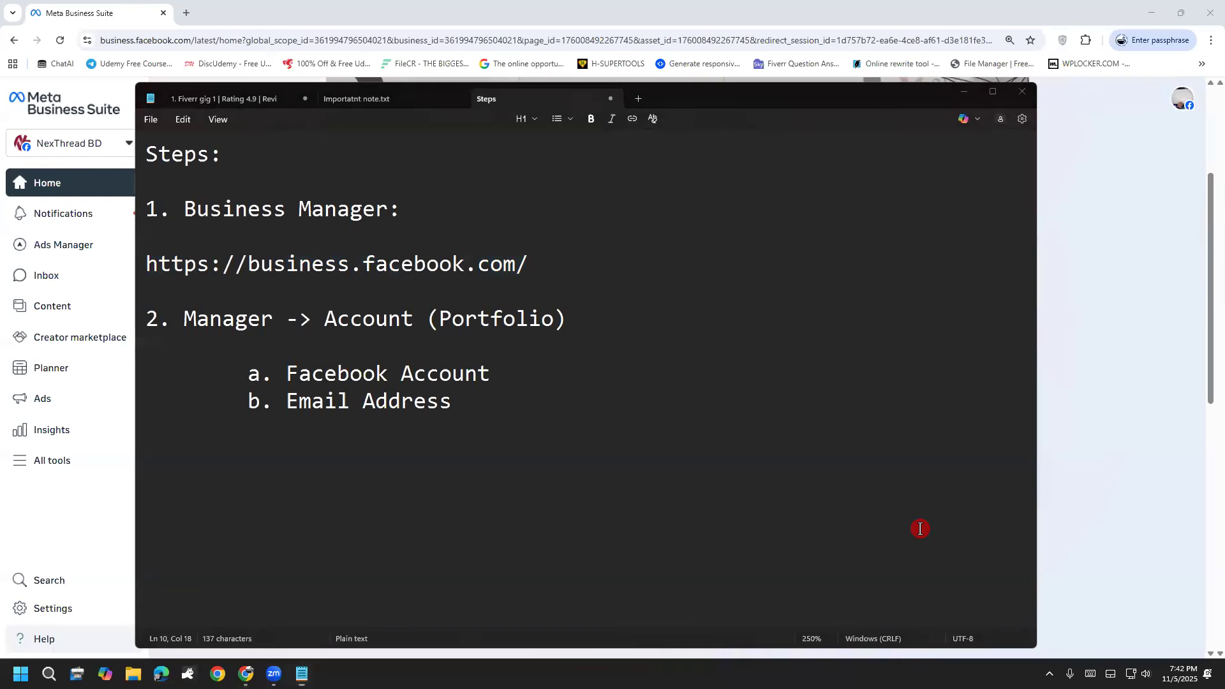
left_click(488, 407)
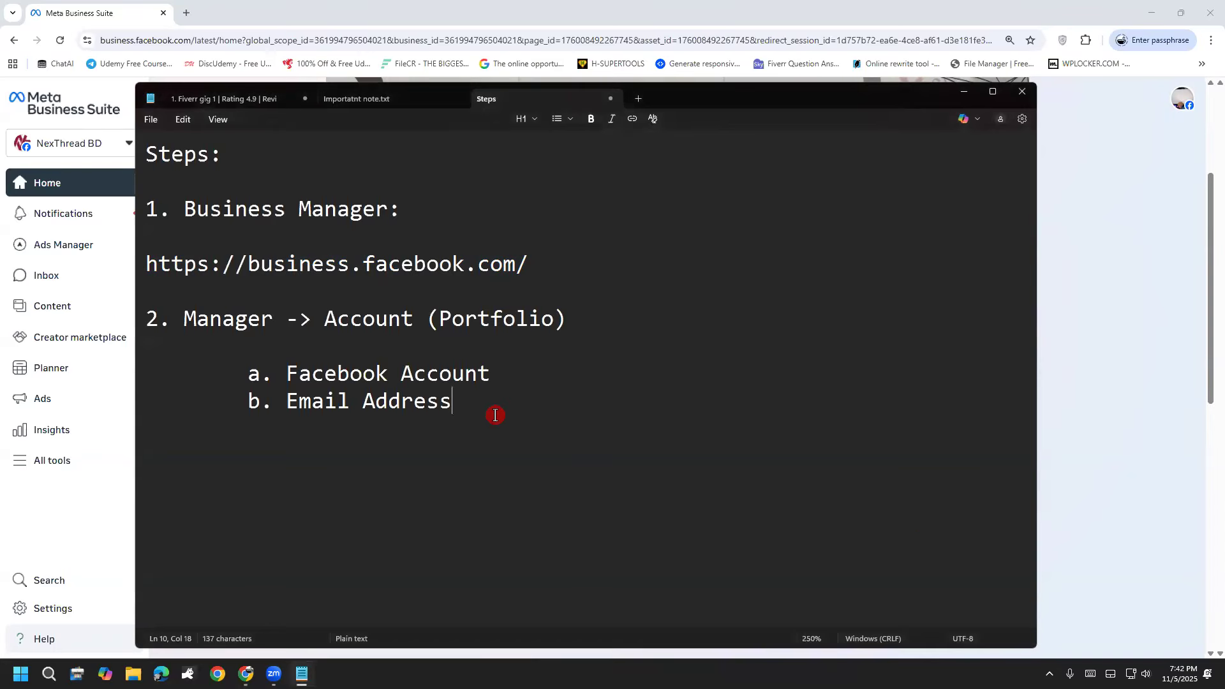
Step: Switch to Meta Business Suite in the browser and examine the business portfolio list and the assets in the NexThread BD portfolio
left_click(205, 11)
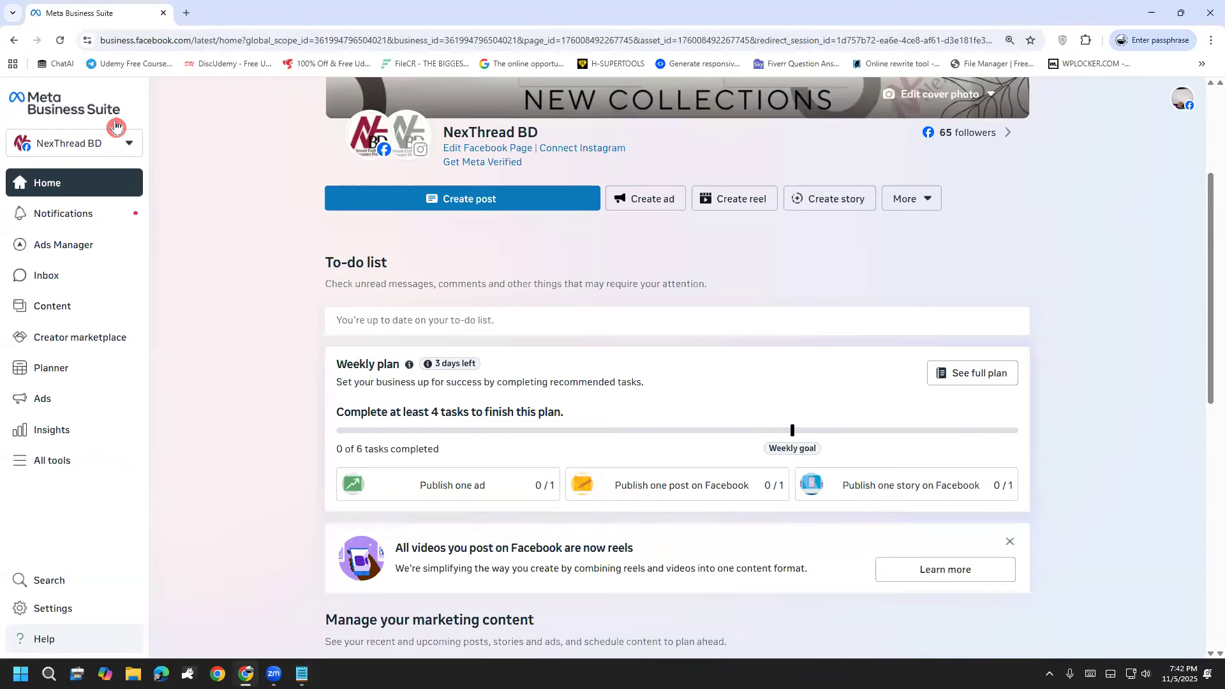
left_click(88, 140)
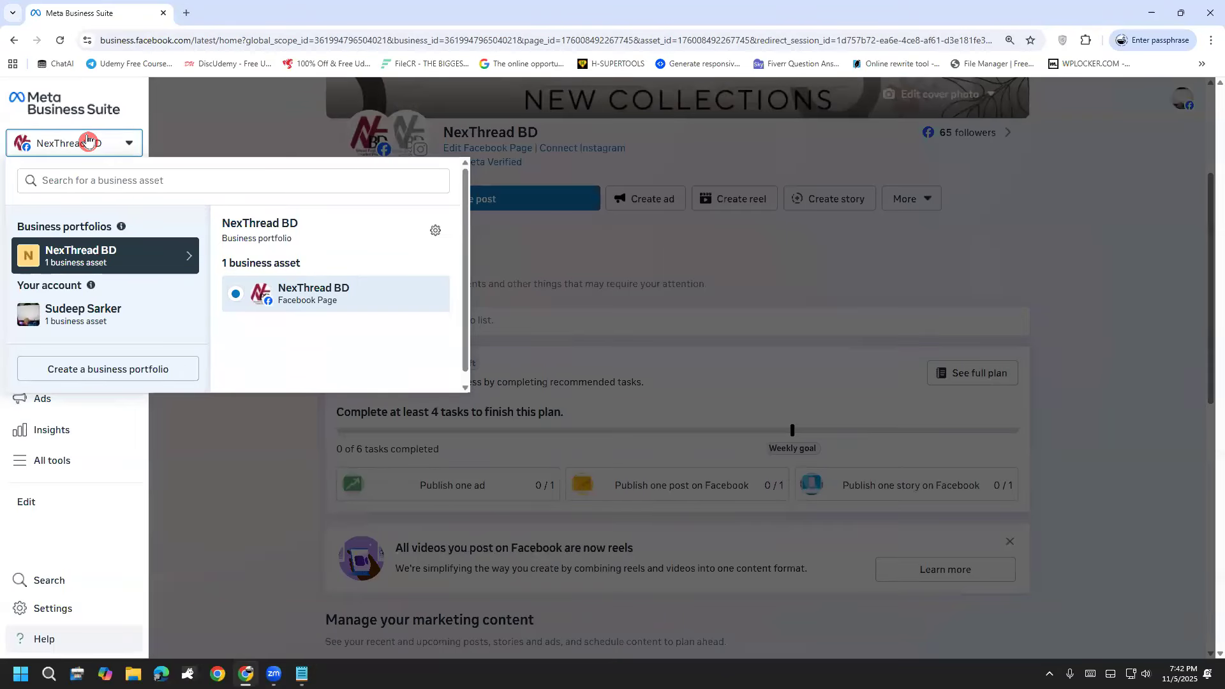
left_click(195, 128)
left_click(101, 151)
left_click(190, 136)
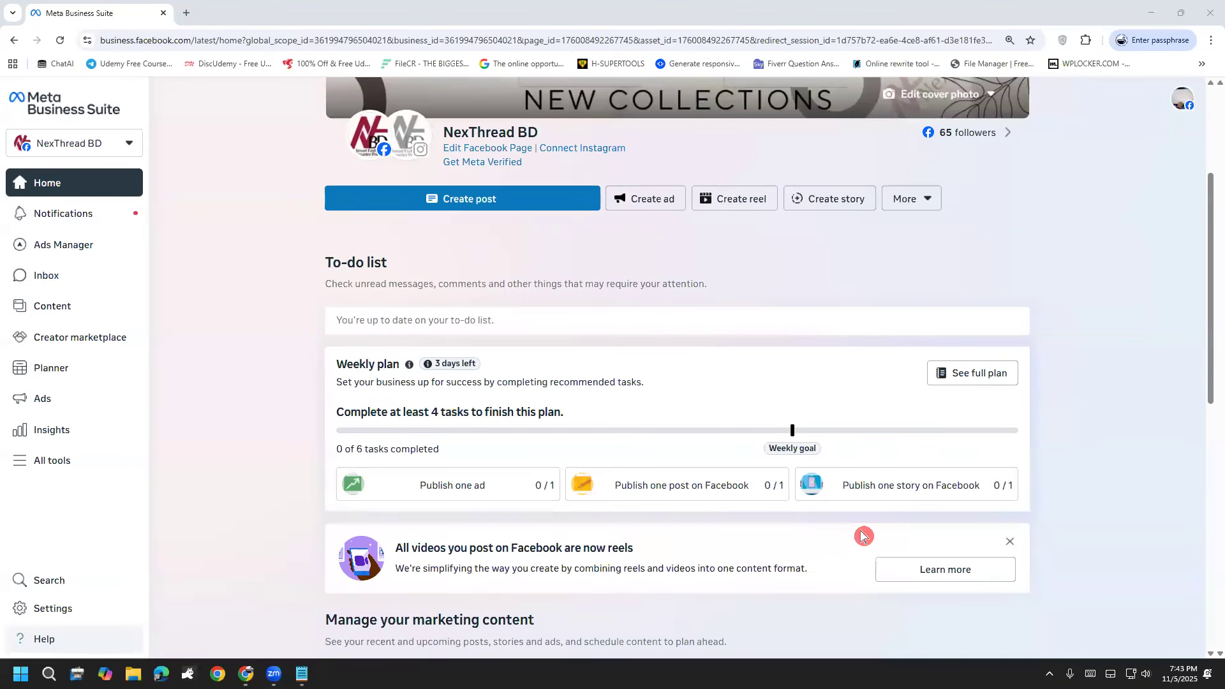
left_click(73, 145)
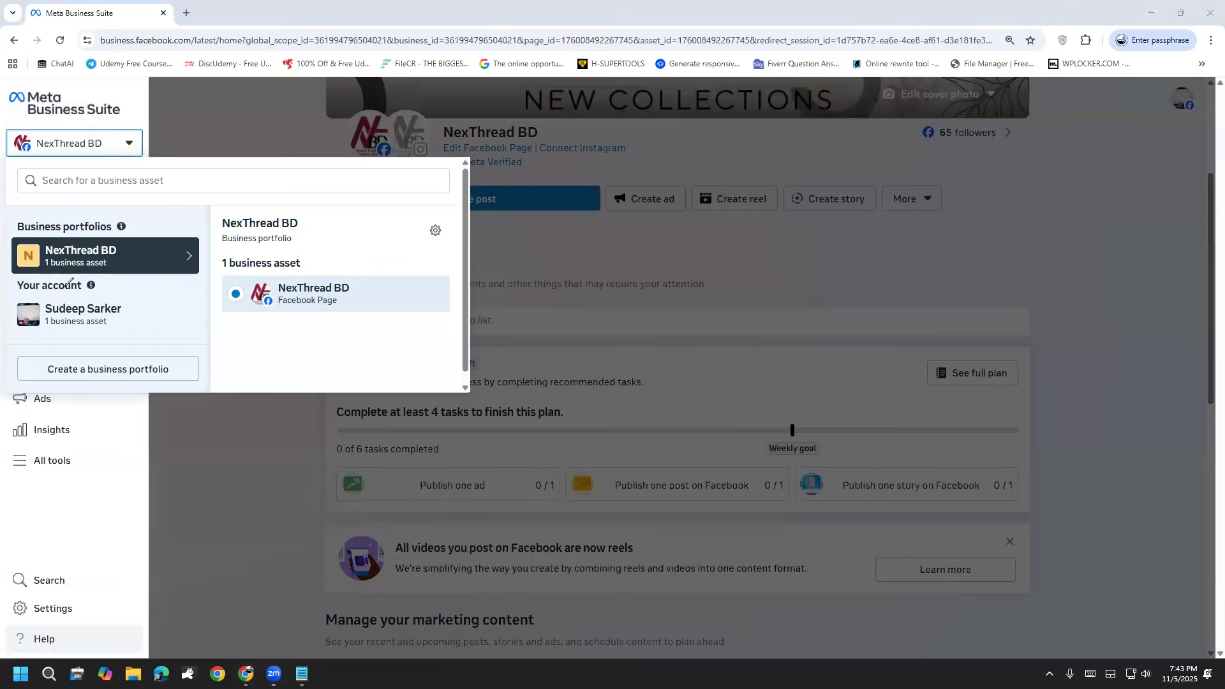
mouse_move(86, 240)
left_mouse_down()
mouse_move(32, 255)
mouse_move(112, 273)
mouse_move(129, 237)
mouse_move(316, 261)
mouse_move(380, 301)
mouse_move(211, 328)
mouse_move(146, 258)
left_mouse_up()
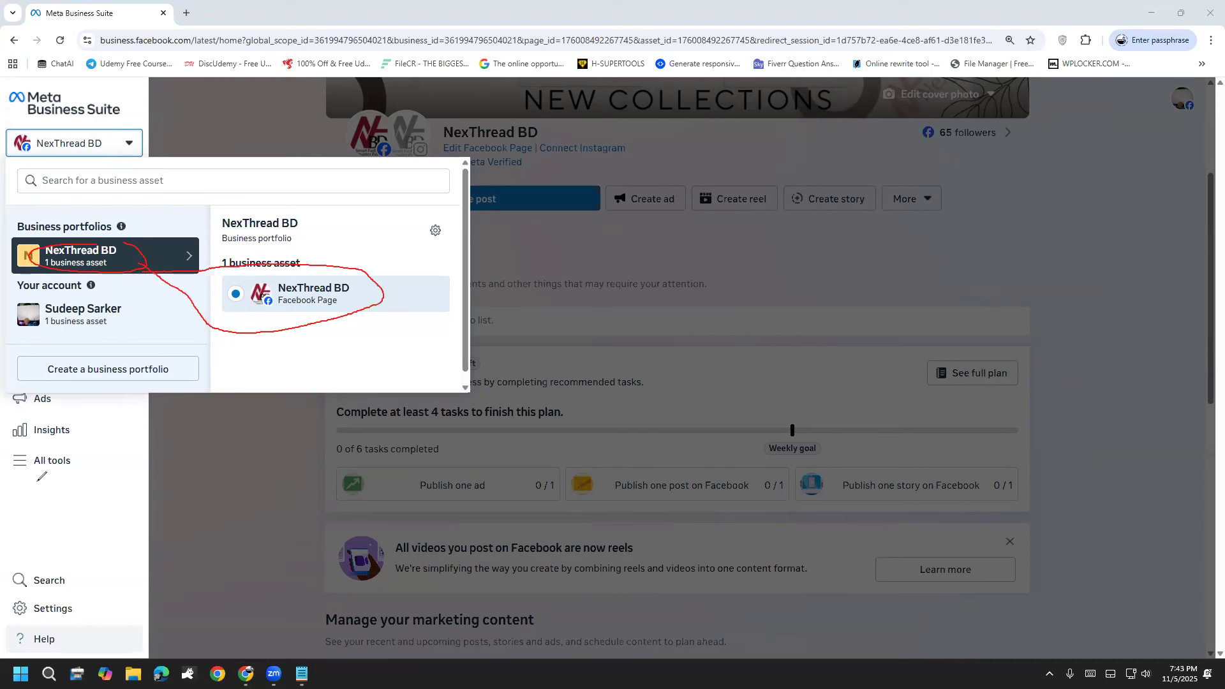
left_click(50, 525)
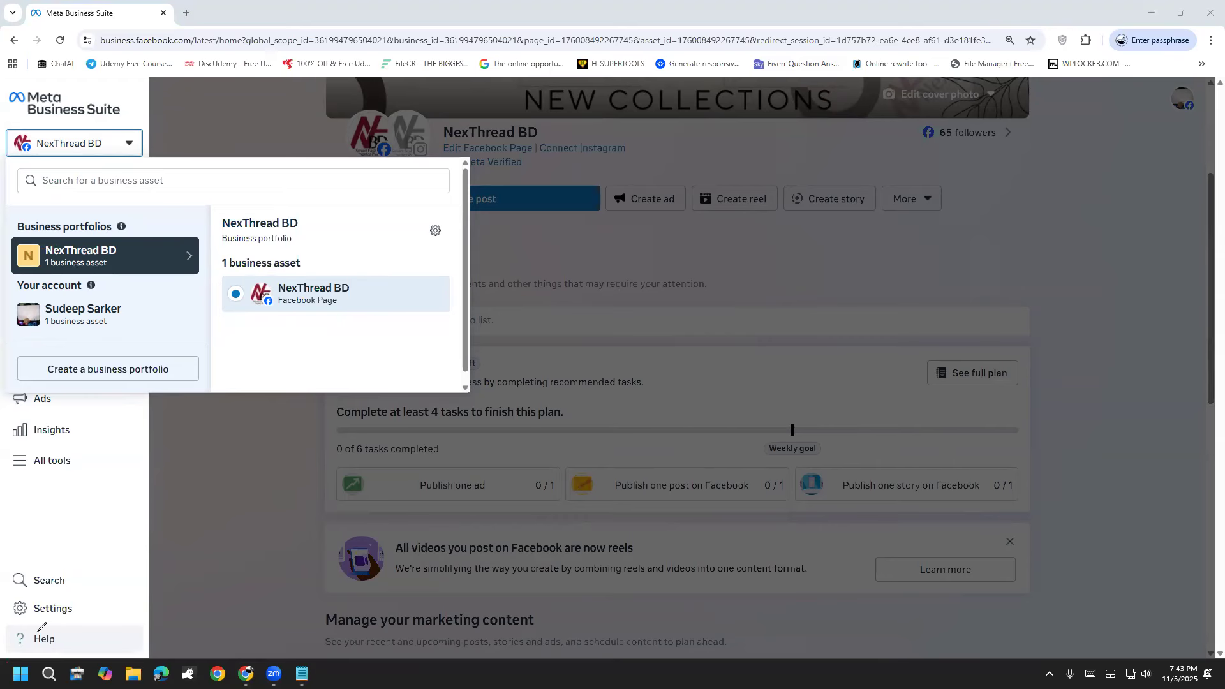
Step: View the people with access in the NexThread BD portfolio's settings and return to the home page
left_click(51, 609)
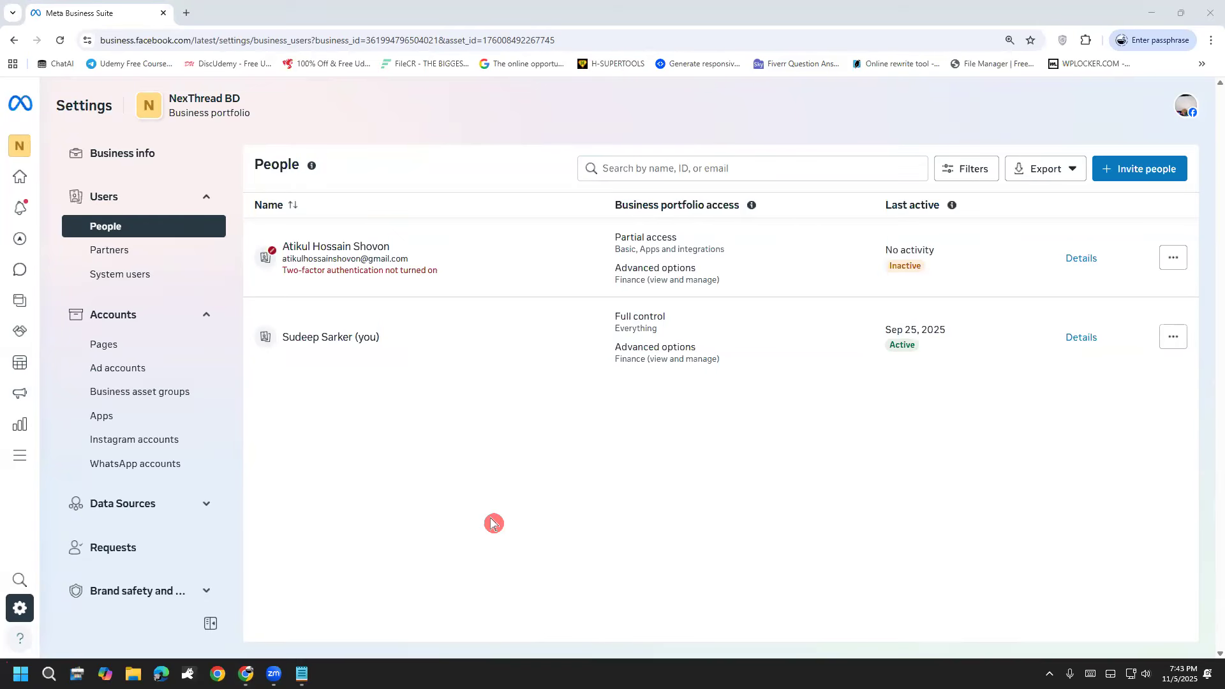
left_click(12, 44)
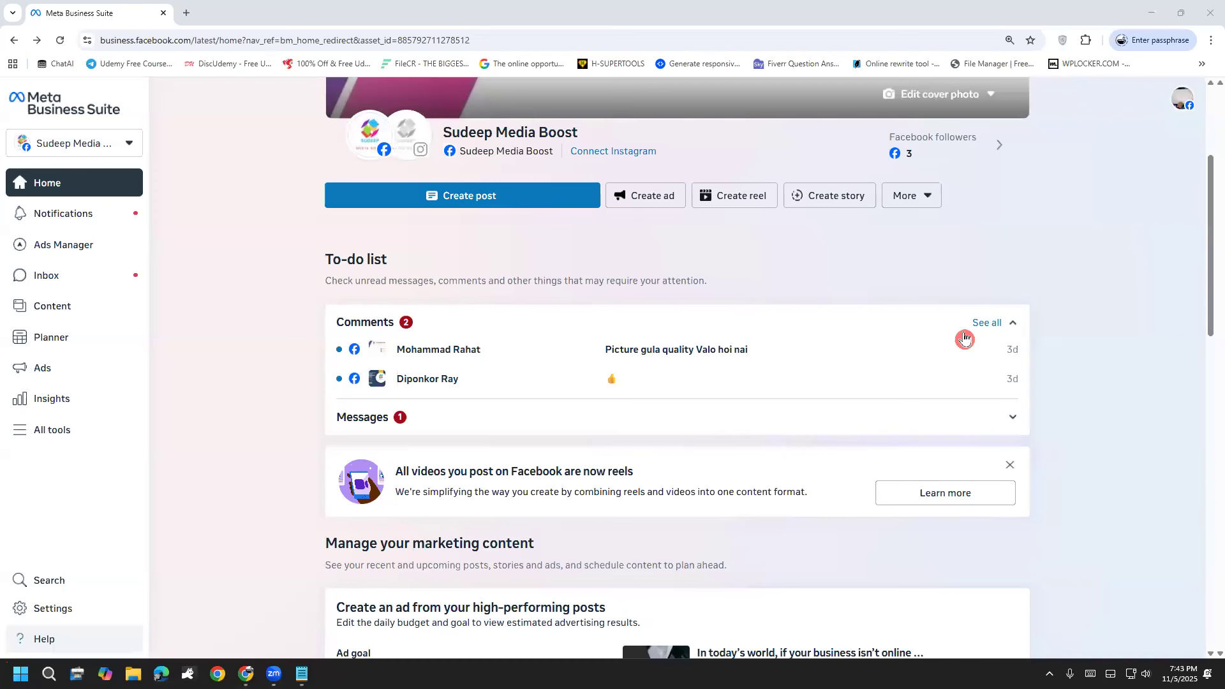
Step: Show the business assets under the personal account and circle its Facebook Page and asset count with annotations
left_click(94, 134)
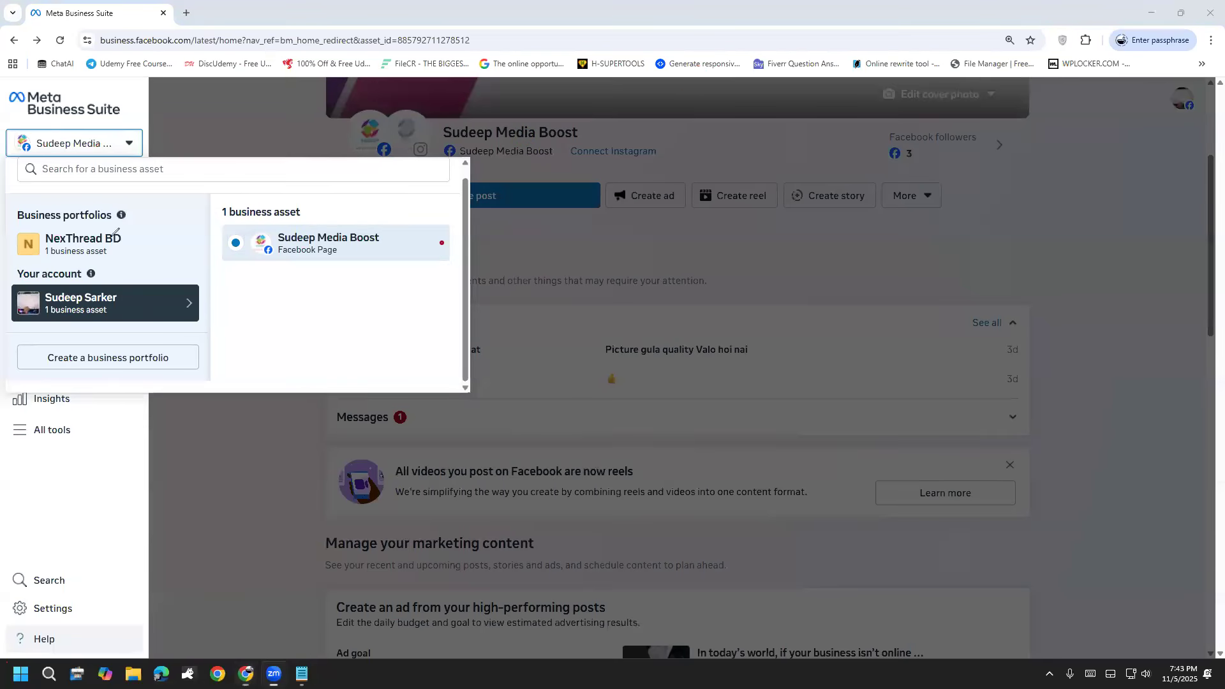
mouse_move(44, 269)
left_mouse_down()
mouse_move(41, 287)
mouse_move(160, 326)
mouse_move(449, 304)
mouse_move(345, 200)
mouse_move(114, 227)
mouse_move(43, 256)
left_mouse_up()
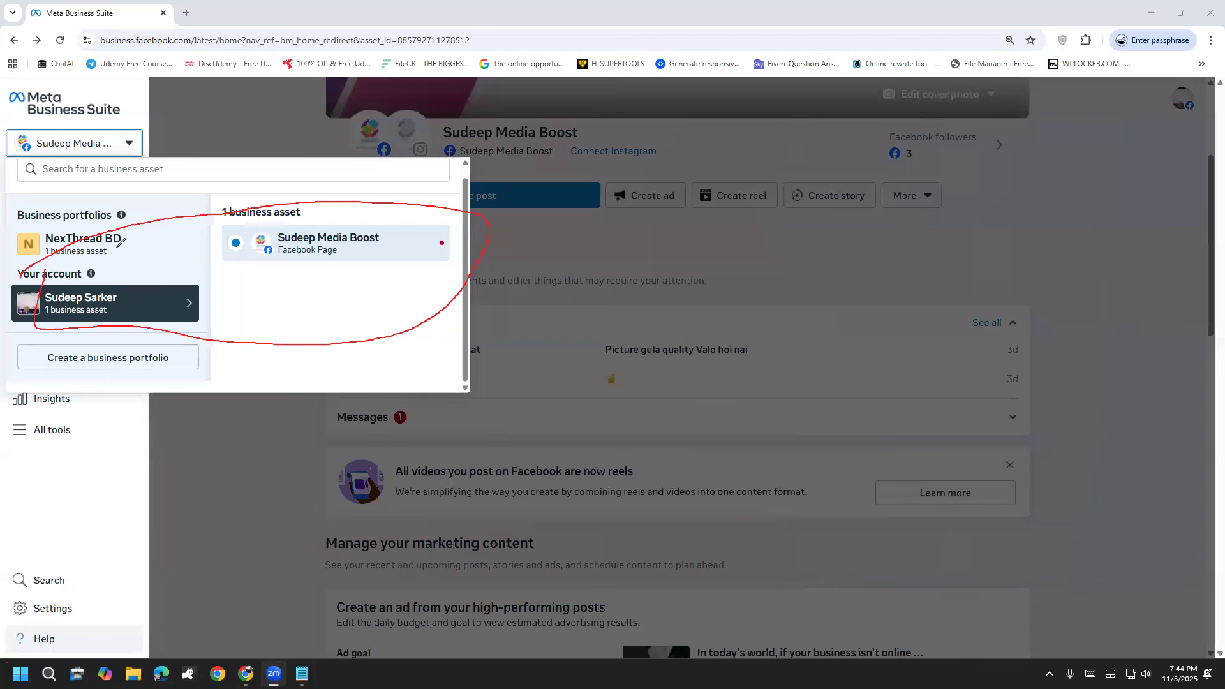
mouse_move(47, 313)
left_mouse_down()
mouse_move(117, 315)
mouse_move(125, 298)
mouse_move(44, 297)
left_mouse_up()
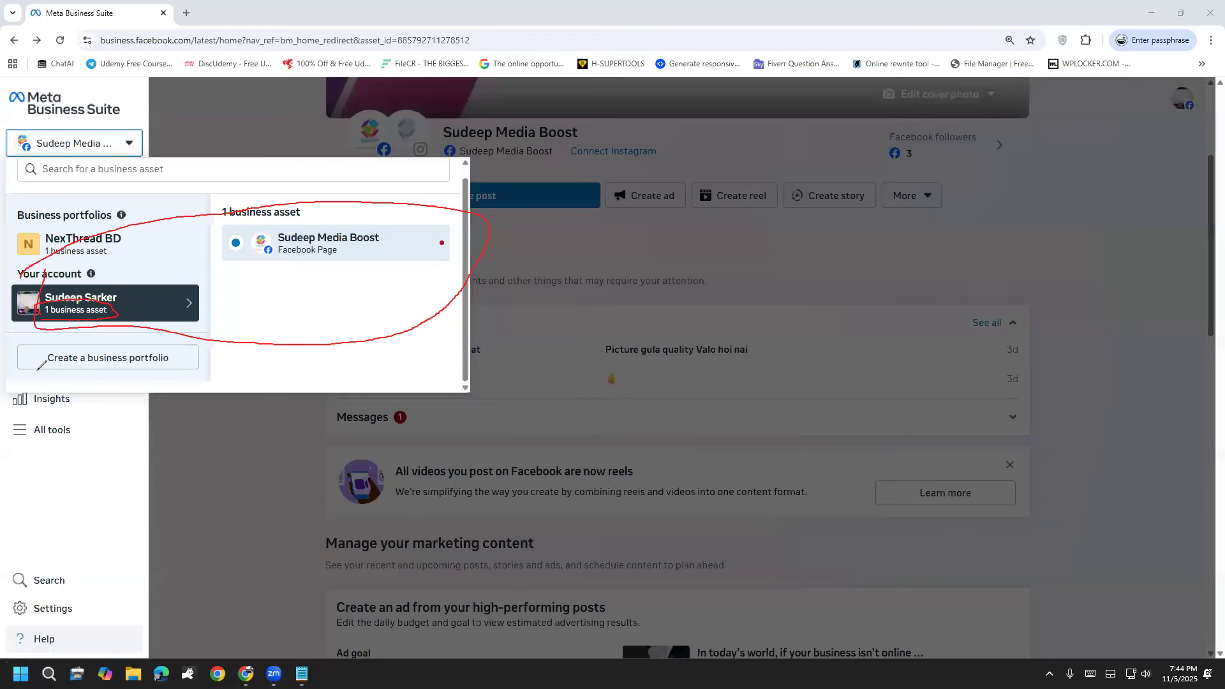
Step: View the NexThread BD page and its portfolio assets, and return to the personal account's page to review its asset list
left_click(104, 244)
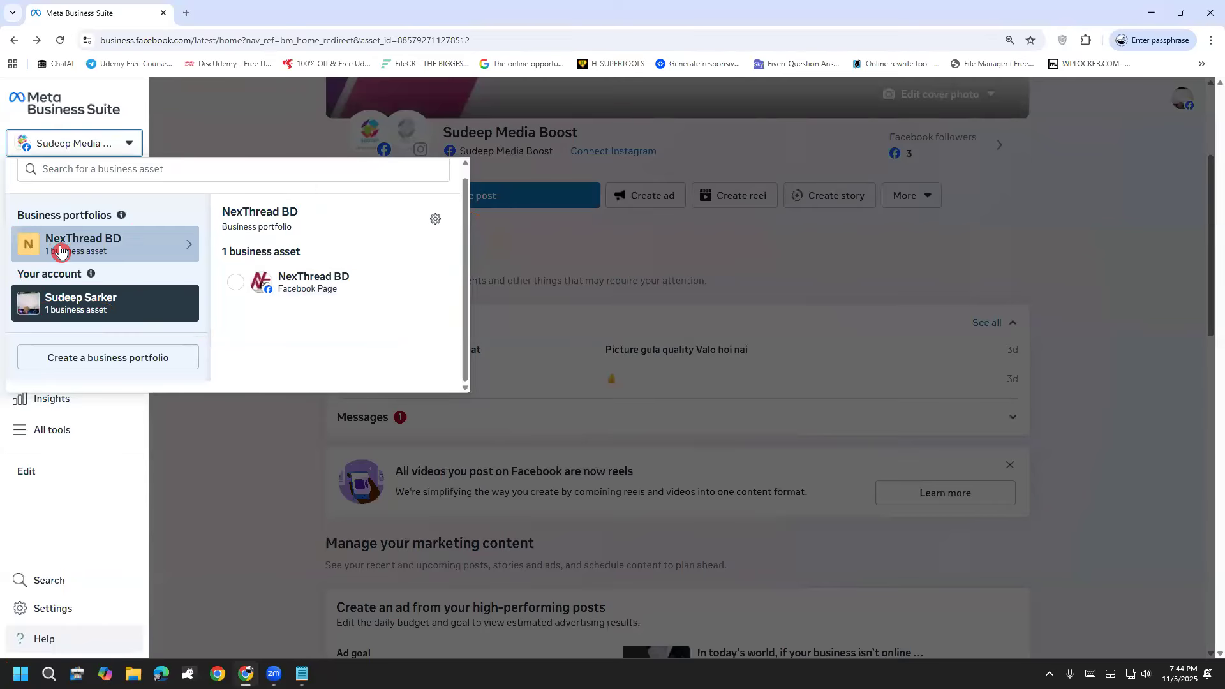
left_click(276, 286)
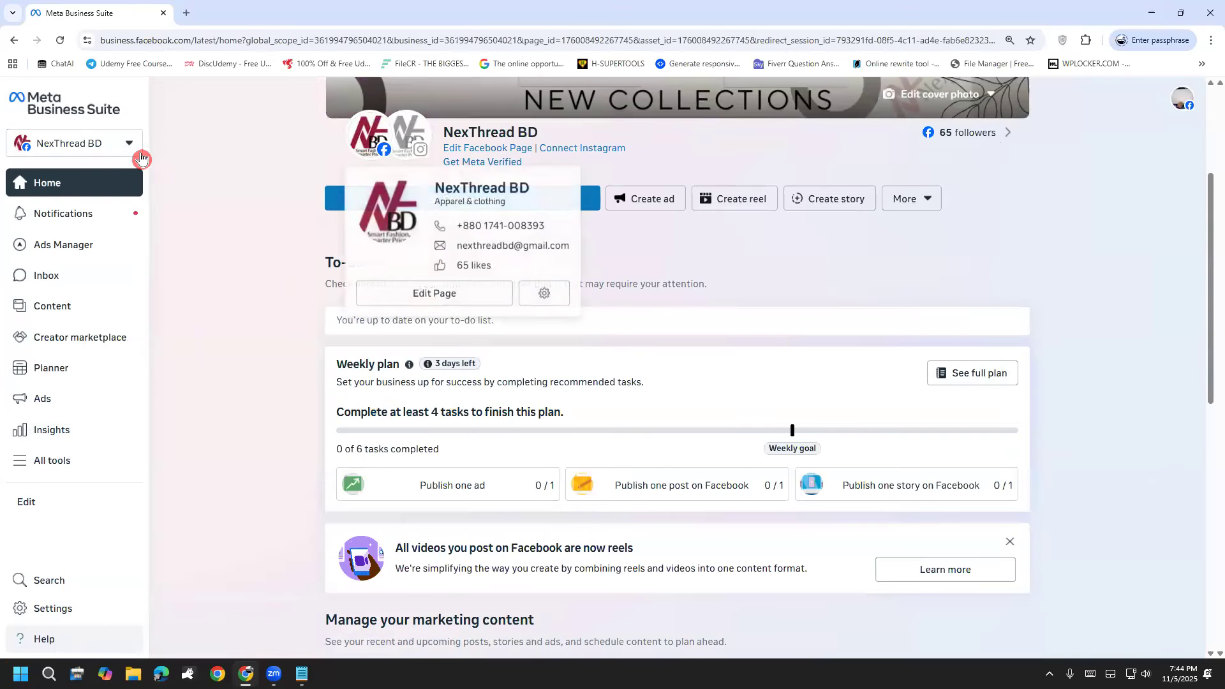
left_click(127, 143)
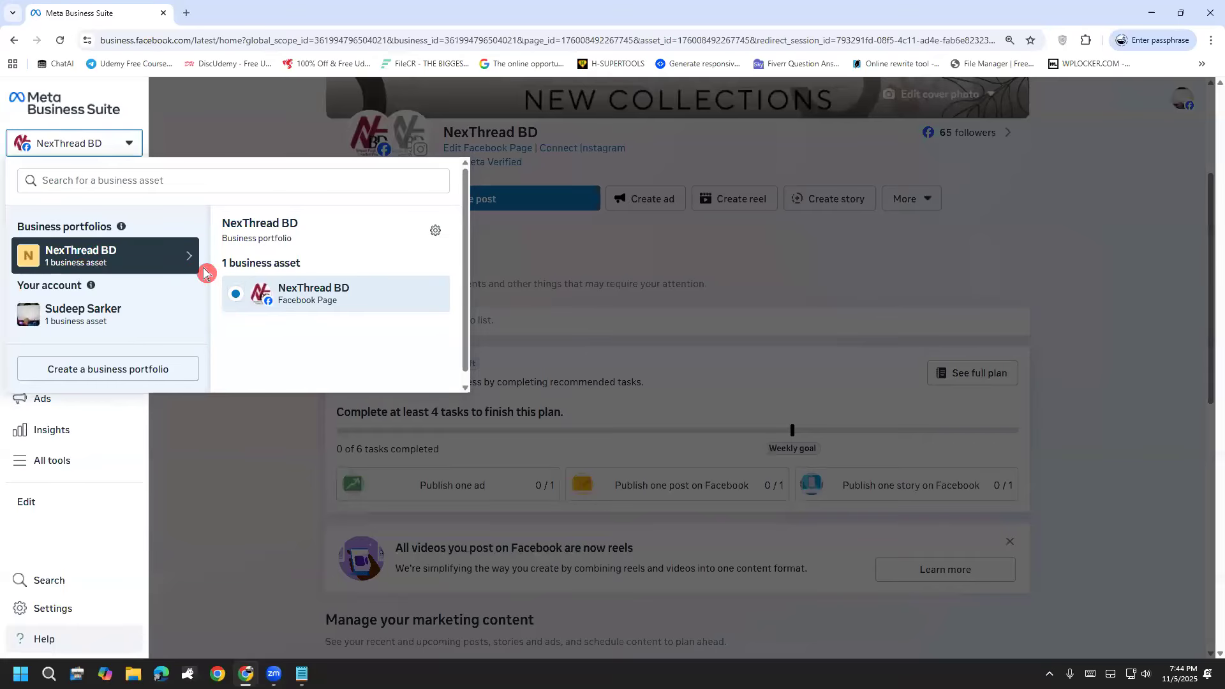
left_click(294, 311)
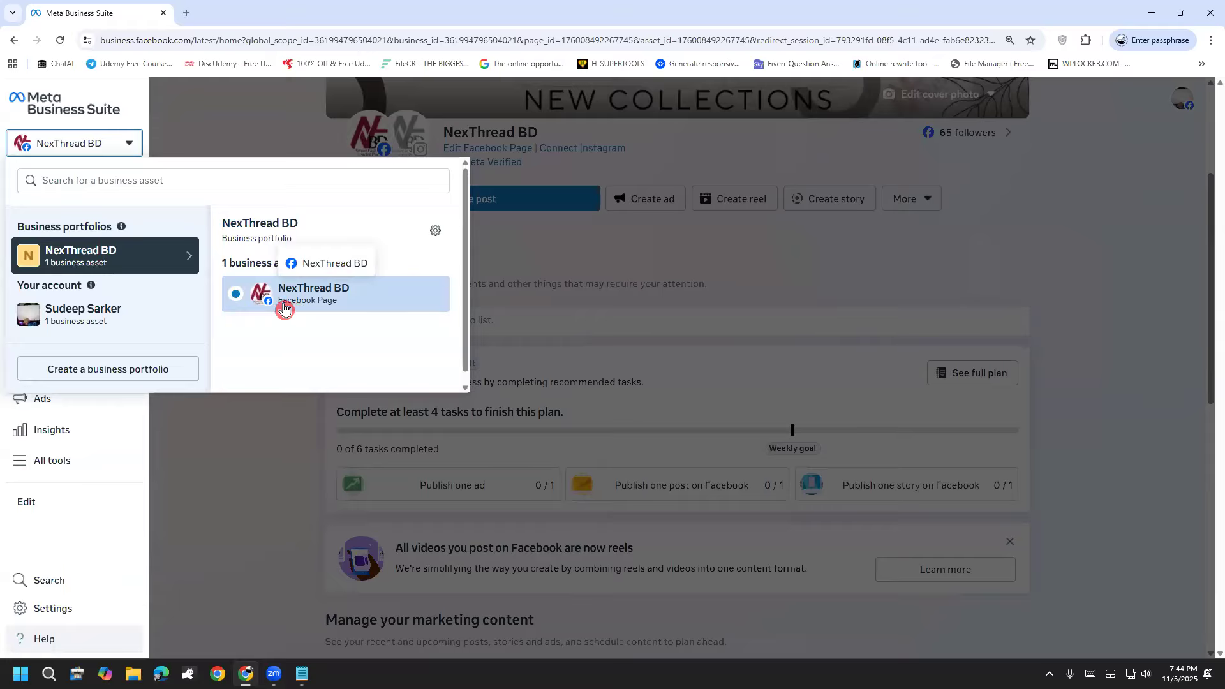
left_click(10, 42)
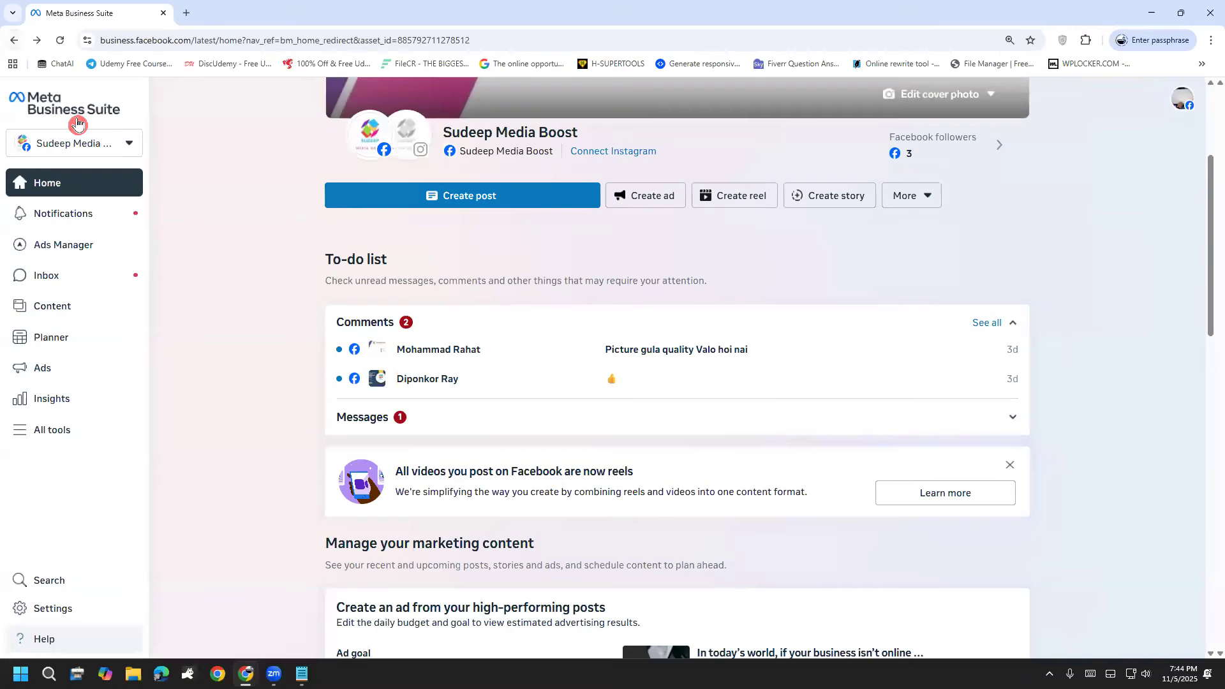
left_click(82, 142)
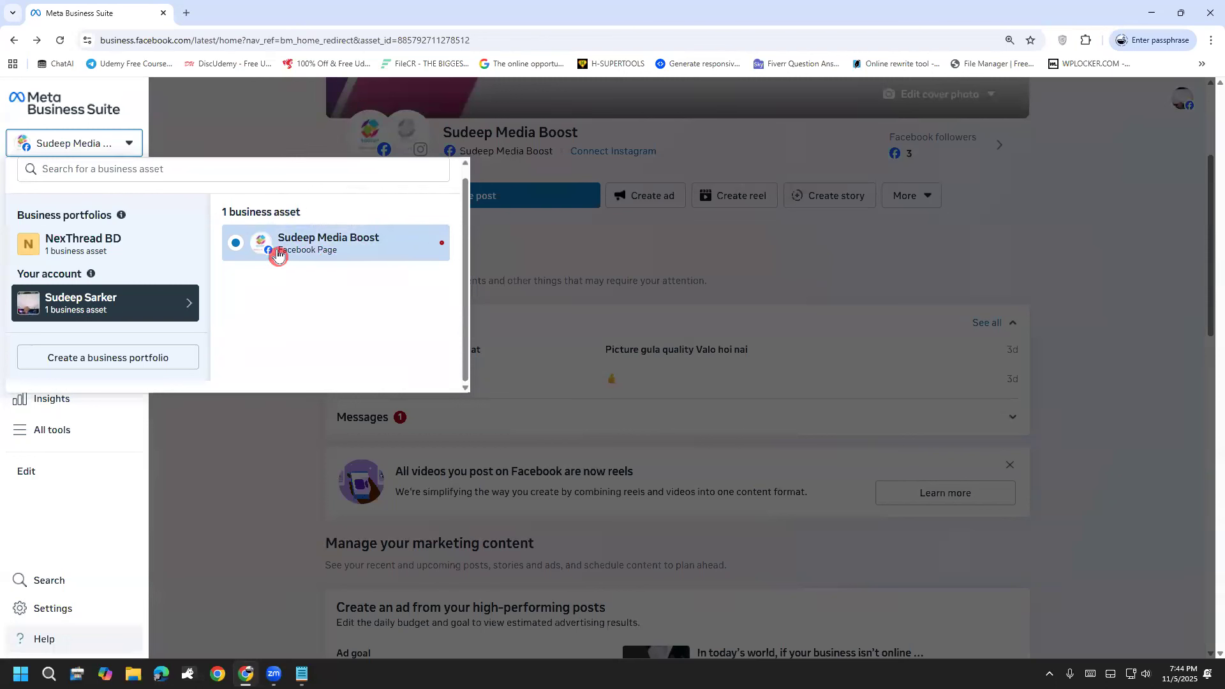
left_click(198, 503)
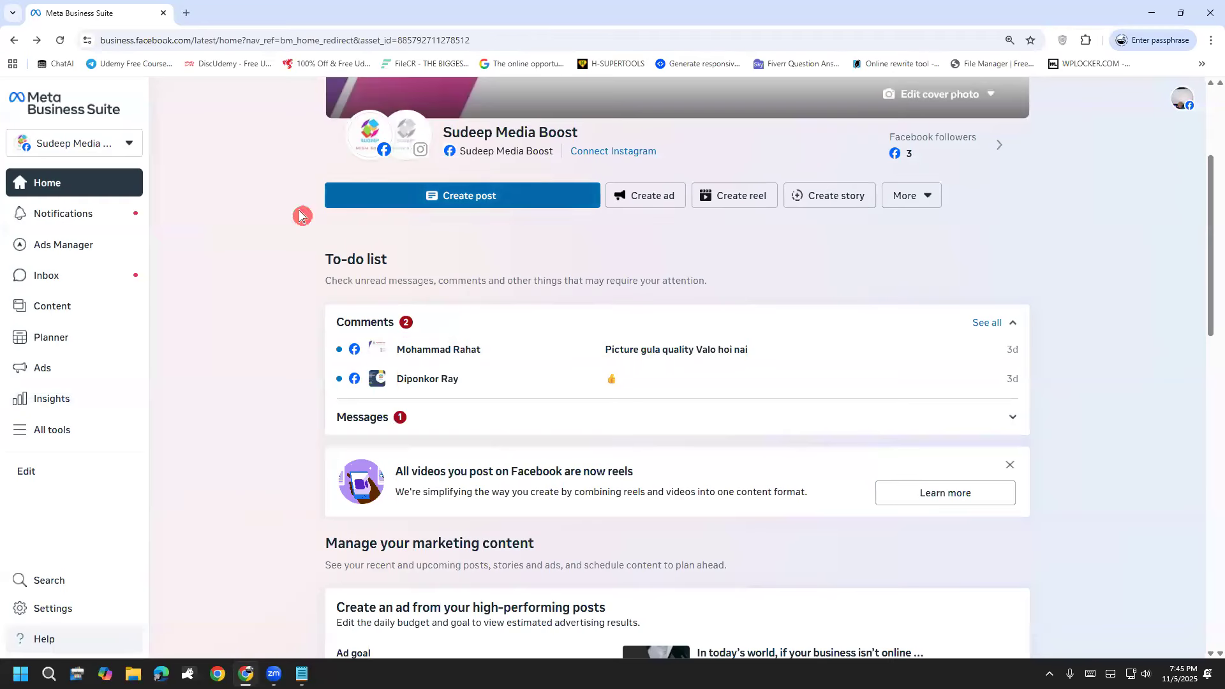
Step: Open the personal account's settings, handwrite and circle "Portfolio" over the blank area of the profile list, and clear the annotations
left_click(66, 614)
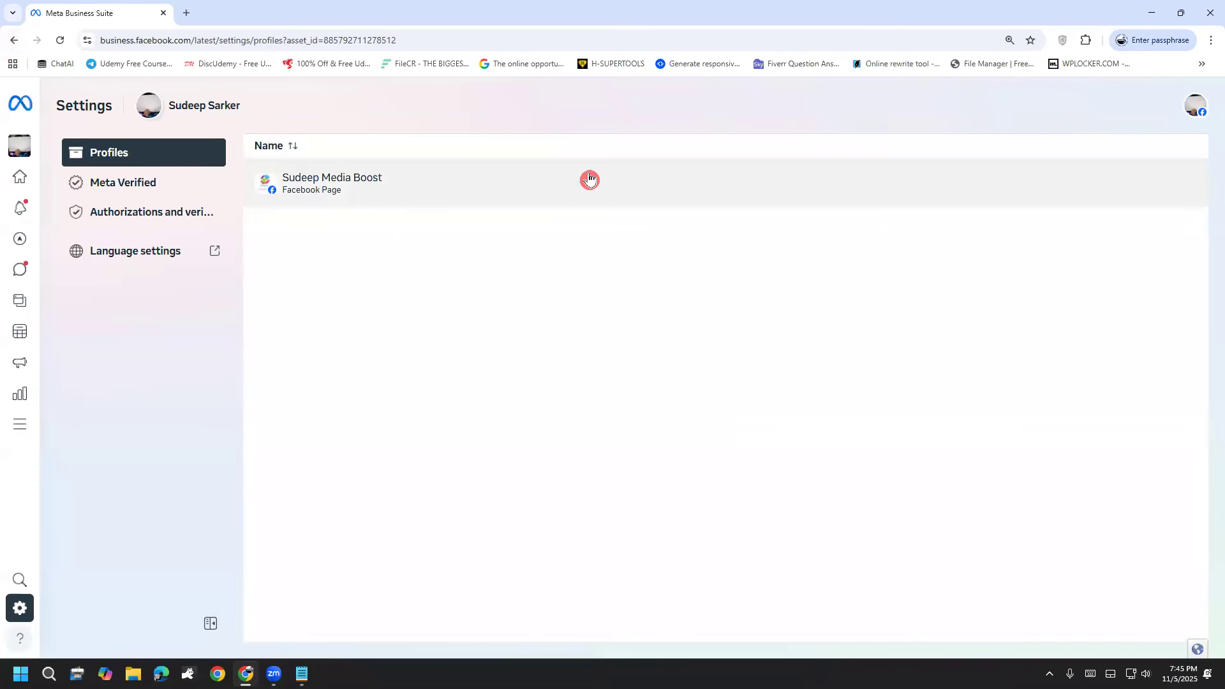
mouse_move(425, 362)
left_mouse_down()
mouse_move(466, 461)
mouse_move(429, 372)
mouse_move(477, 386)
mouse_move(489, 359)
mouse_move(535, 362)
left_mouse_up()
left_click_drag(525, 281, 558, 385)
left_click_drag(521, 333, 553, 322)
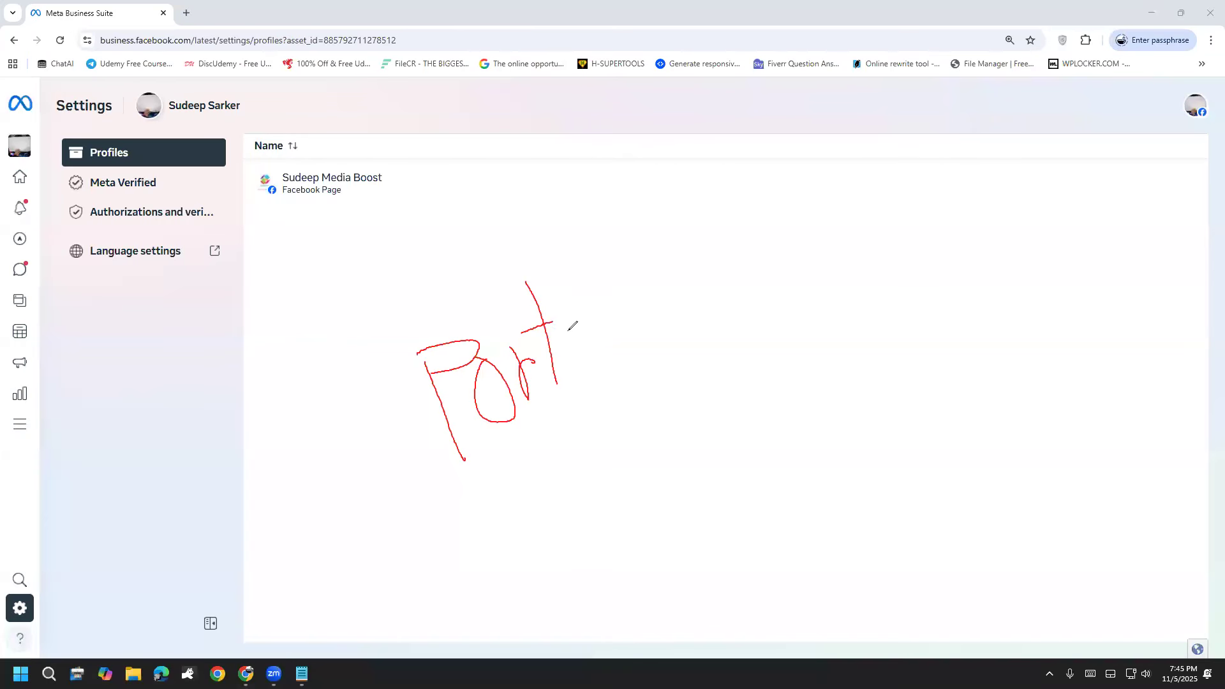
left_click_drag(573, 254, 582, 370)
mouse_move(558, 350)
left_mouse_down()
mouse_move(595, 326)
mouse_move(641, 341)
mouse_move(652, 314)
mouse_move(678, 316)
left_mouse_up()
mouse_move(645, 264)
left_mouse_down()
mouse_move(670, 264)
mouse_move(720, 301)
left_mouse_up()
mouse_move(469, 481)
left_mouse_down()
mouse_move(852, 323)
mouse_move(352, 355)
mouse_move(537, 515)
left_mouse_up()
mouse_move(750, 459)
left_mouse_down()
mouse_move(745, 530)
mouse_move(775, 549)
left_mouse_up()
mouse_move(727, 495)
left_mouse_down()
mouse_move(784, 452)
mouse_move(781, 507)
left_mouse_up()
mouse_move(818, 420)
left_mouse_down()
mouse_move(812, 476)
mouse_move(849, 469)
left_mouse_up()
left_click_drag(787, 427, 797, 397)
left_click_drag(767, 455, 875, 397)
left_click_drag(784, 385, 808, 451)
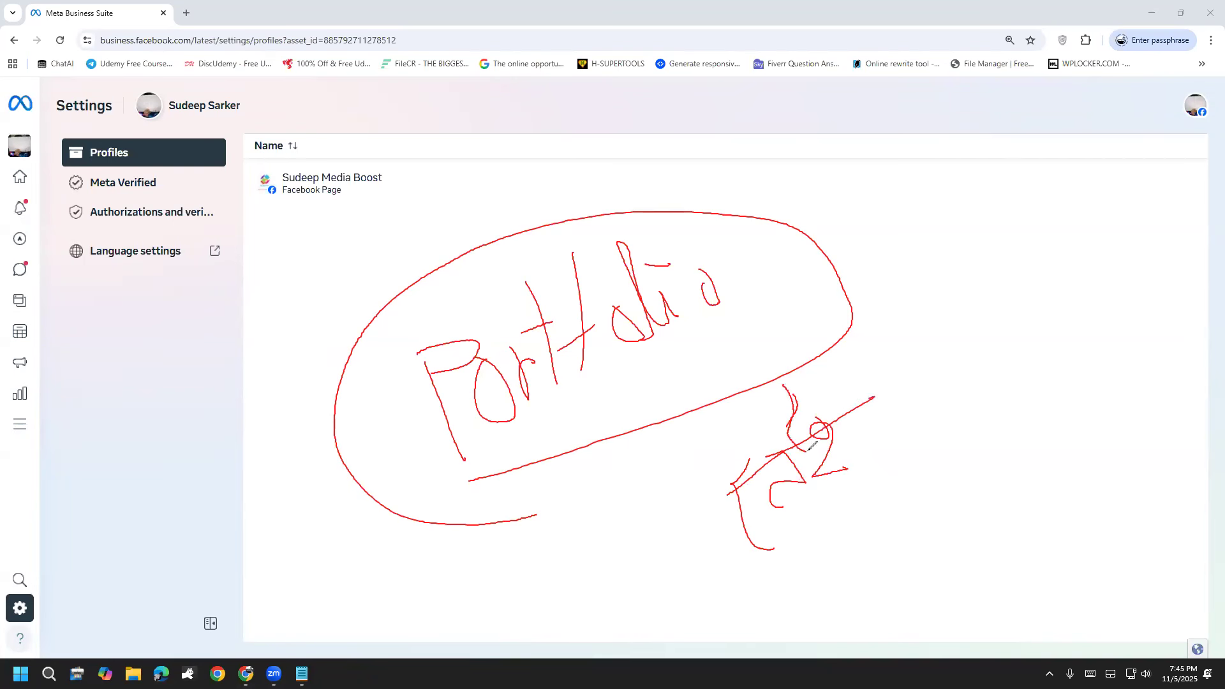
left_click_drag(744, 583, 840, 500)
left_click(62, 520)
left_click(64, 523)
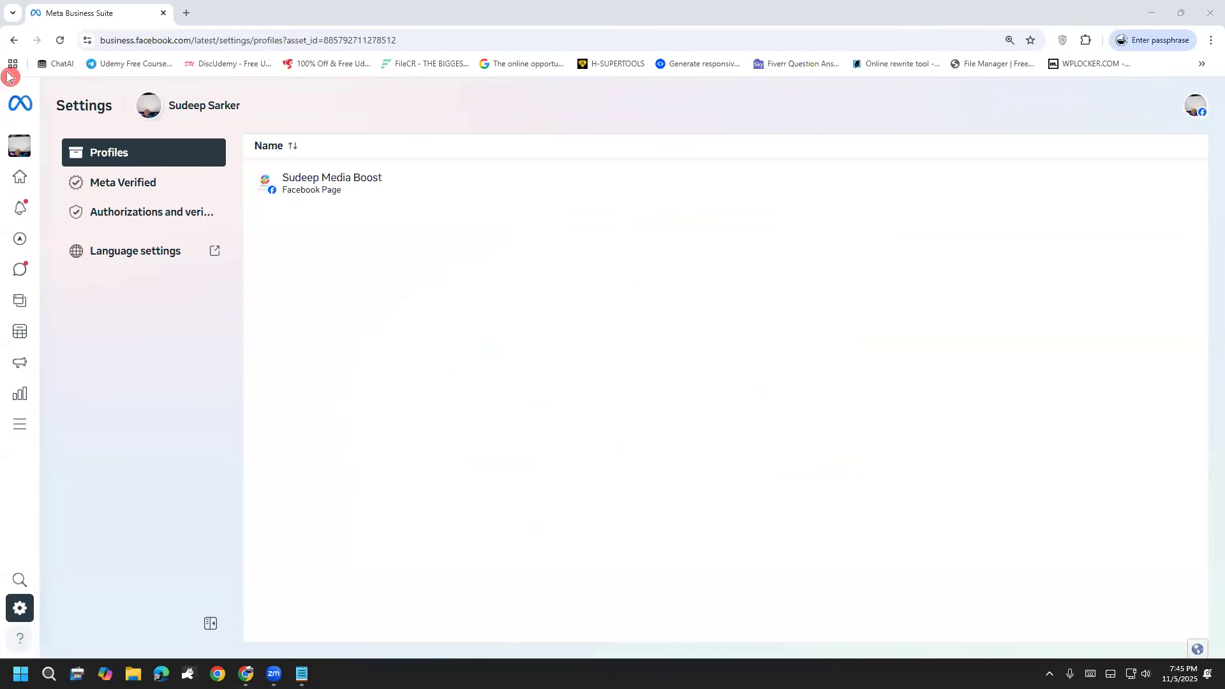
Step: Switch to the NexThread BD page in its business portfolio and open the portfolio's settings
left_click(14, 42)
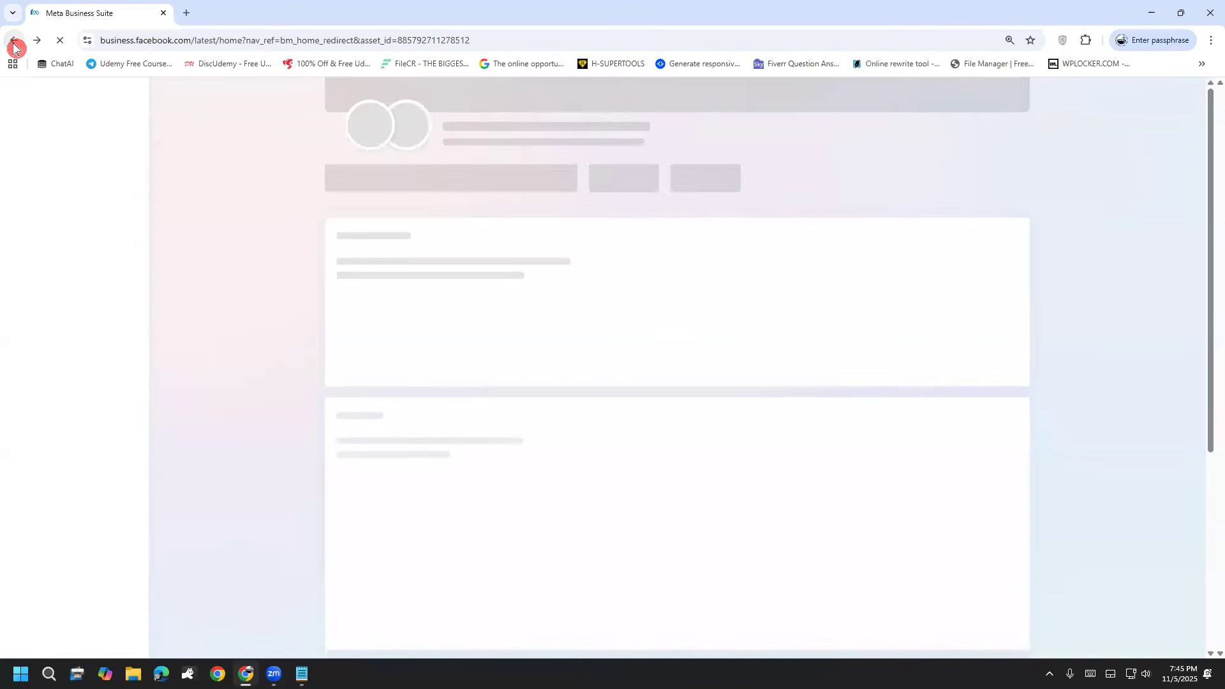
left_click(132, 150)
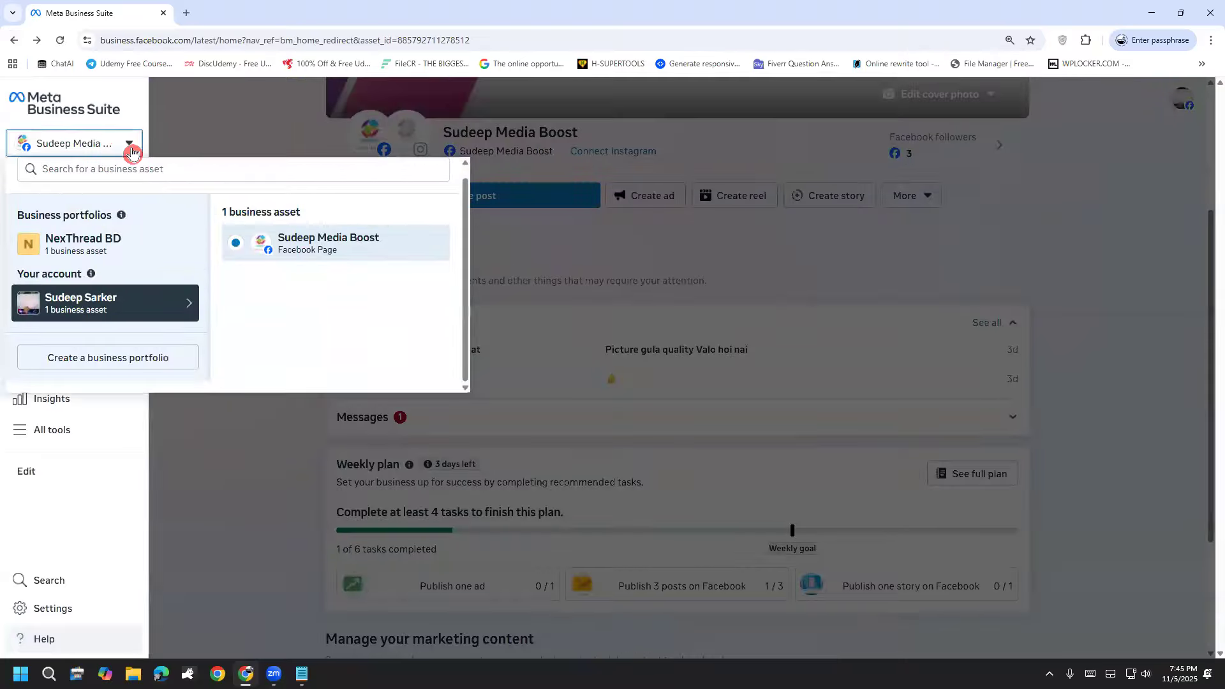
left_click(109, 240)
left_click(261, 291)
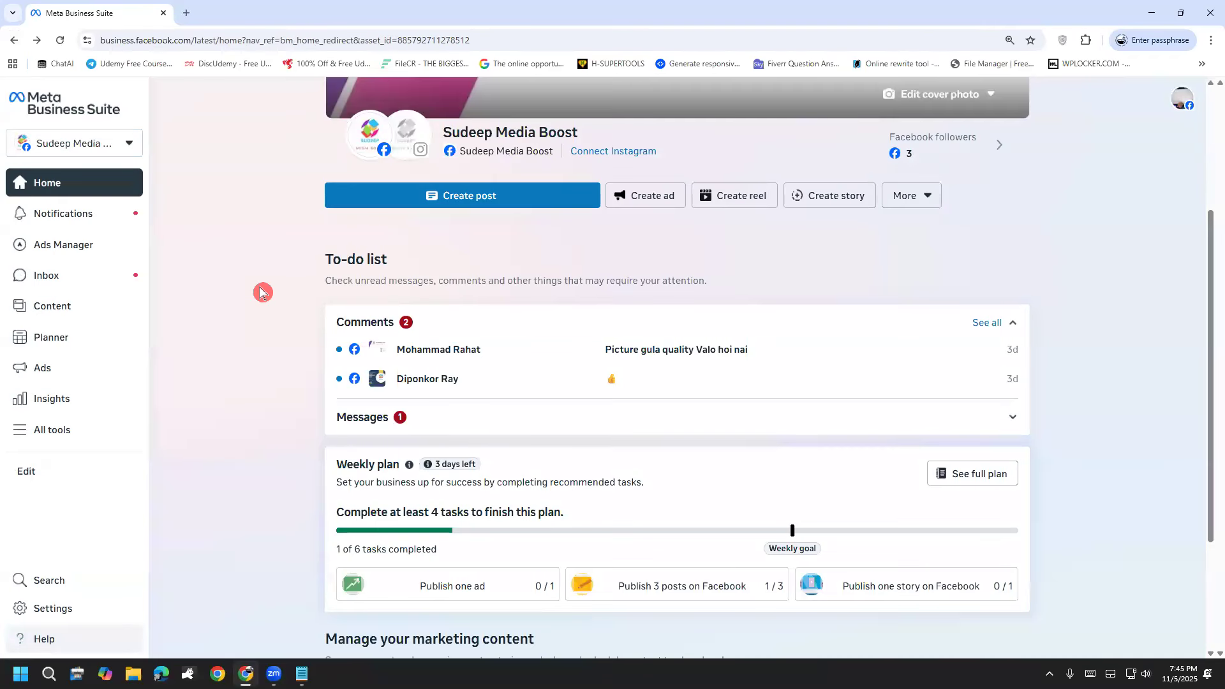
left_click(64, 615)
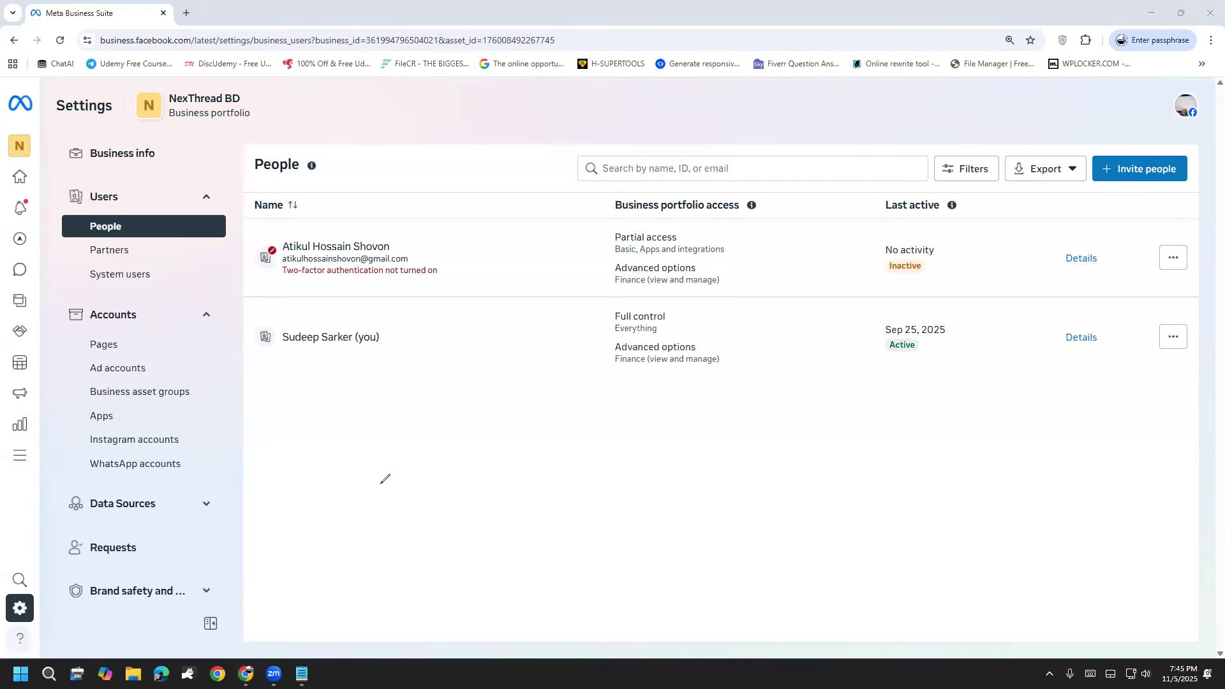
Step: Annotate the portfolio's People settings with a circled handwritten "Portfolio" note and clear the drawings
mouse_move(369, 453)
left_mouse_down()
mouse_move(399, 519)
mouse_move(429, 456)
mouse_move(392, 478)
mouse_move(456, 480)
mouse_move(463, 452)
mouse_move(476, 490)
left_mouse_up()
left_click_drag(476, 488, 498, 464)
mouse_move(496, 390)
left_mouse_down()
mouse_move(532, 476)
mouse_move(516, 451)
mouse_move(542, 477)
mouse_move(526, 409)
mouse_move(543, 479)
left_mouse_up()
mouse_move(531, 457)
left_mouse_down()
mouse_move(546, 470)
mouse_move(553, 450)
mouse_move(615, 440)
mouse_move(598, 406)
left_mouse_up()
mouse_move(605, 408)
left_mouse_down()
mouse_move(630, 423)
mouse_move(614, 421)
left_mouse_up()
mouse_move(661, 436)
left_mouse_down()
mouse_move(663, 457)
mouse_move(644, 468)
mouse_move(737, 454)
left_mouse_up()
mouse_move(724, 409)
left_mouse_down()
mouse_move(768, 446)
mouse_move(744, 395)
left_mouse_up()
mouse_move(558, 584)
left_mouse_down()
mouse_move(774, 473)
mouse_move(252, 422)
left_mouse_up()
mouse_move(240, 472)
left_mouse_down()
mouse_move(478, 544)
mouse_move(593, 549)
left_mouse_up()
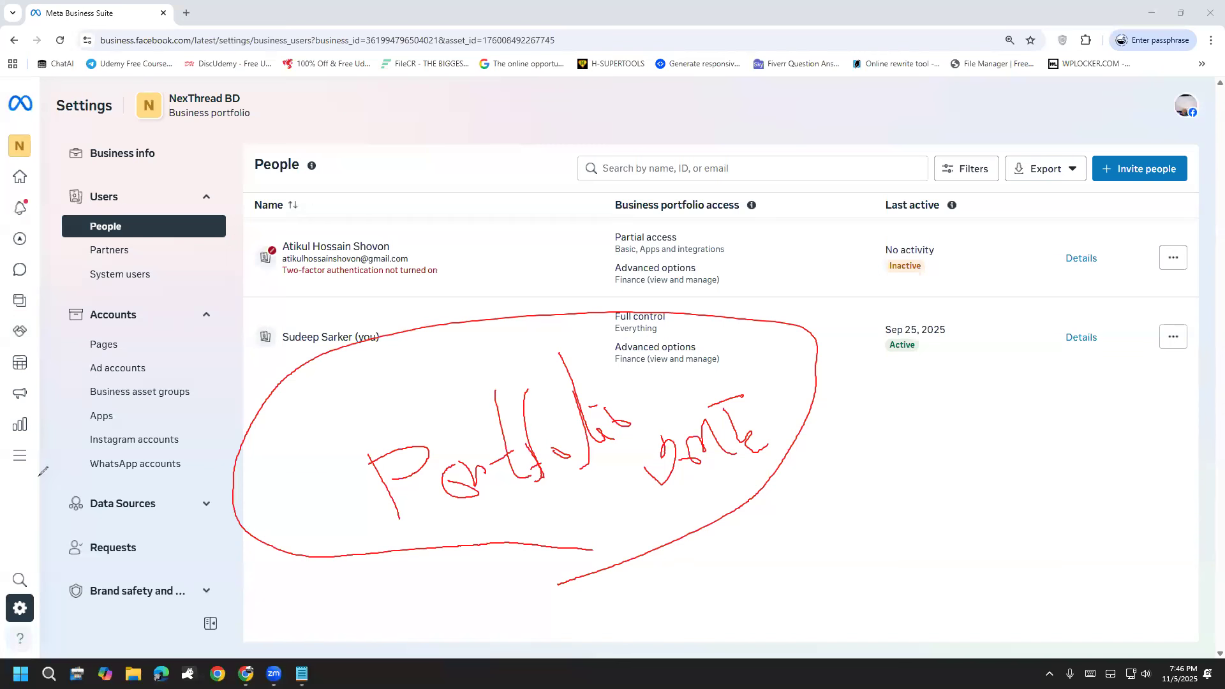
left_click(45, 520)
left_click(46, 519)
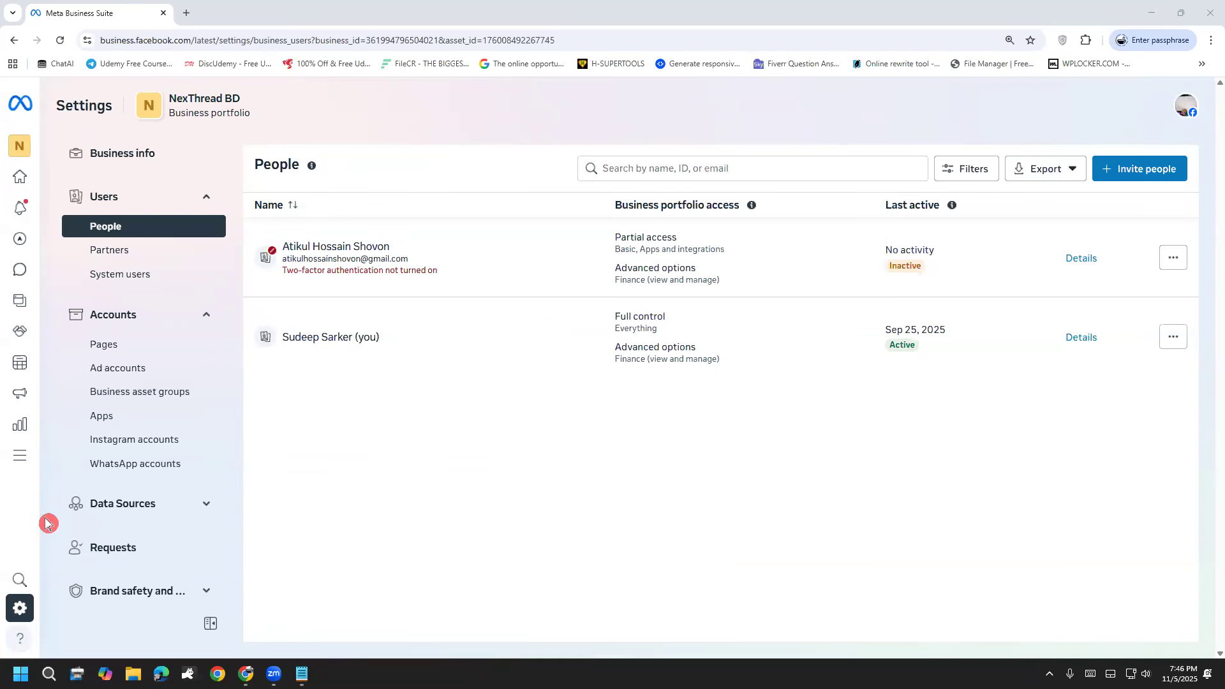
Step: Return to the NexThread BD home page, mark the account switcher with a circle and arrows, and clear the markup
left_click(14, 41)
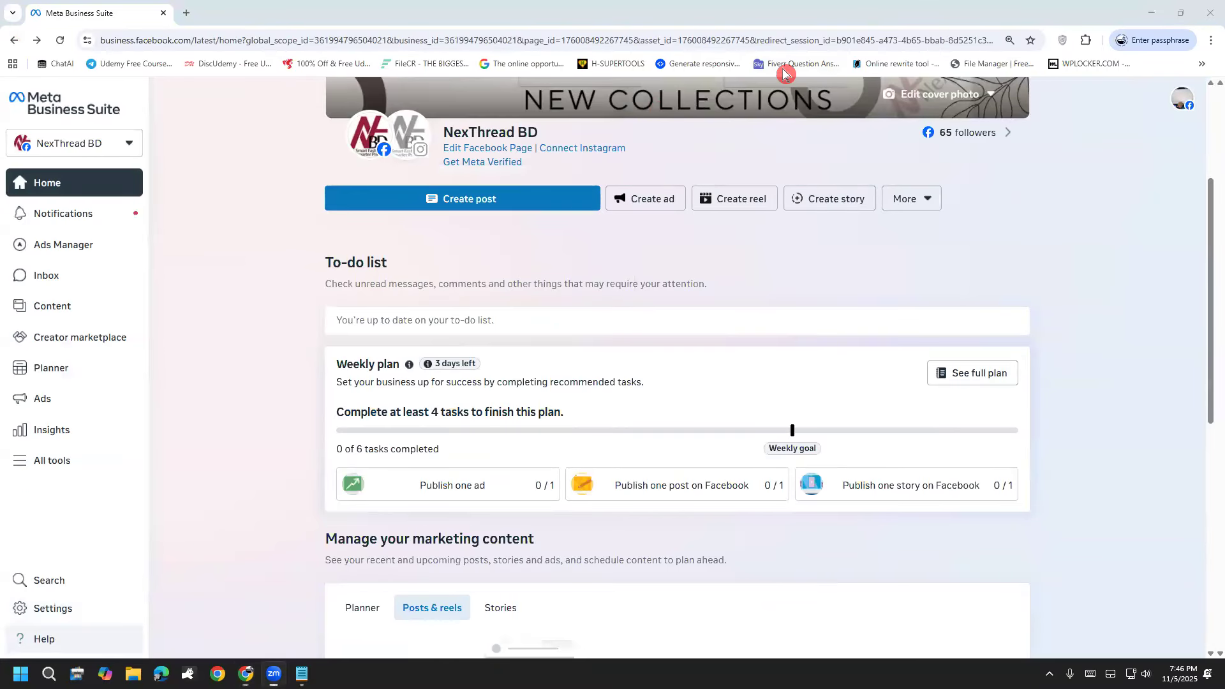
mouse_move(130, 124)
left_mouse_down()
mouse_move(153, 160)
mouse_move(182, 140)
mouse_move(134, 125)
left_mouse_up()
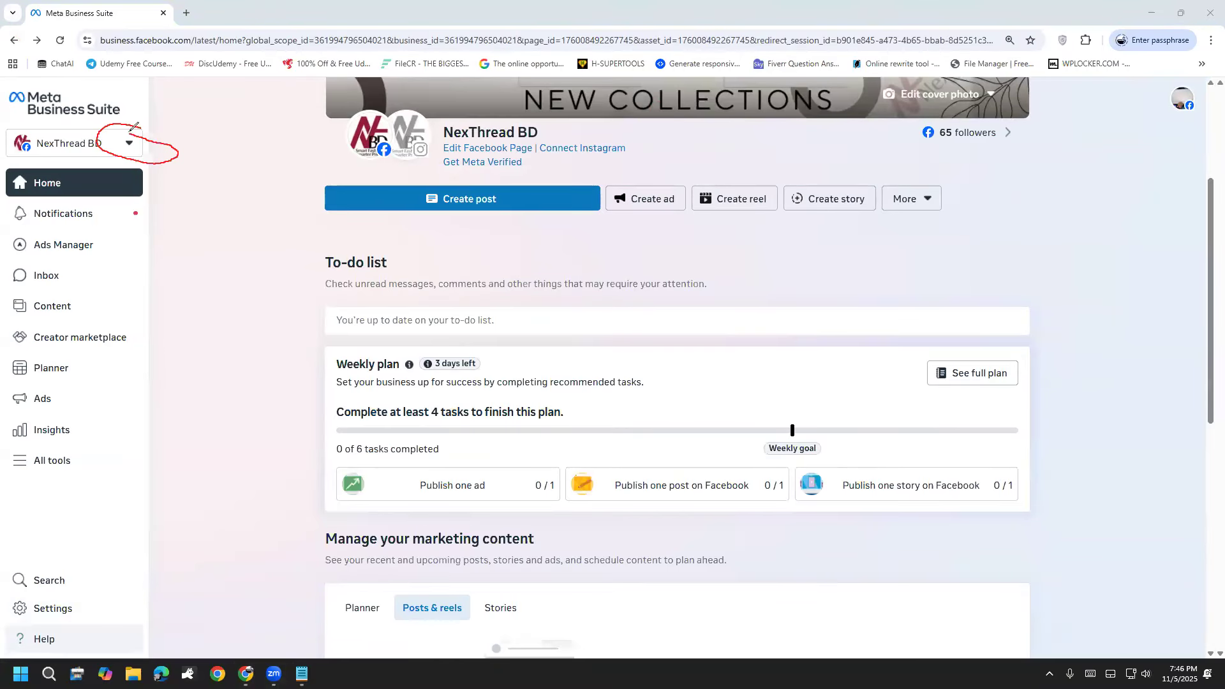
mouse_move(327, 85)
left_mouse_down()
mouse_move(144, 127)
mouse_move(198, 133)
left_mouse_up()
mouse_move(272, 298)
left_mouse_down()
mouse_move(163, 168)
mouse_move(196, 154)
left_mouse_up()
left_click_drag(83, 373, 126, 169)
mouse_move(62, 203)
left_mouse_down()
mouse_move(118, 172)
mouse_move(136, 258)
left_mouse_up()
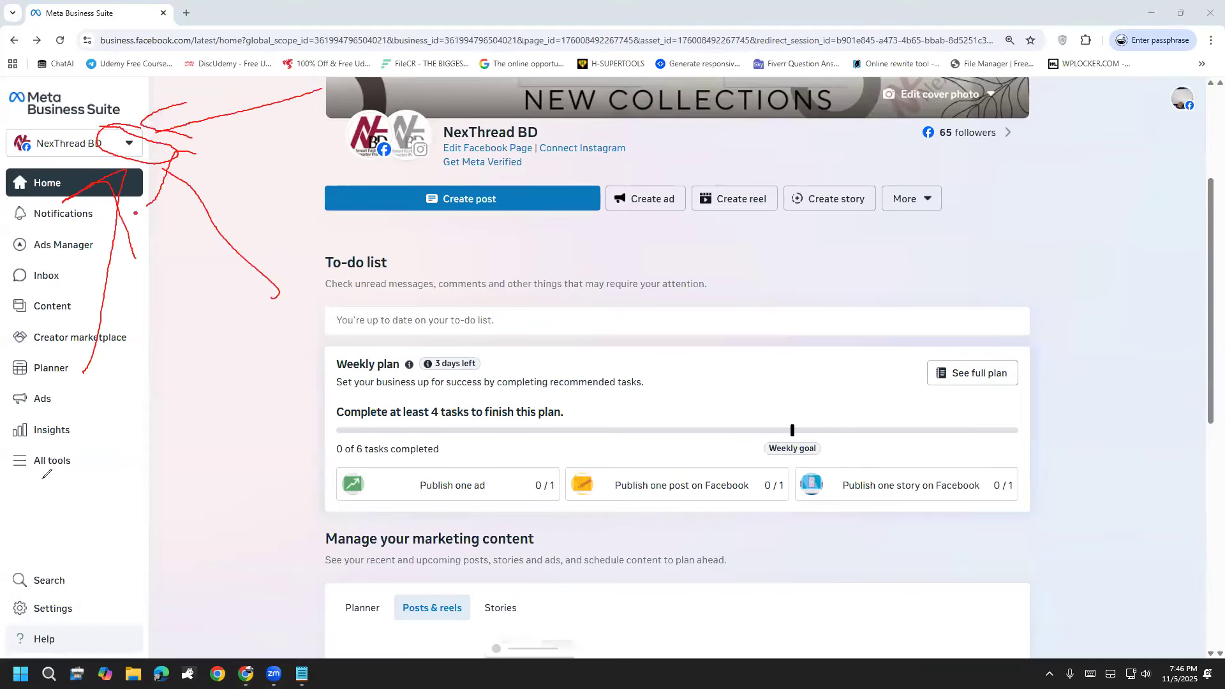
left_click(58, 528)
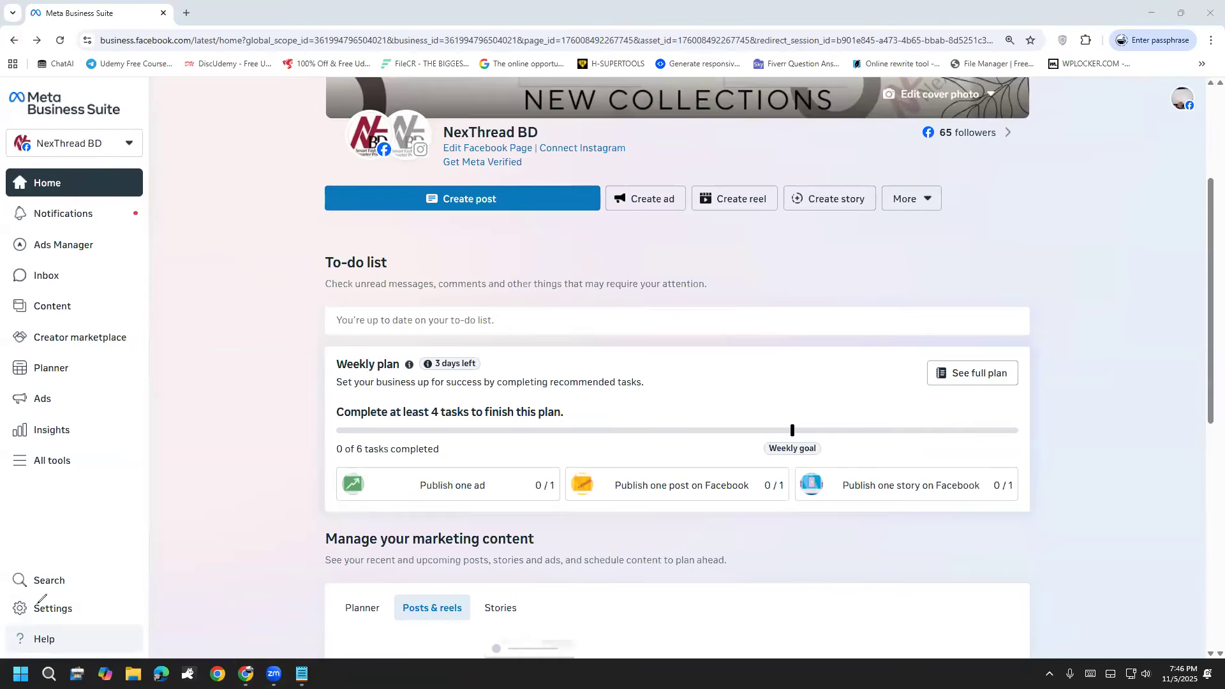
Step: Open the form for creating a business portfolio, annotate its name, contact and business email fields, and close it without creating anything
left_click(129, 143)
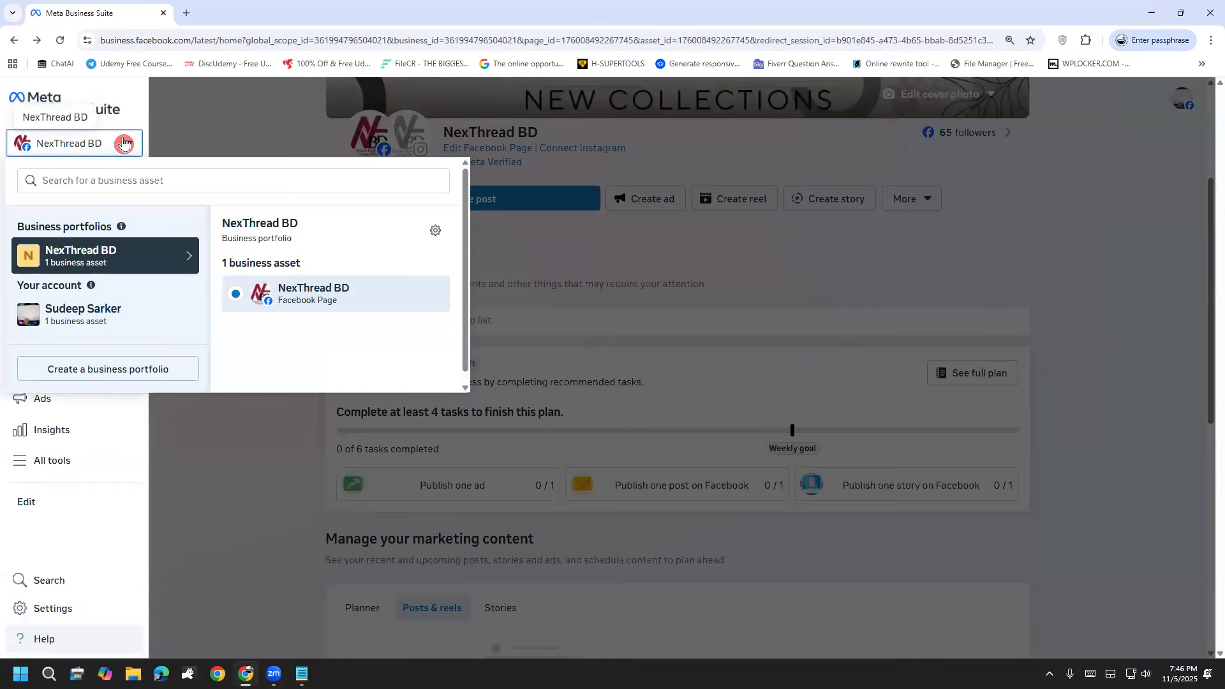
left_click(123, 378)
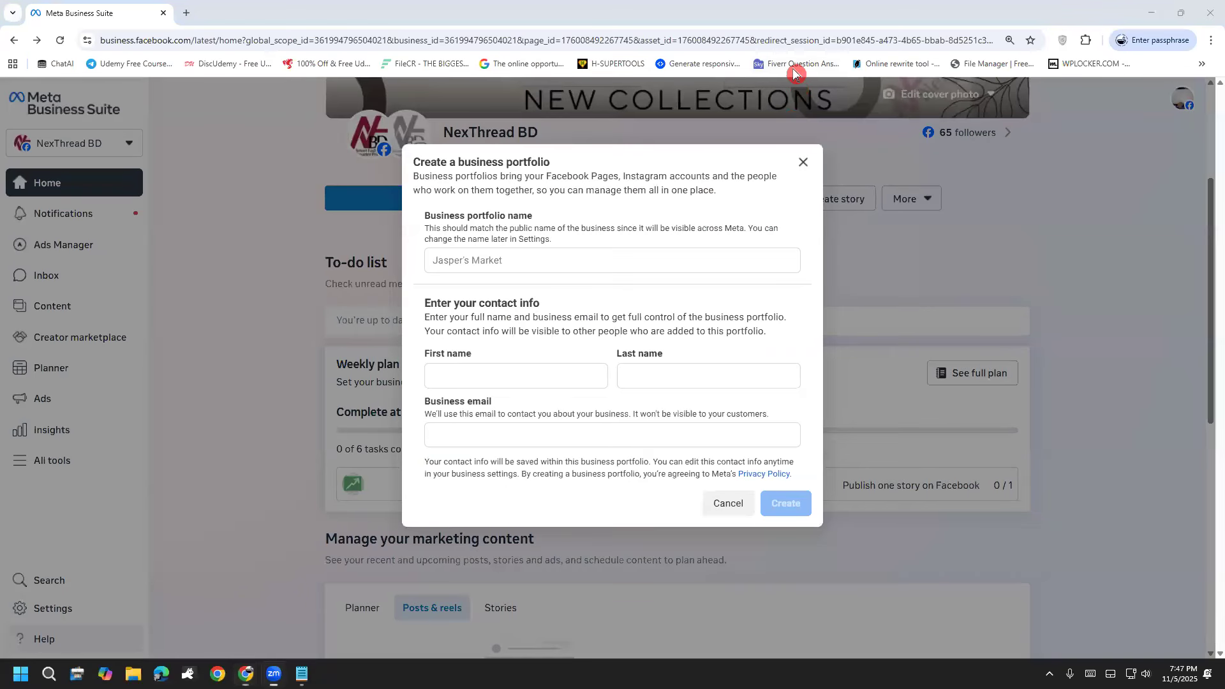
left_click_drag(485, 251, 563, 220)
left_click_drag(429, 369, 455, 377)
left_click_drag(490, 325, 532, 286)
mouse_move(618, 359)
left_mouse_down()
mouse_move(635, 378)
mouse_move(735, 255)
left_mouse_up()
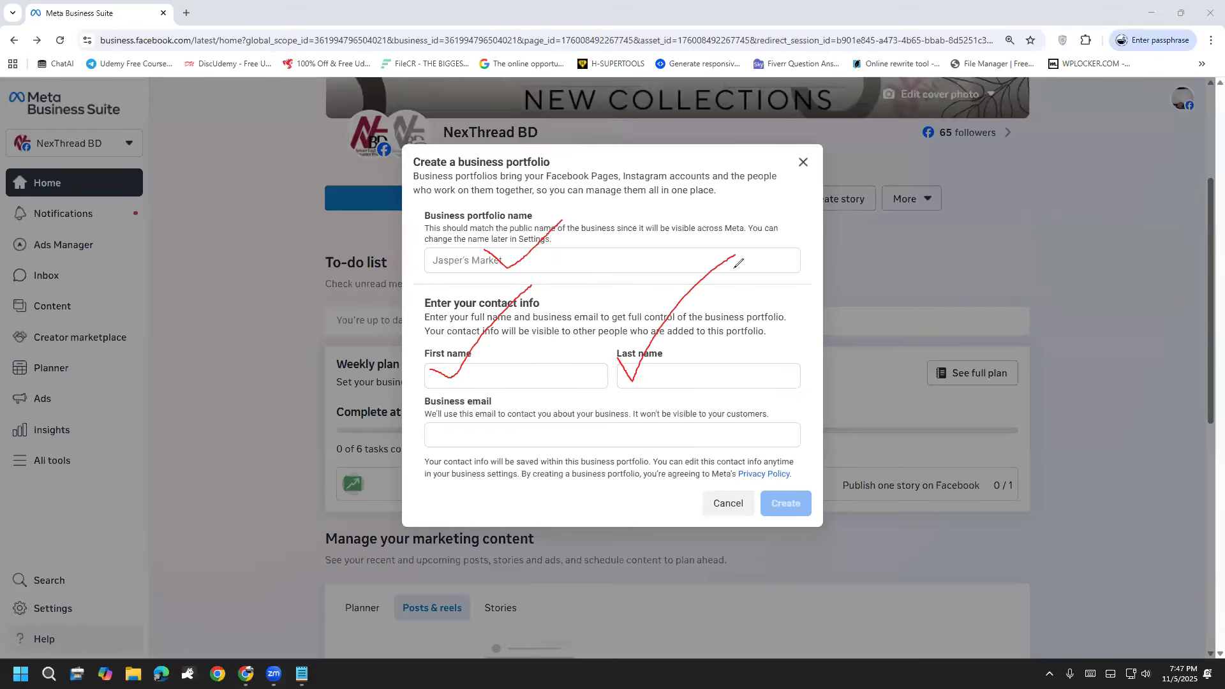
left_click_drag(469, 432, 578, 329)
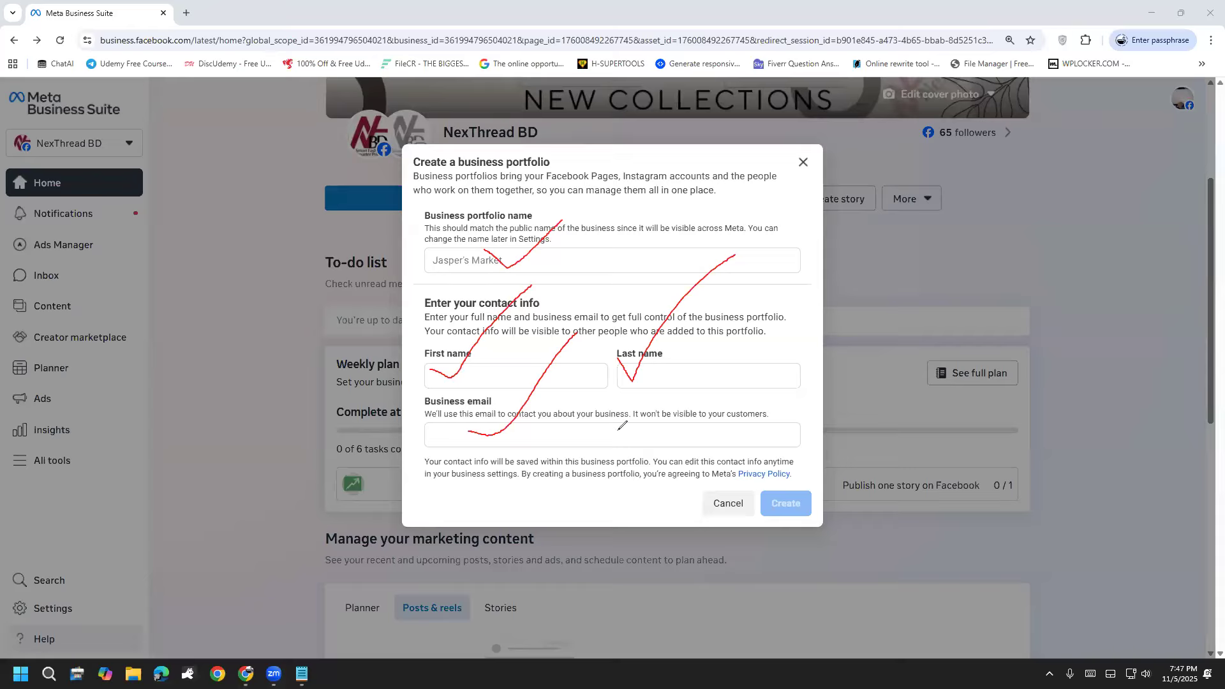
left_click_drag(457, 442, 477, 432)
mouse_move(561, 425)
left_mouse_down()
mouse_move(525, 434)
mouse_move(541, 457)
mouse_move(651, 439)
mouse_move(673, 394)
mouse_move(718, 426)
left_mouse_up()
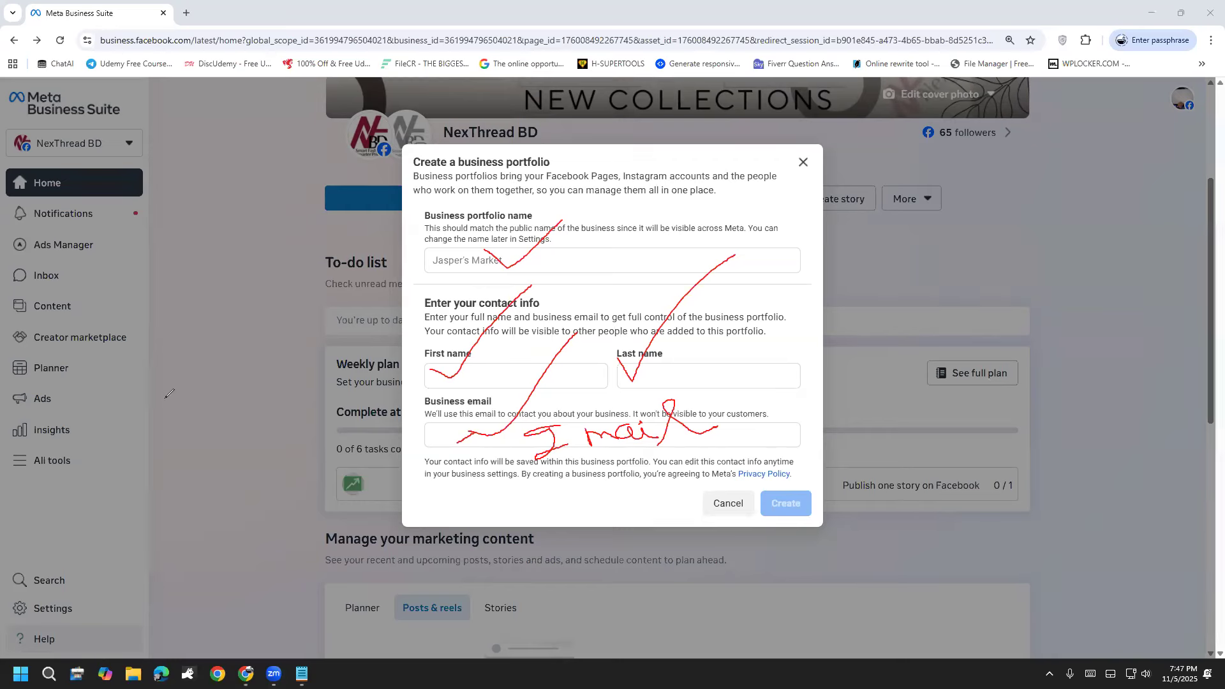
left_click(38, 436)
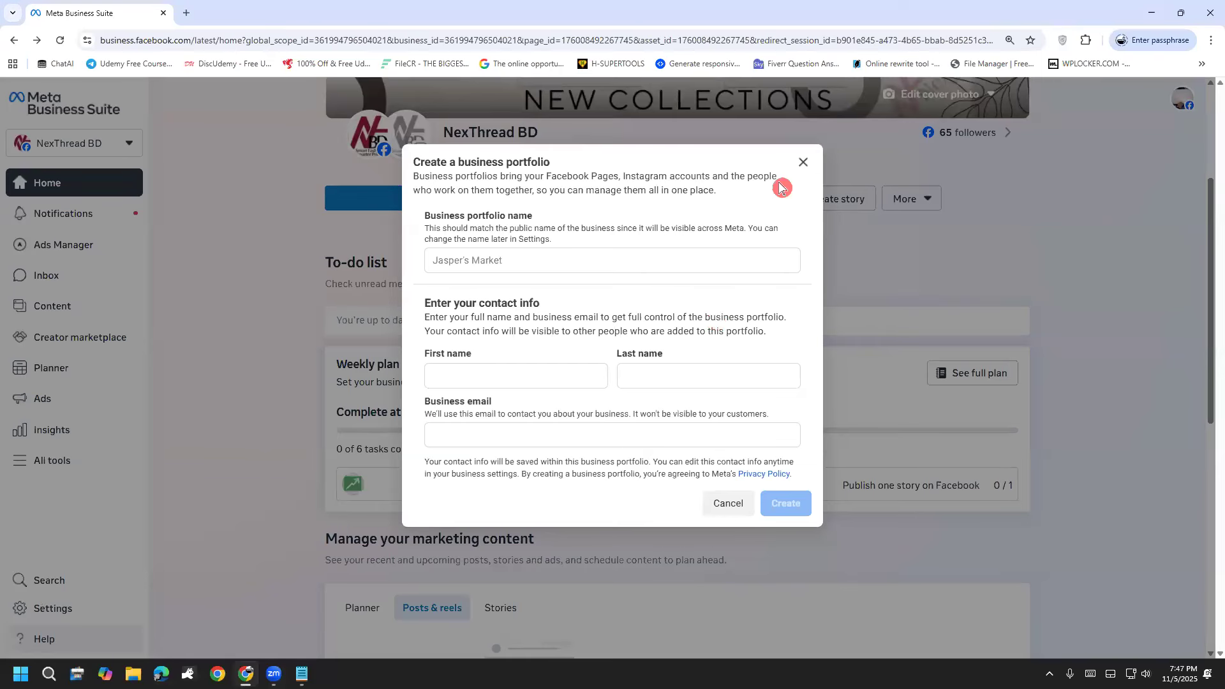
left_click(803, 162)
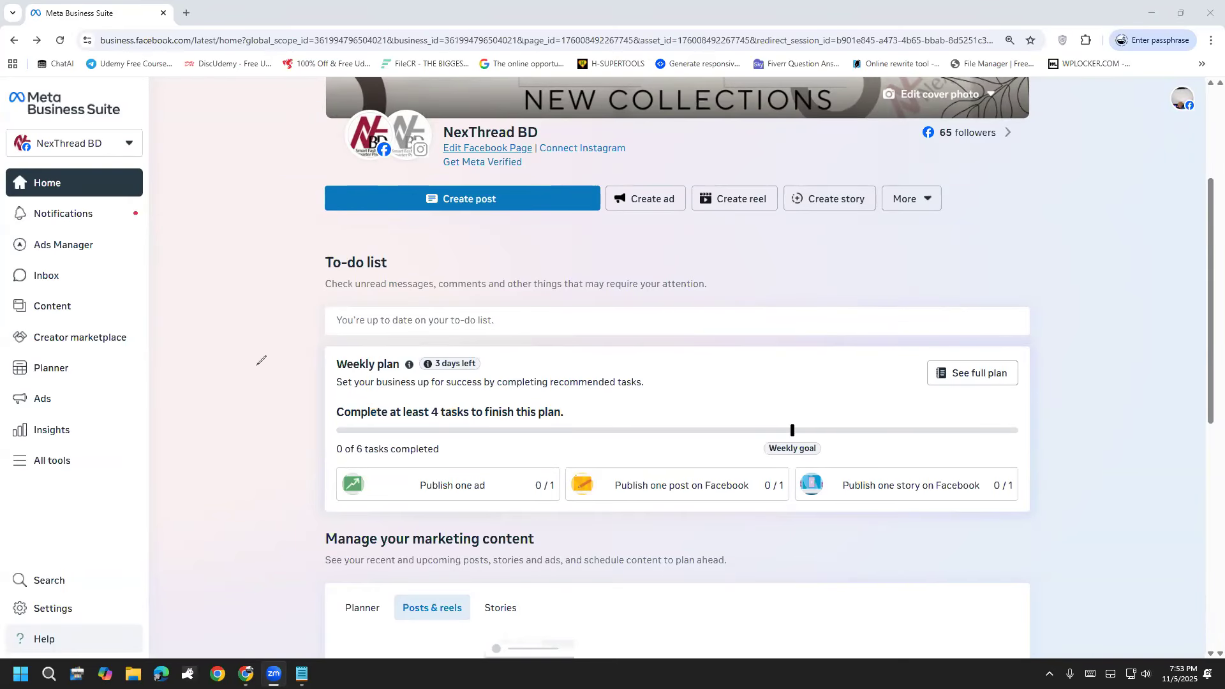
Step: Point out Planner with a drawn arrow and circle, clear the markup, and open the Planner for NexThread BD
left_click_drag(243, 286, 129, 345)
left_click_drag(136, 312, 131, 359)
mouse_move(51, 327)
left_mouse_down()
mouse_move(28, 397)
mouse_move(118, 341)
mouse_move(42, 336)
left_mouse_up()
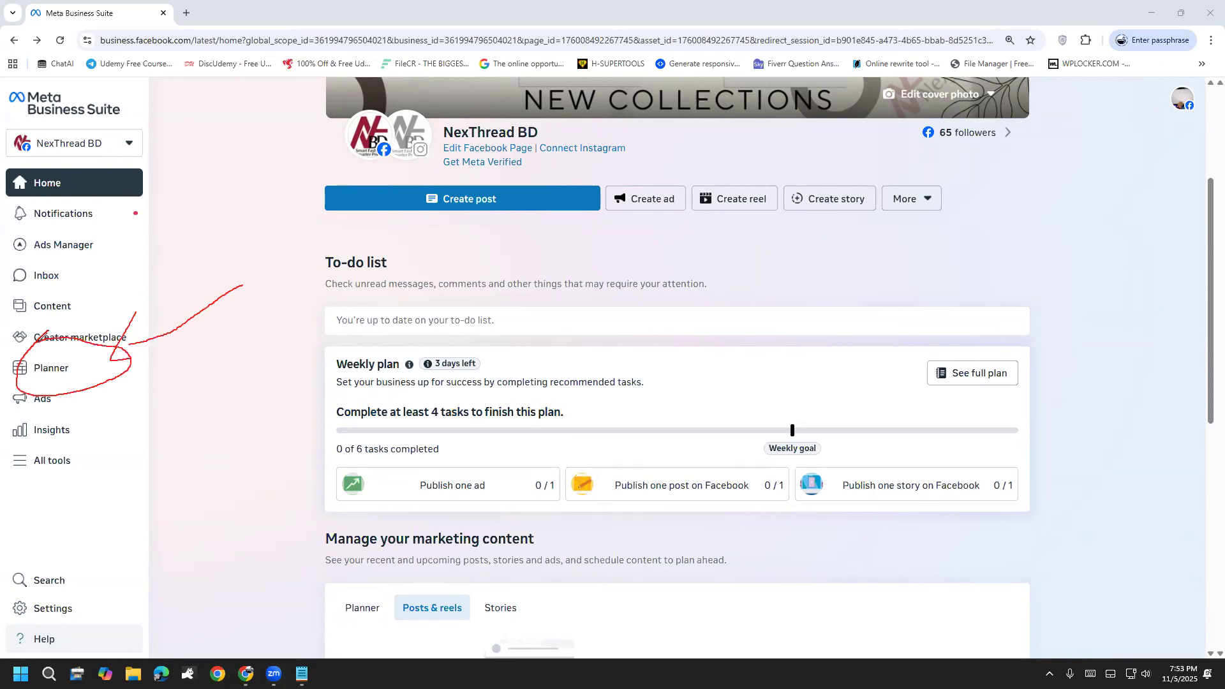
key("Escape")
left_click(63, 366)
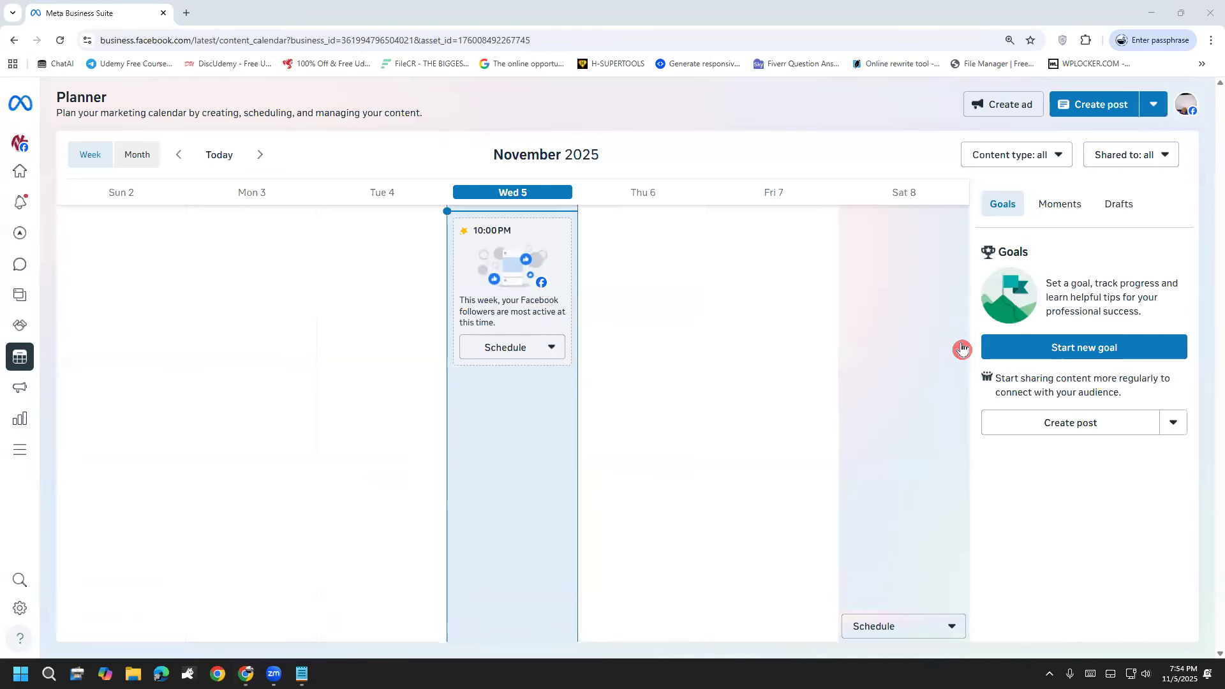
Step: Start a new scheduled post for Friday, November 7 from the Planner's week calendar
left_click(466, 354)
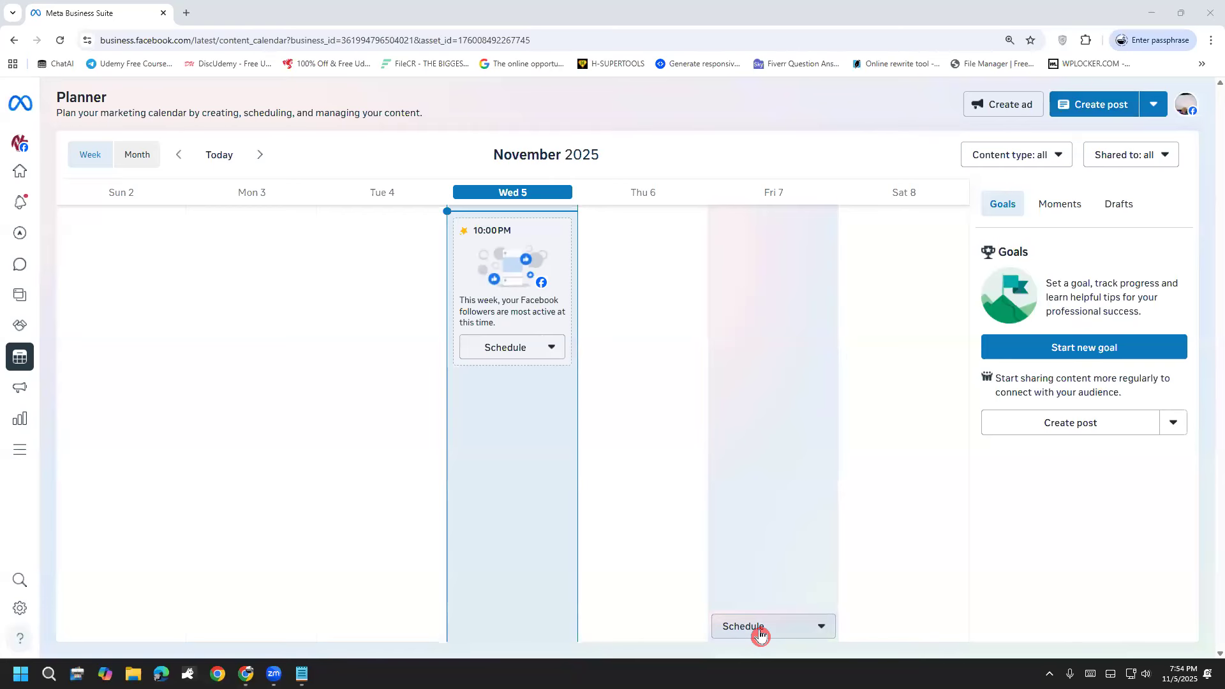
left_click(759, 634)
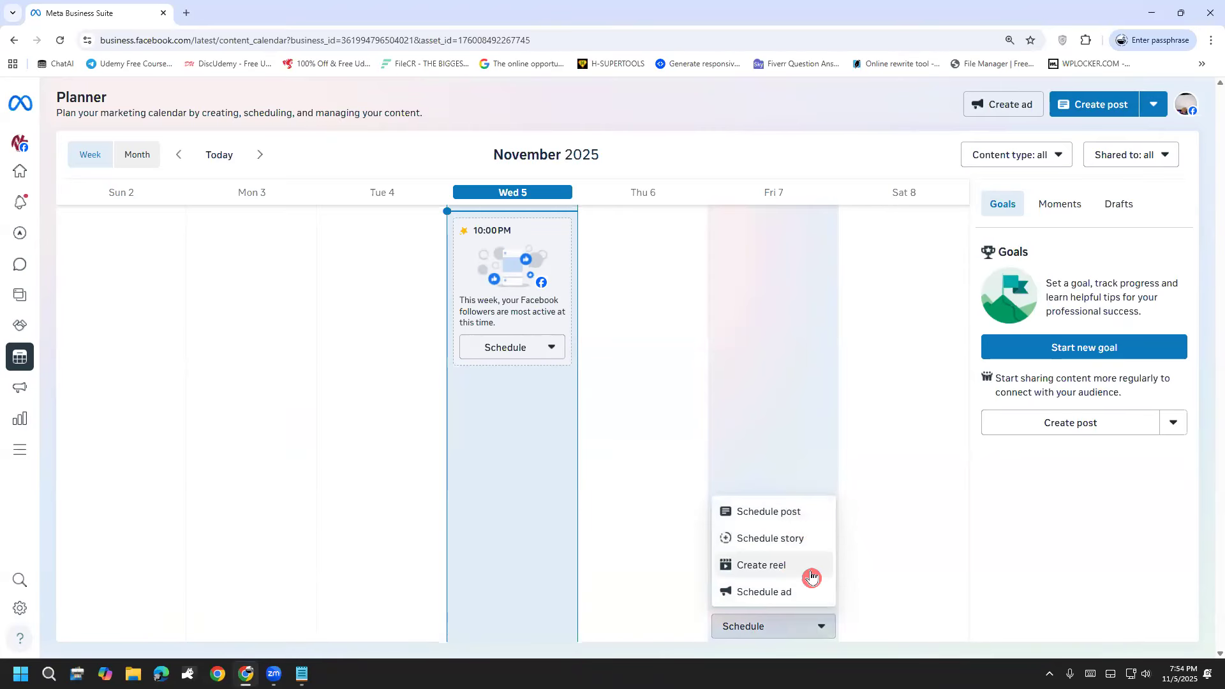
left_click(801, 521)
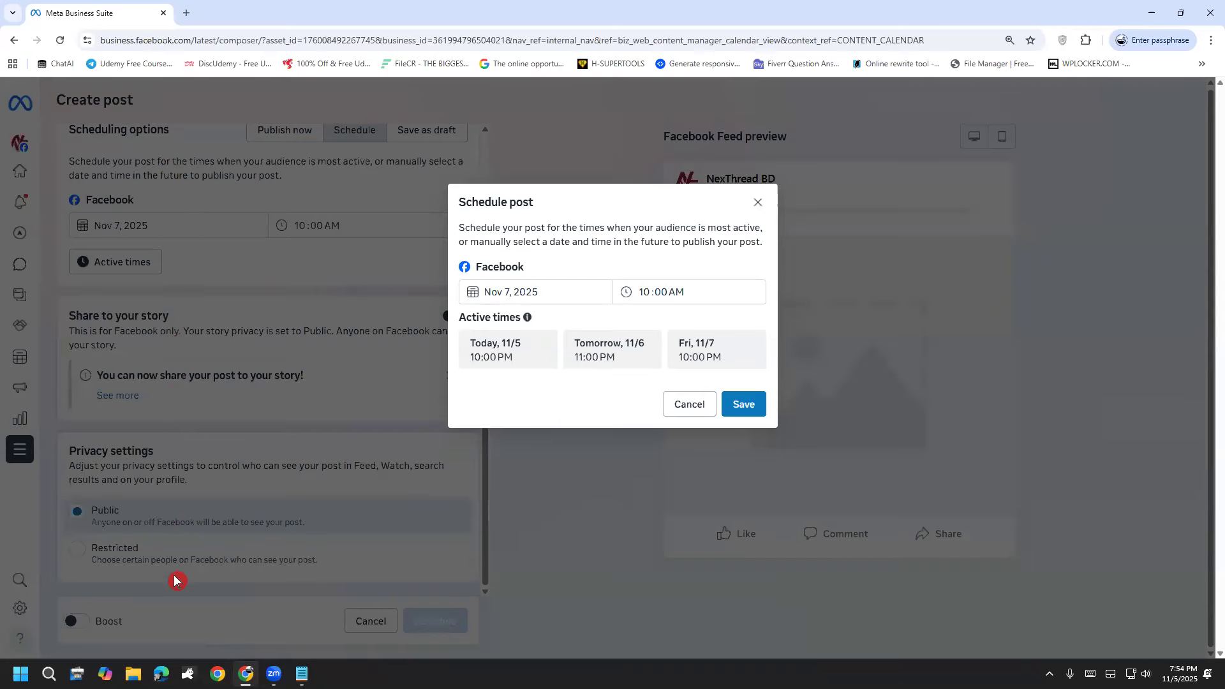
Step: Return to the Planner without saving the post and look over its content creation options, saved profiles and sharing destination filter
left_click(14, 39)
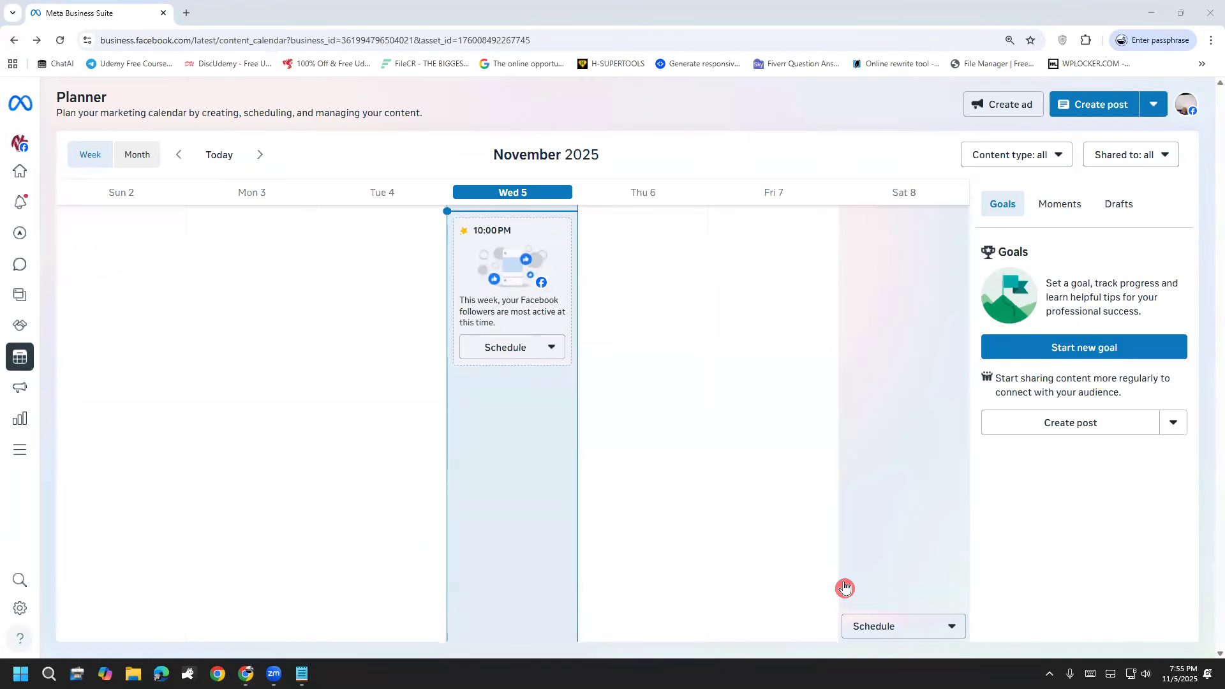
left_click(1153, 113)
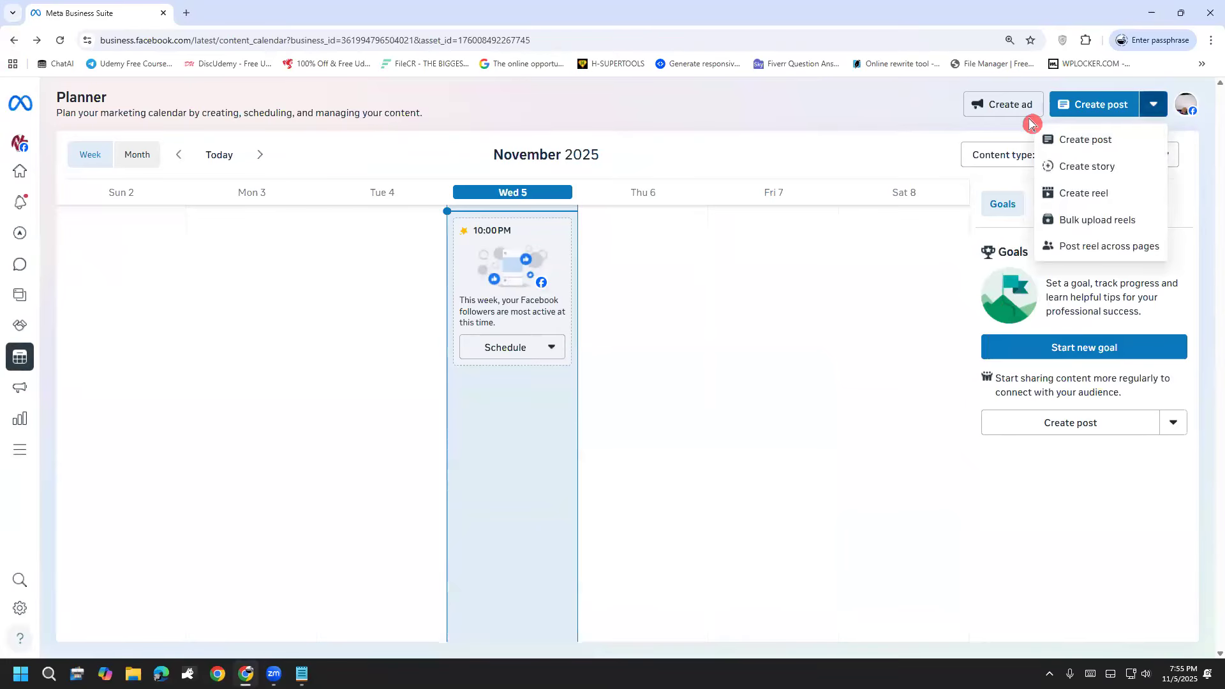
left_click(1197, 115)
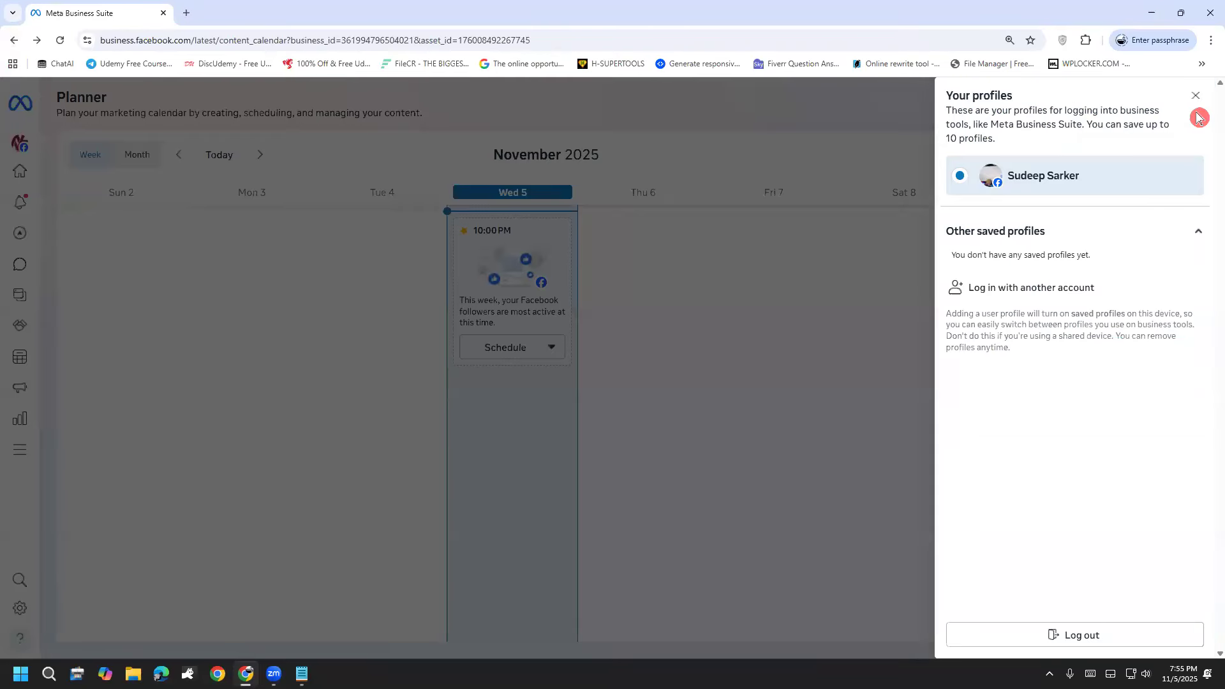
left_click(1199, 118)
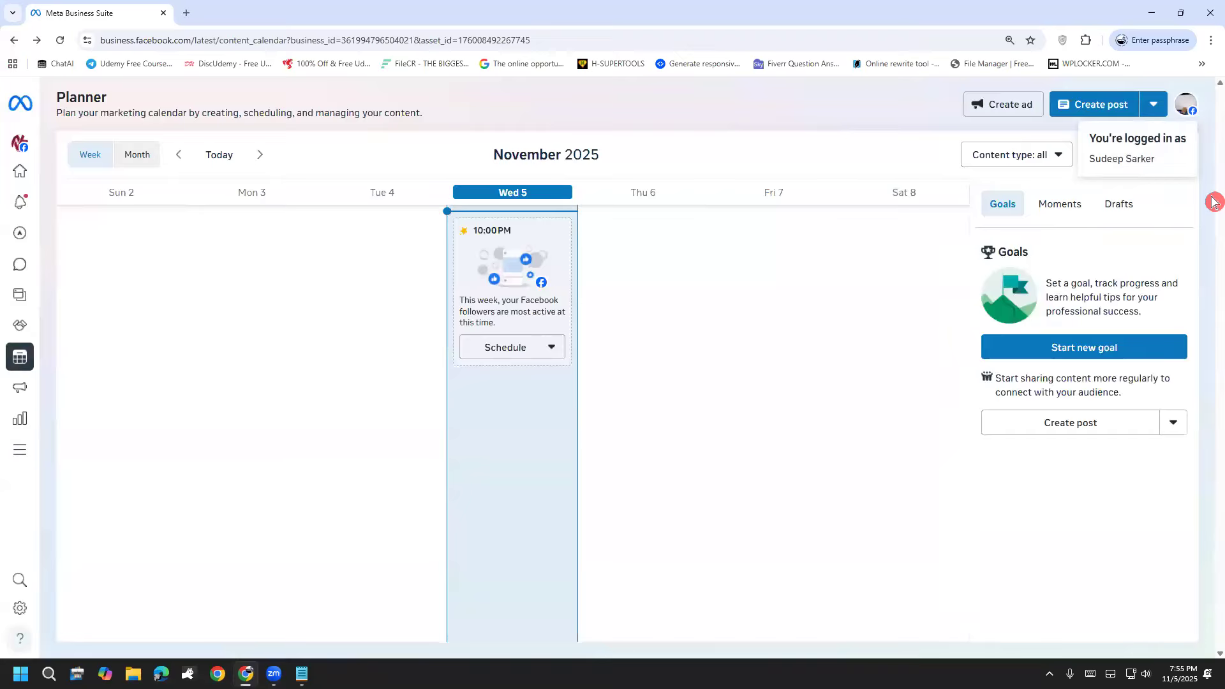
left_click(1168, 159)
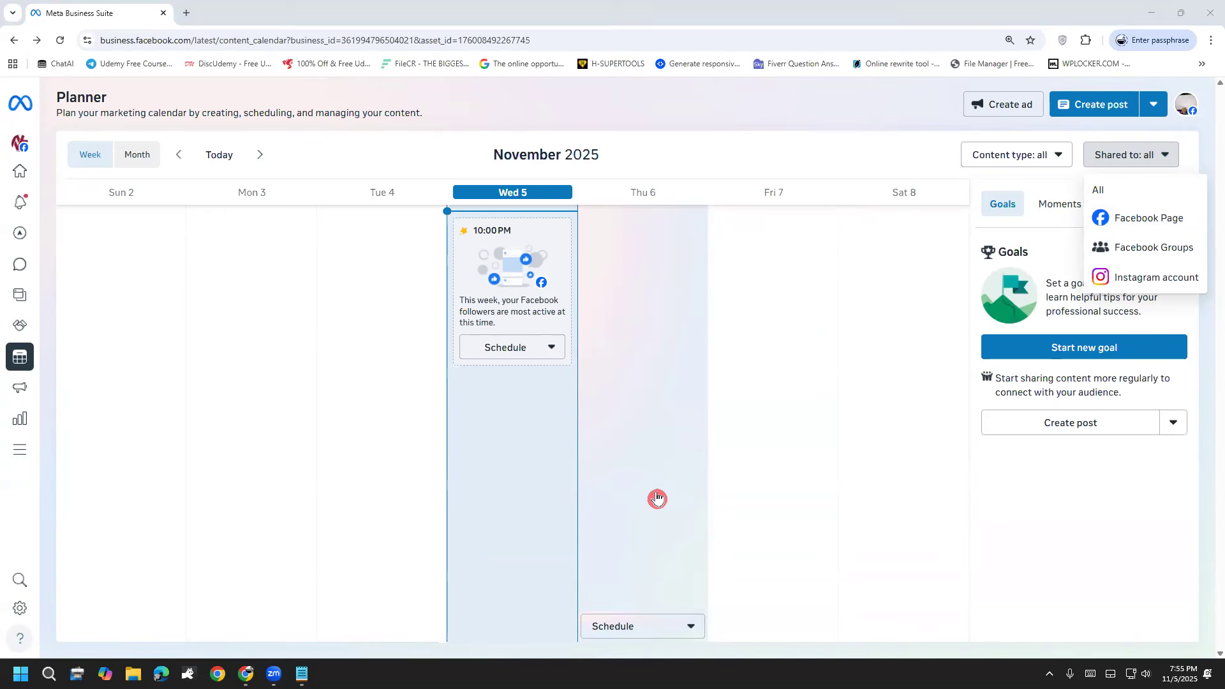
Step: Return to the NexThread BD home page and open the business portfolio info in its settings
left_click(19, 101)
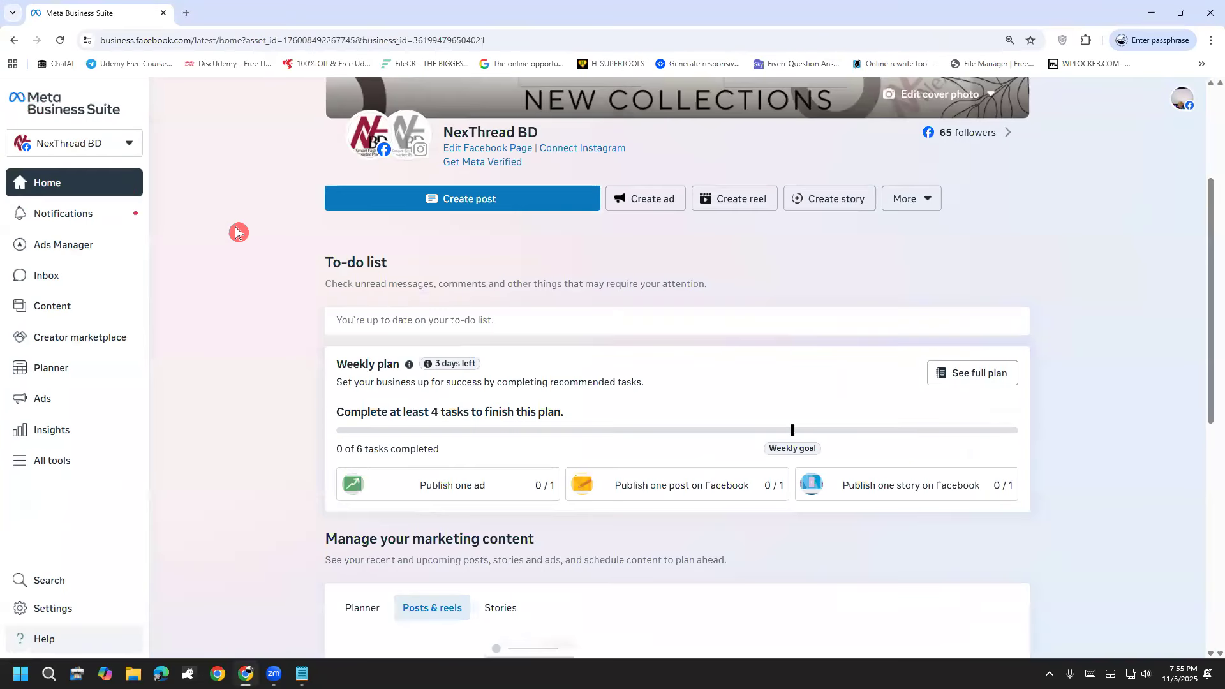
scroll(236, 232, "down", 1)
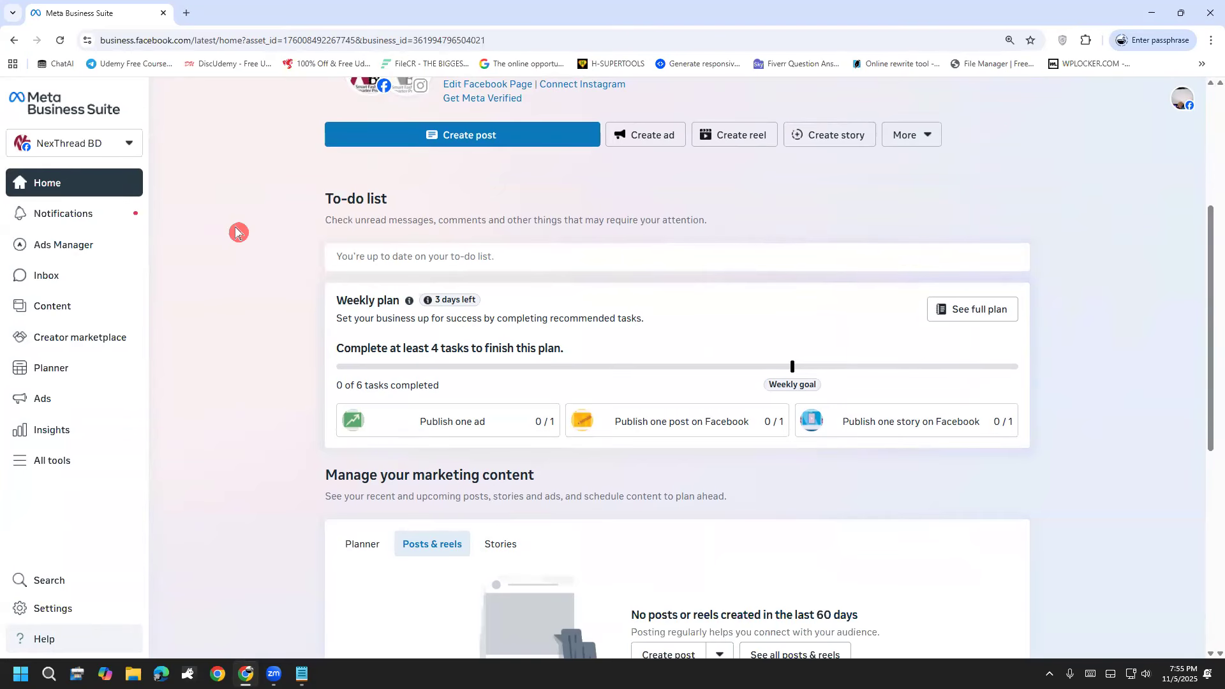
left_click(61, 611)
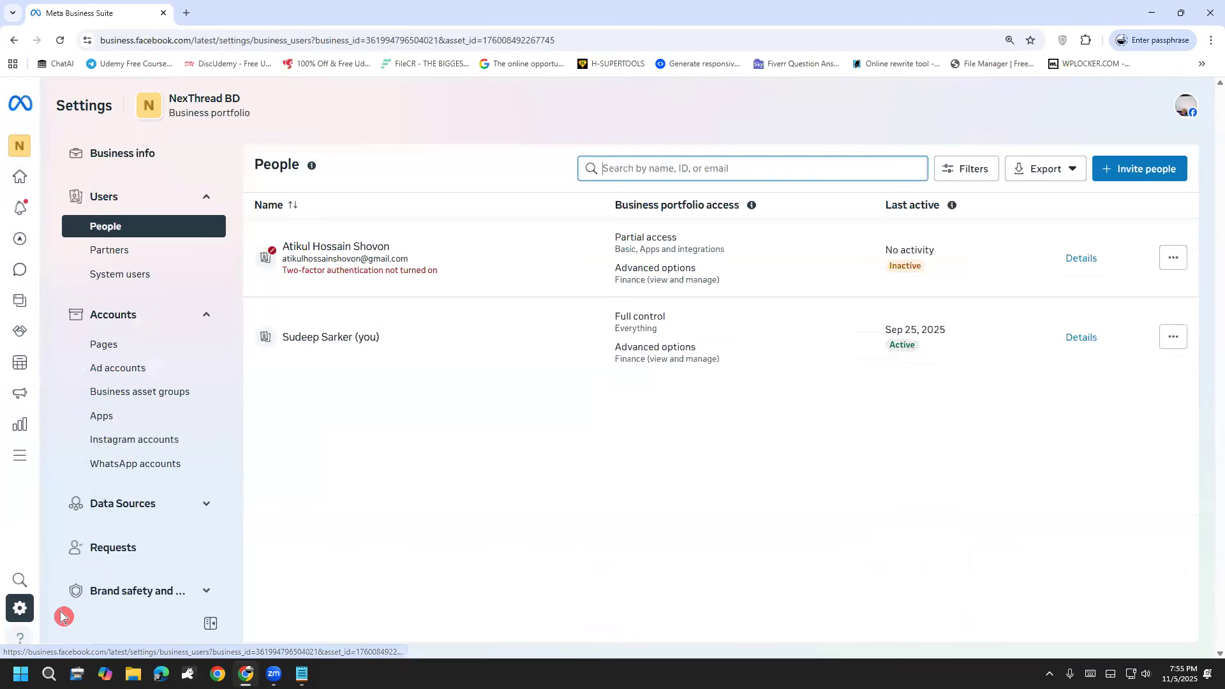
left_click(143, 163)
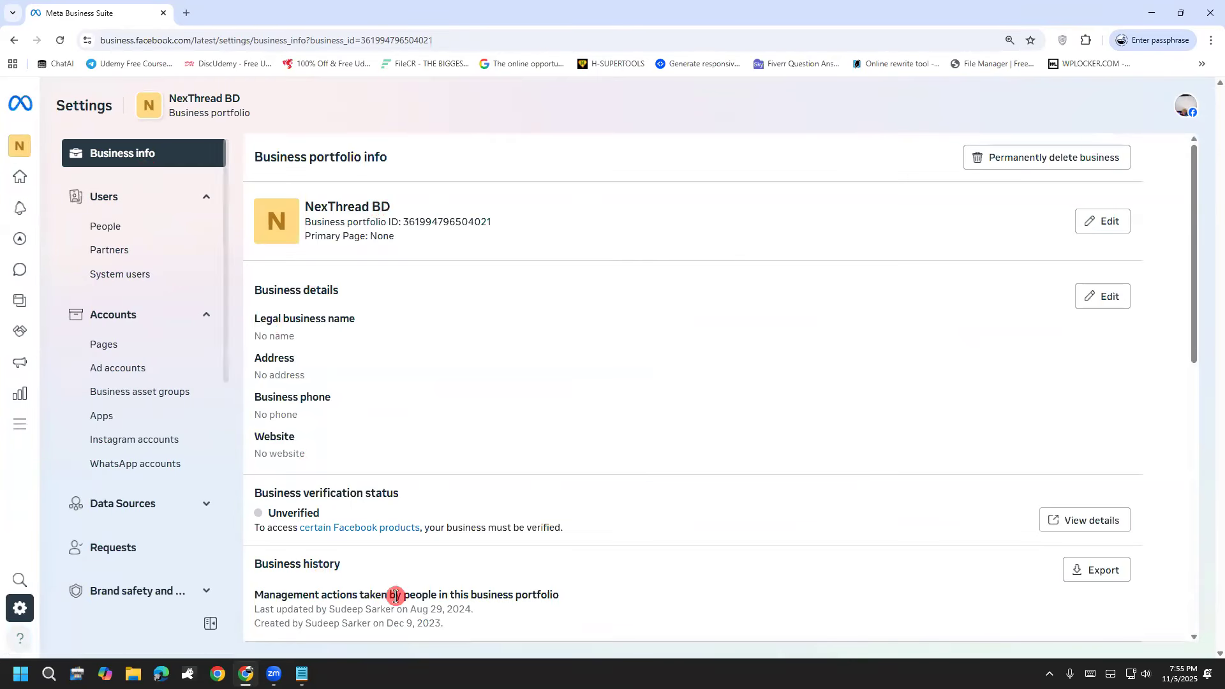
Step: Review the NexThread BD portfolio name, business details, verification status and business history
scroll(427, 390, "down", 1)
scroll(421, 377, "up", 1)
left_click_drag(313, 207, 418, 213)
left_click(418, 213)
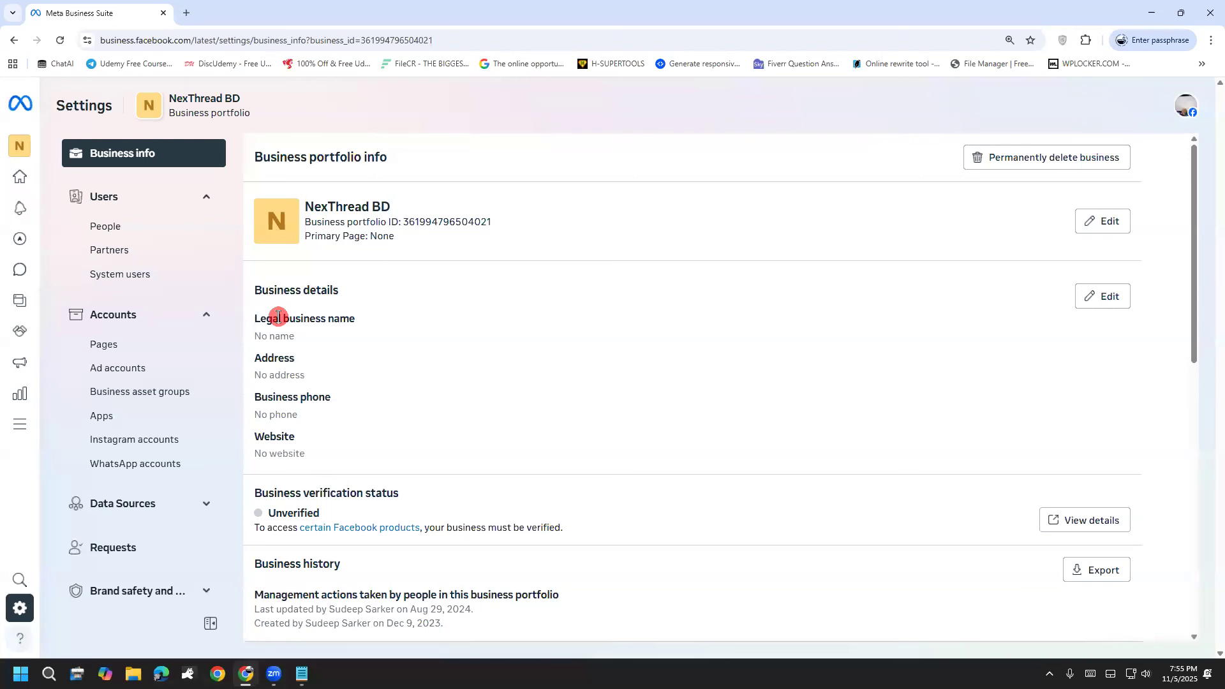
scroll(279, 322, "down", 2)
scroll(279, 322, "down", 4)
scroll(306, 574, "up", 5)
Step: Open the list of people with access to the portfolio, draw pen marks beneath it and clear the markup
left_click(116, 200)
left_click(117, 201)
left_click(153, 225)
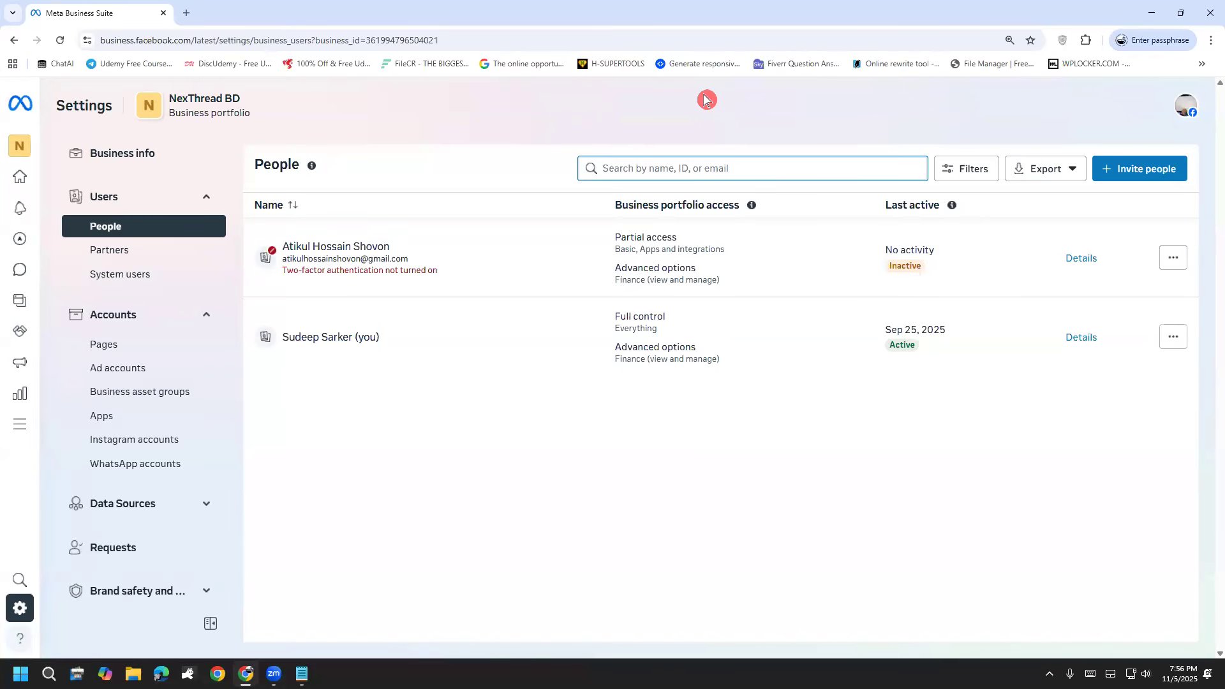
left_click_drag(482, 480, 466, 557)
mouse_move(567, 523)
left_mouse_down()
mouse_move(583, 544)
mouse_move(628, 490)
mouse_move(643, 518)
mouse_move(651, 504)
mouse_move(690, 505)
left_mouse_up()
left_click_drag(686, 490, 717, 492)
left_click(55, 539)
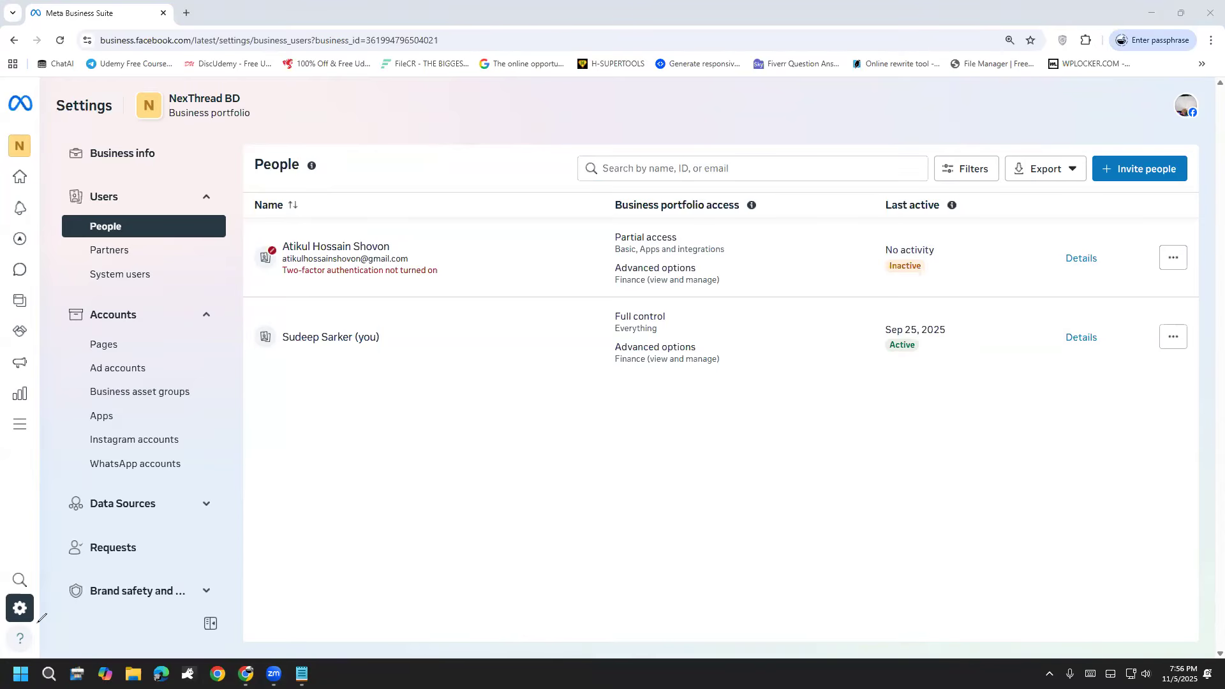
Step: Start inviting a person to the NexThread BD business portfolio and enter the invitee's email address
left_click(1152, 168)
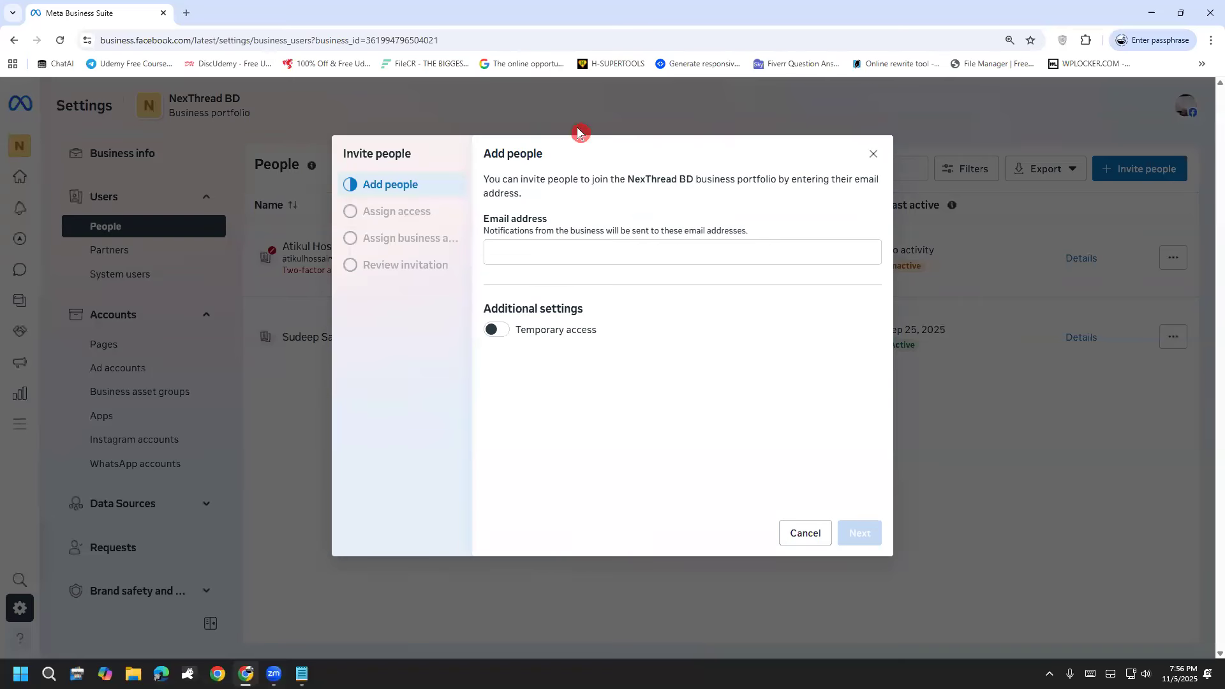
left_click(544, 251)
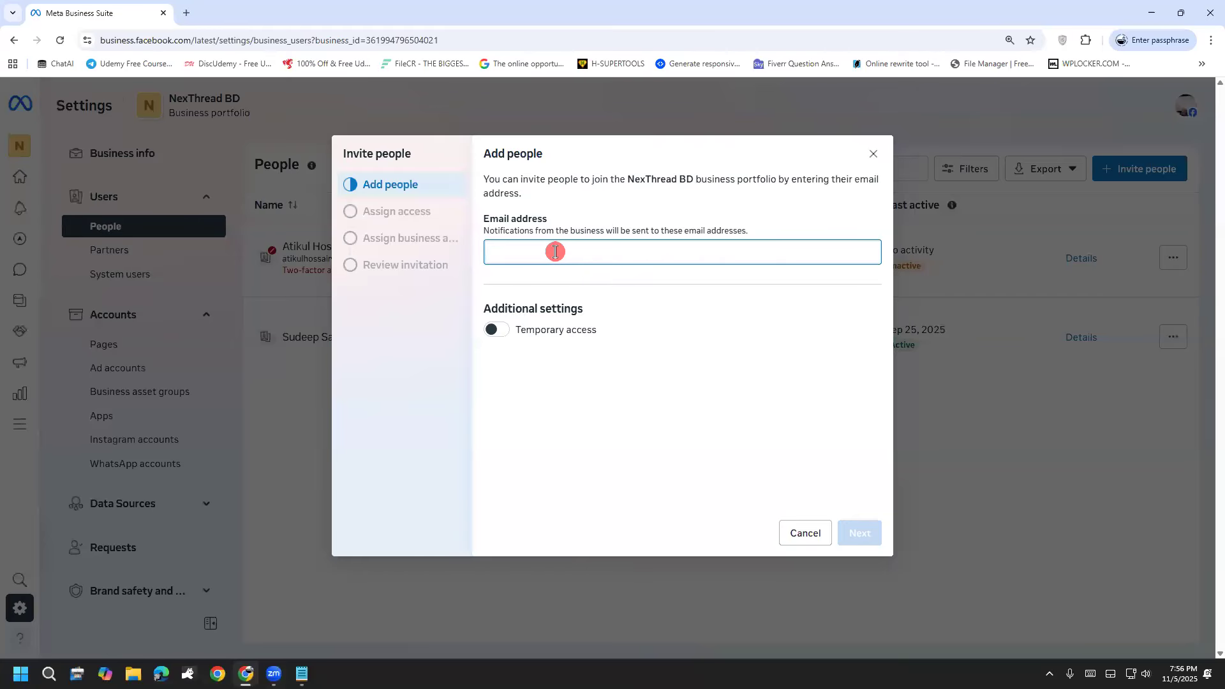
Step: Circle the temporary access setting in the invitation with pen strokes and check marks, and clear the markup
left_click(770, 67)
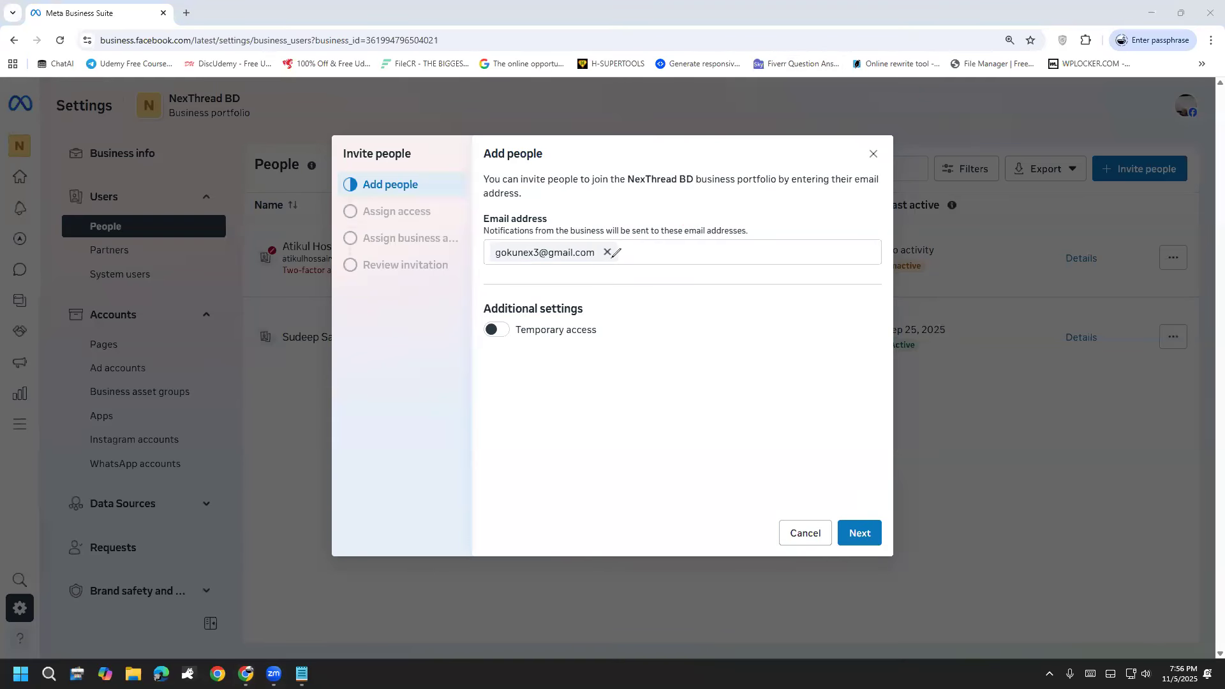
mouse_move(664, 268)
left_mouse_down()
mouse_move(675, 330)
mouse_move(582, 348)
left_mouse_up()
mouse_move(624, 396)
left_mouse_down()
mouse_move(663, 377)
mouse_move(618, 271)
mouse_move(591, 369)
mouse_move(673, 375)
left_mouse_up()
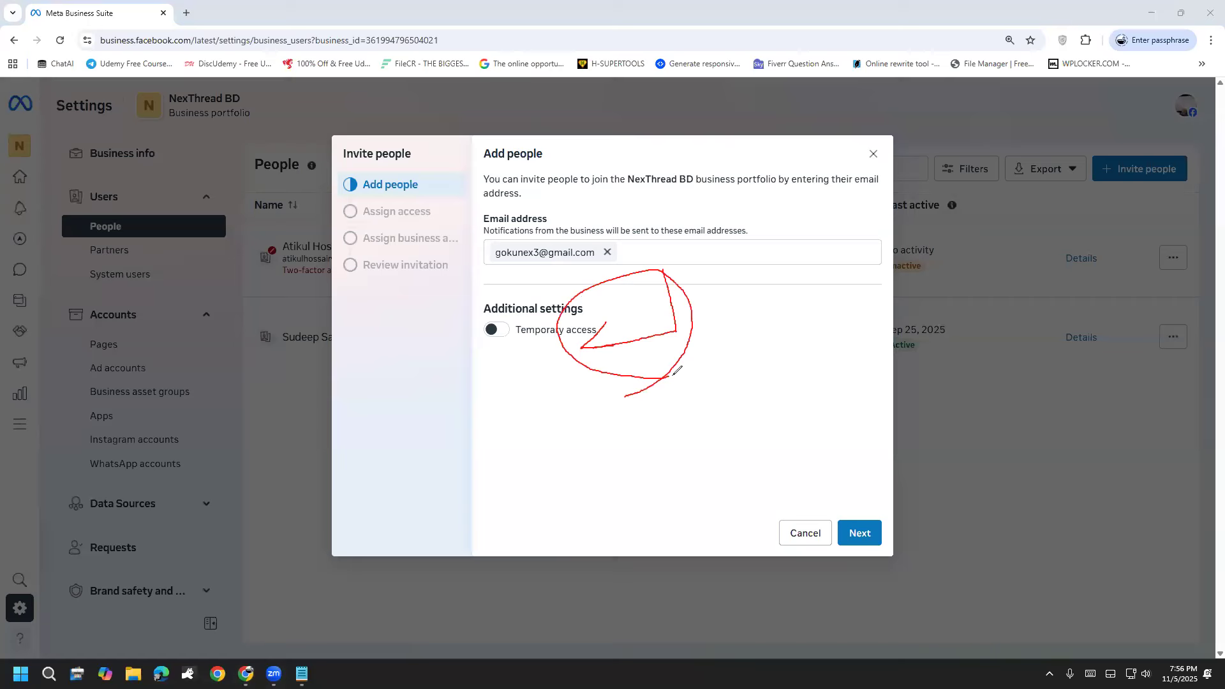
left_click(59, 522)
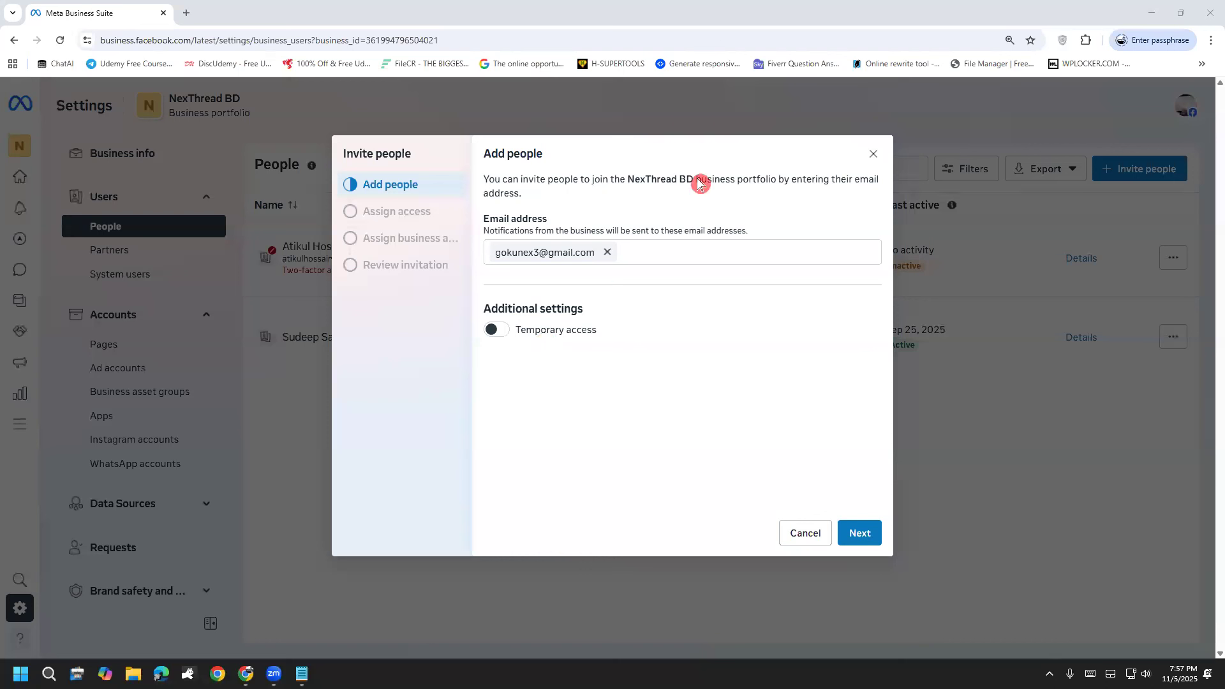
mouse_move(506, 377)
left_mouse_down()
mouse_move(547, 365)
mouse_move(469, 259)
mouse_move(439, 344)
mouse_move(531, 359)
left_mouse_up()
left_click_drag(606, 307, 710, 269)
left_click(63, 519)
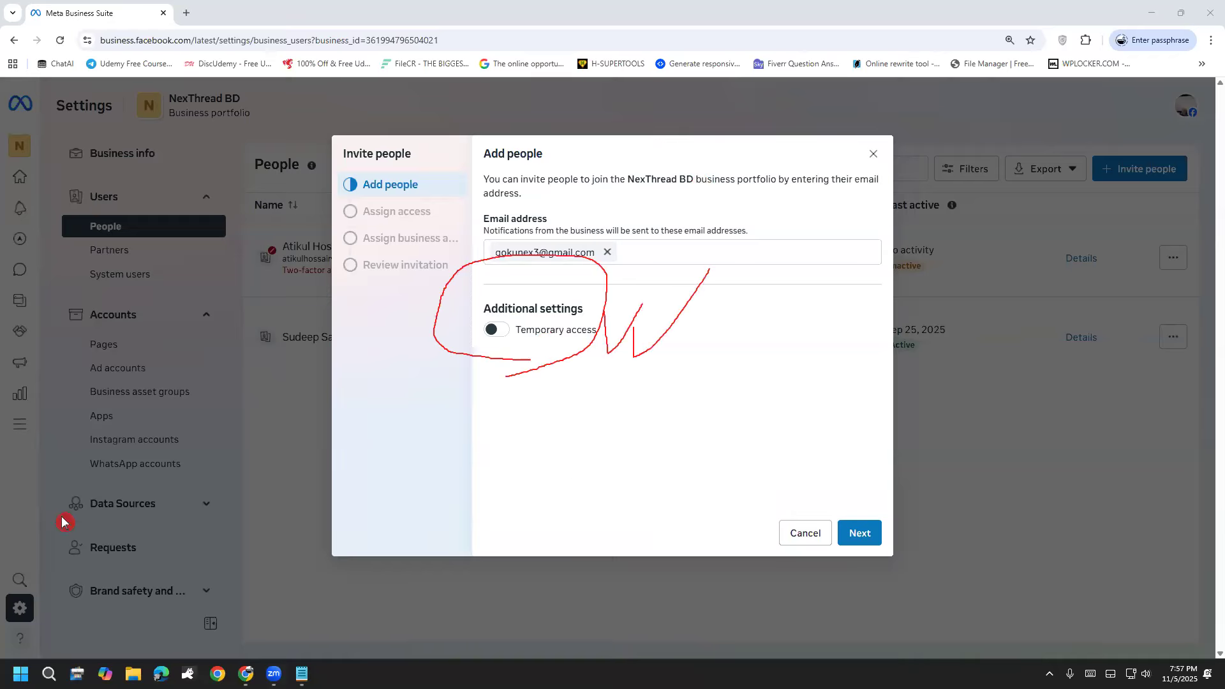
left_click(63, 518)
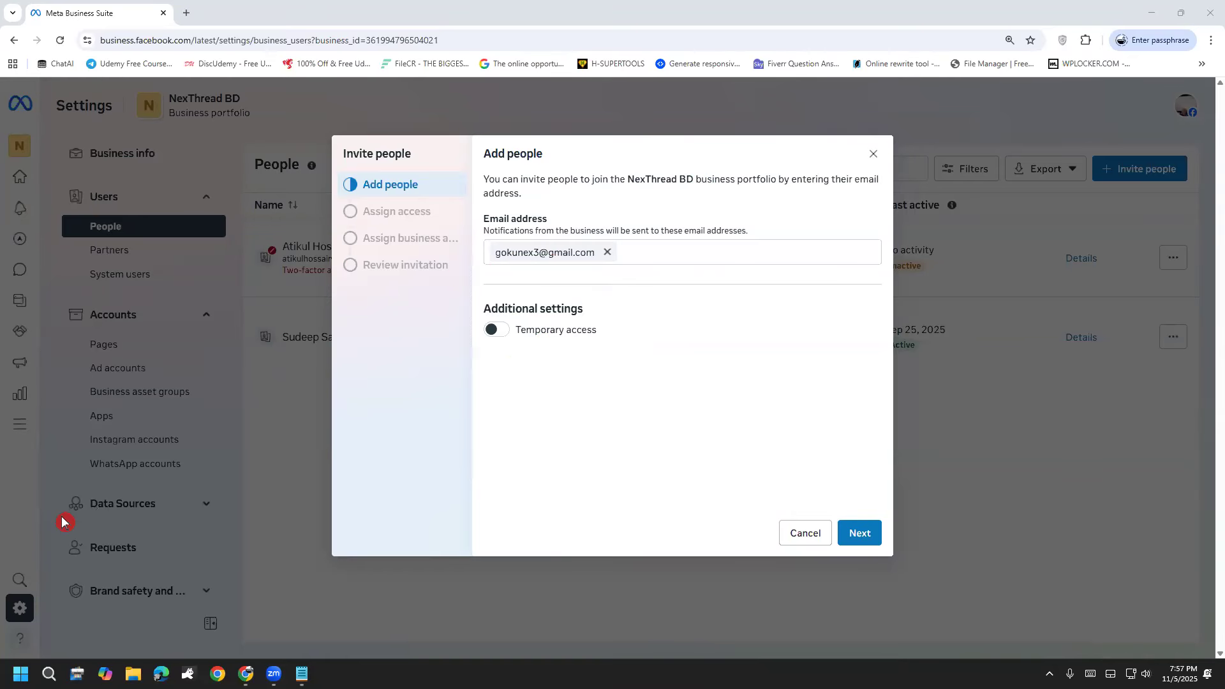
Step: Give the invited person full control by enabling Manage for everything, and continue to the business asset assignment
left_click(863, 534)
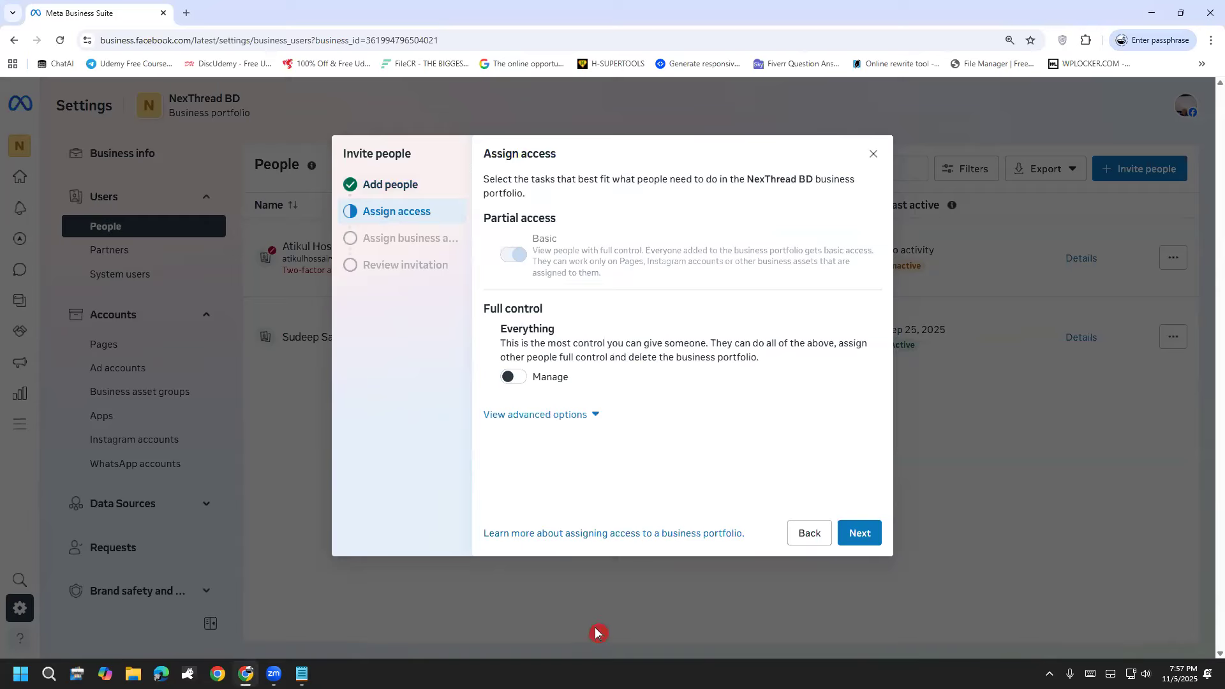
left_click(520, 376)
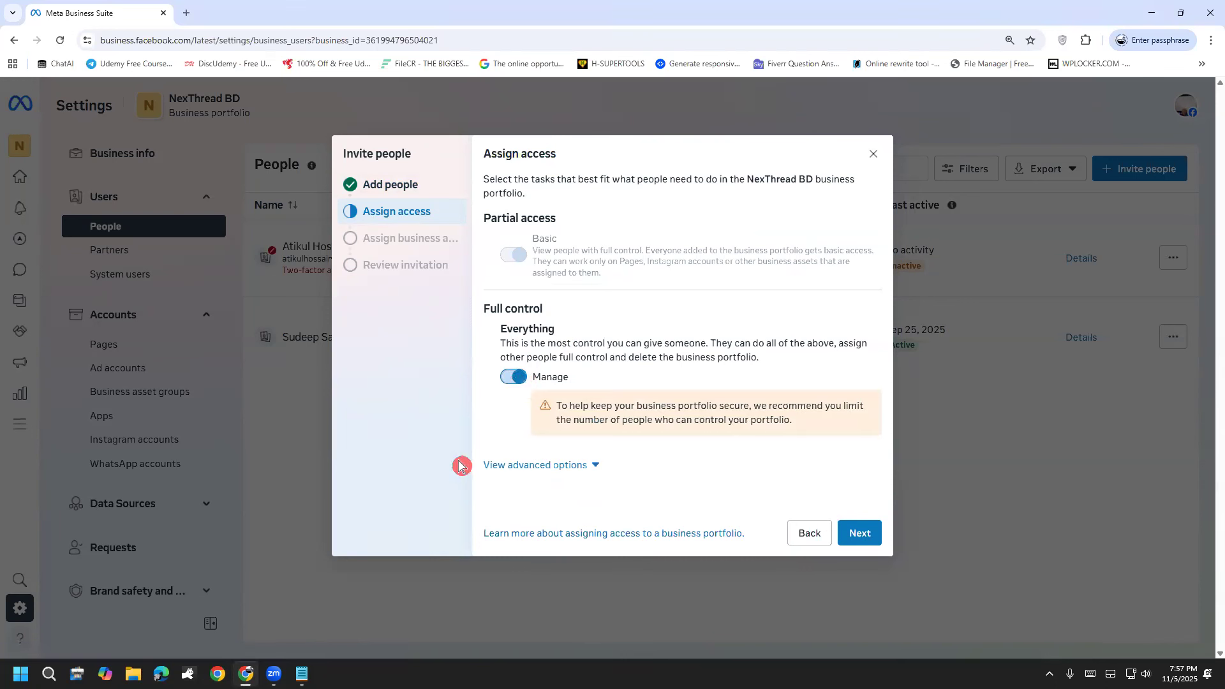
left_click(868, 535)
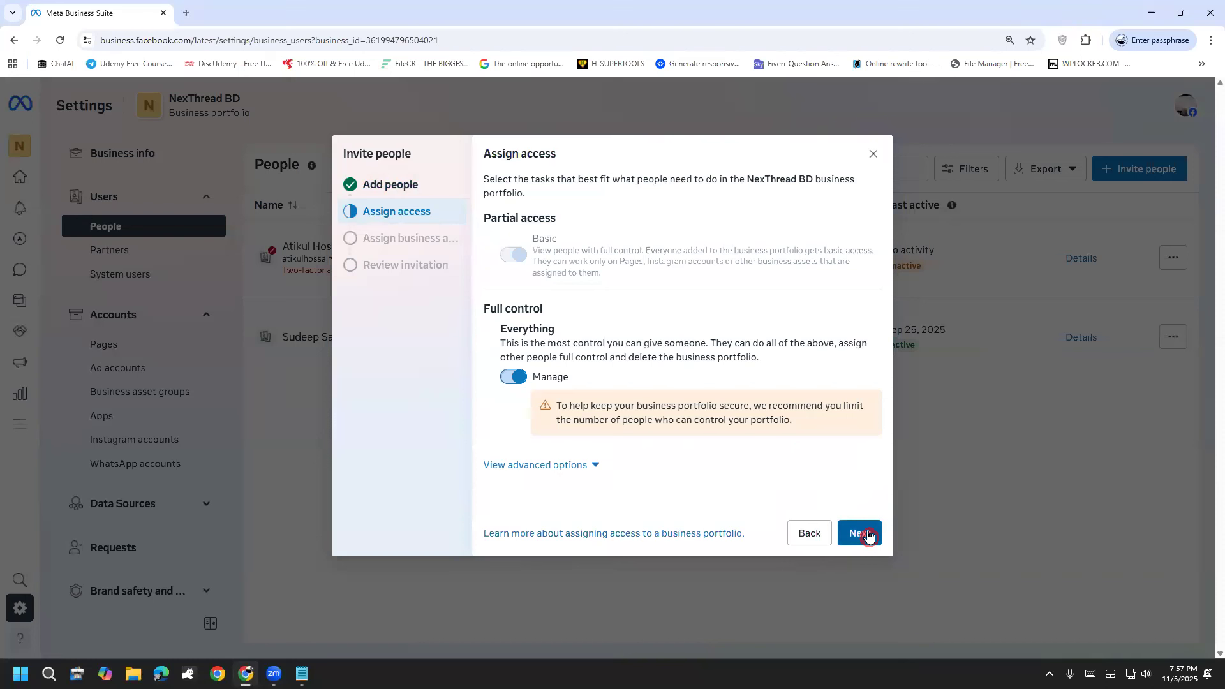
left_click(858, 535)
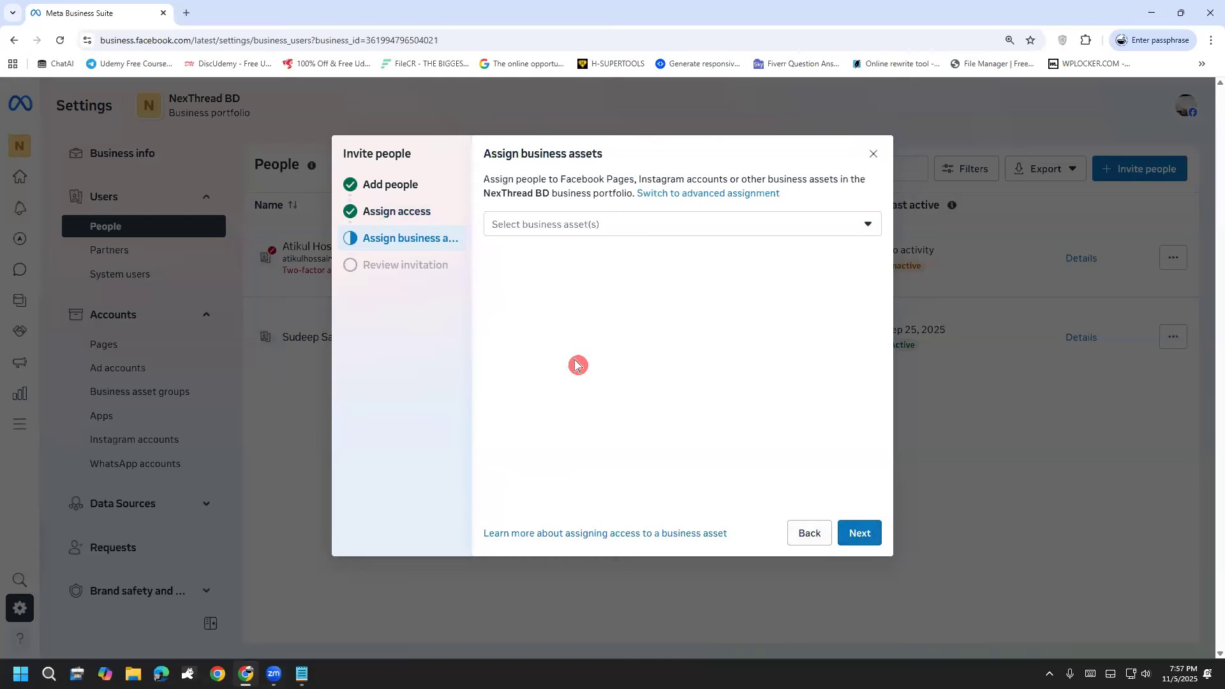
Step: Select the NexThread BD Facebook Page as the business asset assigned to the invited person
left_click(571, 237)
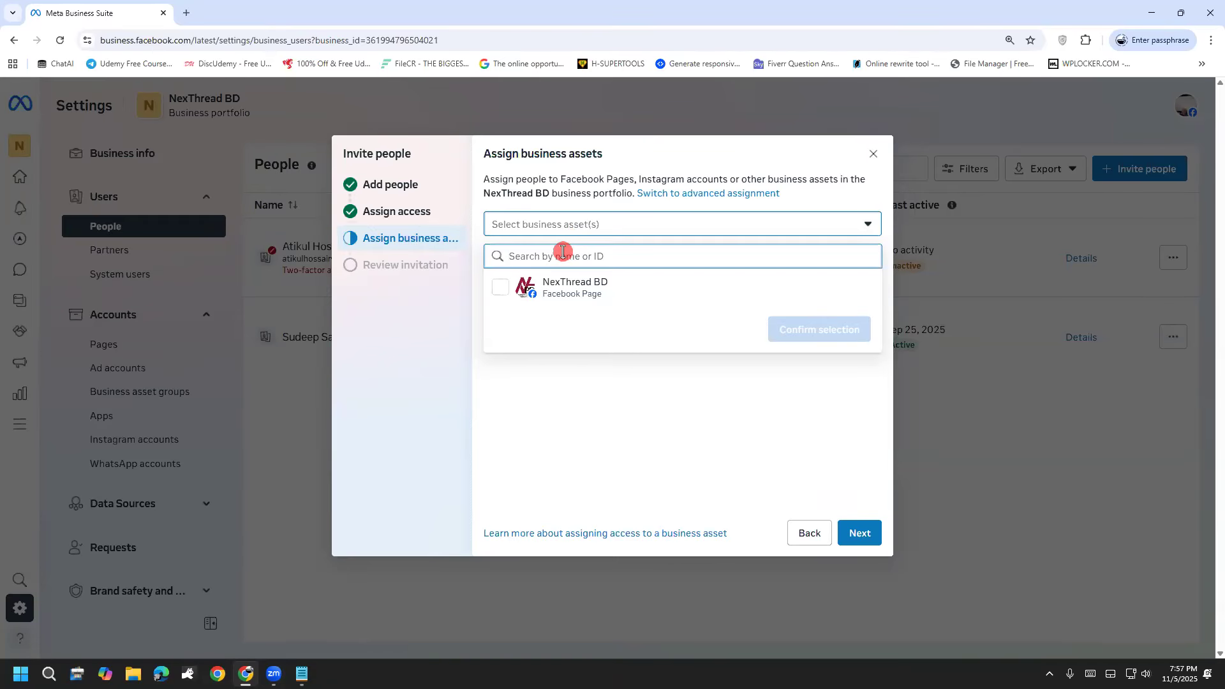
left_click(555, 280)
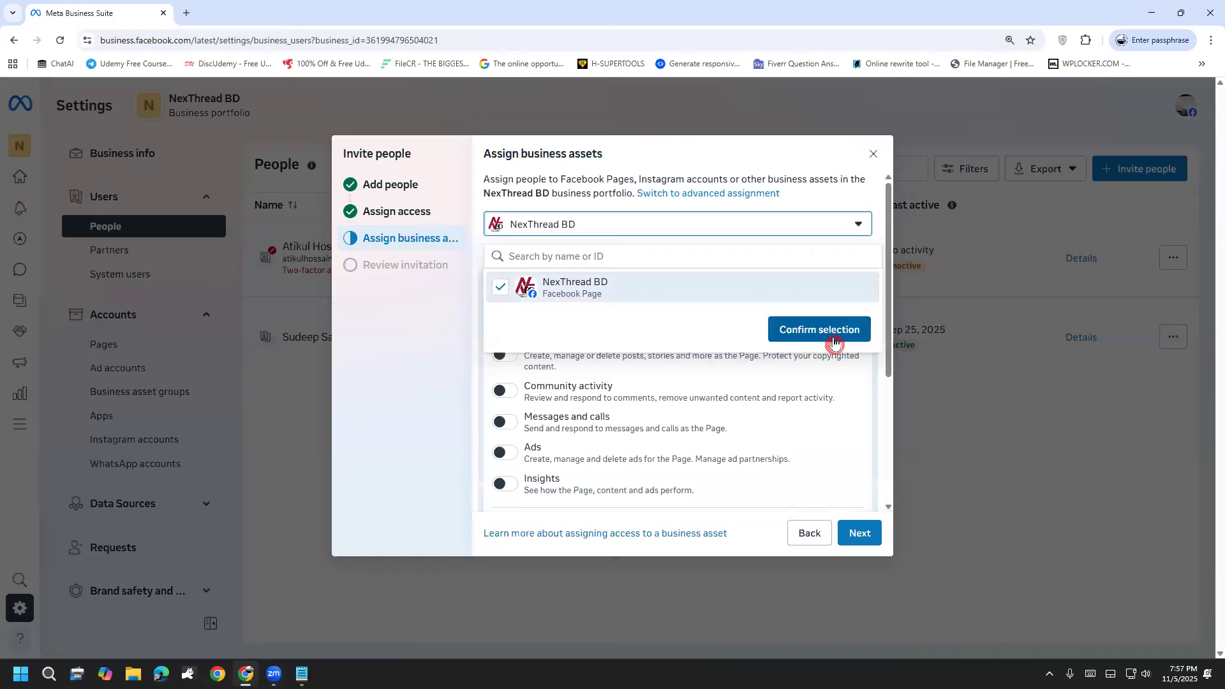
left_click(834, 342)
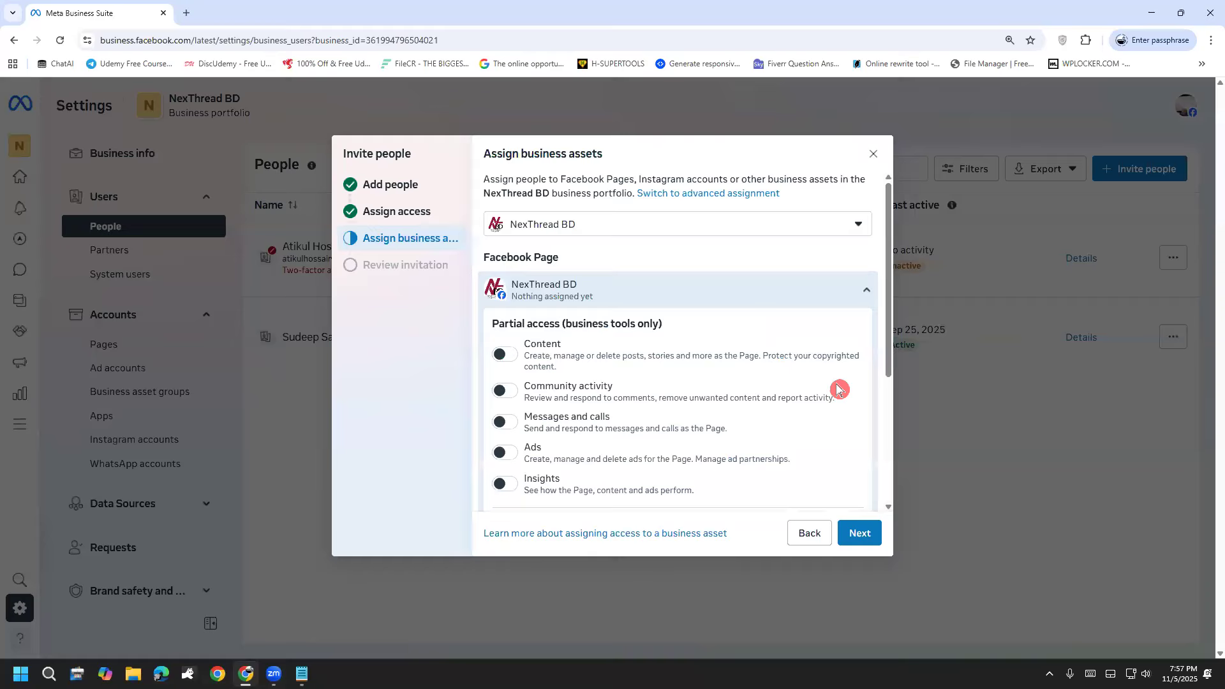
Step: Enable partial access to Content, Community activity, Messages and calls, Ads and Insights for the Page in business tools
left_click(504, 355)
scroll(501, 399, "down", 1)
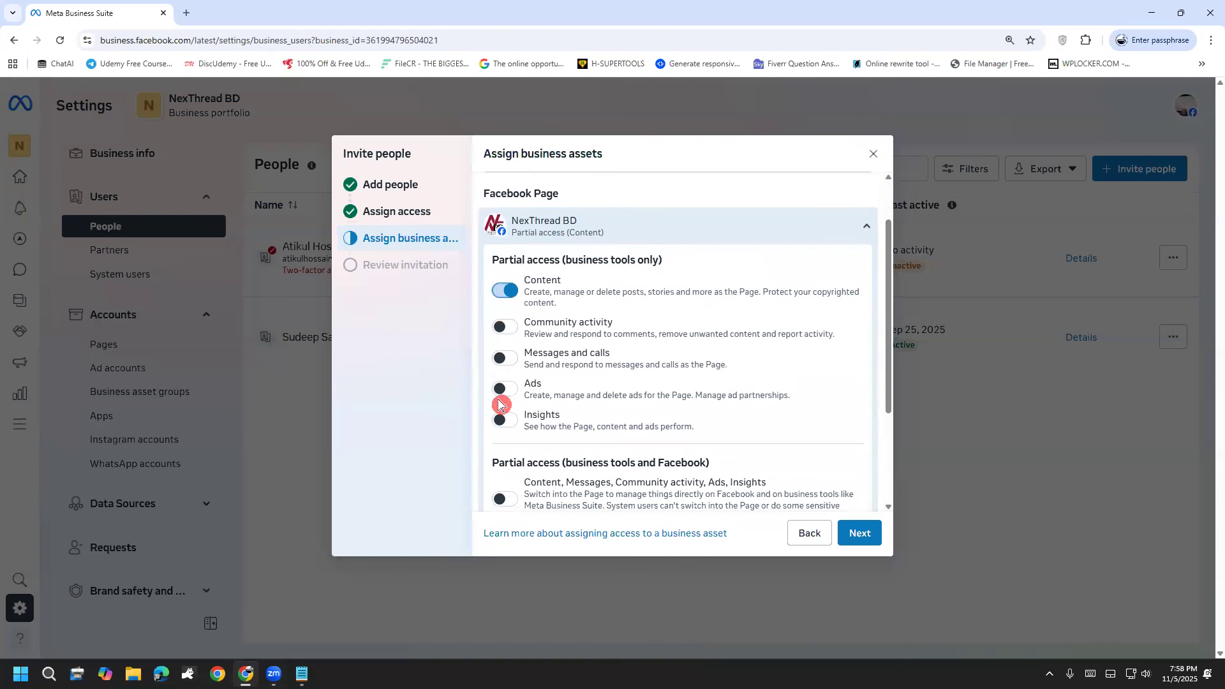
left_click(507, 328)
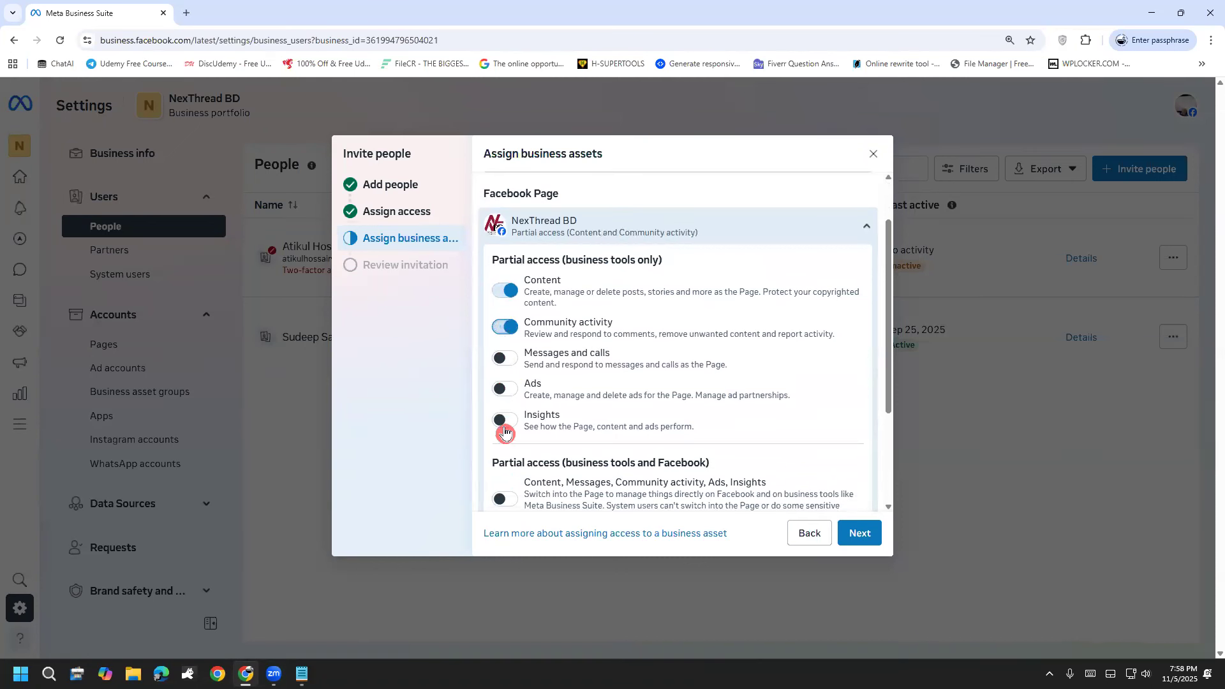
left_click(510, 357)
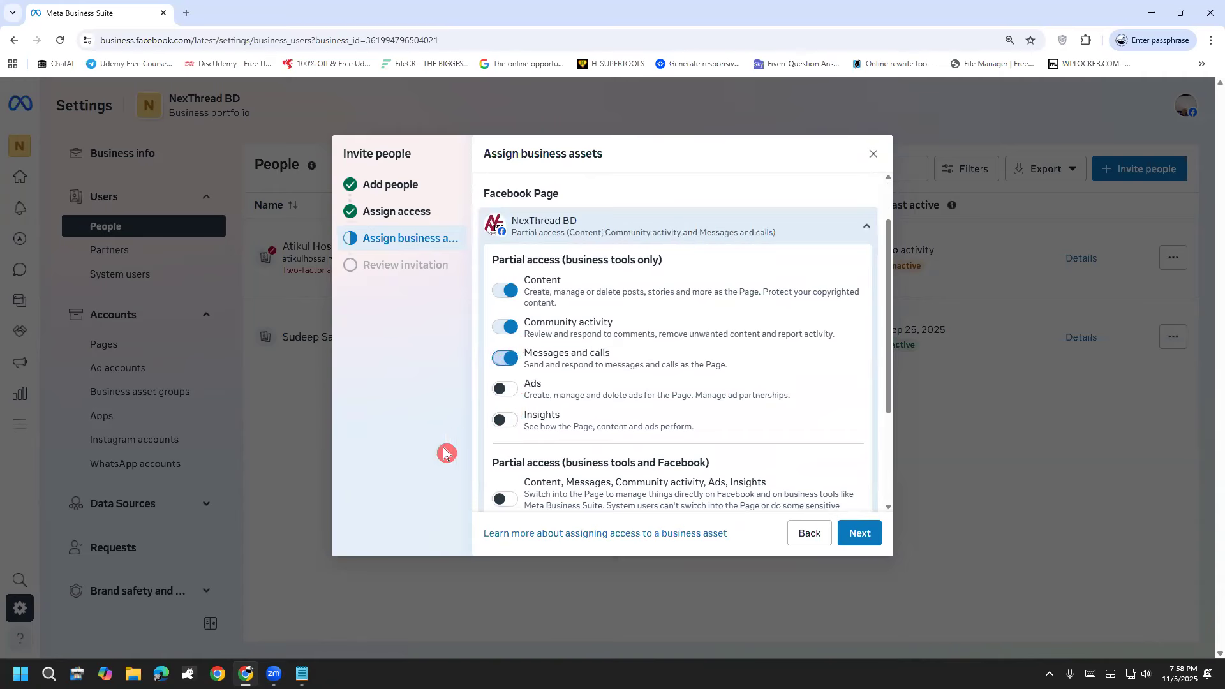
left_click(504, 419)
left_click(504, 388)
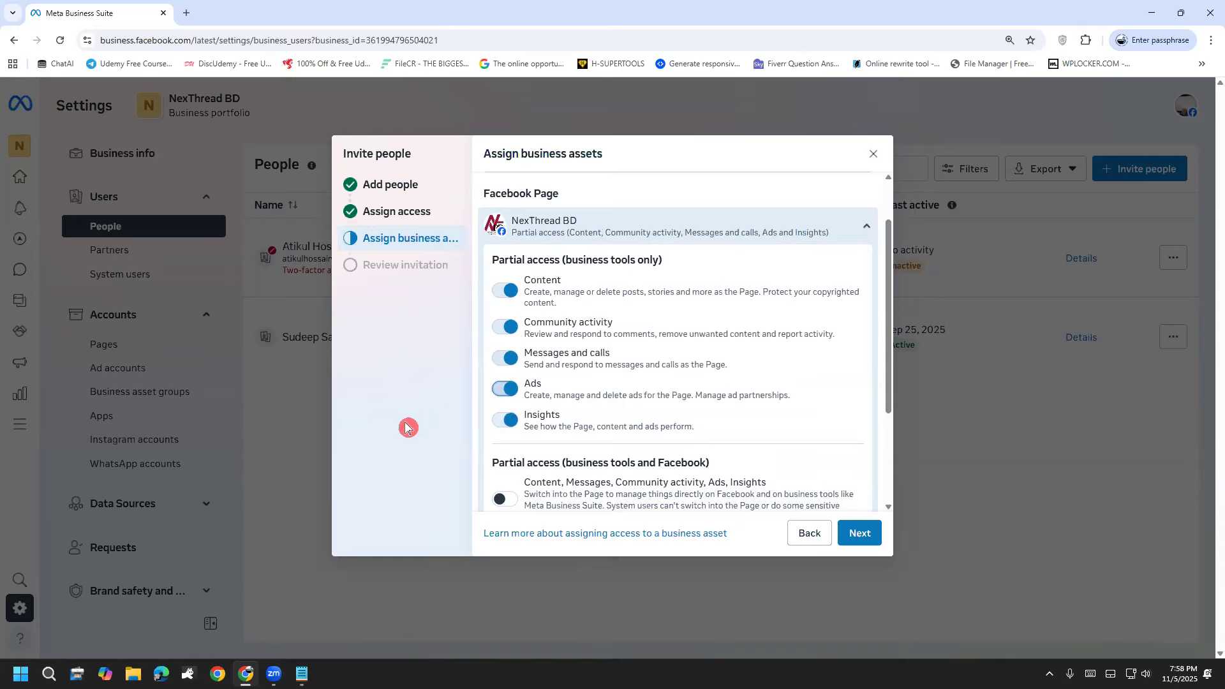
Step: Enable partial access to the Page's content, messages, community activity, ads and insights for both business tools and Facebook
scroll(485, 421, "down", 1)
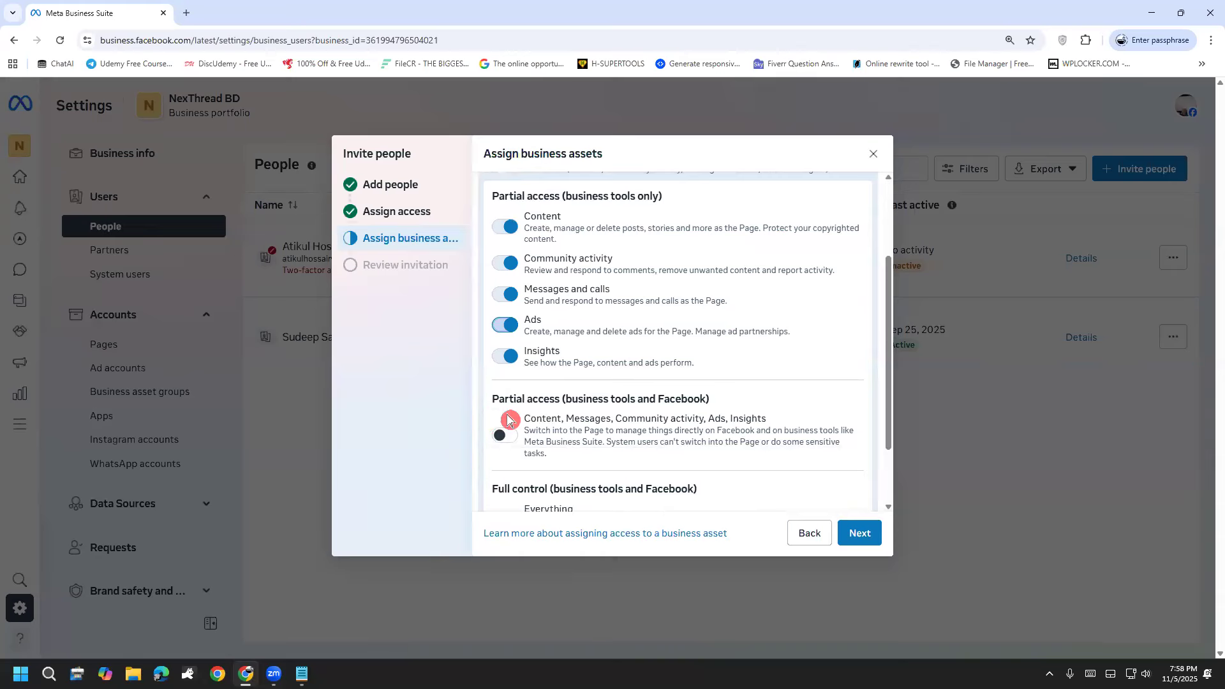
left_click(505, 438)
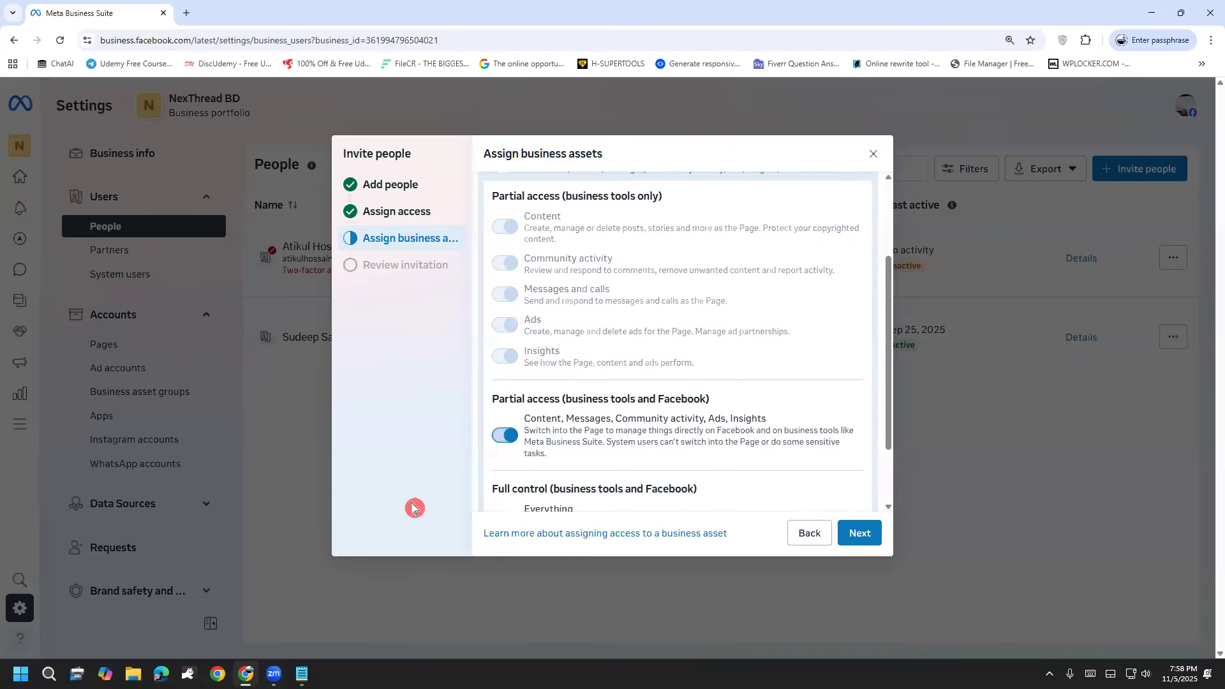
left_click_drag(680, 433, 740, 429)
left_click(739, 428)
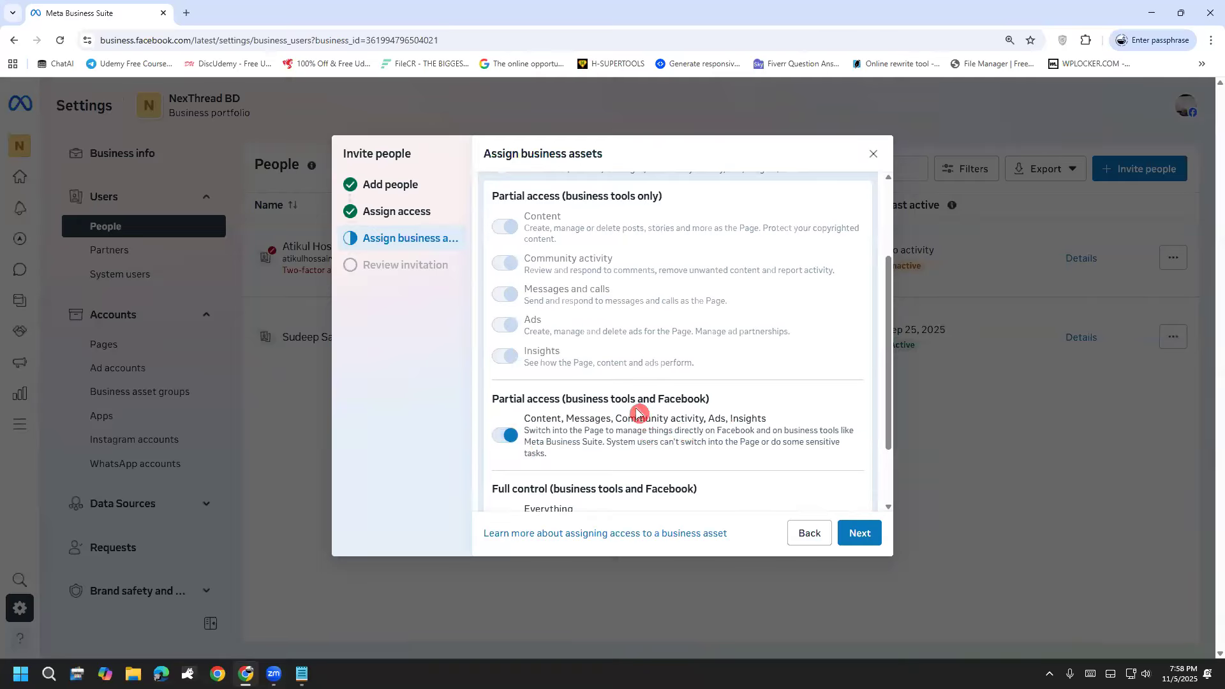
Step: Enable full control over everything on the NexThread BD Page for business tools and Facebook
scroll(638, 414, "down", 2)
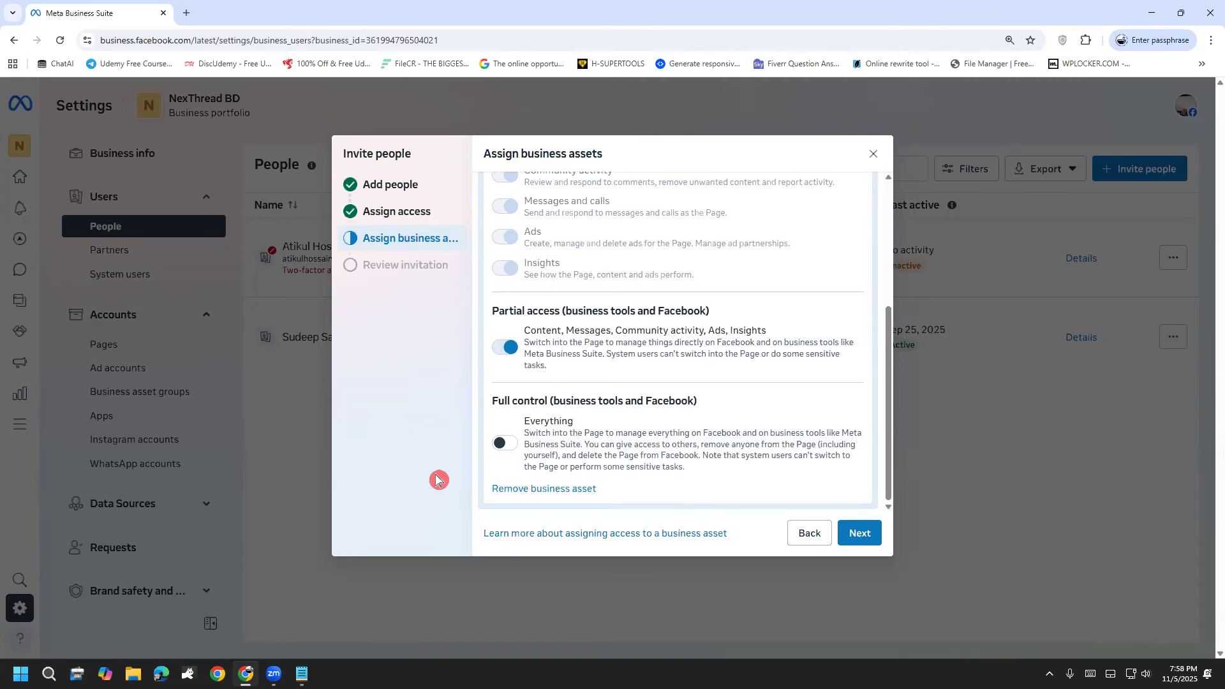
left_click(500, 452)
scroll(504, 453, "up", 1)
scroll(505, 454, "down", 1)
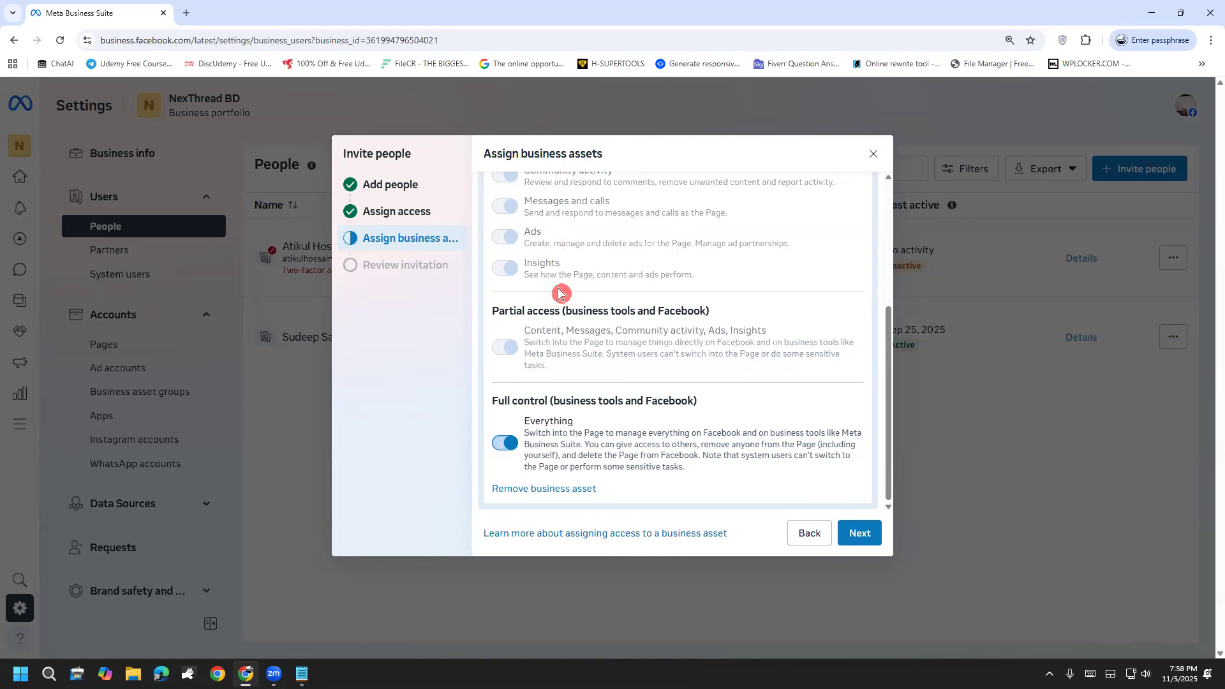
Step: Complete the person's invitation with full control of the NexThread BD Page and return to the People list
left_click(881, 76)
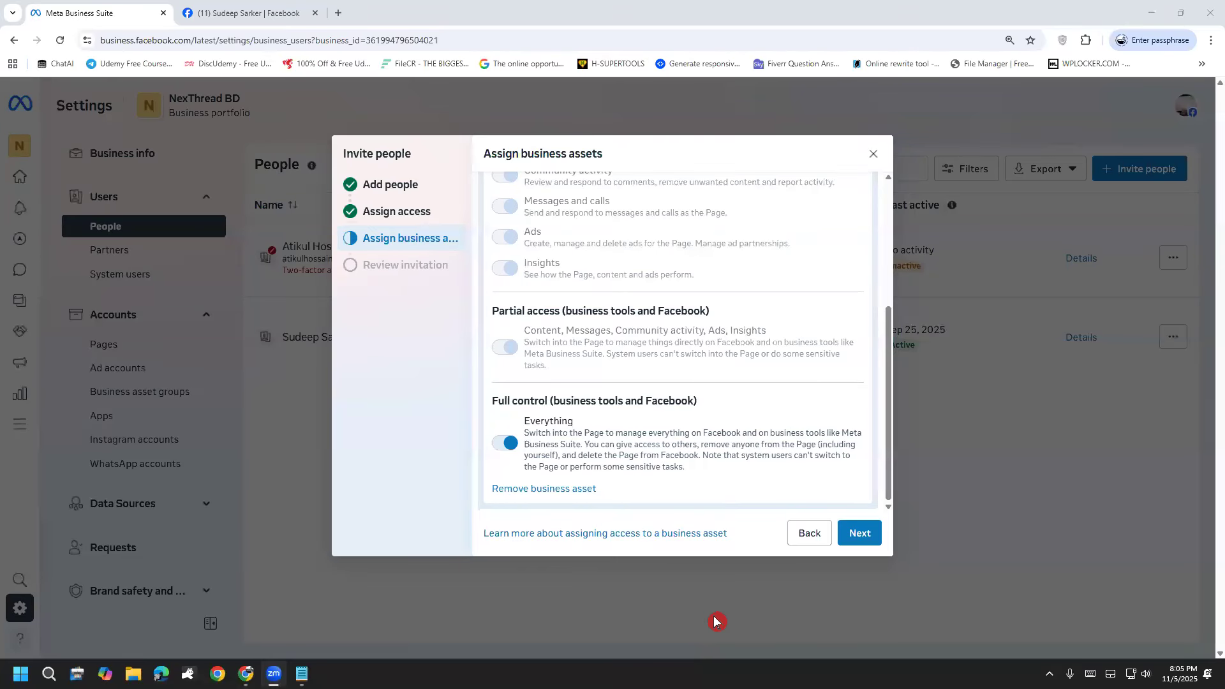
left_click(860, 543)
left_click(811, 535)
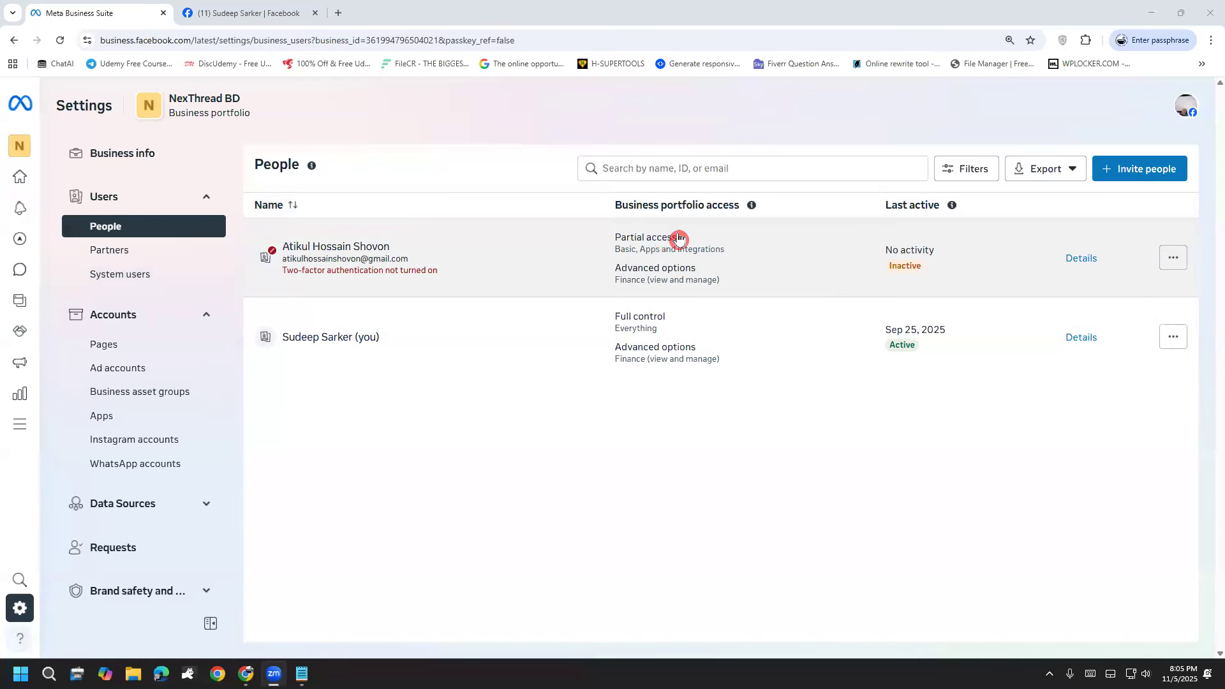
Step: Open the access details of the inactive member who has partial portfolio access, briefly marking the member's entry
left_click(779, 250)
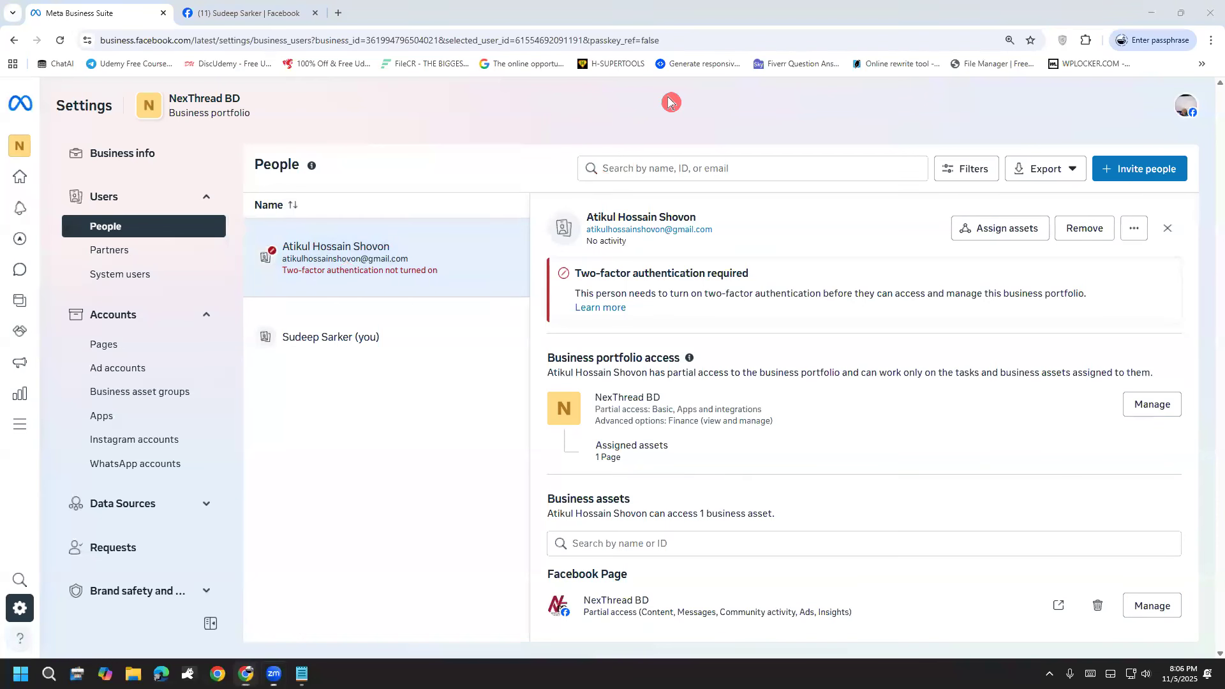
mouse_move(337, 271)
left_mouse_down()
mouse_move(408, 211)
mouse_move(496, 183)
left_mouse_up()
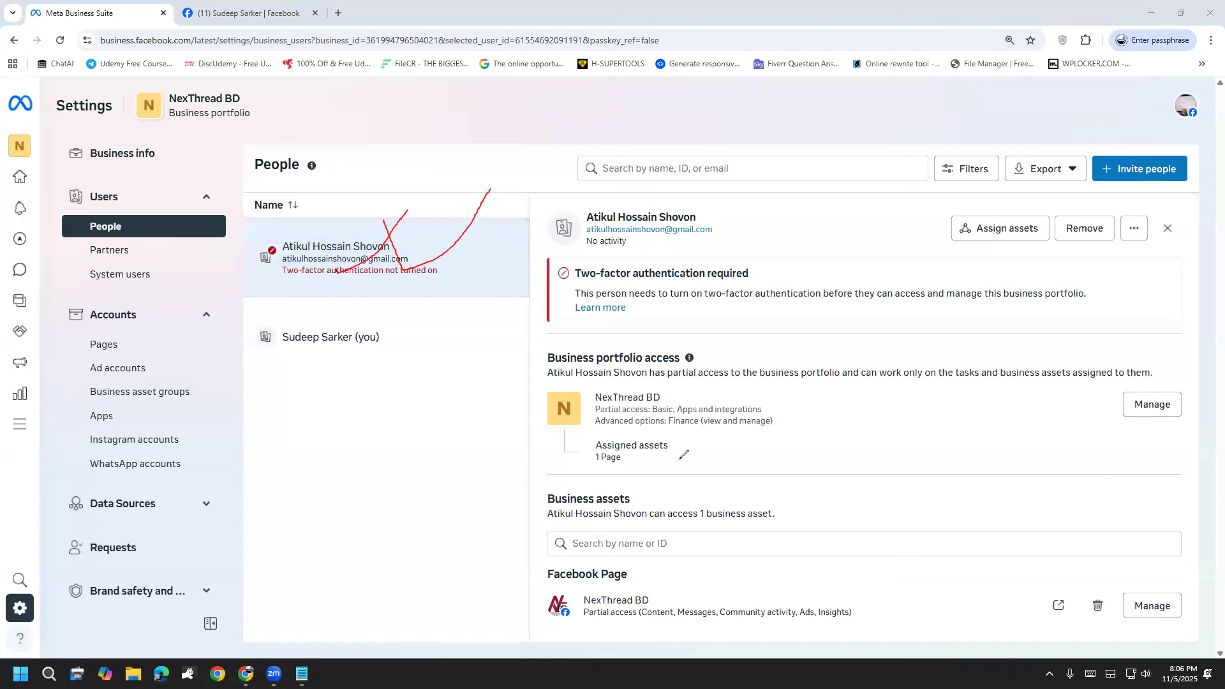
key("ctrl+z")
key("Escape")
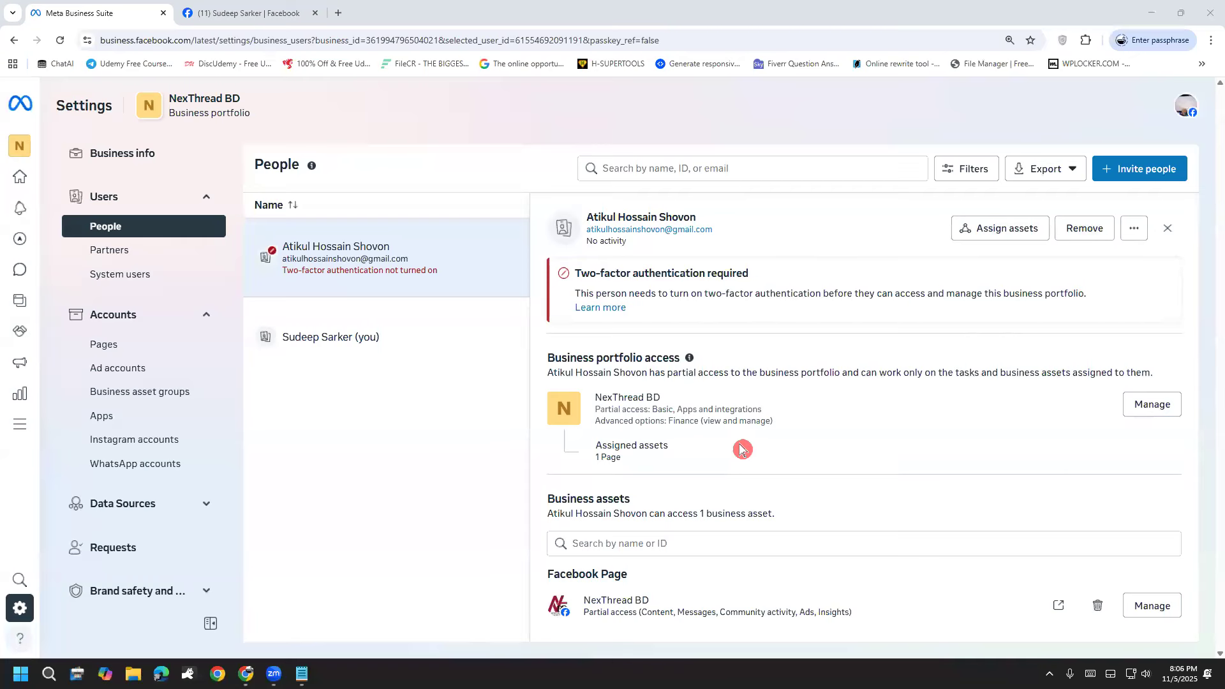
Step: Try giving the member full control over everything in the NexThread BD portfolio, then close the assignment without saving
left_click(1151, 413)
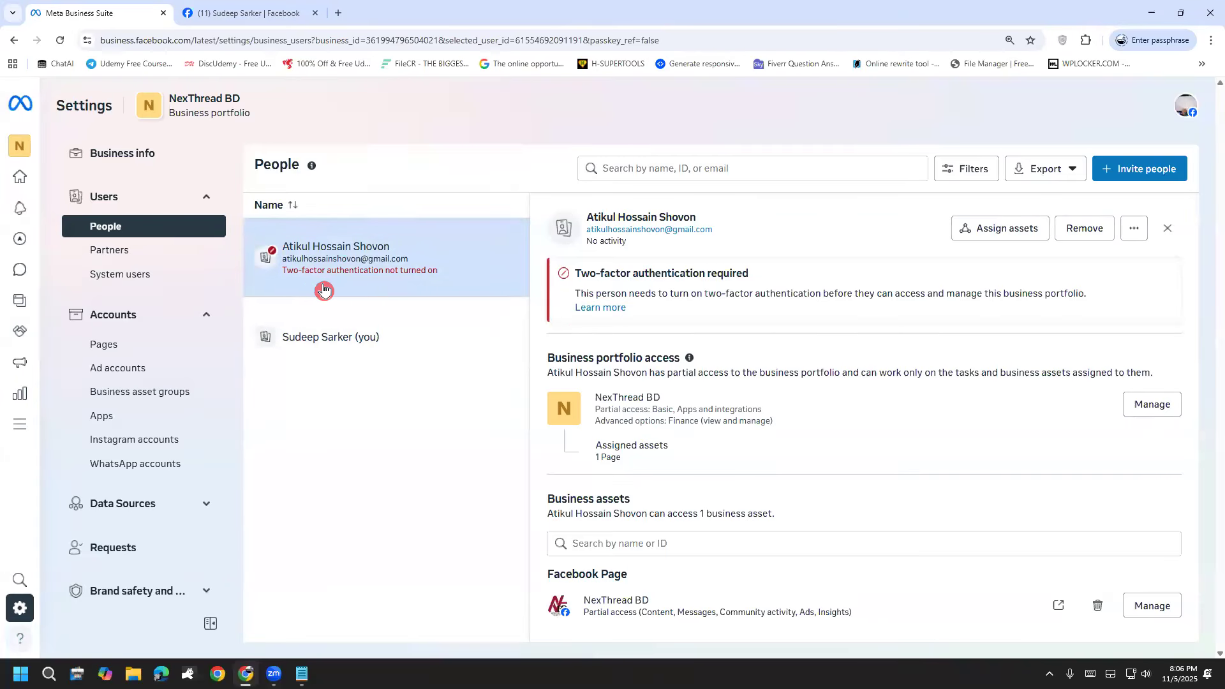
left_click_drag(622, 410, 672, 420)
left_click(671, 419)
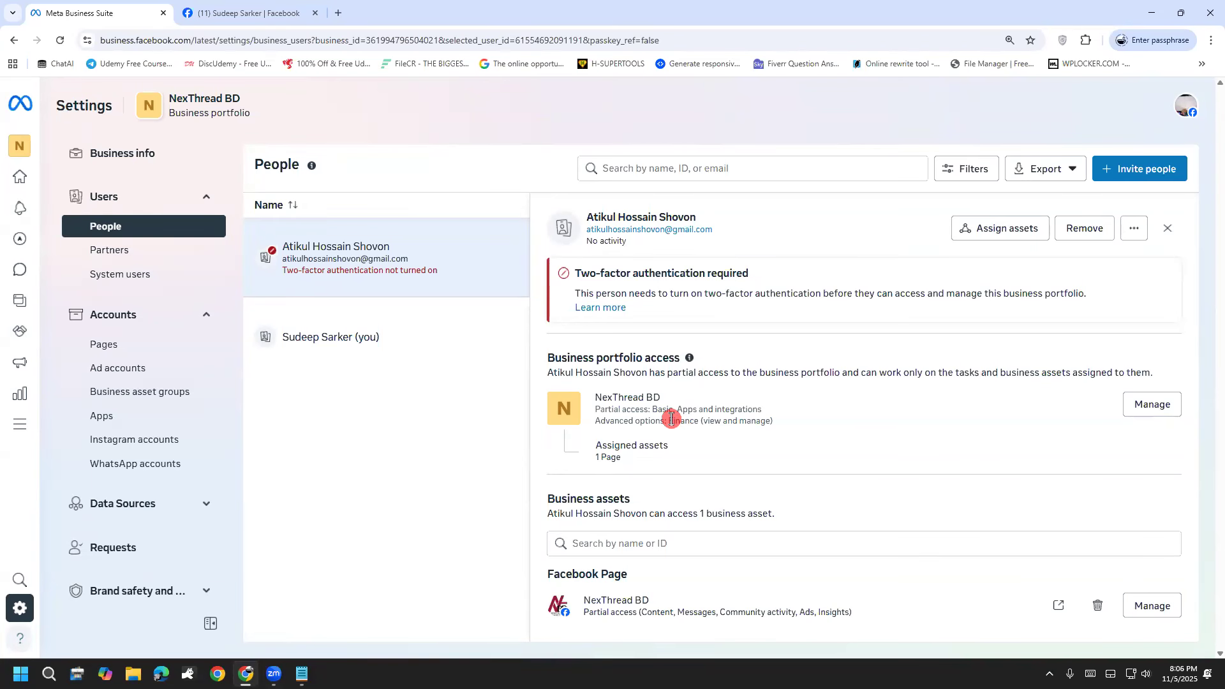
left_click(1149, 404)
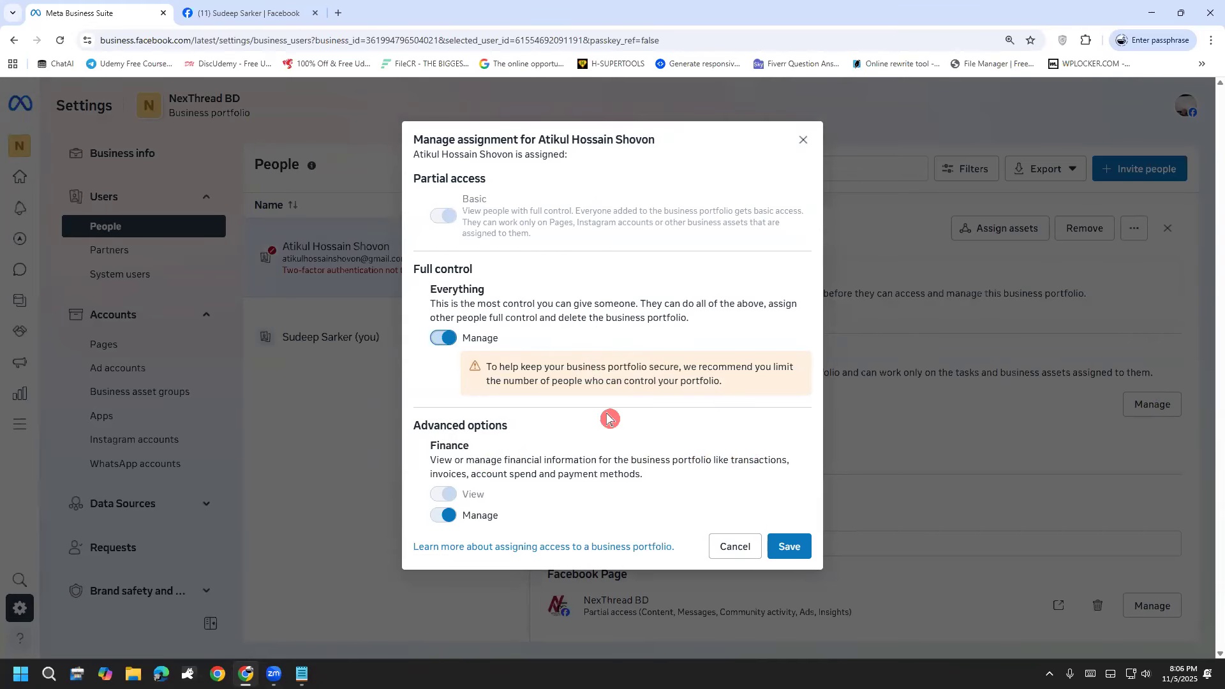
left_click(804, 140)
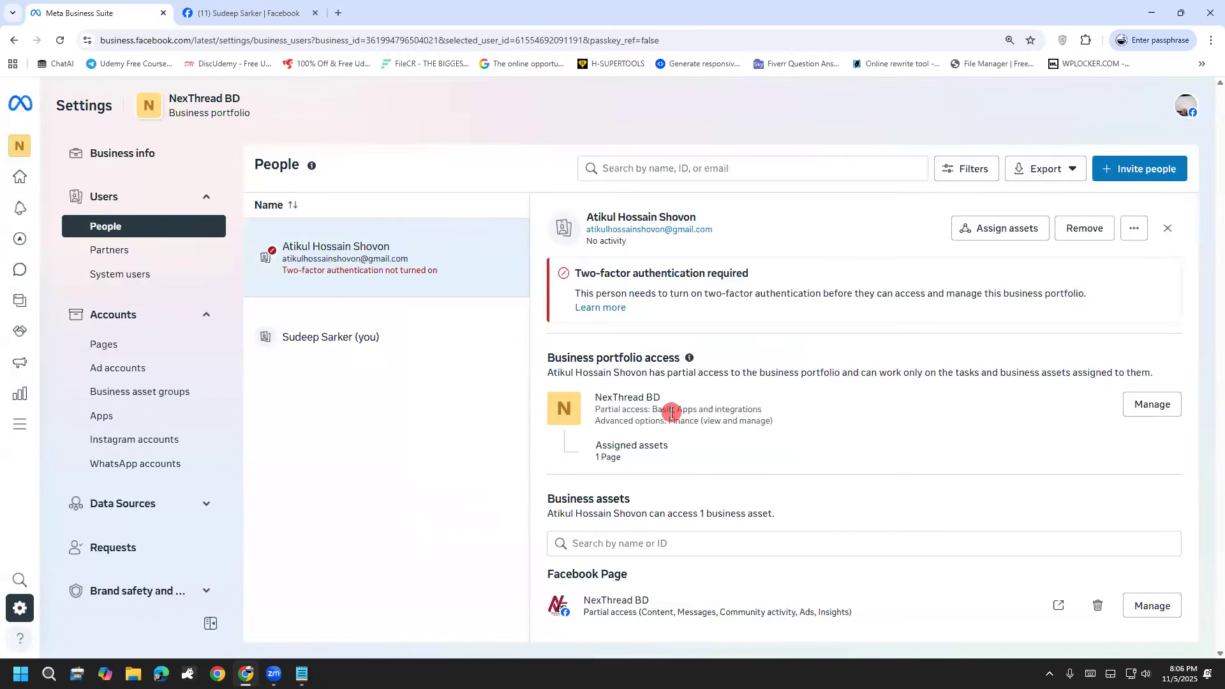
Step: Open the portfolio's Partners settings and handwrite a "Business portfolio" note in the blank area of the page
left_click(109, 251)
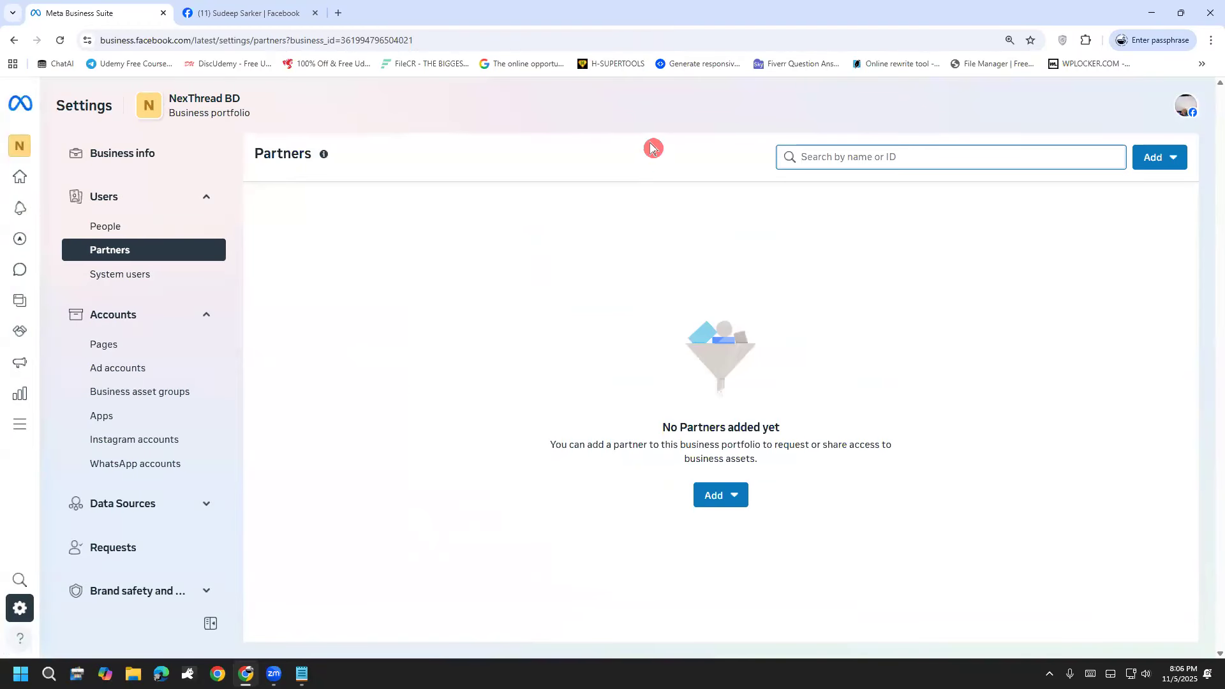
left_click(671, 103)
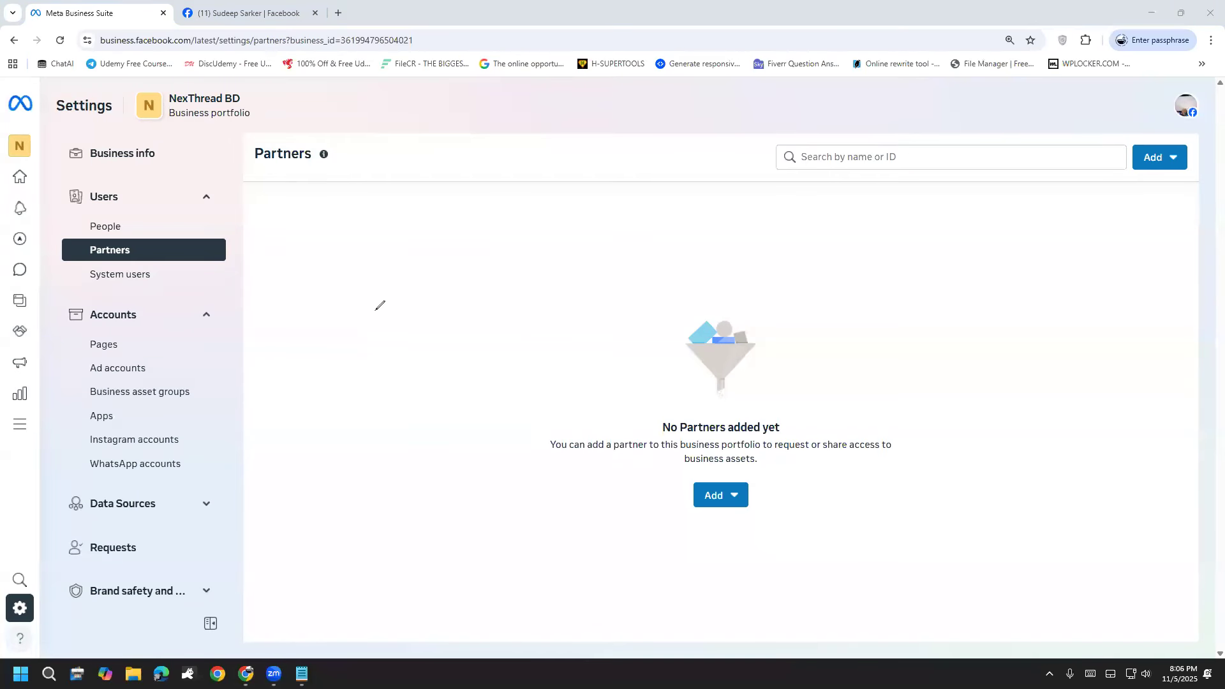
mouse_move(813, 256)
left_mouse_down()
mouse_move(817, 317)
mouse_move(809, 250)
mouse_move(852, 236)
mouse_move(839, 321)
mouse_move(820, 319)
left_mouse_up()
mouse_move(900, 260)
left_mouse_down()
mouse_move(935, 275)
mouse_move(936, 243)
mouse_move(988, 273)
left_mouse_up()
mouse_move(959, 226)
left_mouse_down()
mouse_move(1016, 237)
mouse_move(1021, 203)
mouse_move(1066, 258)
left_mouse_up()
mouse_move(969, 353)
left_mouse_down()
mouse_move(1006, 431)
mouse_move(1009, 371)
left_mouse_up()
mouse_move(1020, 318)
left_mouse_down()
mouse_move(1076, 300)
mouse_move(1103, 321)
mouse_move(1117, 252)
mouse_move(1125, 260)
mouse_move(1145, 239)
mouse_move(1155, 259)
left_mouse_up()
left_click_drag(1082, 229, 1099, 227)
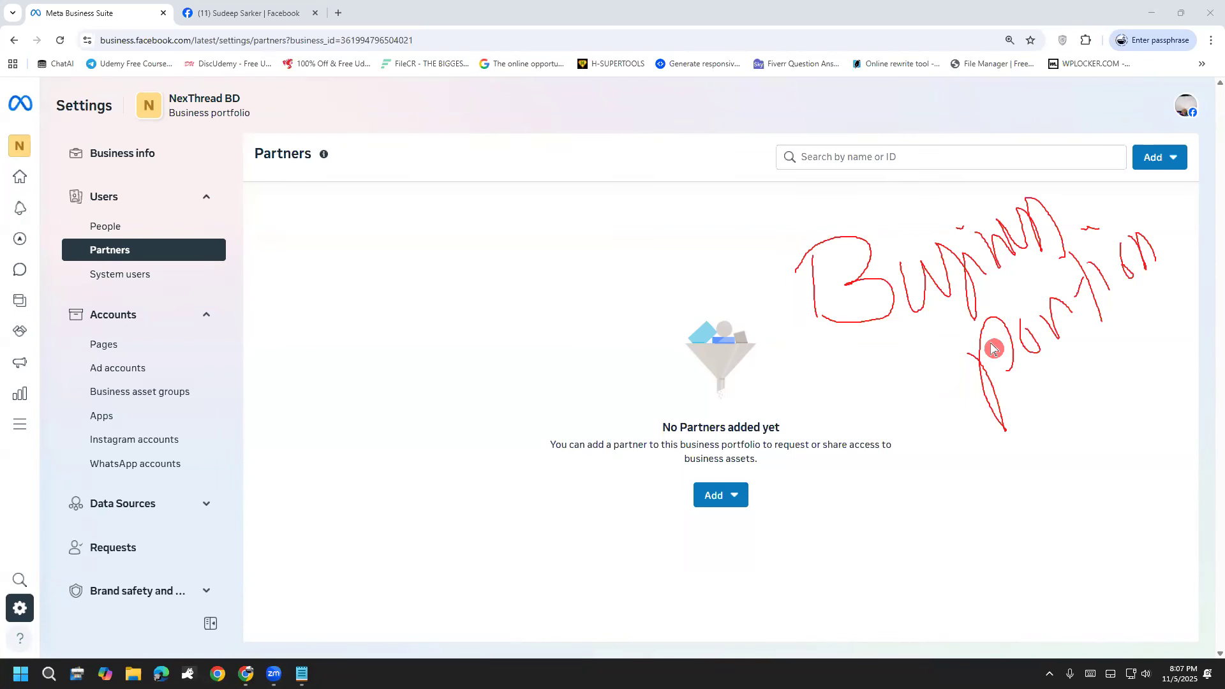
Step: Draw an arrow from the People entry to a handwritten note saying Gmail ID
mouse_move(111, 226)
left_mouse_down()
mouse_move(227, 142)
mouse_move(270, 184)
mouse_move(332, 168)
mouse_move(352, 136)
mouse_move(416, 128)
left_mouse_up()
left_click_drag(407, 77, 425, 129)
mouse_move(382, 71)
left_mouse_down()
mouse_move(412, 78)
mouse_move(426, 114)
left_mouse_up()
left_click_drag(379, 185, 392, 163)
mouse_move(372, 151)
left_mouse_down()
mouse_move(409, 196)
mouse_move(434, 160)
mouse_move(427, 196)
left_mouse_up()
Step: Circle the handwritten business portfolio note and the add-partner area, and clear the markings
mouse_move(878, 212)
left_mouse_down()
mouse_move(828, 238)
mouse_move(939, 432)
mouse_move(1177, 207)
mouse_move(933, 184)
mouse_move(856, 199)
left_mouse_up()
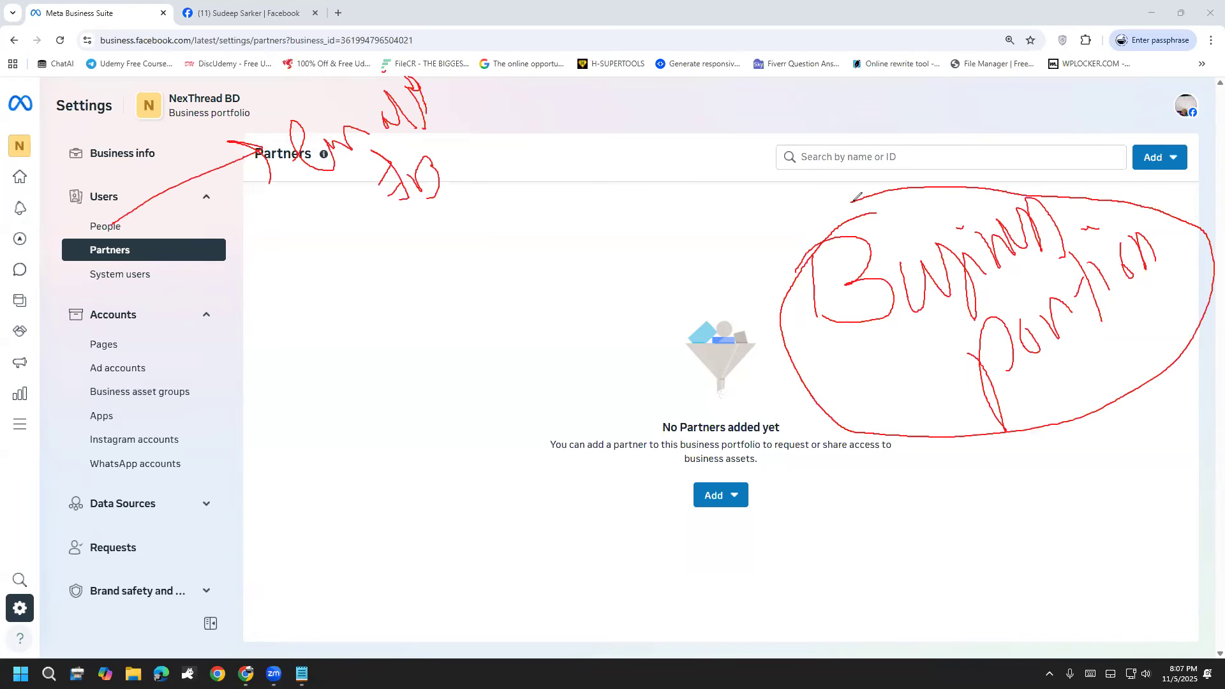
mouse_move(606, 510)
left_mouse_down()
mouse_move(663, 561)
mouse_move(760, 542)
mouse_move(854, 413)
left_mouse_up()
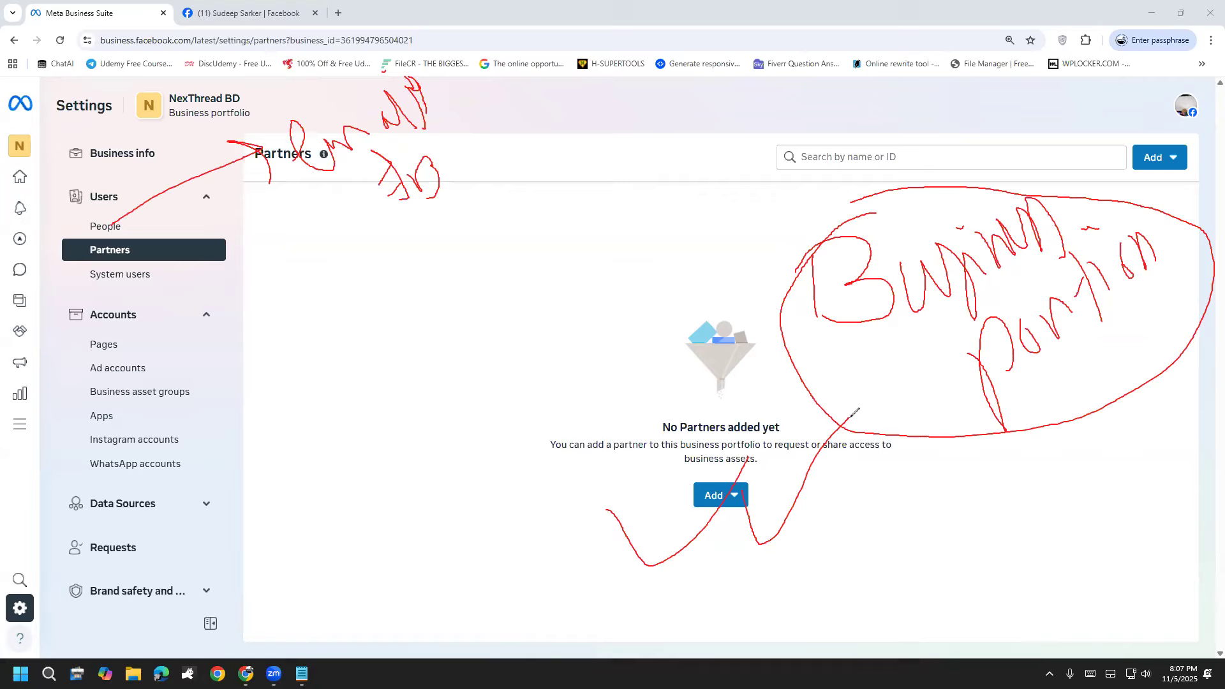
left_click(65, 525)
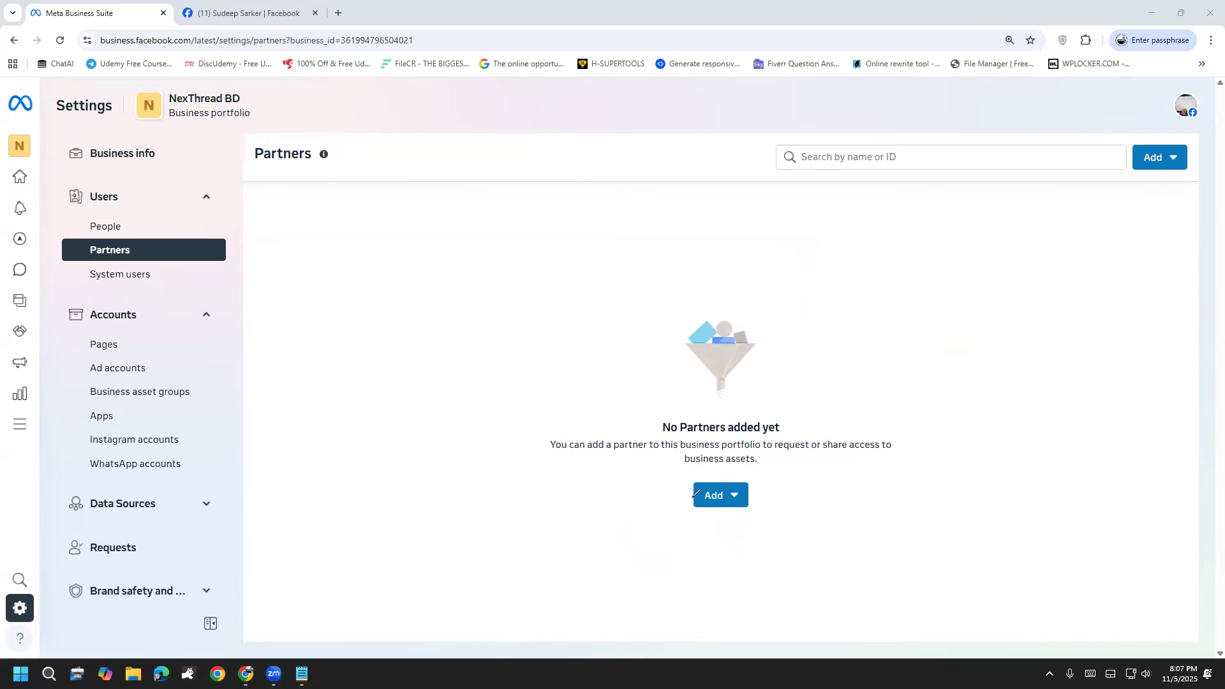
mouse_move(696, 319)
left_mouse_down()
mouse_move(865, 425)
mouse_move(745, 345)
left_mouse_up()
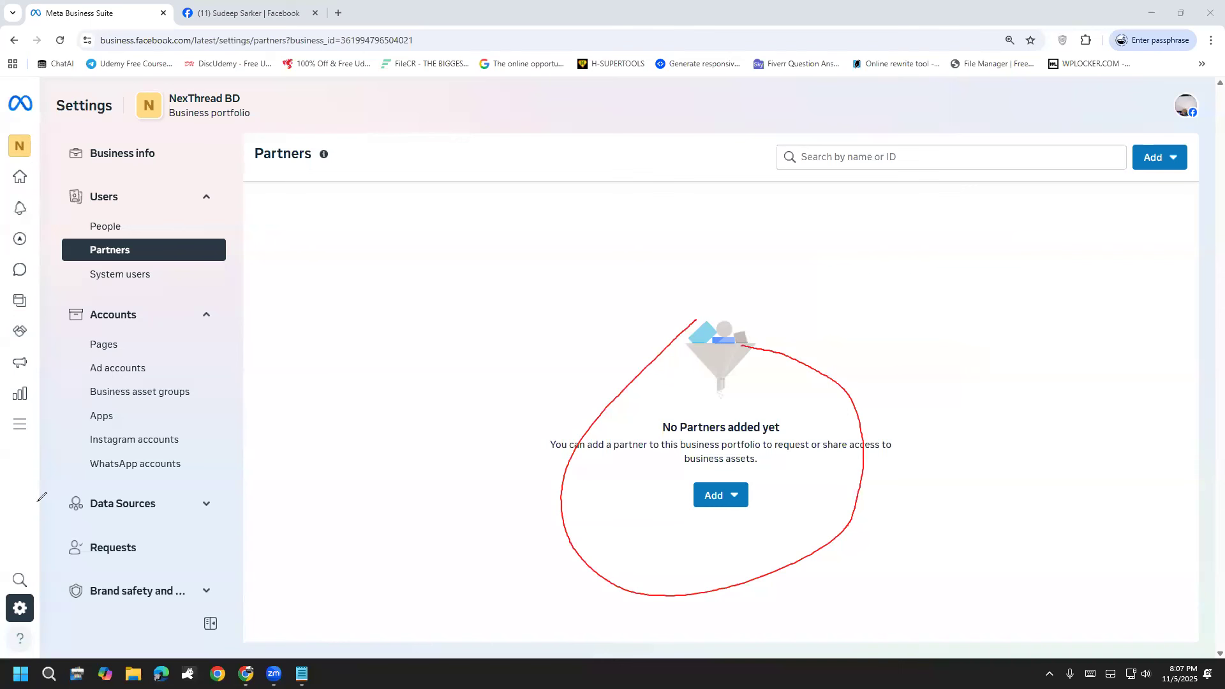
left_click(53, 532)
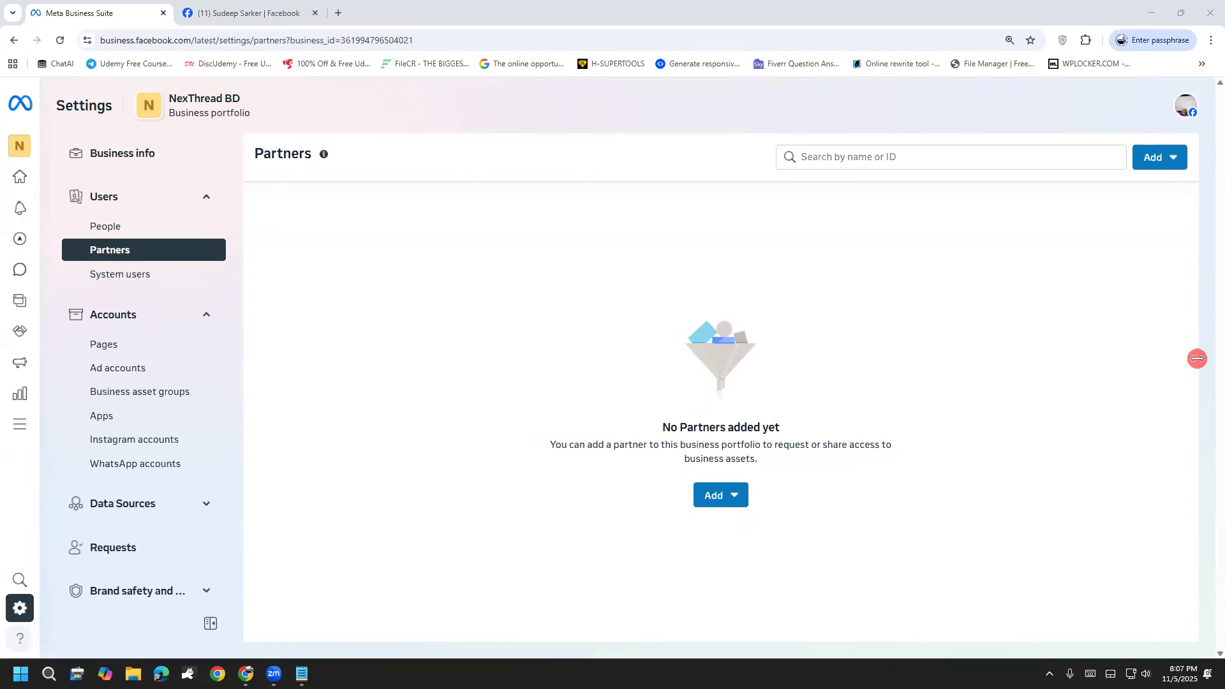
Step: Sketch two circled business portfolios labelled A and B across the blank Partners page
mouse_move(571, 279)
left_mouse_down()
mouse_move(587, 235)
mouse_move(636, 333)
left_mouse_up()
left_click_drag(575, 327, 620, 315)
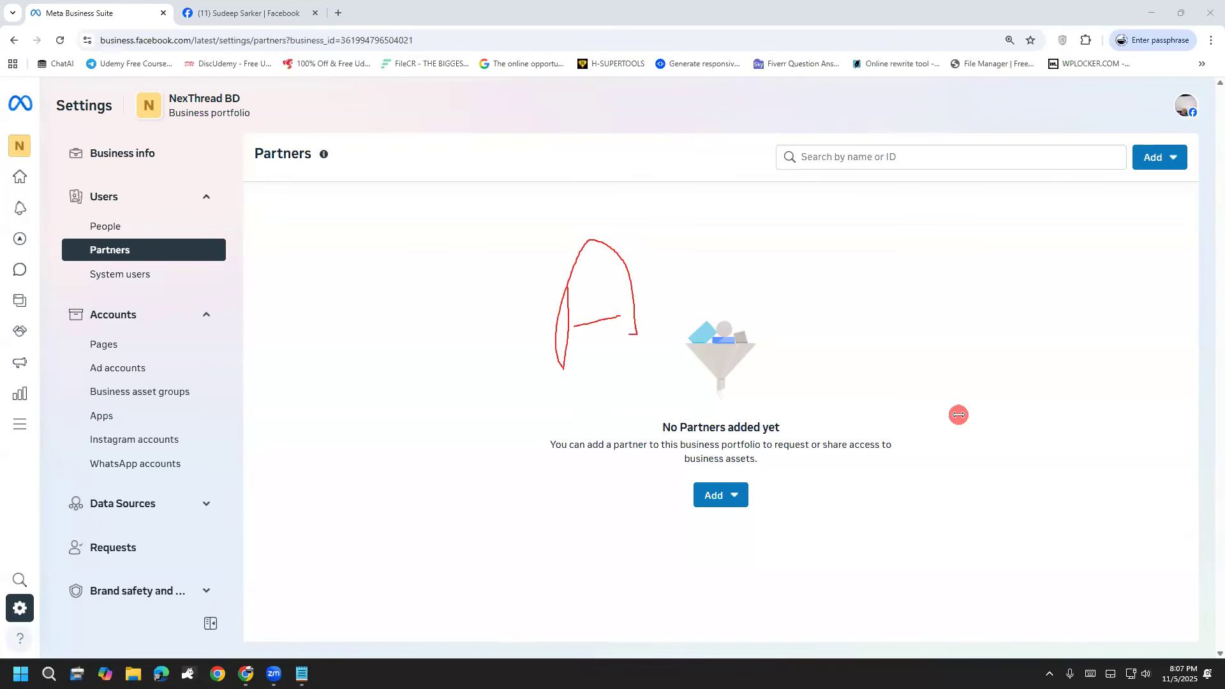
mouse_move(686, 295)
left_mouse_down()
mouse_move(705, 335)
mouse_move(734, 313)
mouse_move(726, 292)
mouse_move(776, 307)
left_mouse_up()
mouse_move(392, 277)
left_mouse_down()
mouse_move(394, 386)
mouse_move(436, 328)
mouse_move(420, 294)
left_mouse_up()
left_click_drag(409, 202, 430, 228)
mouse_move(880, 224)
left_mouse_down()
mouse_move(909, 260)
mouse_move(887, 332)
left_mouse_up()
mouse_move(917, 195)
left_mouse_down()
mouse_move(842, 360)
mouse_move(967, 179)
left_mouse_up()
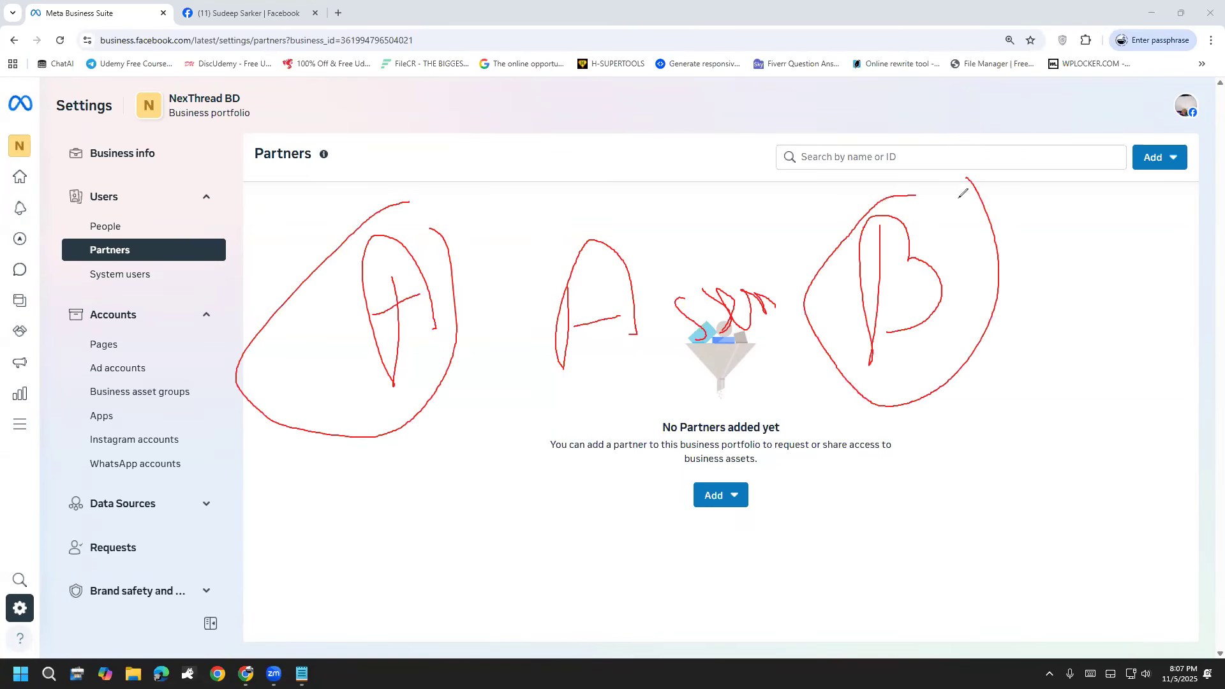
Step: Draw arrows in both directions between portfolios A and B to illustrate sharing assets between partners
mouse_move(419, 421)
left_mouse_down()
mouse_move(423, 440)
mouse_move(808, 390)
mouse_move(791, 377)
mouse_move(819, 392)
mouse_move(802, 418)
left_mouse_up()
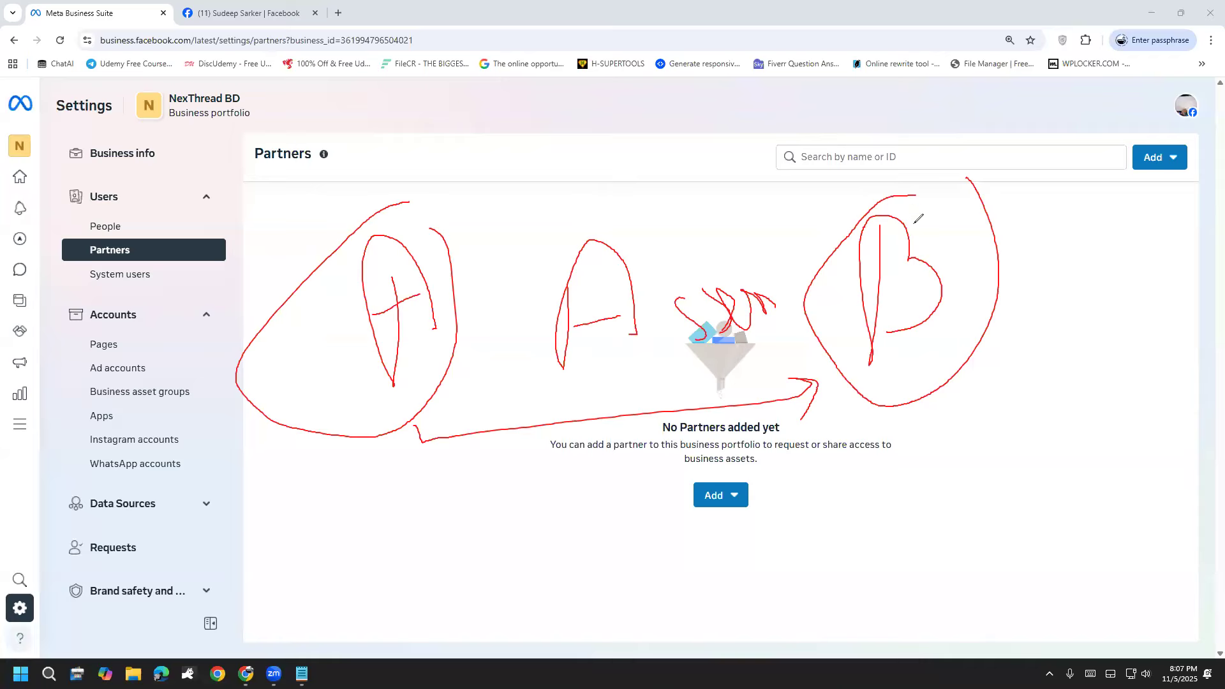
mouse_move(882, 207)
left_mouse_down()
mouse_move(829, 183)
mouse_move(752, 176)
mouse_move(469, 217)
left_mouse_up()
left_click_drag(516, 173, 496, 249)
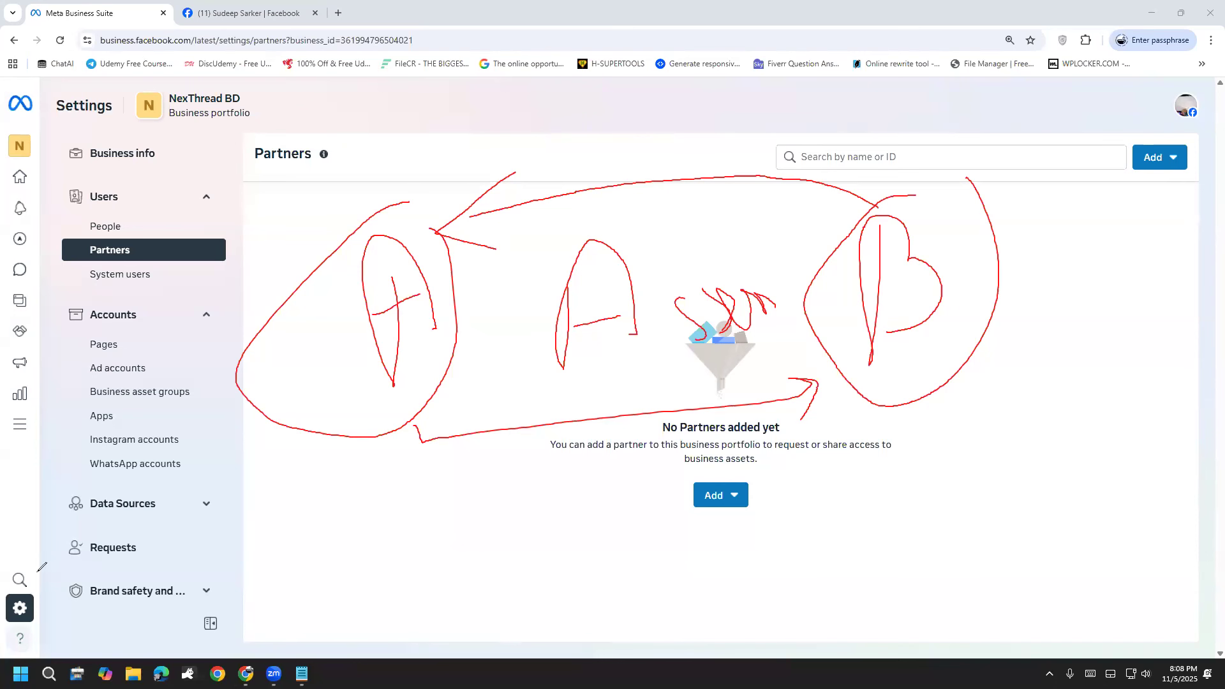
mouse_move(443, 241)
left_mouse_down()
mouse_move(675, 172)
mouse_move(884, 203)
left_mouse_up()
left_click_drag(868, 138, 869, 222)
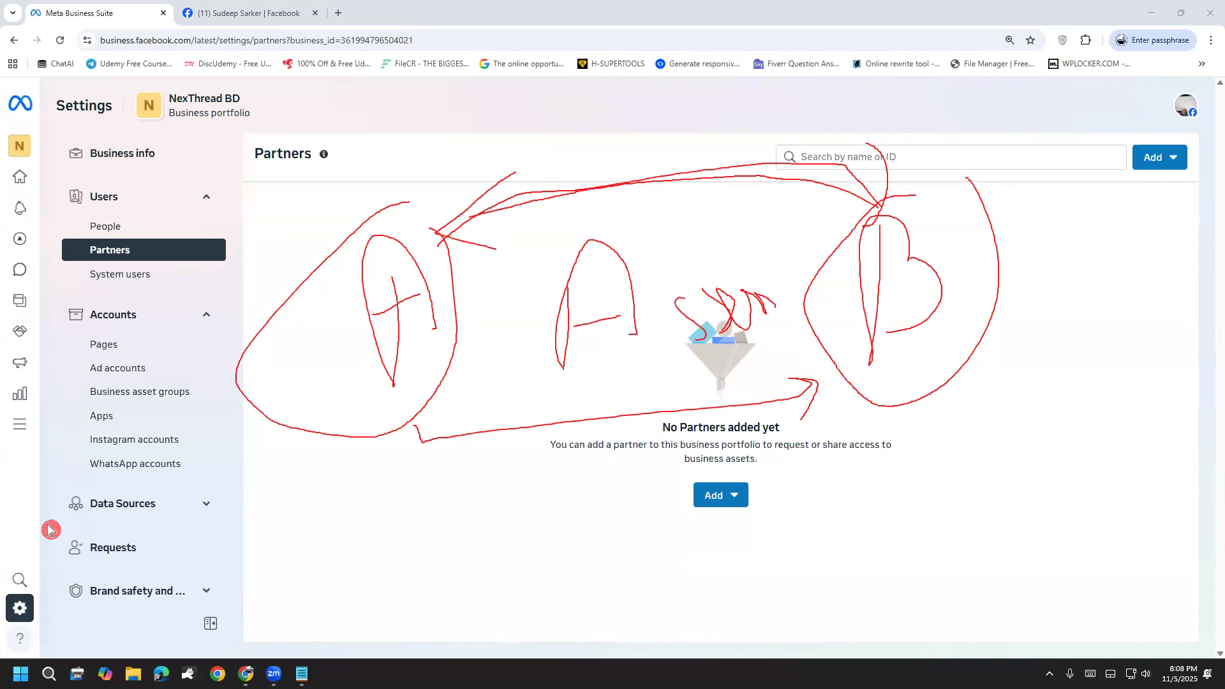
Step: Show the options for adding a partner and illustrate them with two-way arrows between portfolios A and B, clearing the sketch
left_click(732, 497)
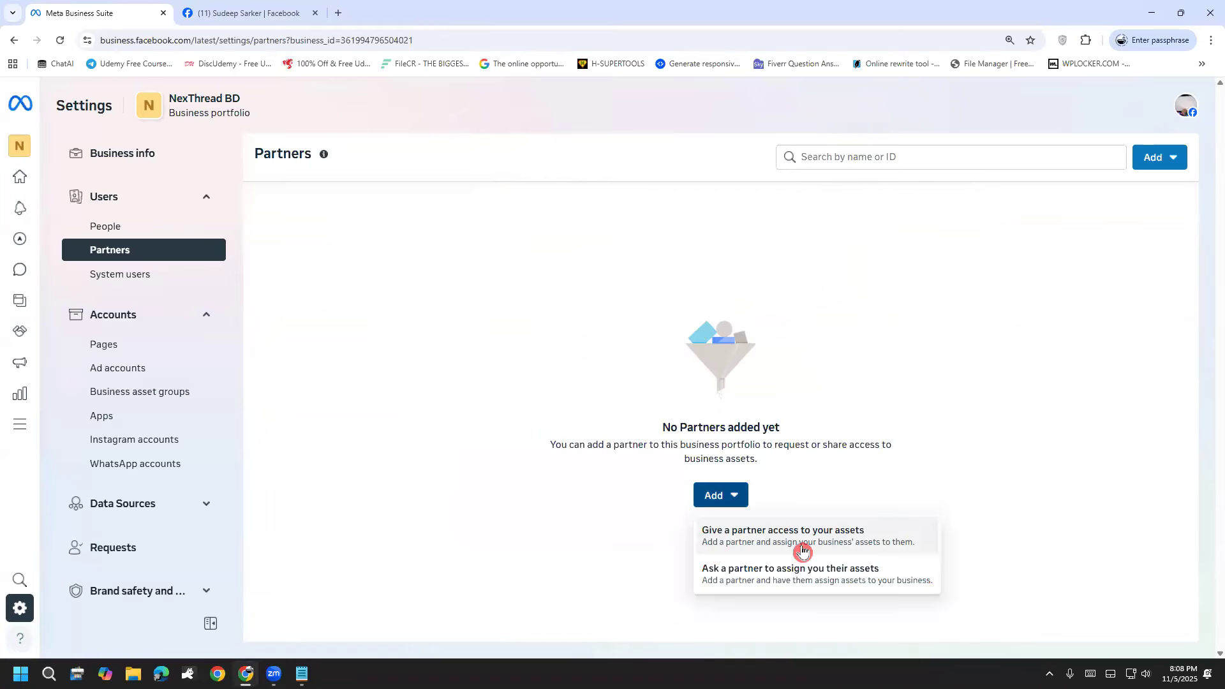
mouse_move(844, 323)
left_mouse_down()
mouse_move(875, 268)
mouse_move(843, 319)
left_mouse_up()
left_click_drag(812, 237, 550, 259)
mouse_move(570, 214)
left_mouse_down()
mouse_move(537, 266)
mouse_move(580, 276)
left_mouse_up()
mouse_move(402, 295)
left_mouse_down()
mouse_move(445, 418)
mouse_move(475, 347)
mouse_move(484, 389)
left_mouse_up()
left_click_drag(436, 344, 474, 341)
mouse_move(403, 296)
left_mouse_down()
mouse_move(450, 441)
mouse_move(402, 326)
left_mouse_up()
mouse_move(496, 403)
left_mouse_down()
mouse_move(815, 340)
mouse_move(823, 317)
mouse_move(825, 363)
left_mouse_up()
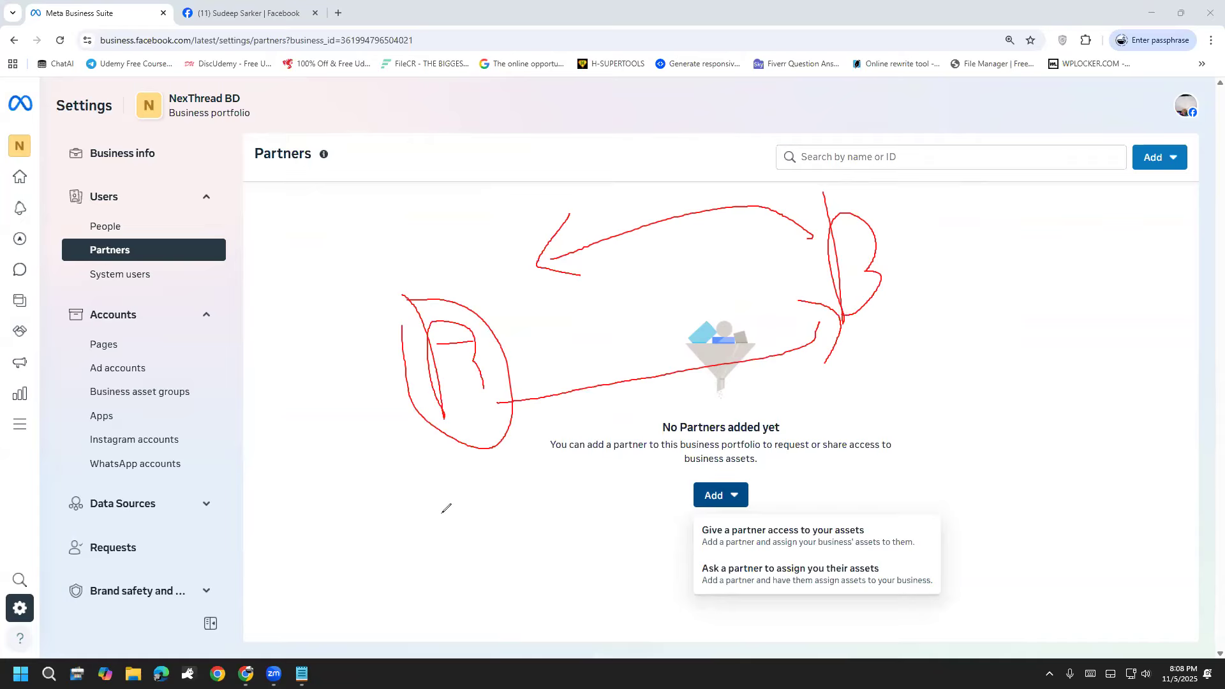
mouse_move(521, 487)
left_mouse_down()
mouse_move(746, 96)
mouse_move(469, 428)
mouse_move(604, 487)
left_mouse_up()
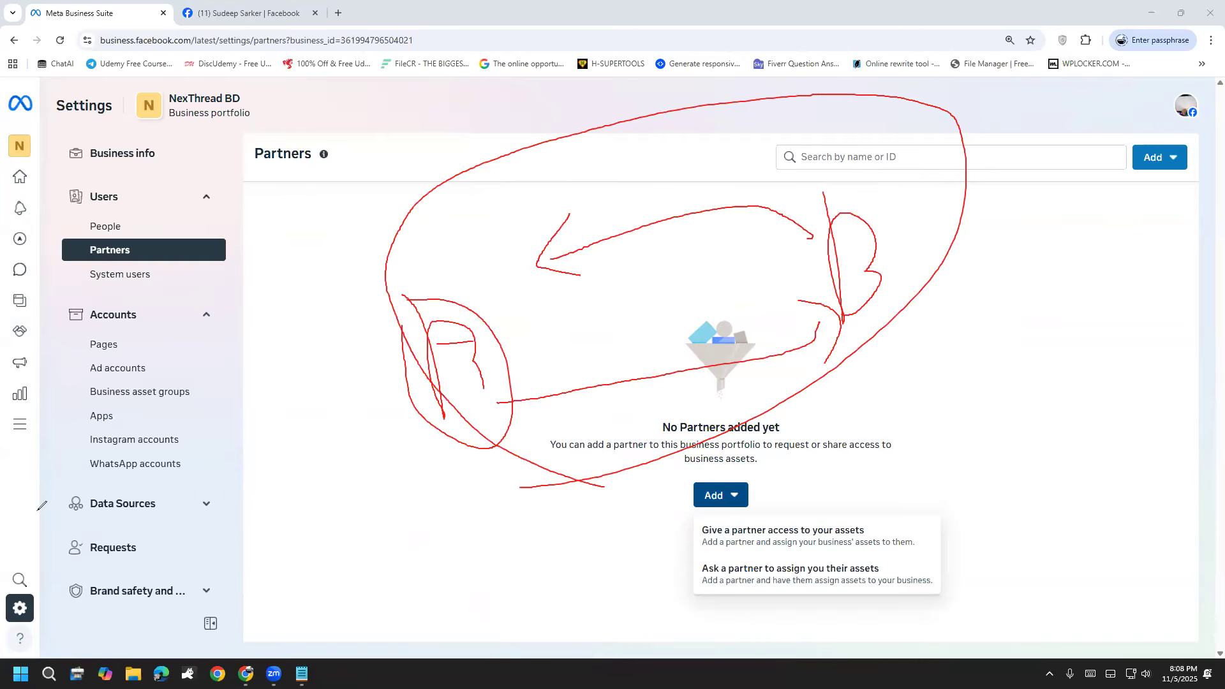
key("Escape")
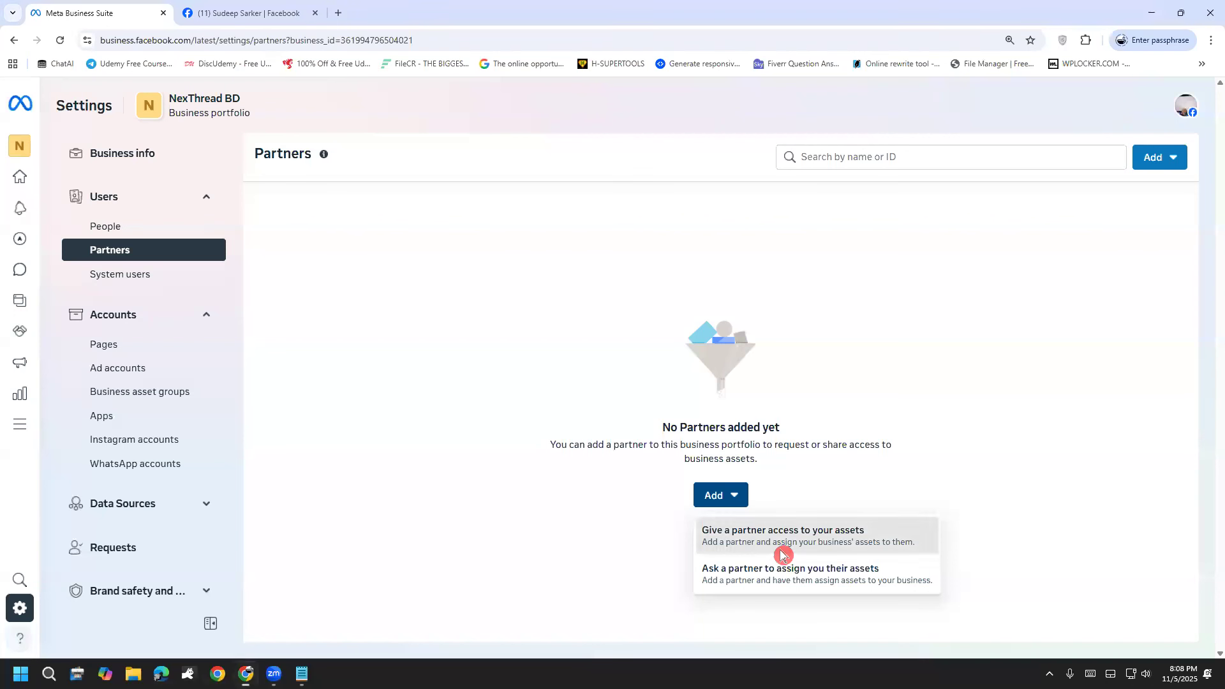
Step: Start a request asking a partner to assign their business assets to the NexThread BD portfolio
left_click(783, 554)
left_click(803, 219)
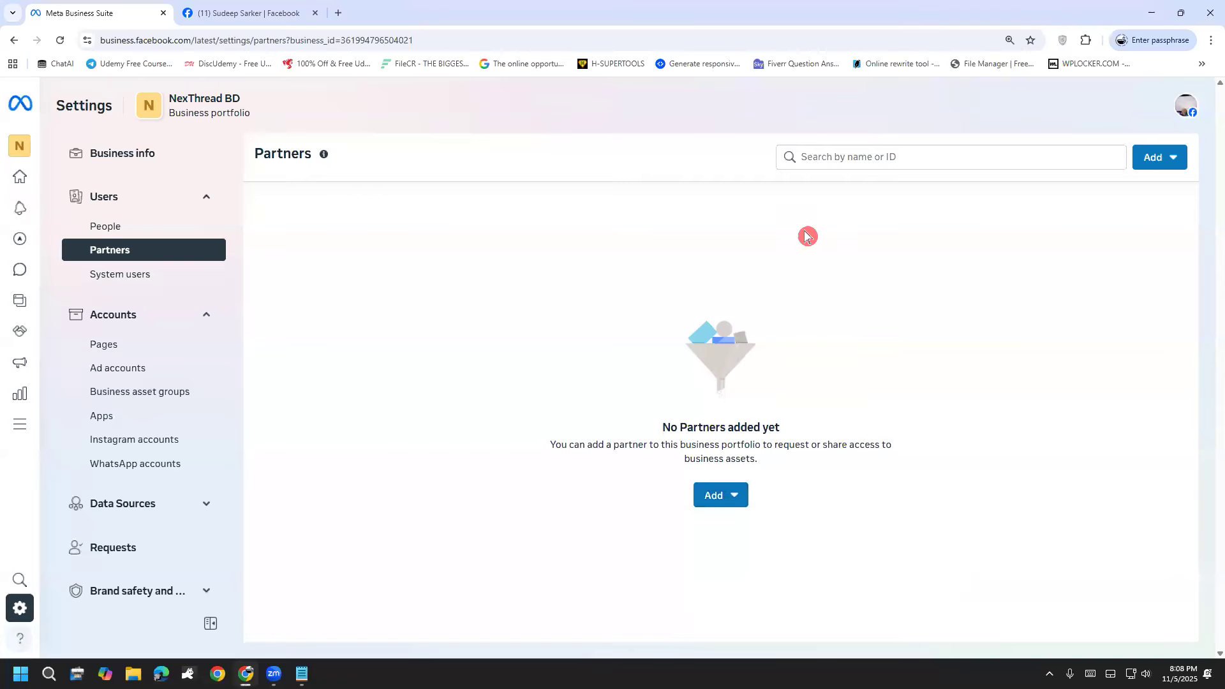
left_click(720, 495)
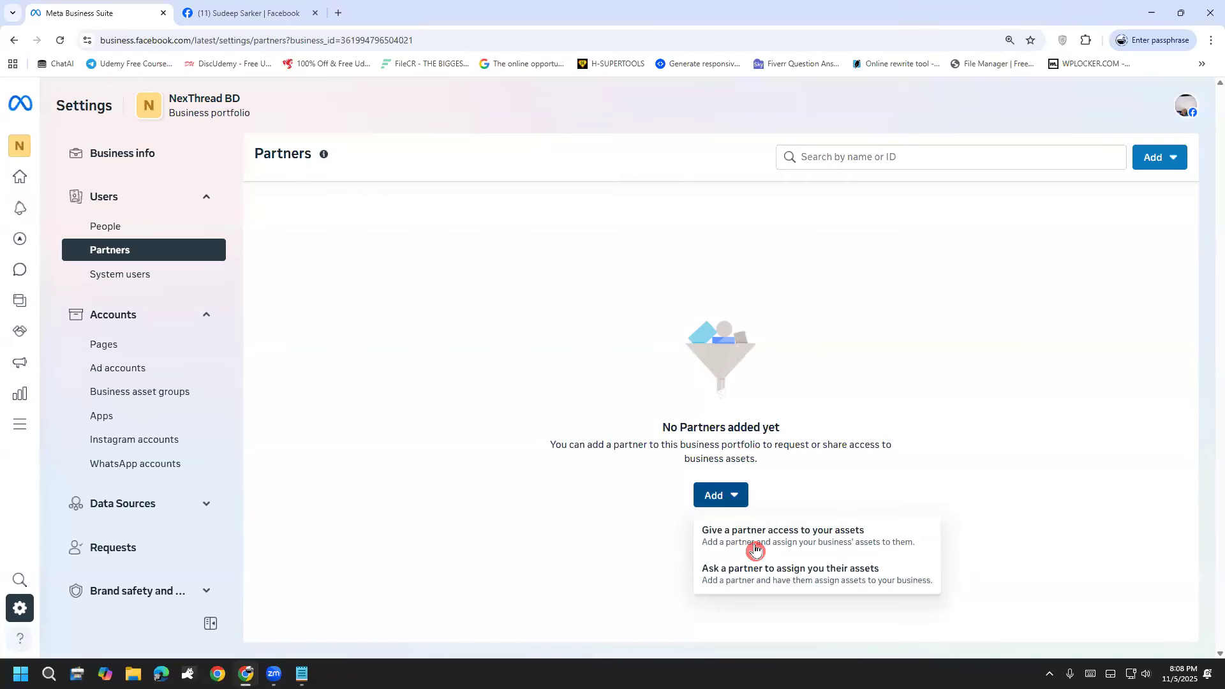
left_click(771, 586)
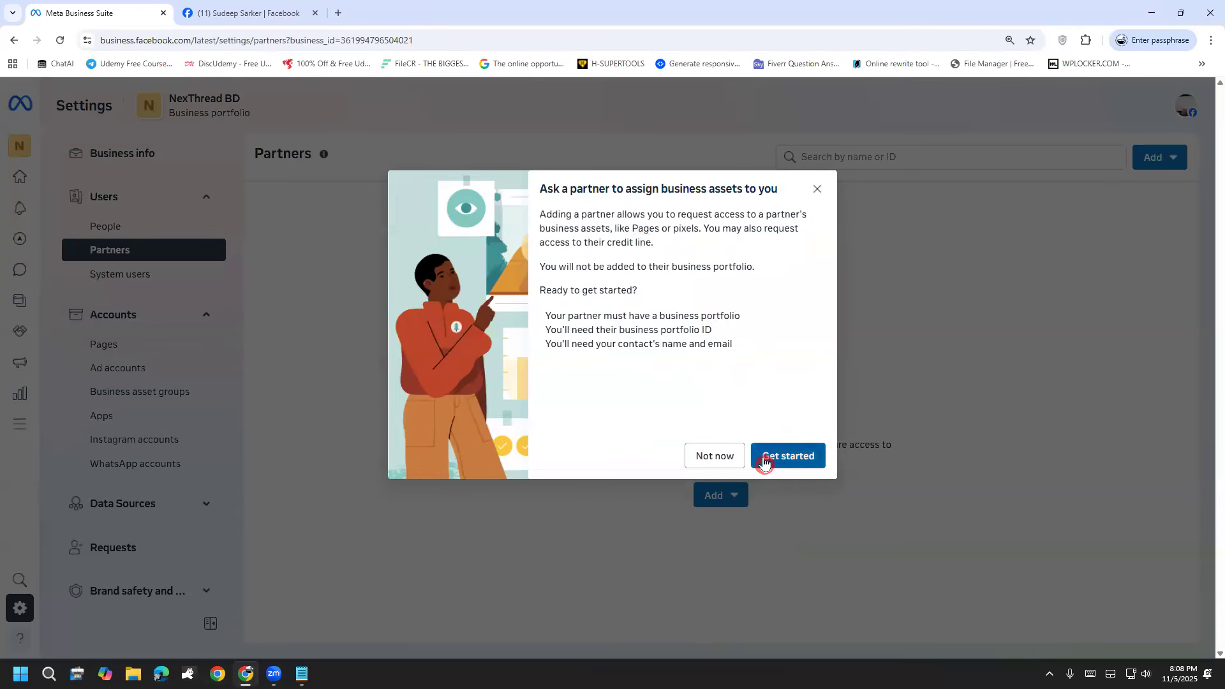
left_click(761, 463)
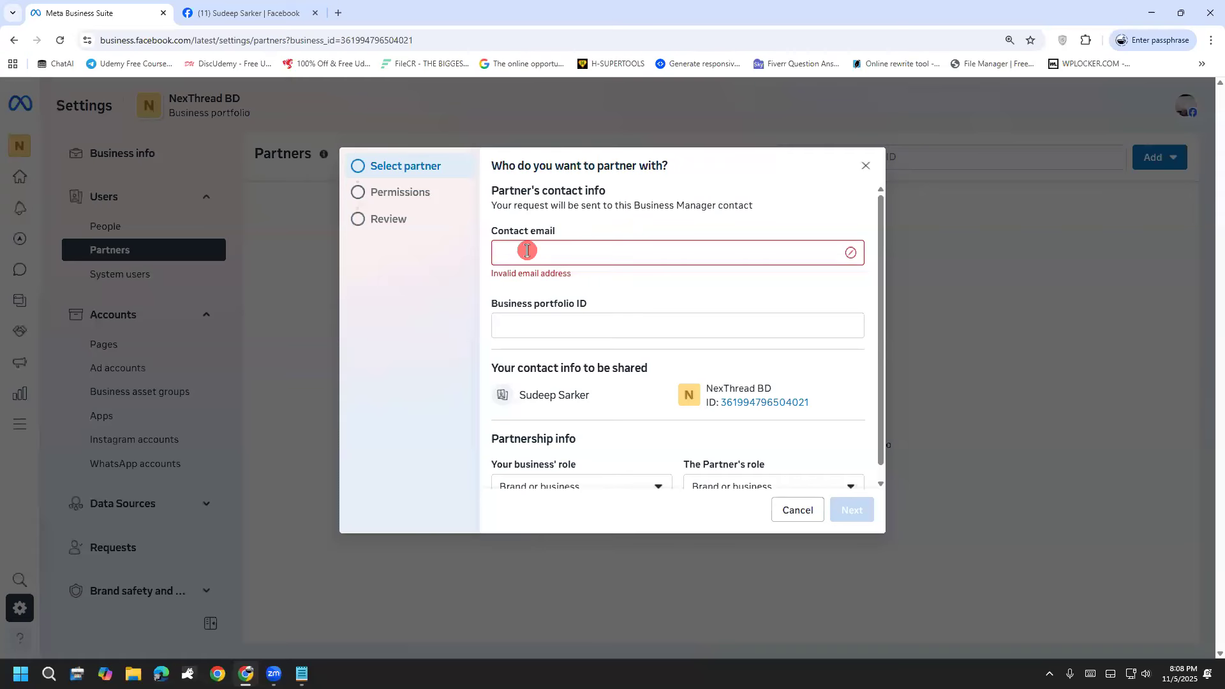
Step: Mark the contact email and business portfolio ID fields, point out the portfolio ID in the web address, and clear the markings
left_click_drag(511, 253, 587, 242)
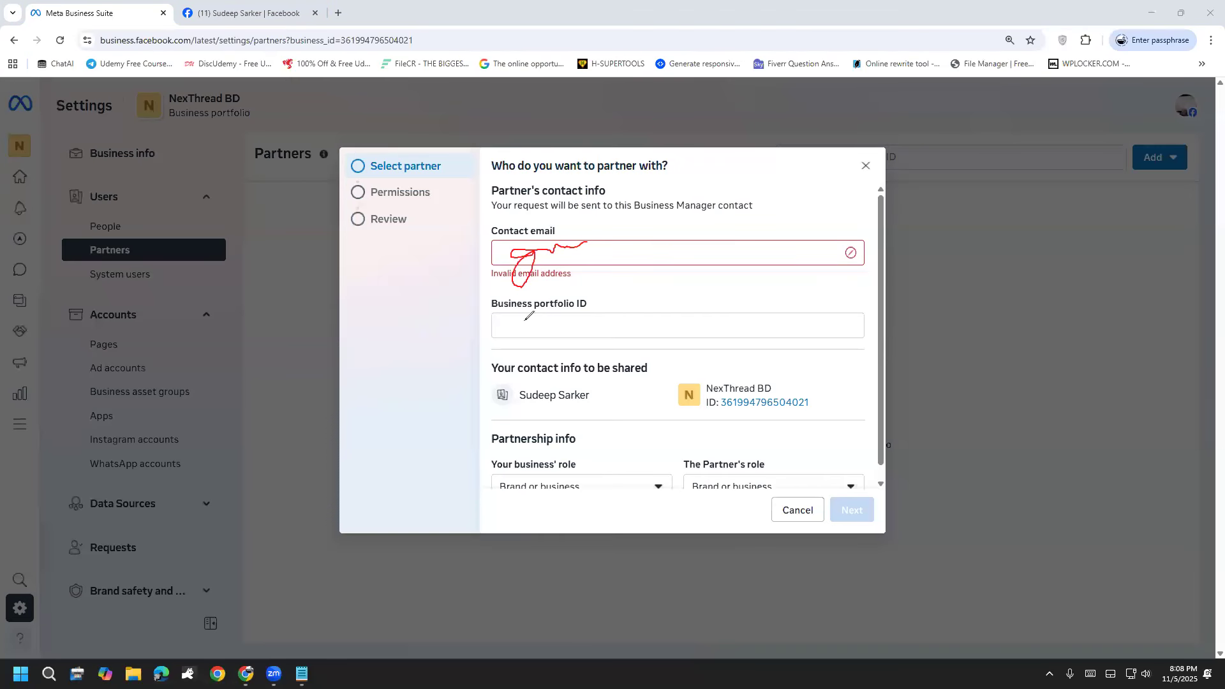
left_click_drag(495, 325, 564, 323)
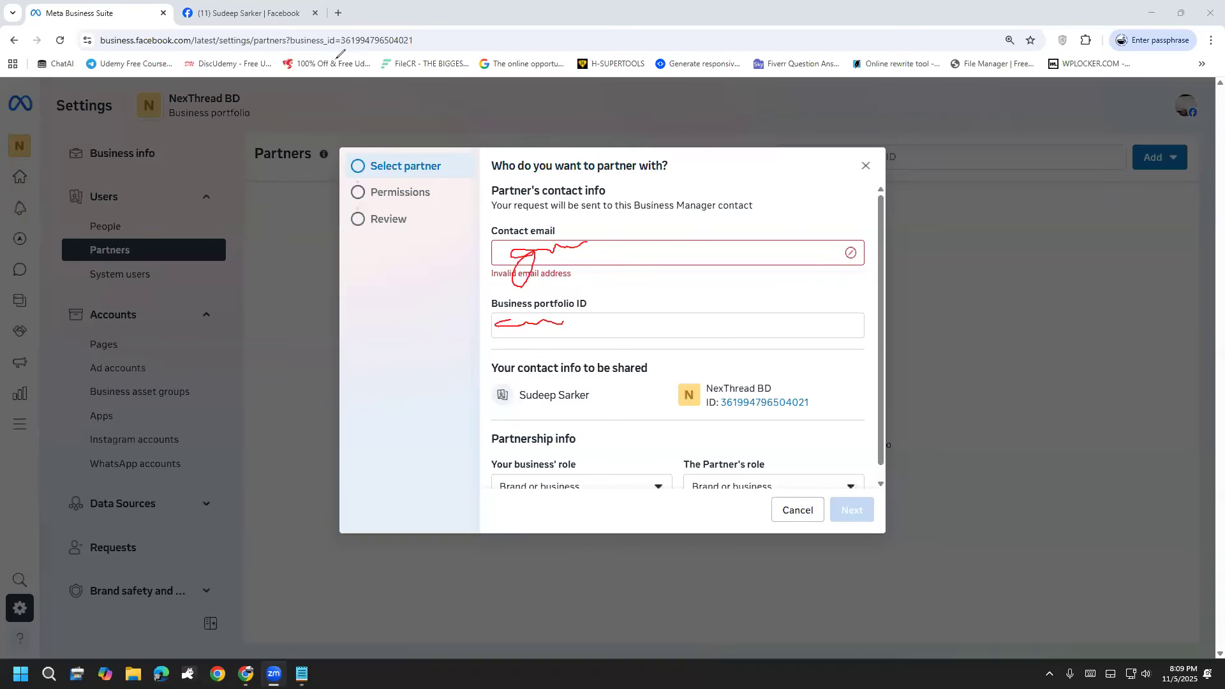
mouse_move(299, 61)
left_mouse_down()
mouse_move(270, 42)
mouse_move(399, 15)
mouse_move(424, 61)
mouse_move(291, 16)
left_mouse_up()
left_click_drag(366, 80, 354, 201)
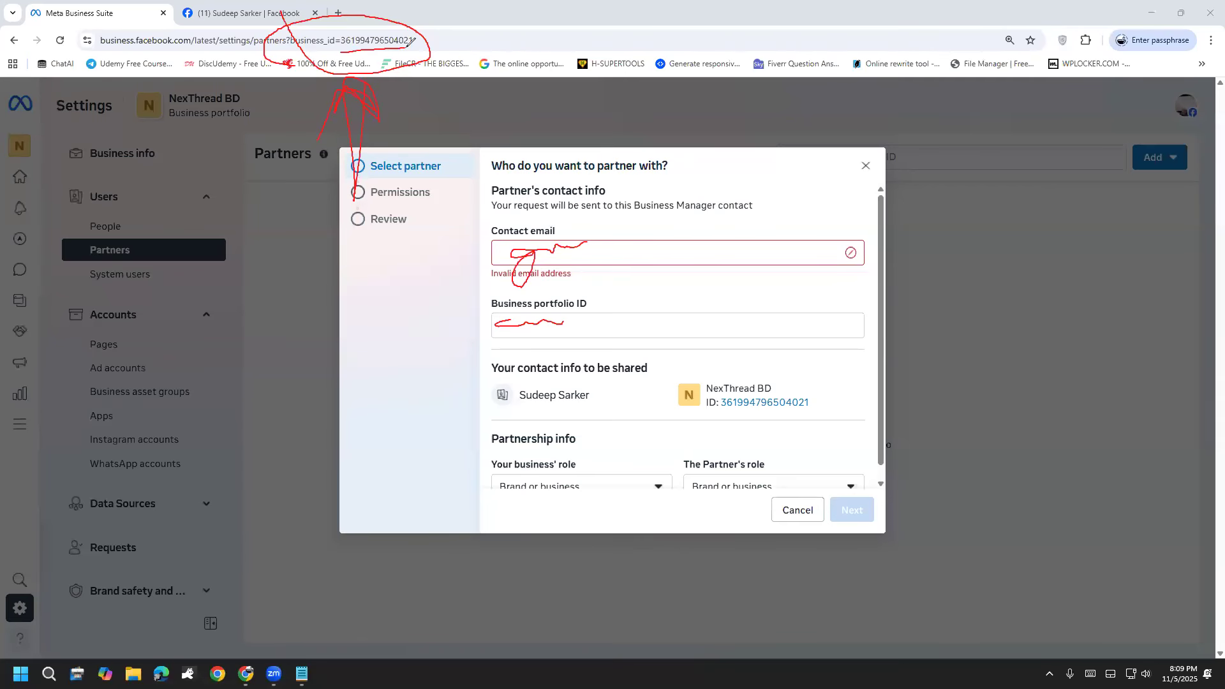
mouse_move(748, 384)
left_mouse_down()
mouse_move(756, 411)
mouse_move(818, 403)
mouse_move(756, 388)
left_mouse_up()
left_click(81, 376)
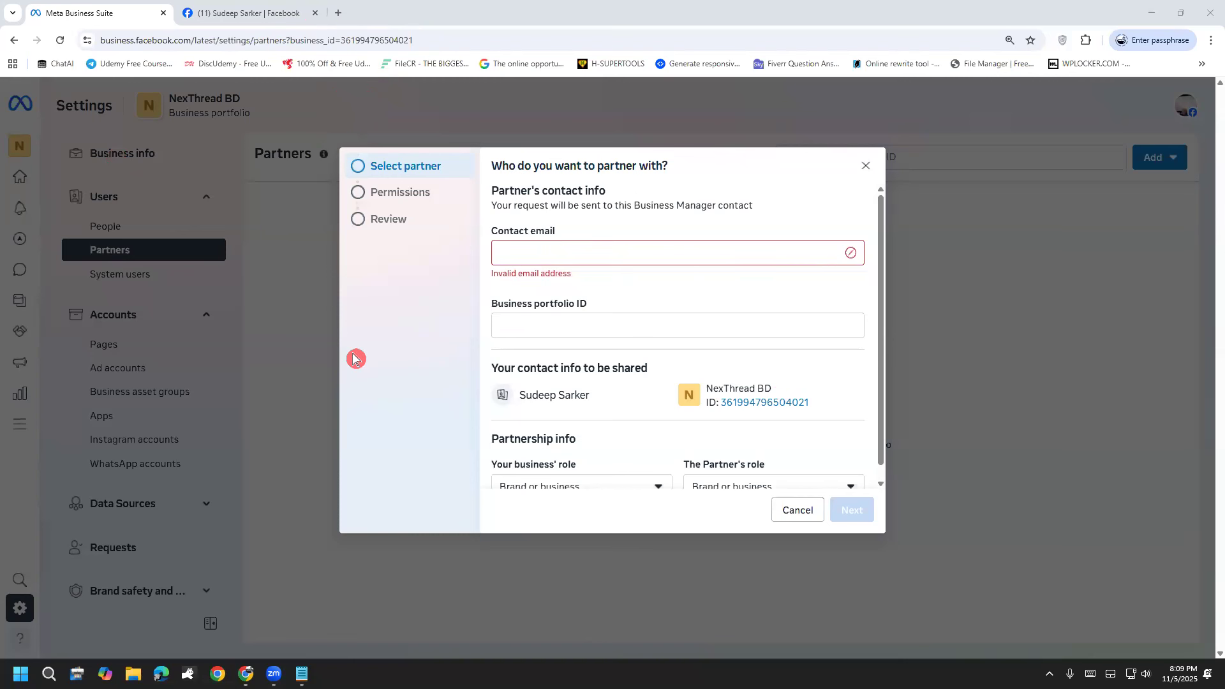
scroll(588, 353, "down", 1)
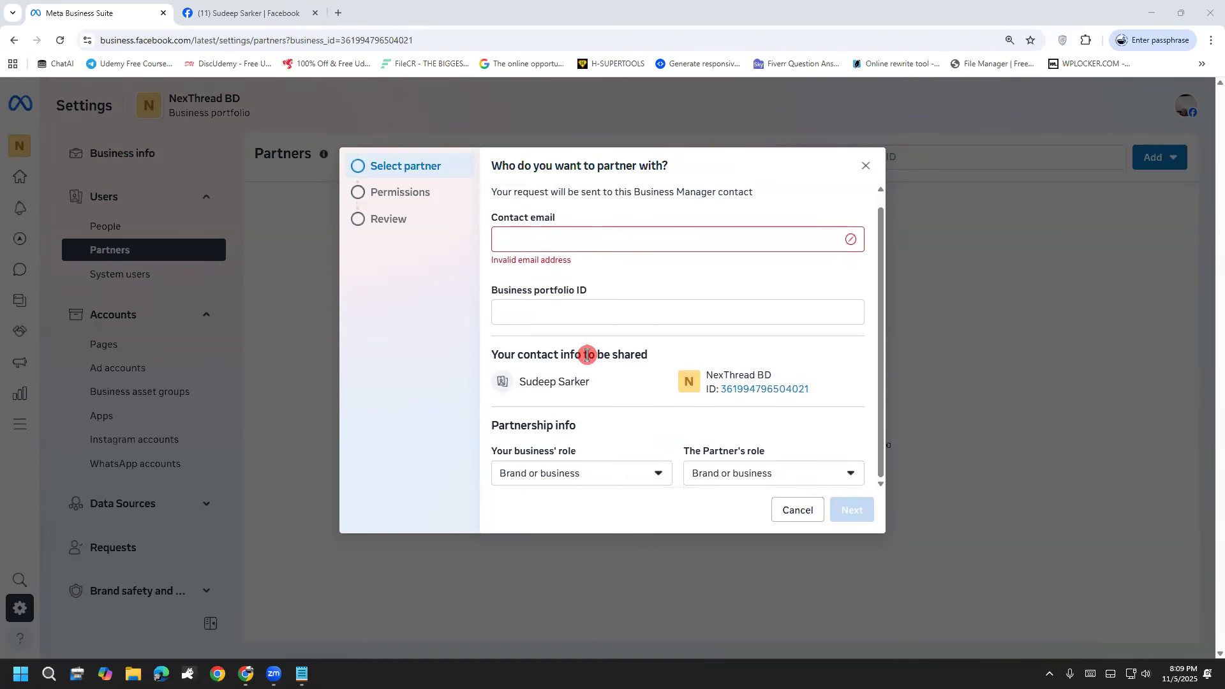
Step: Show the role options for your own business in the partnership info of the partner request
left_click(579, 484)
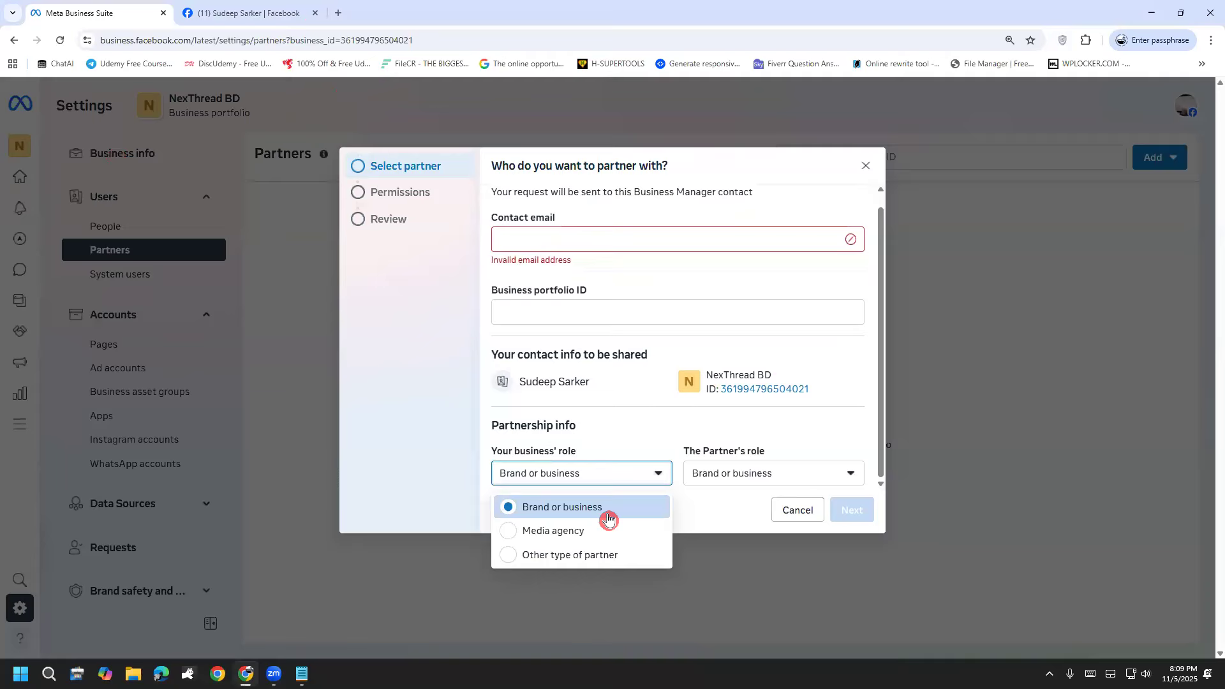
left_click(752, 472)
left_click(633, 468)
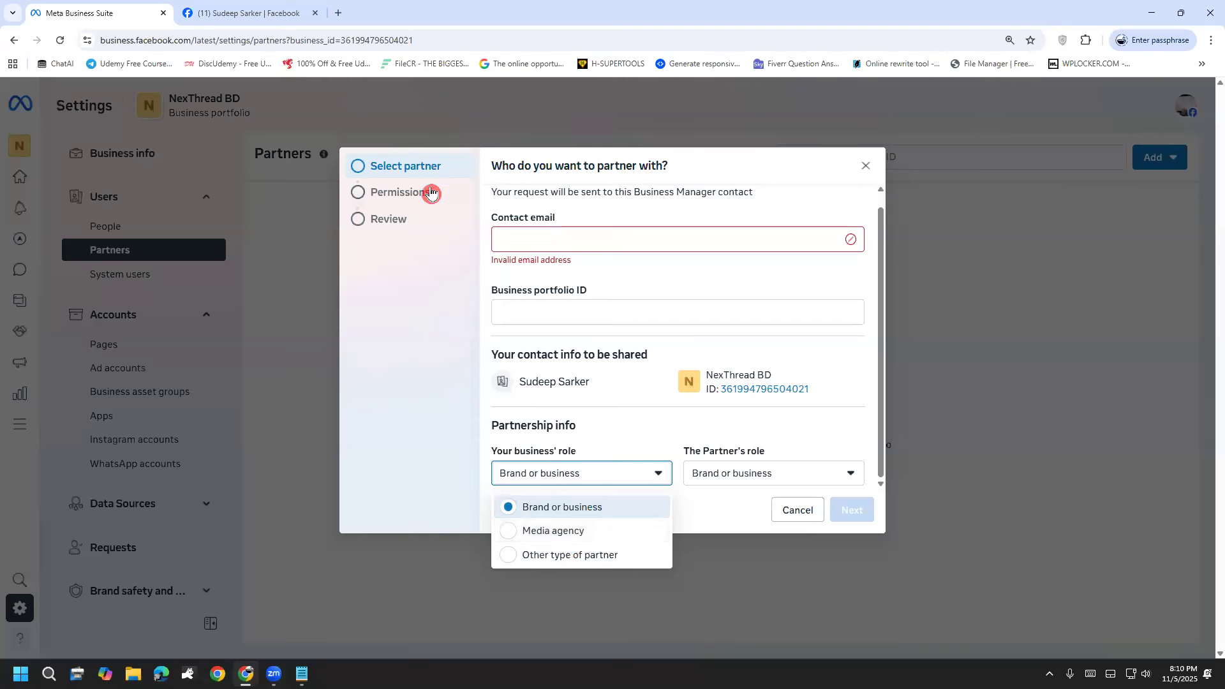
Step: Mark the Permissions and Review stages with hand-drawn arrows, clear the sketch, and close the partner request
left_click(431, 194)
mouse_move(373, 195)
left_mouse_down()
mouse_move(406, 280)
mouse_move(430, 240)
left_mouse_up()
mouse_move(423, 316)
left_mouse_down()
mouse_move(399, 347)
mouse_move(506, 284)
left_mouse_up()
mouse_move(369, 226)
left_mouse_down()
mouse_move(416, 369)
mouse_move(407, 385)
left_mouse_up()
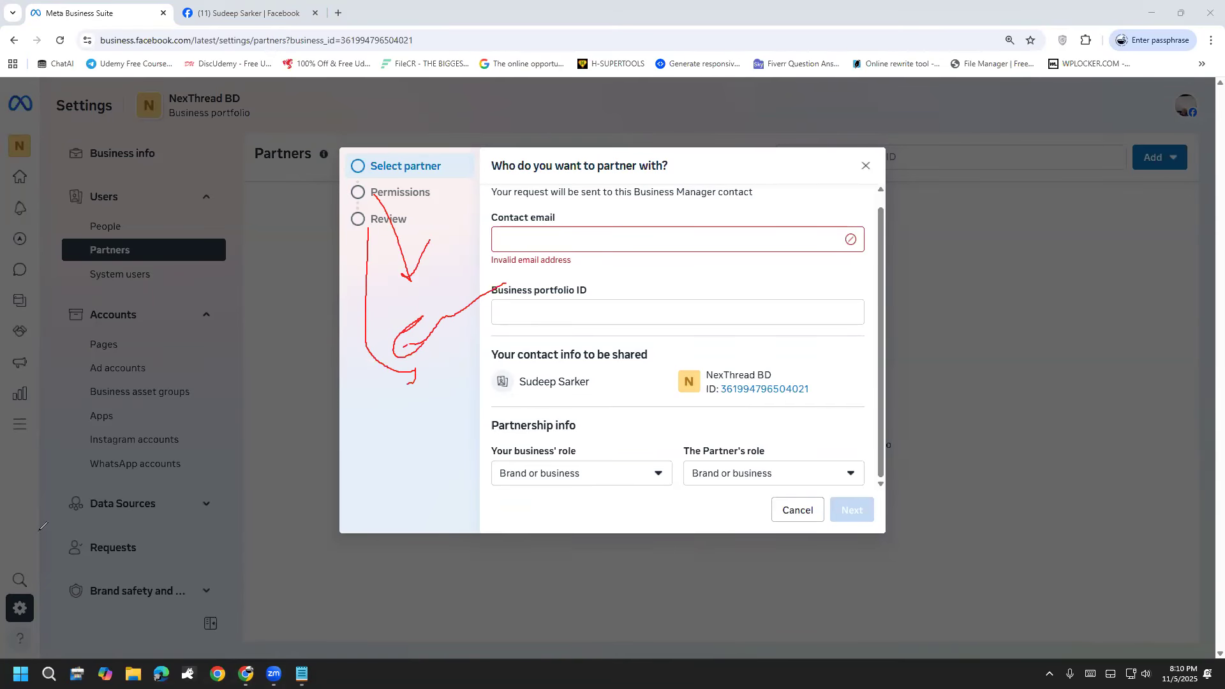
left_click(1110, 107)
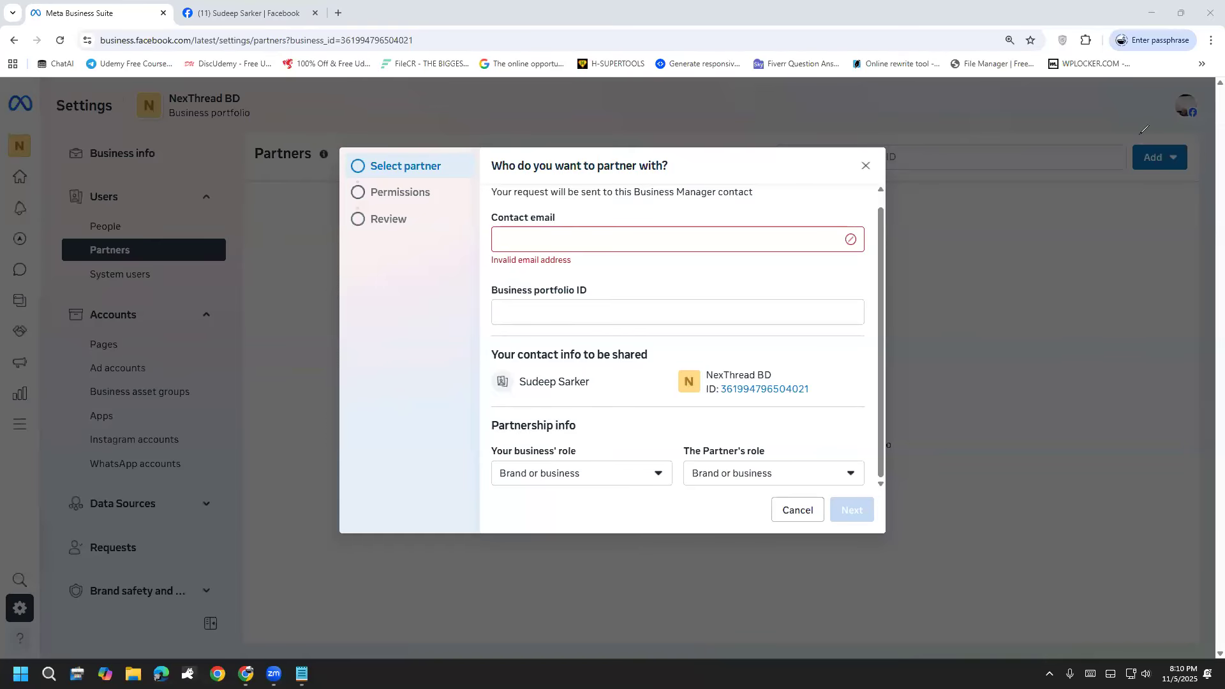
left_click(1140, 99)
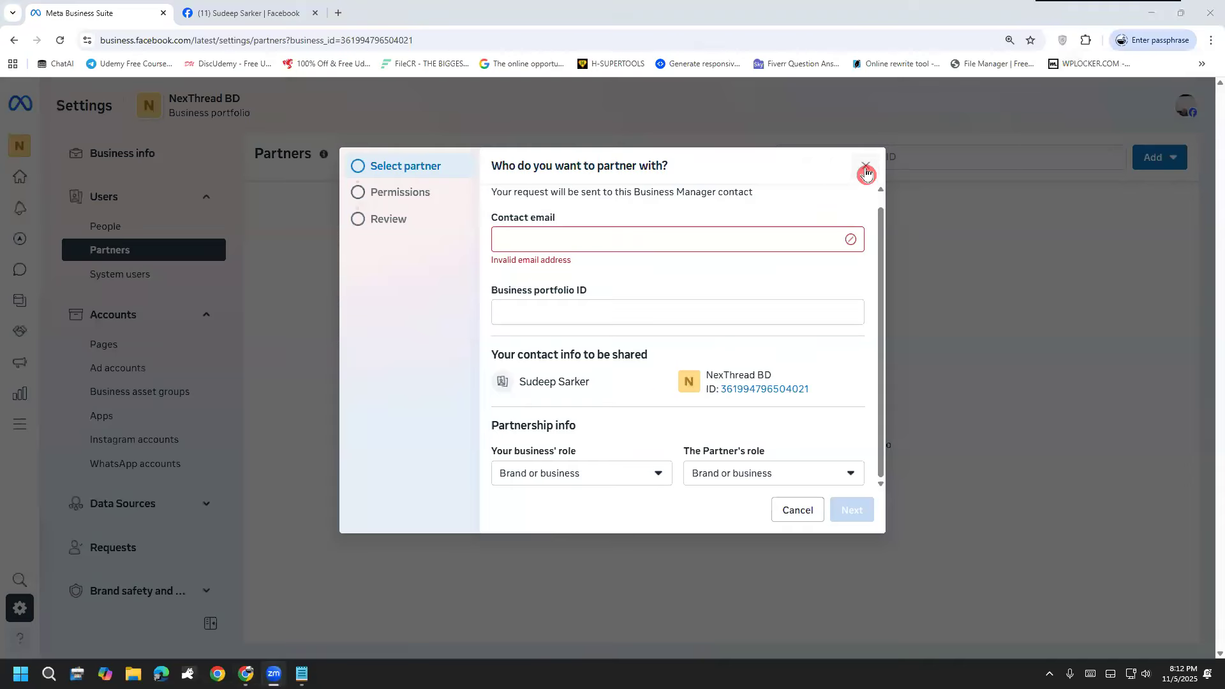
left_click(865, 165)
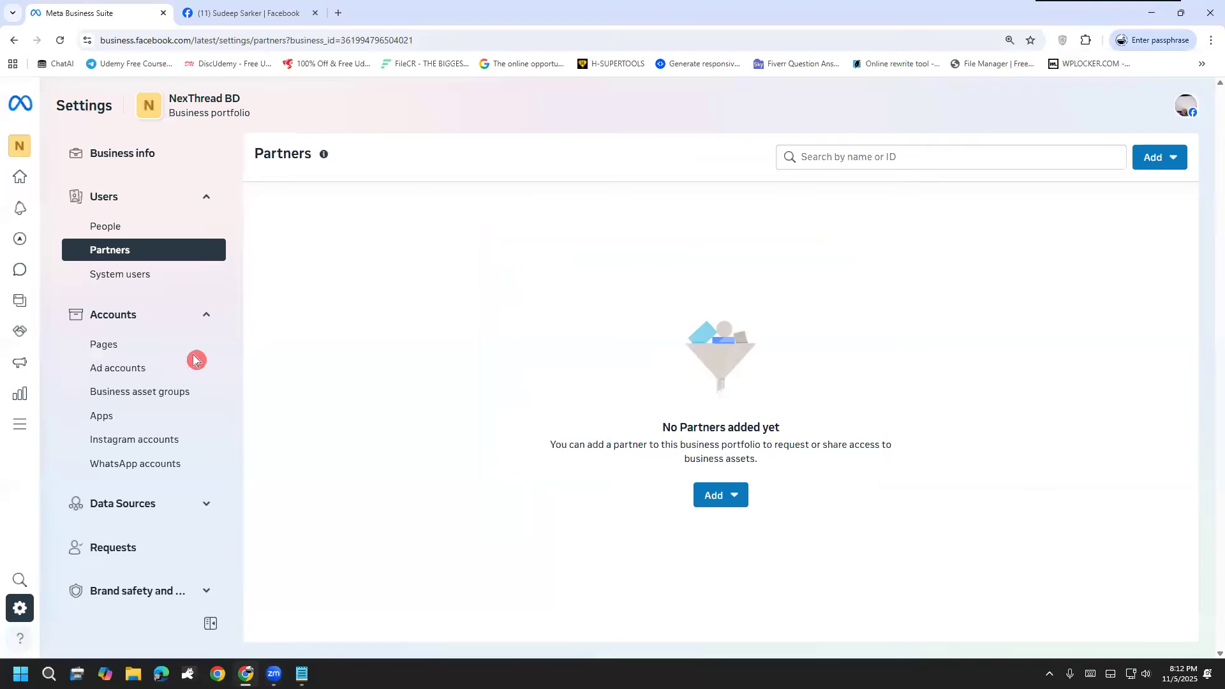
Step: Open the portfolio's Pages settings and review the people assigned to the NexThread BD Page
left_click(166, 343)
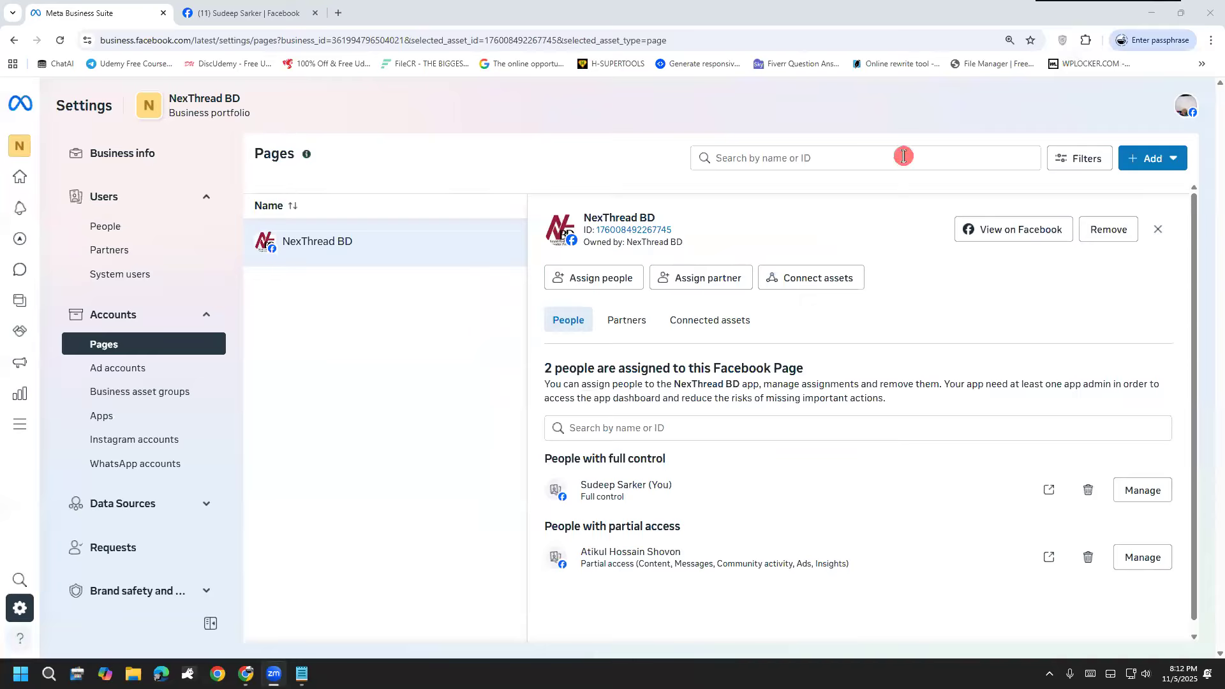
scroll(465, 410, "down", 1)
scroll(465, 410, "up", 1)
Step: Handwrite explanatory notes over the NexThread BD Page settings and clear them
mouse_move(399, 419)
left_mouse_down()
mouse_move(383, 451)
mouse_move(446, 465)
mouse_move(480, 396)
mouse_move(546, 364)
mouse_move(549, 402)
left_mouse_up()
mouse_move(638, 313)
left_mouse_down()
mouse_move(695, 257)
mouse_move(680, 322)
mouse_move(718, 271)
mouse_move(733, 296)
mouse_move(758, 280)
left_mouse_up()
mouse_move(757, 229)
left_mouse_down()
mouse_move(767, 284)
mouse_move(772, 269)
left_mouse_up()
left_click_drag(787, 342, 779, 371)
mouse_move(492, 545)
left_mouse_down()
mouse_move(476, 583)
mouse_move(417, 550)
mouse_move(527, 518)
left_mouse_up()
left_click_drag(520, 477, 549, 504)
left_click_drag(554, 438, 546, 460)
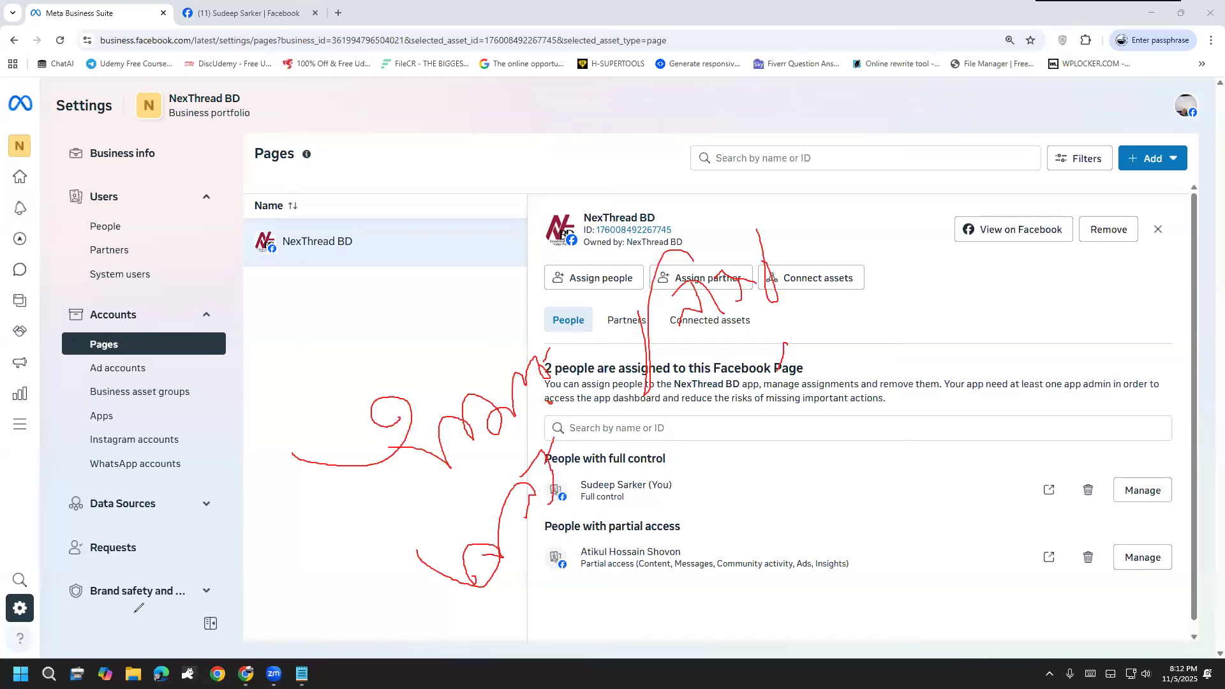
left_click(51, 521)
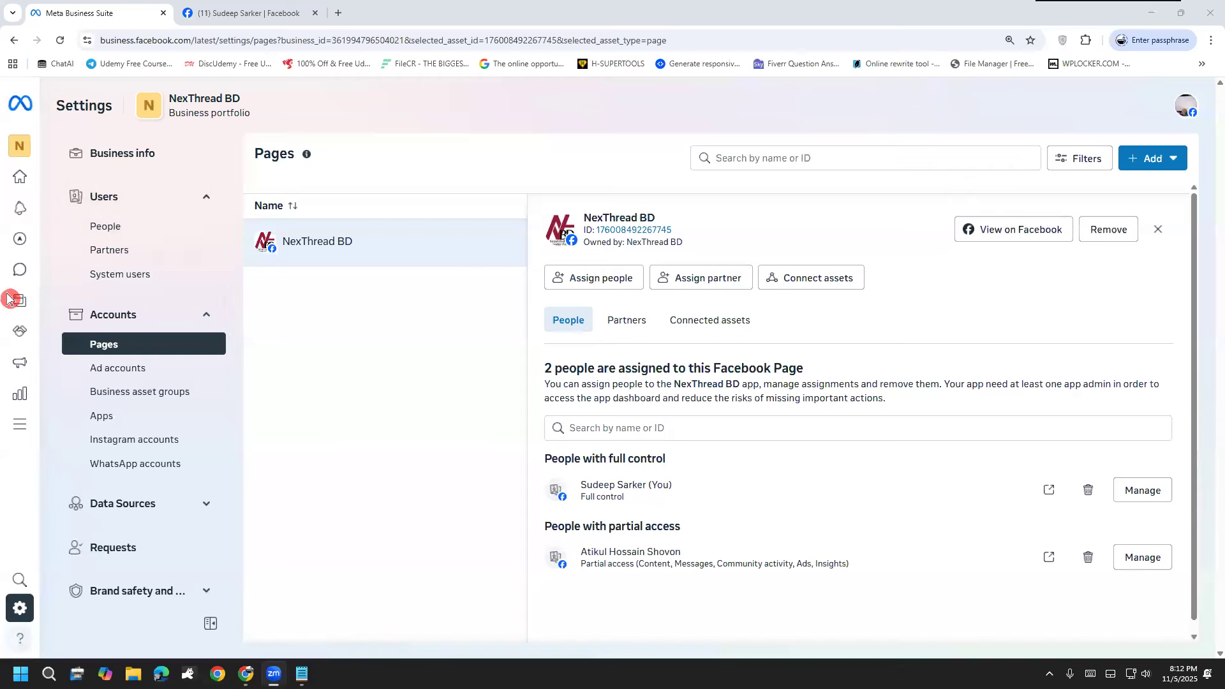
Step: Show the options for adding a Facebook Page, annotate them with handwritten notes, and clear the notes
mouse_move(9, 299)
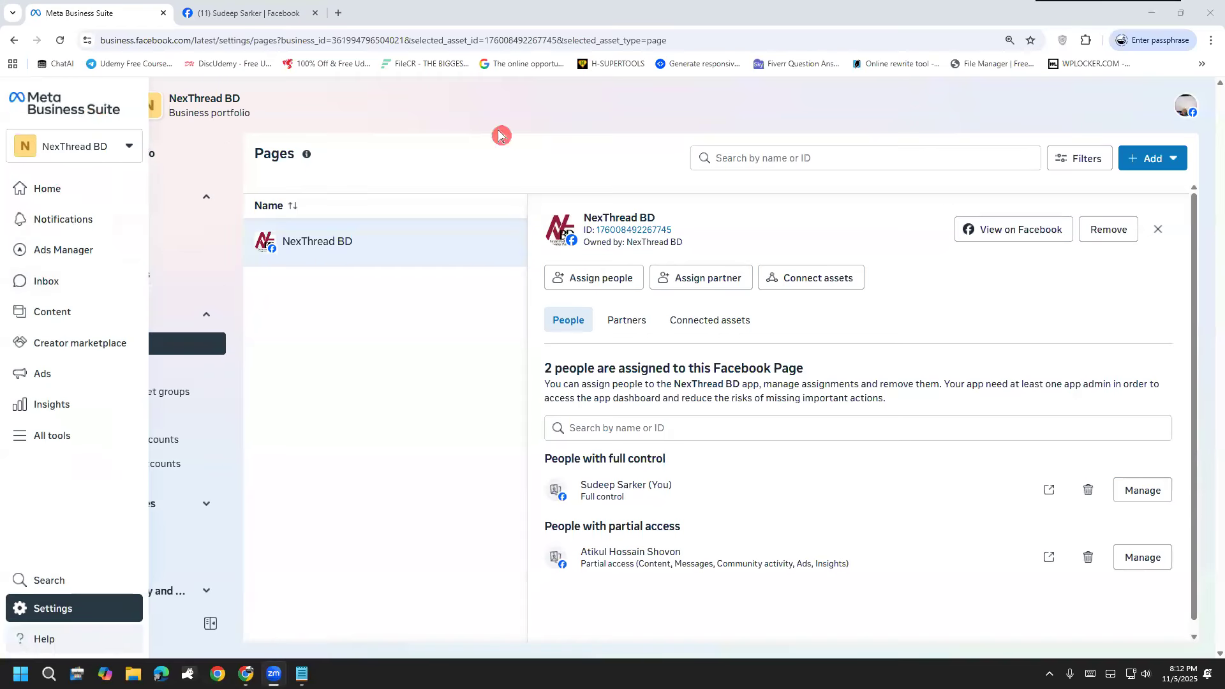
left_click(1155, 158)
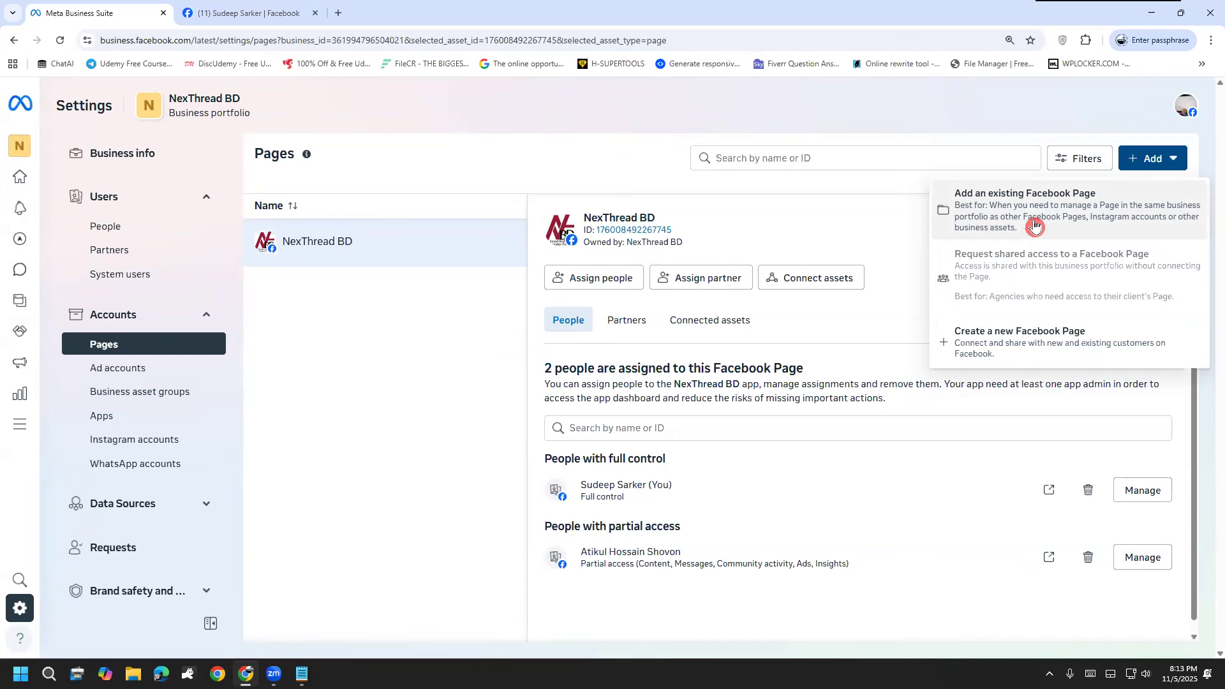
mouse_move(1015, 209)
left_mouse_down()
mouse_move(1040, 205)
mouse_move(990, 77)
mouse_move(1041, 106)
mouse_move(998, 101)
mouse_move(1071, 107)
mouse_move(1060, 64)
mouse_move(1090, 98)
left_mouse_up()
mouse_move(1014, 270)
left_mouse_down()
mouse_move(878, 326)
mouse_move(900, 329)
left_mouse_up()
mouse_move(818, 362)
left_mouse_down()
mouse_move(795, 344)
mouse_move(833, 354)
mouse_move(893, 309)
mouse_move(906, 353)
left_mouse_up()
mouse_move(906, 299)
left_mouse_down()
mouse_move(936, 372)
mouse_move(957, 330)
mouse_move(955, 352)
left_mouse_up()
right_click(301, 405)
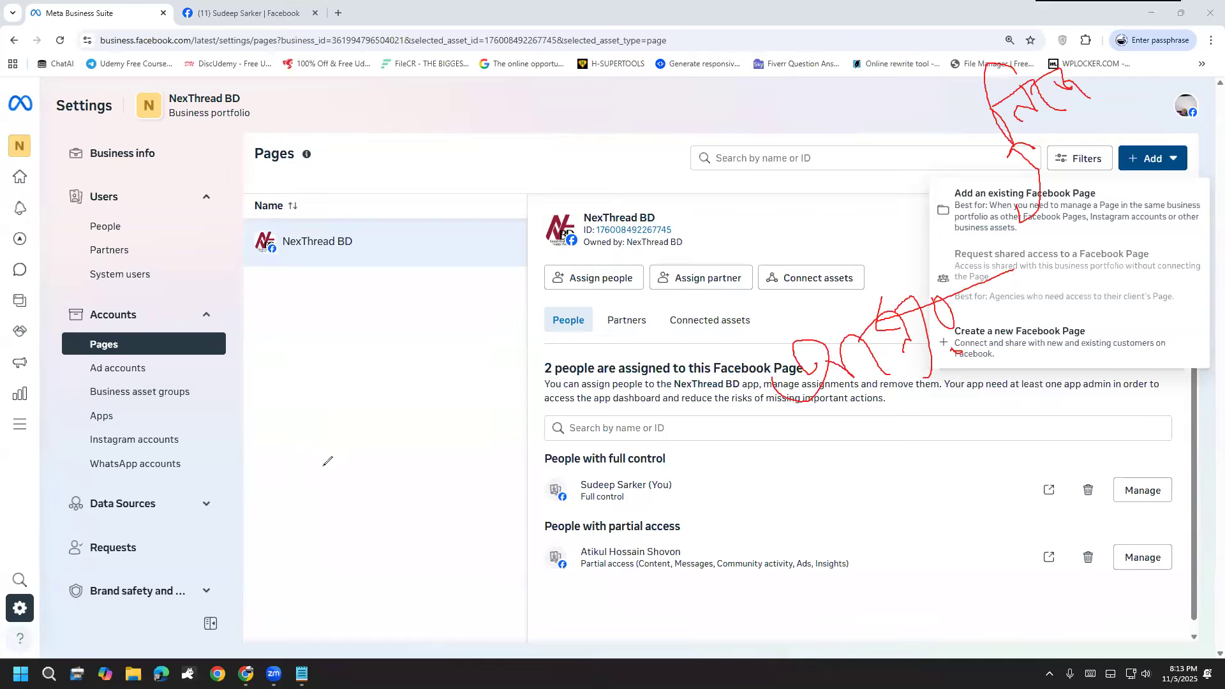
mouse_move(878, 429)
left_mouse_down()
mouse_move(900, 396)
mouse_move(894, 441)
left_mouse_up()
left_click_drag(929, 418, 928, 485)
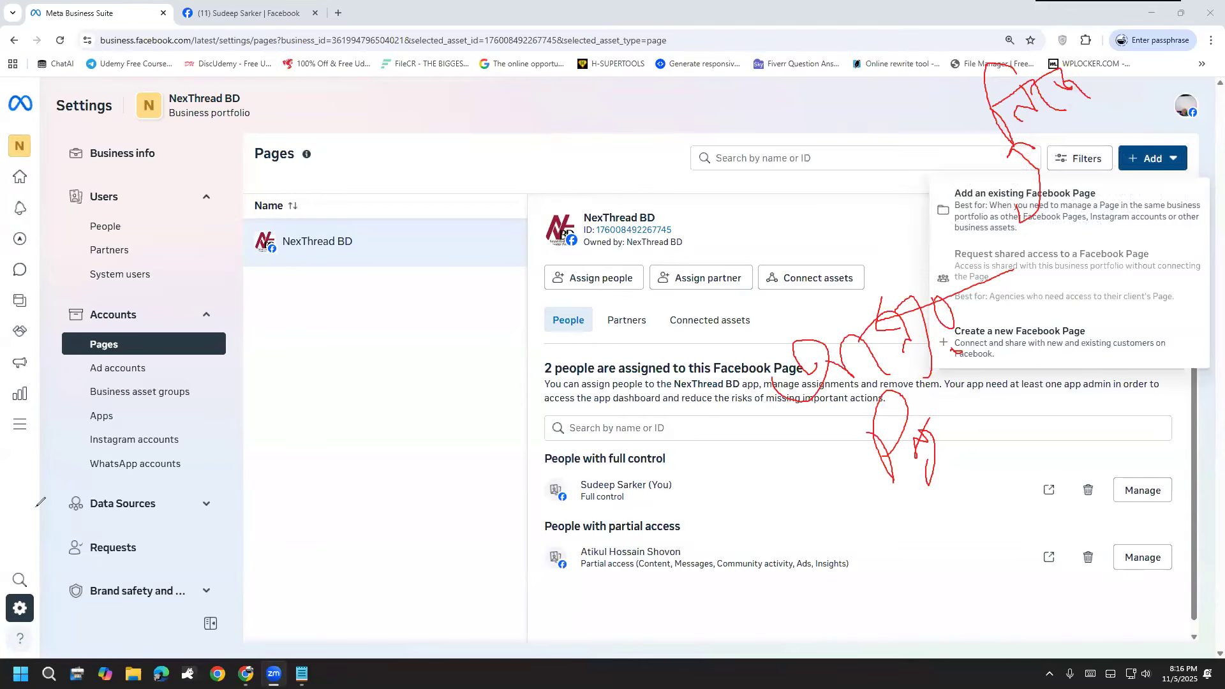
left_click(67, 523)
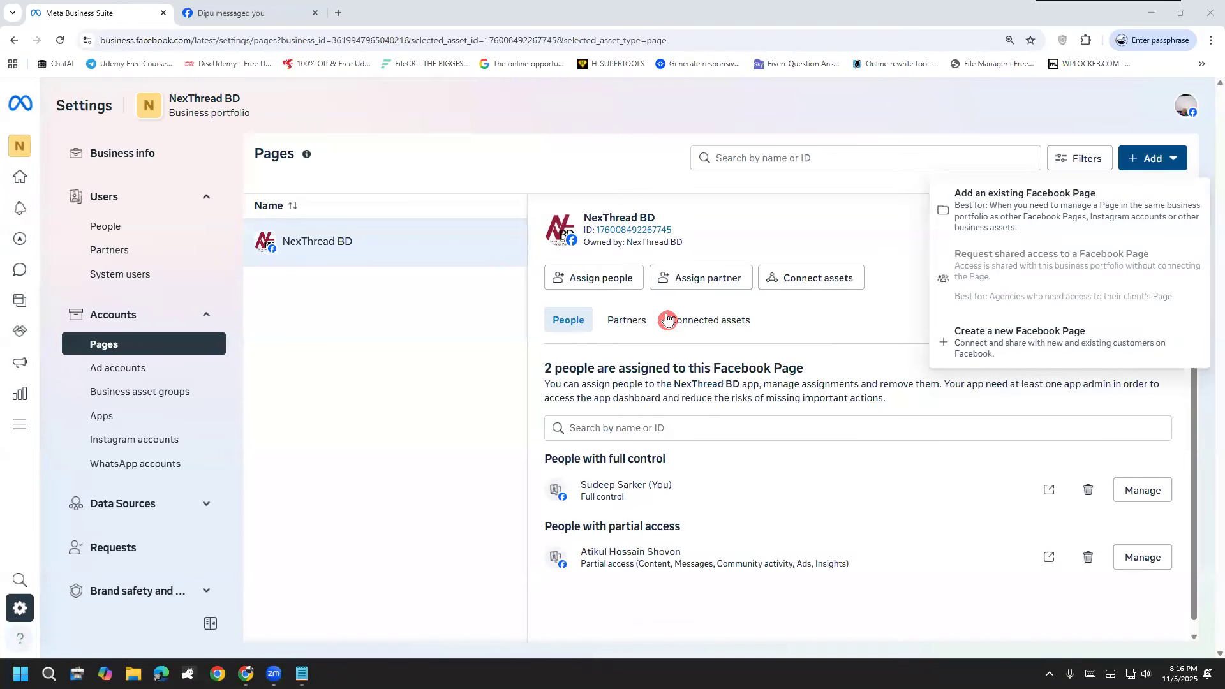
Step: Start adding an existing Facebook Page, and on Facebook switch to the Sudeep Media Boost profile and open its Page
left_click(1030, 195)
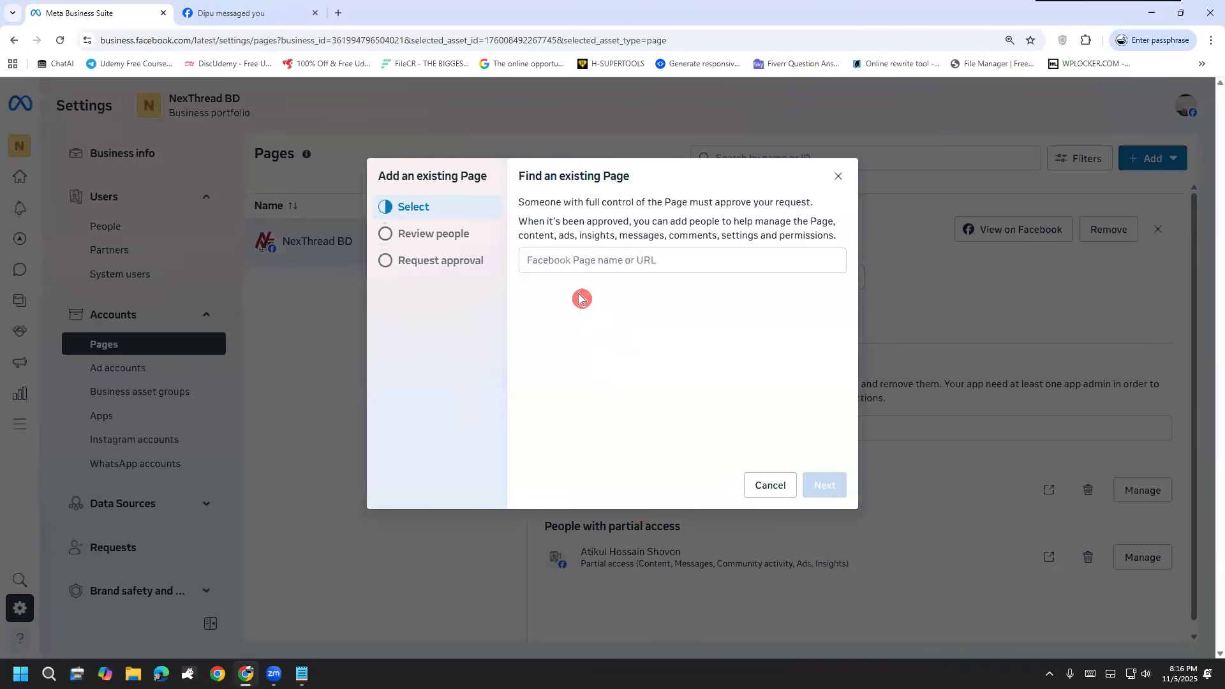
left_click(256, 11)
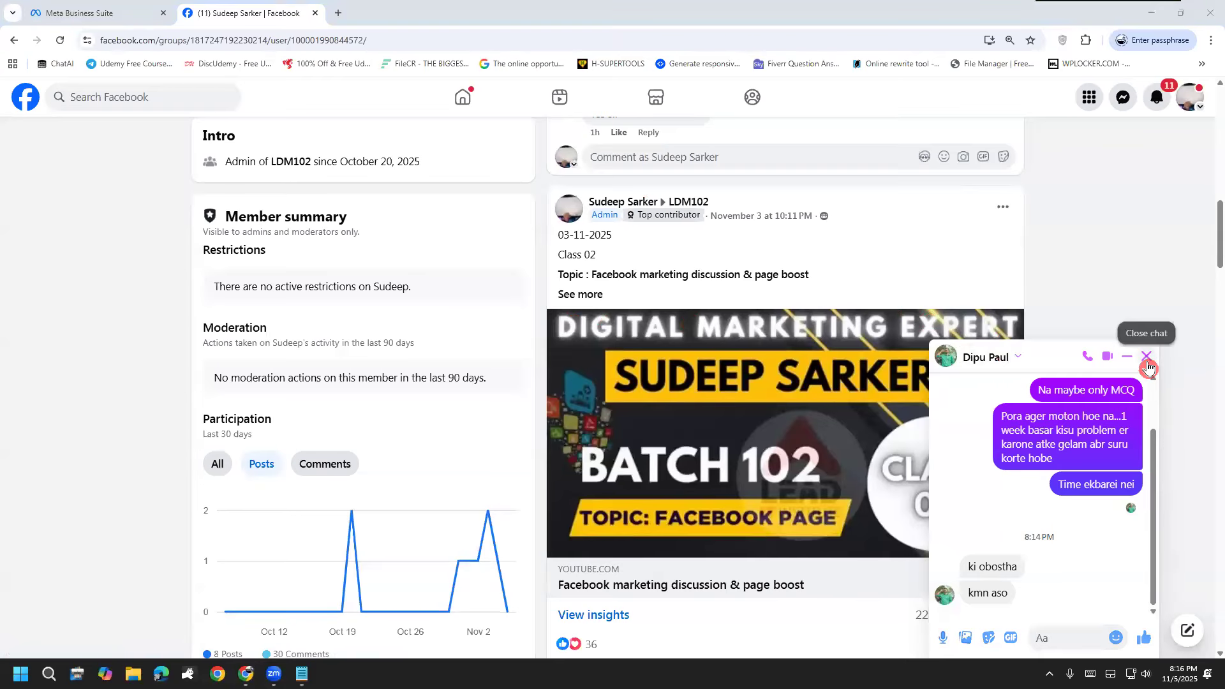
left_click(1146, 357)
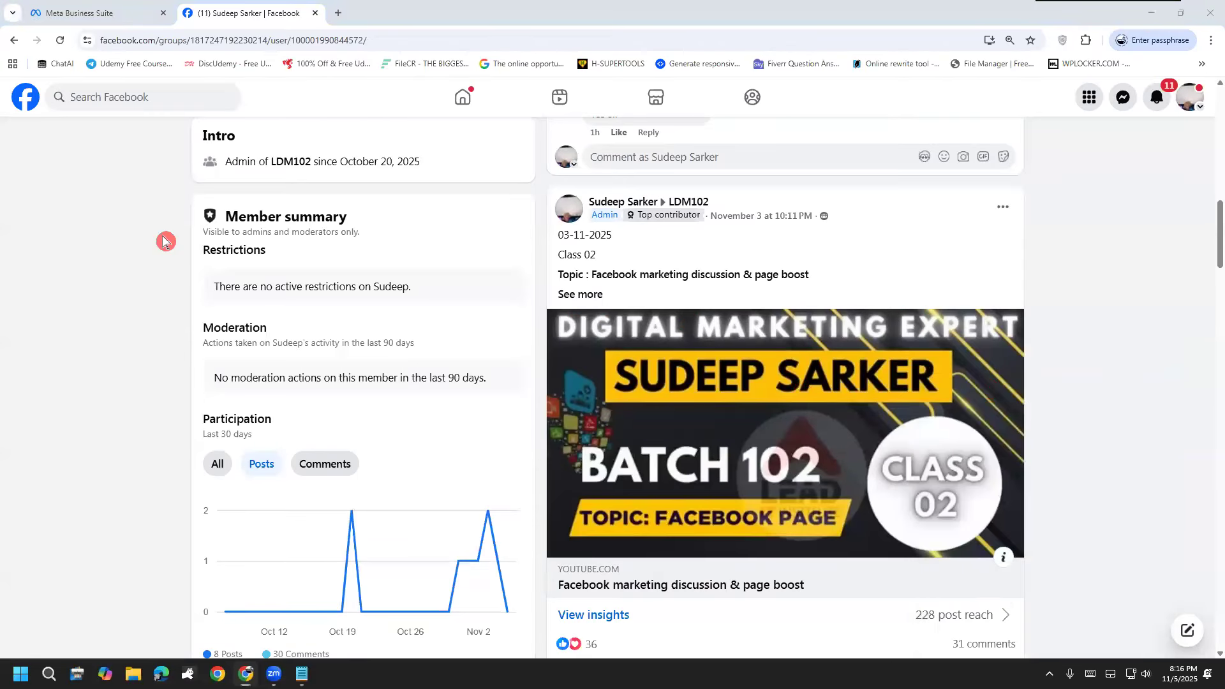
left_click(29, 98)
scroll(95, 510, "down", 1)
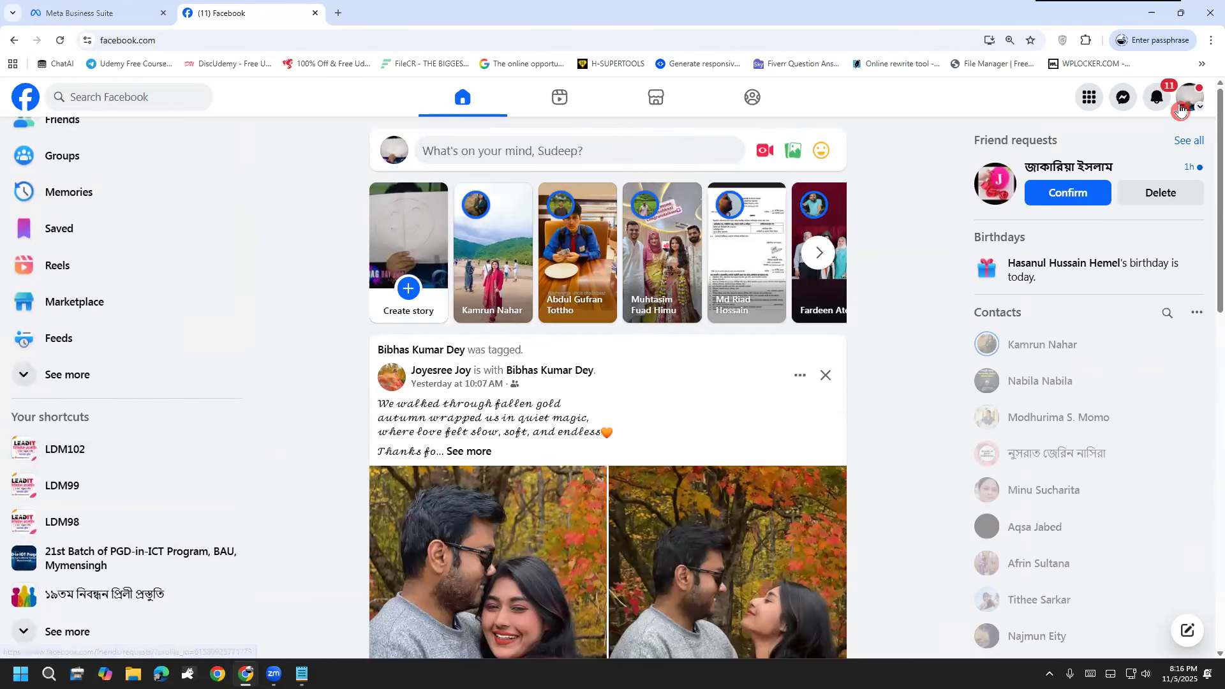
left_click(1181, 111)
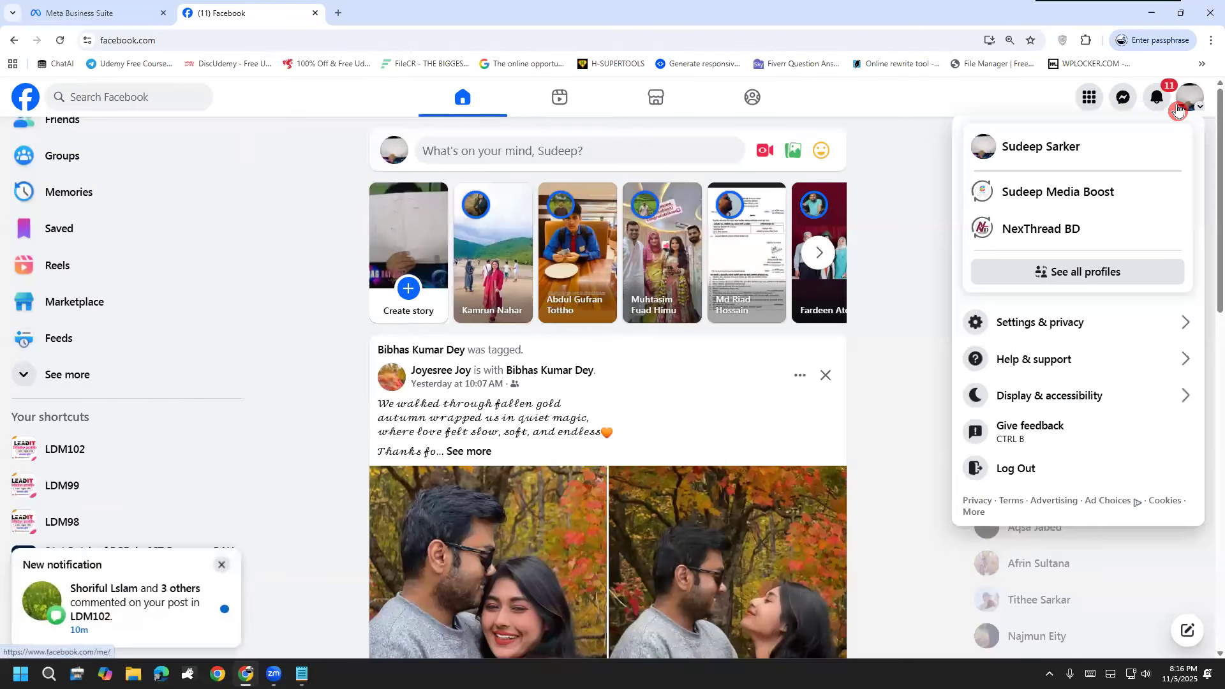
left_click(1078, 205)
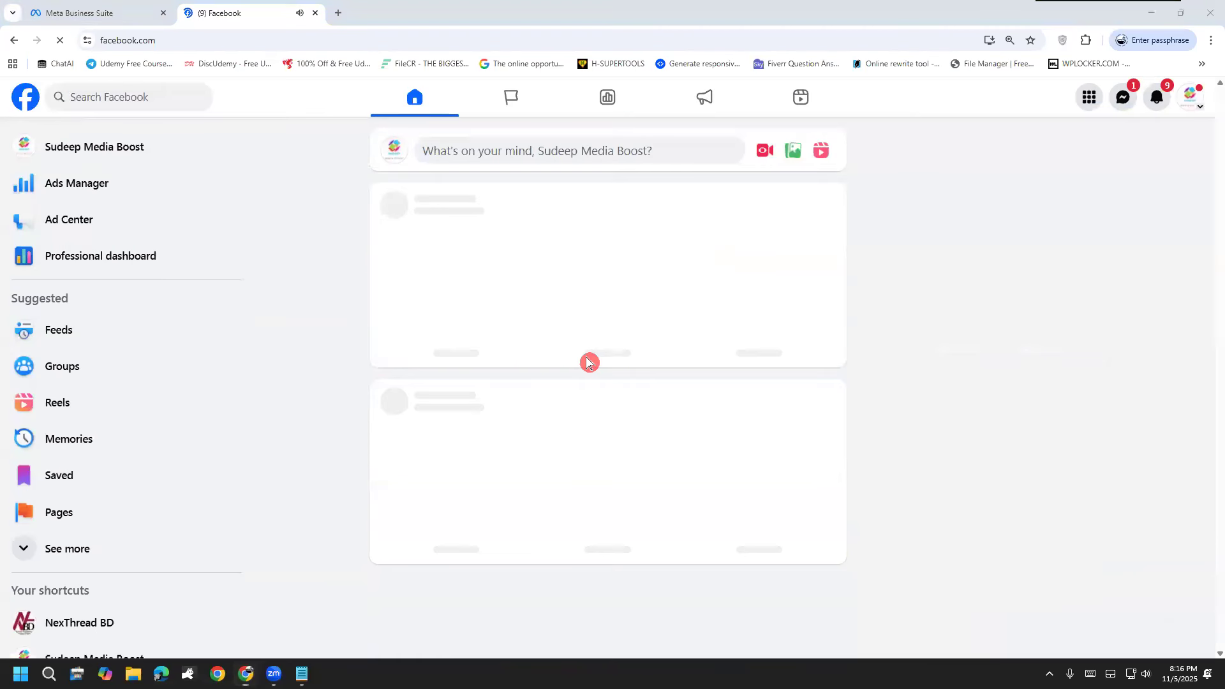
left_click(132, 149)
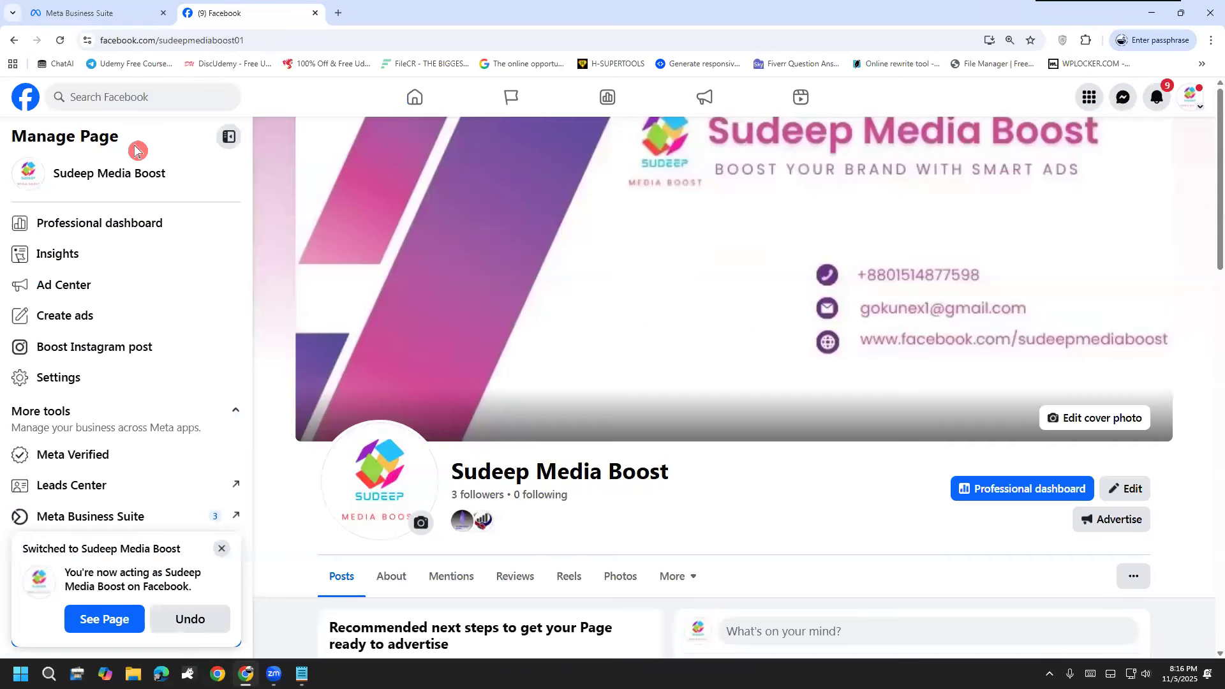
left_click(246, 41)
left_click(321, 40)
key("ctrl+a")
key("ctrl+c")
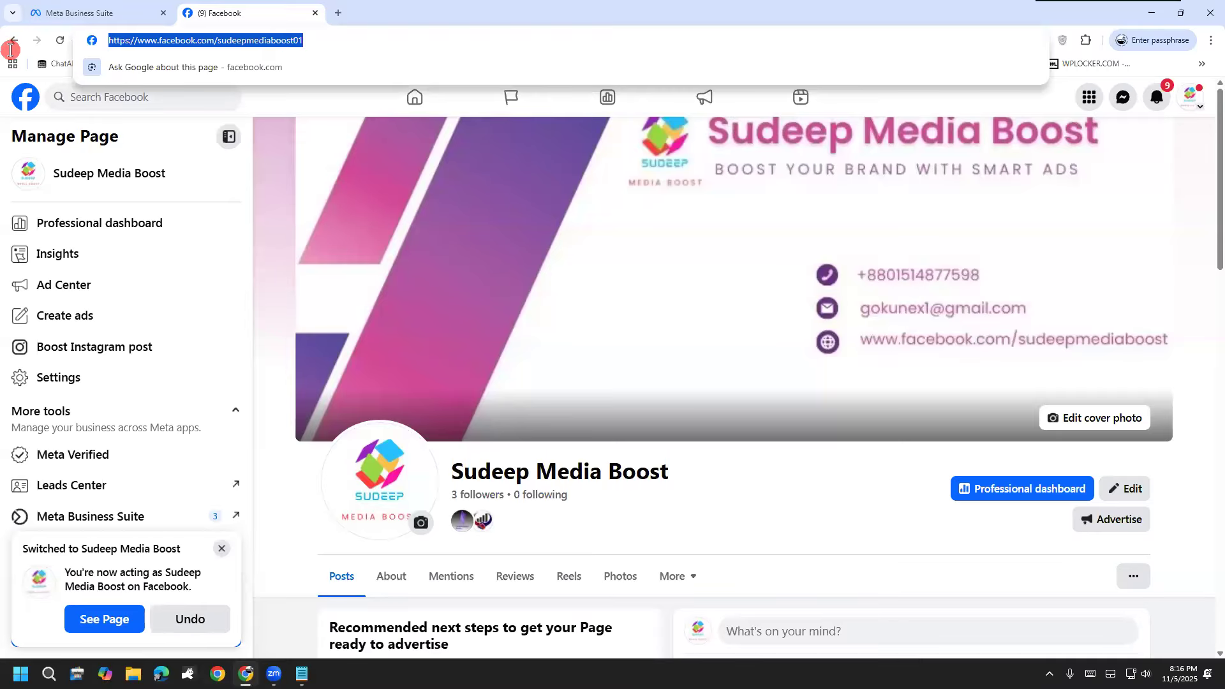
left_click(88, 9)
left_click(549, 260)
key("ctrl+v")
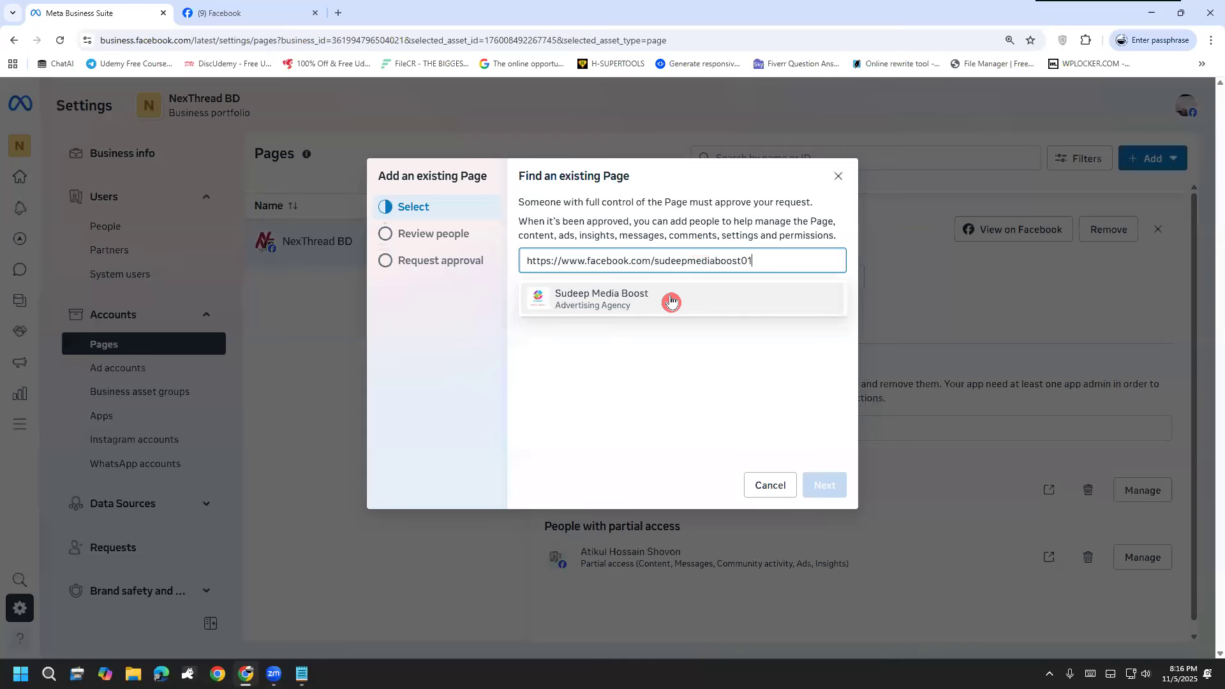
left_click(671, 302)
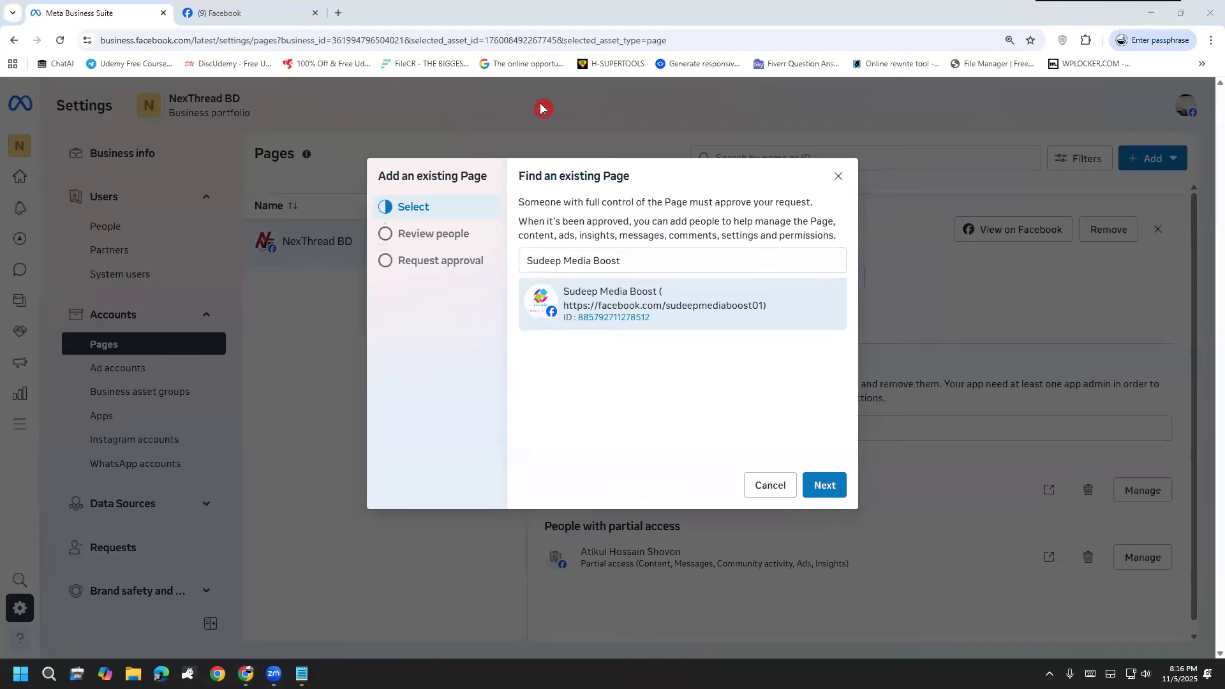
left_click_drag(746, 261, 421, 268)
key("BackSpace")
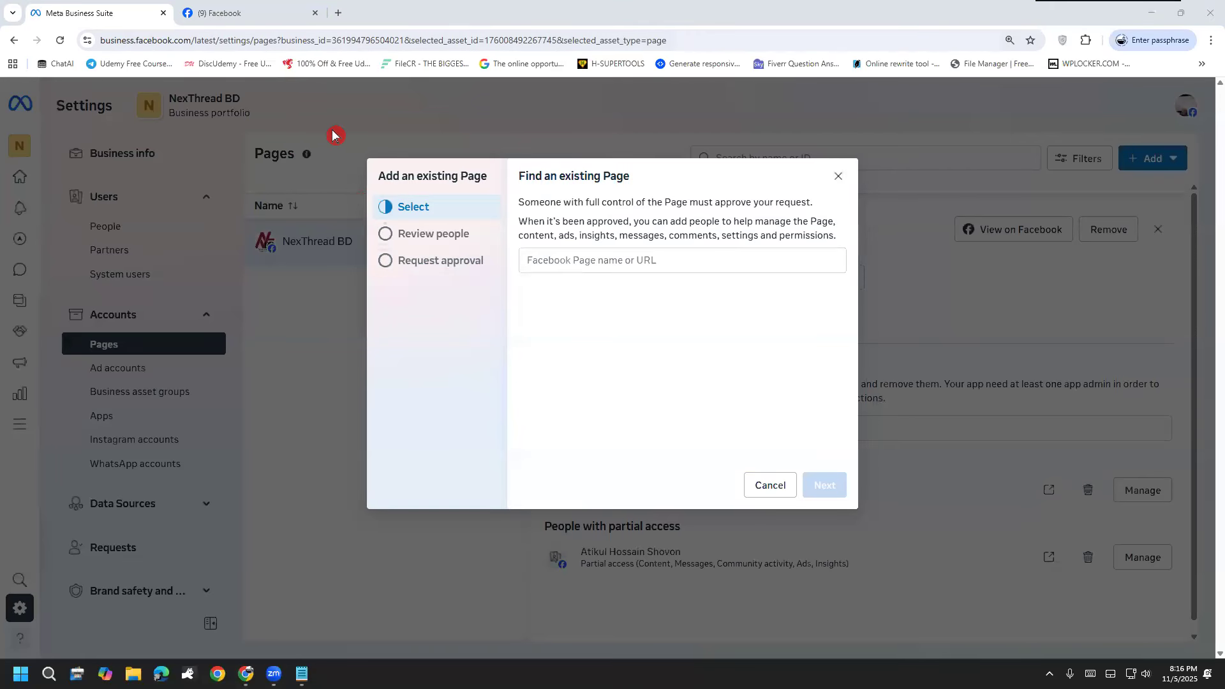
Step: Go back to the Sudeep Media Boost Page, mark its Meta Business Suite link with a box and ticks, and clear the markings
mouse_move(265, 10)
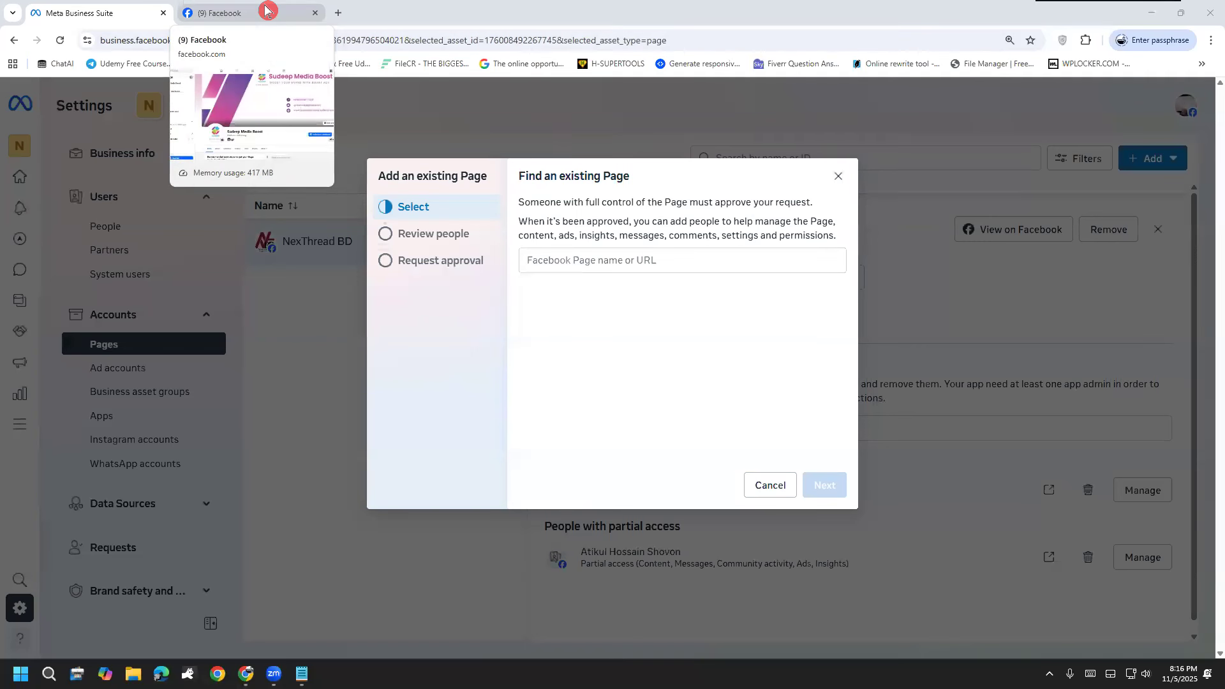
left_click(265, 10)
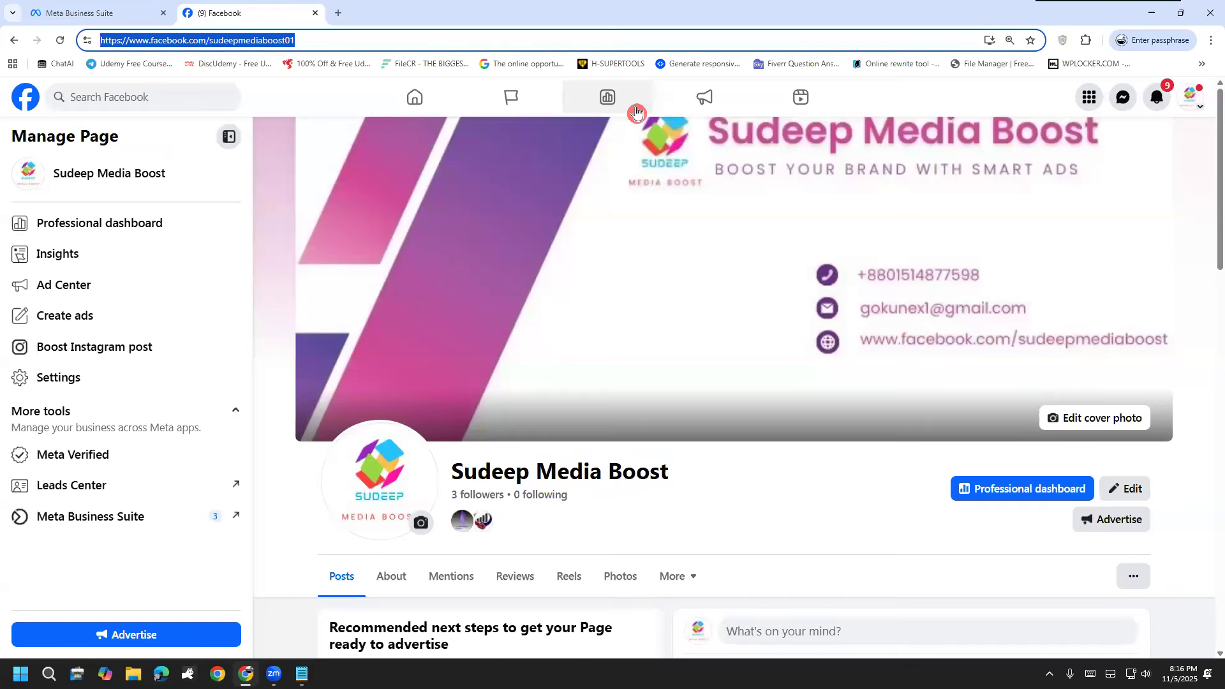
left_click_drag(101, 492, 45, 496)
mouse_move(64, 566)
left_mouse_down()
mouse_move(204, 510)
mouse_move(95, 489)
left_mouse_up()
mouse_move(84, 524)
left_mouse_down()
mouse_move(122, 516)
mouse_move(141, 493)
left_mouse_up()
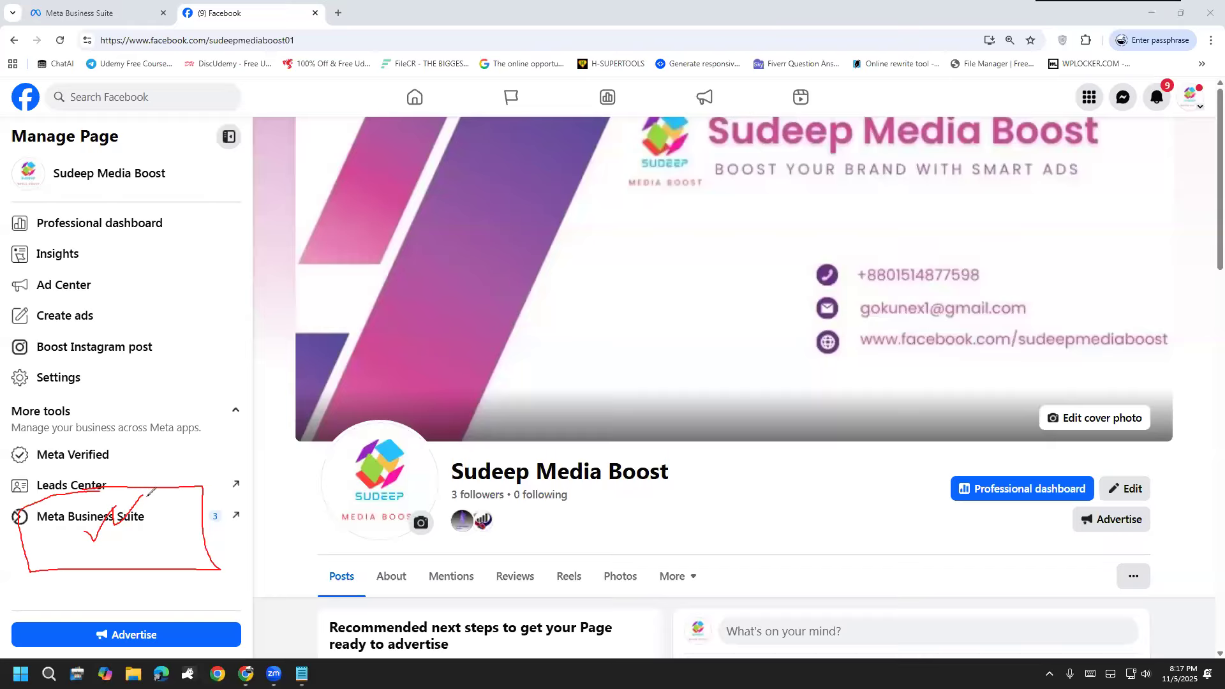
left_click(50, 532)
key("Escape")
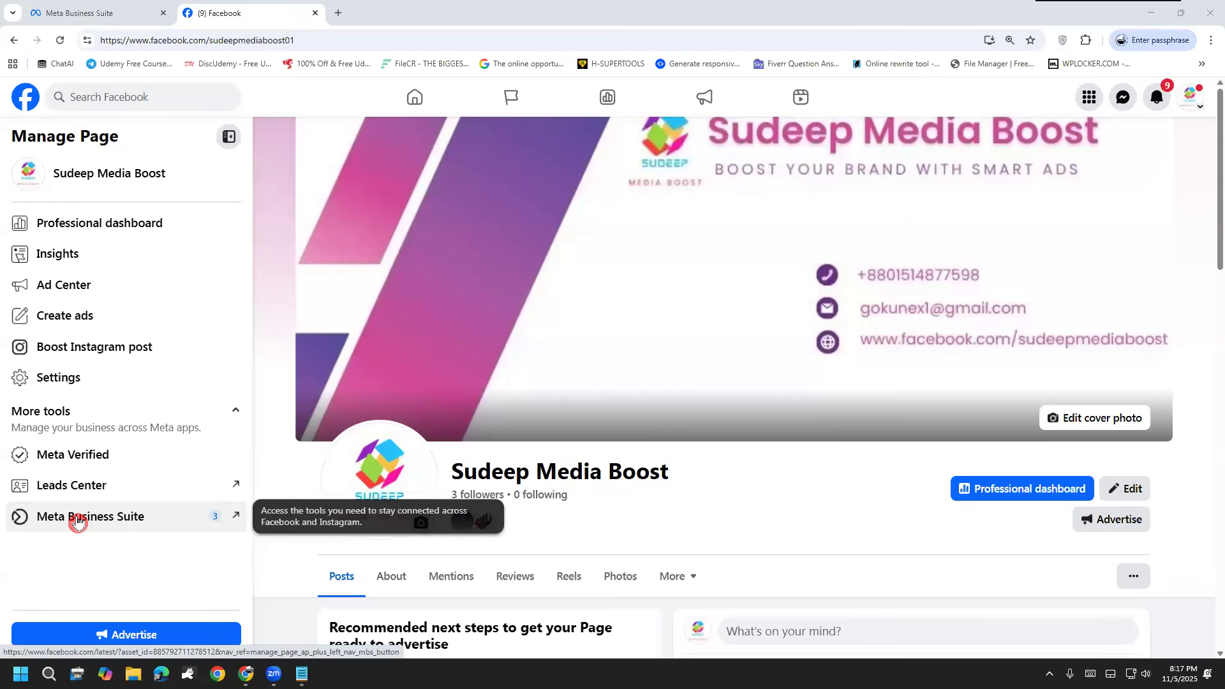
Step: Open Meta Business Suite for Sudeep Media Boost, mark the asset ID in the web address, and clear the markings
left_click(78, 520)
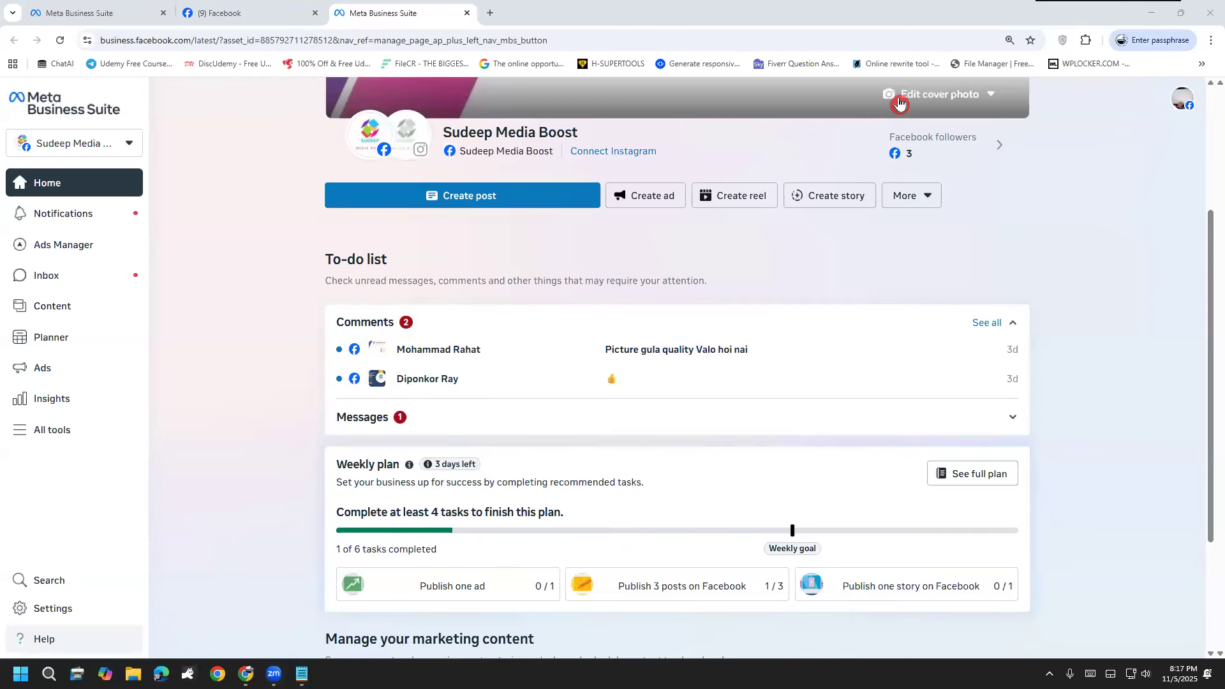
mouse_move(231, 24)
left_mouse_down()
mouse_move(222, 28)
mouse_move(258, 45)
mouse_move(343, 47)
mouse_move(343, 33)
mouse_move(230, 23)
left_mouse_up()
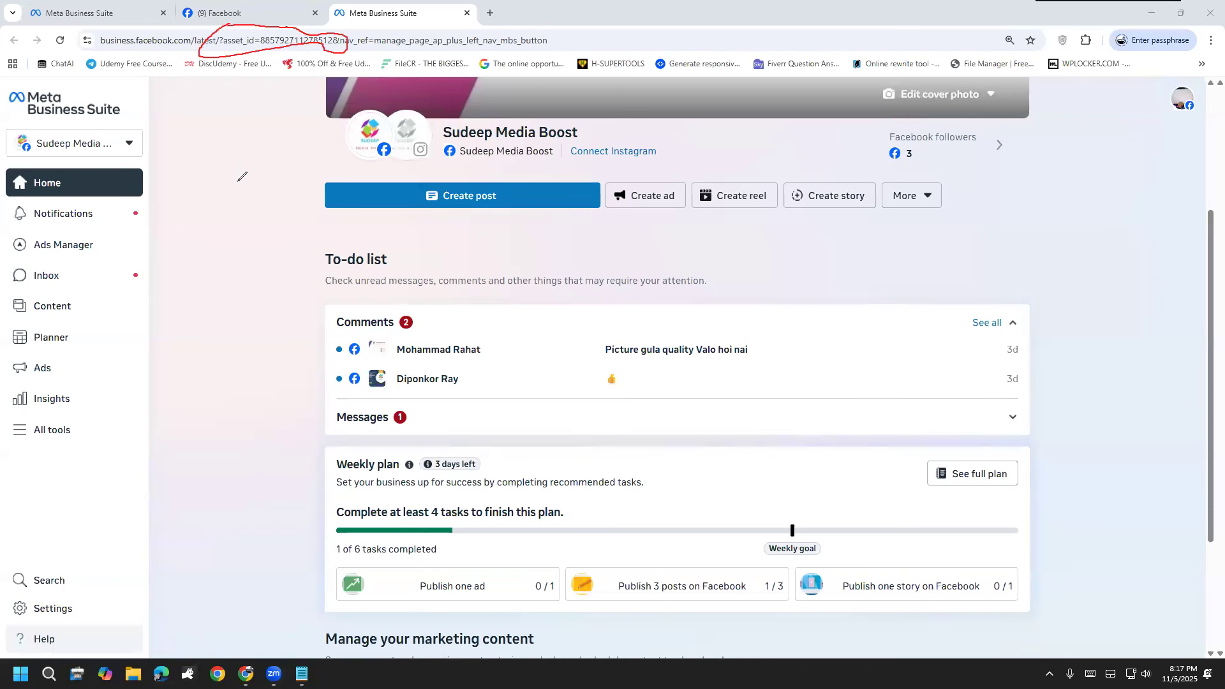
right_click(39, 511)
left_click(54, 528)
mouse_move(230, 17)
left_mouse_down()
mouse_move(217, 59)
mouse_move(225, 36)
mouse_move(380, 14)
mouse_move(342, 37)
mouse_move(326, 85)
left_mouse_up()
left_click_drag(213, 71, 325, 74)
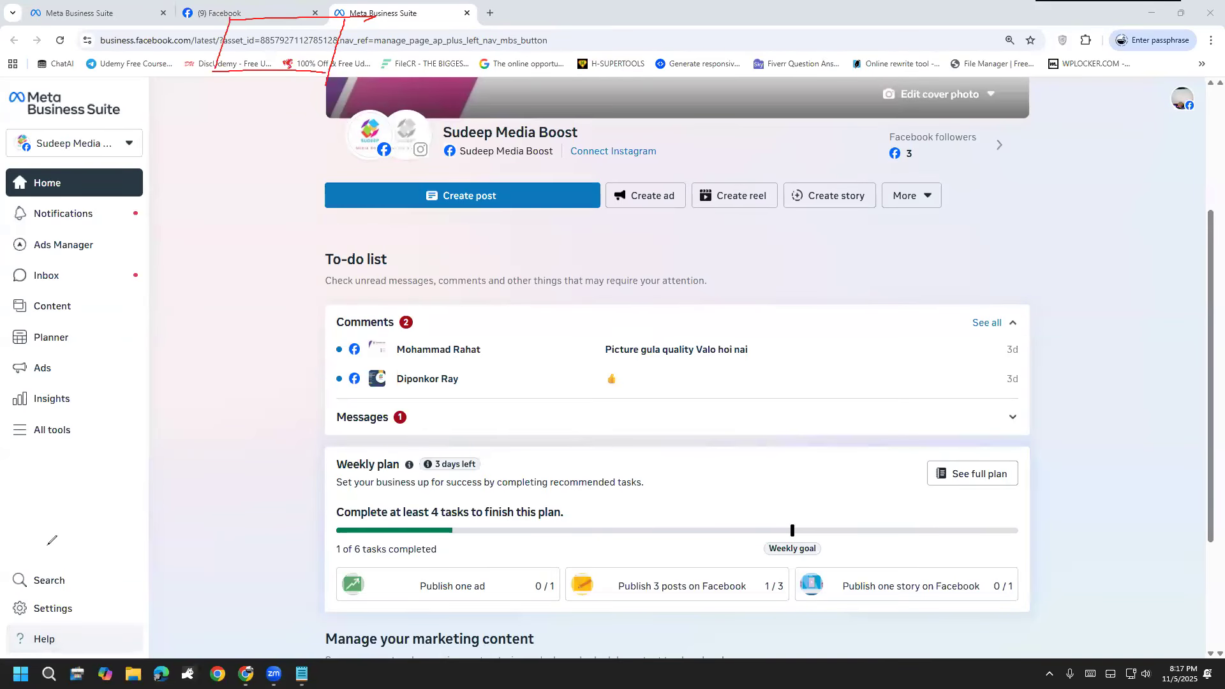
left_click(1018, 415)
mouse_move(325, 368)
left_mouse_down()
mouse_move(303, 74)
mouse_move(275, 104)
mouse_move(327, 97)
left_mouse_up()
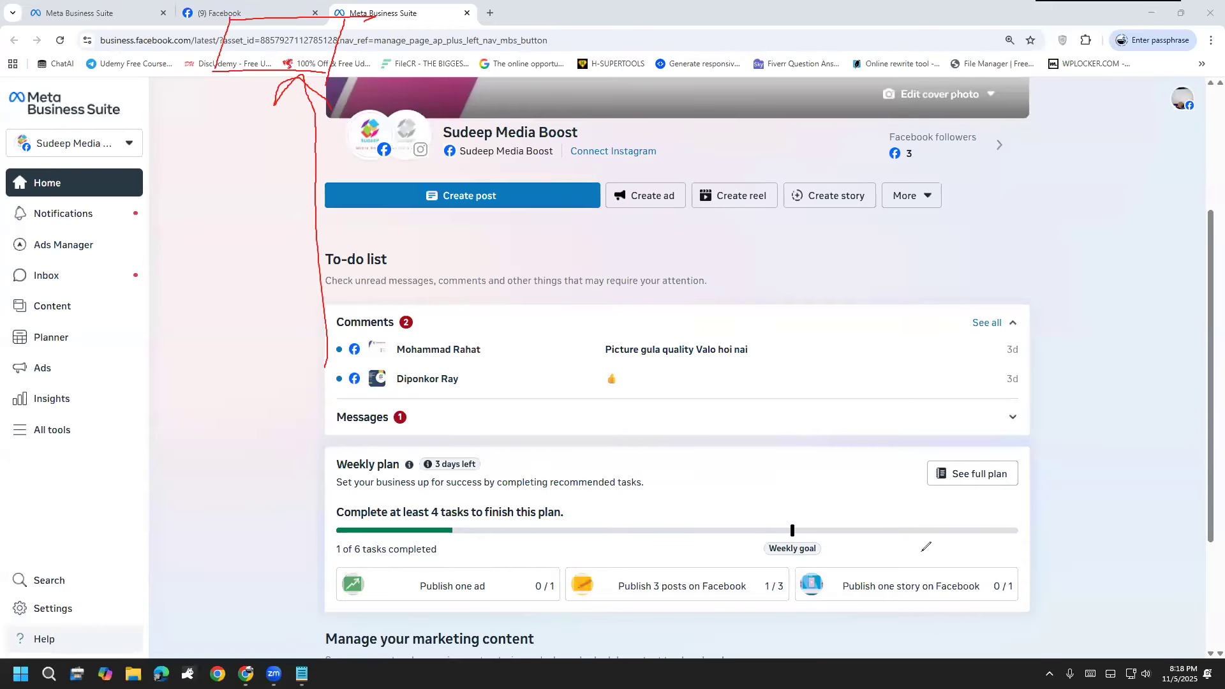
left_click(42, 570)
Step: Copy the Sudeep Media Boost asset ID from the web address and return to the dialog for finding an existing Page
left_click(349, 42)
left_click(349, 42)
left_click_drag(346, 42, 301, 63)
key("ctrl+c")
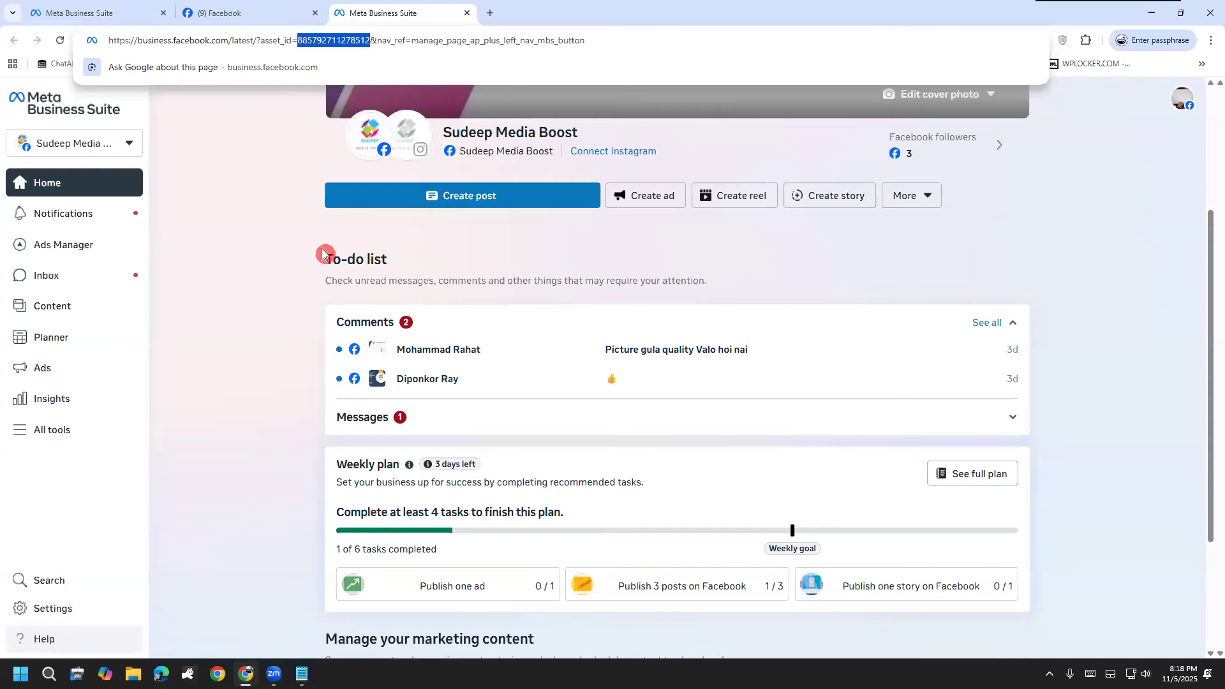
left_click(294, 14)
left_click(87, 9)
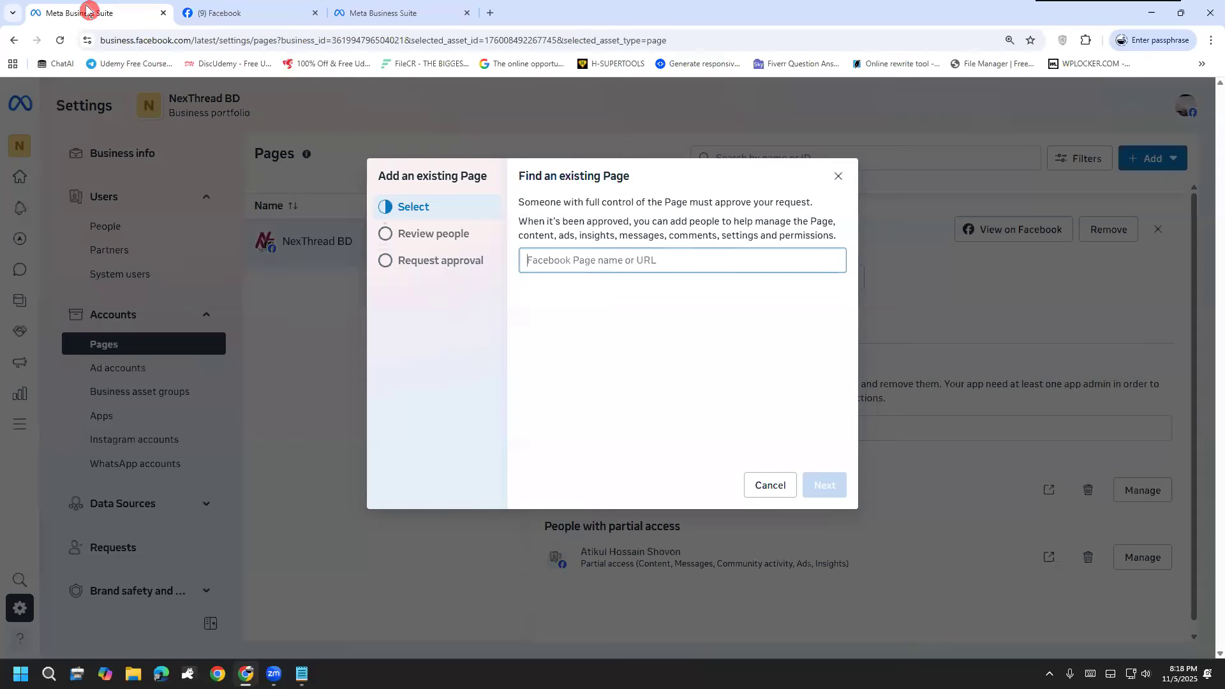
Step: Look up the Sudeep Media Boost Page by its copied asset ID, select it, and continue to the review of people
key("ctrl+v")
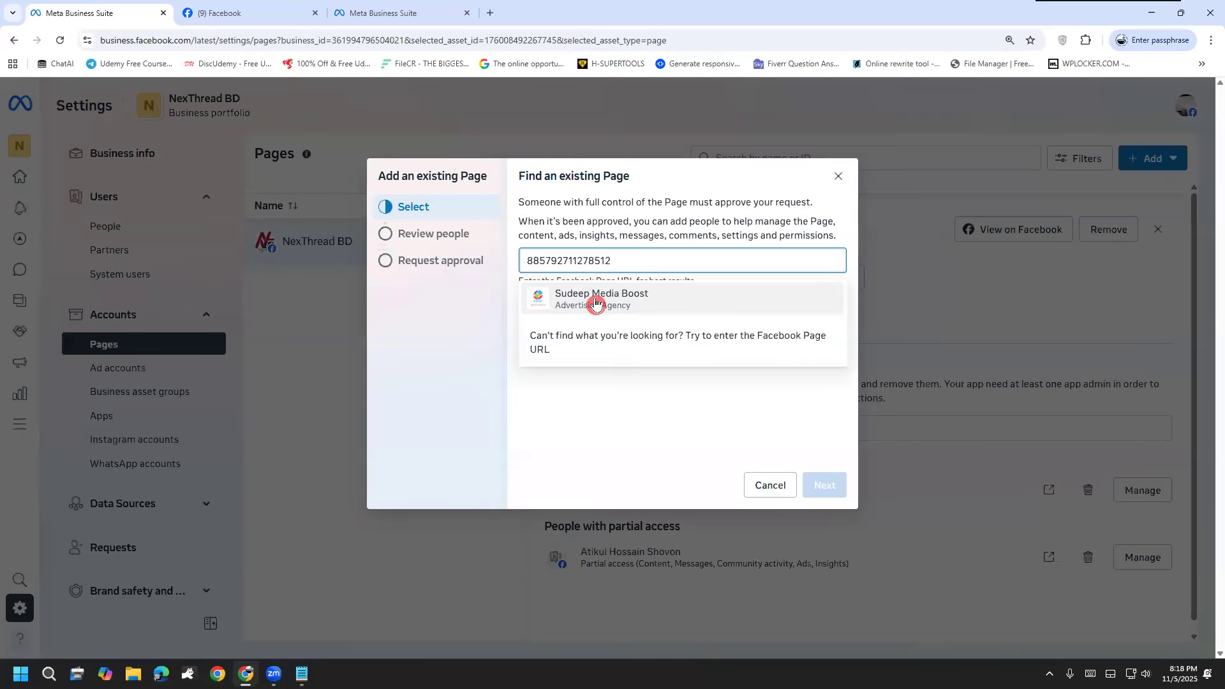
left_click(596, 303)
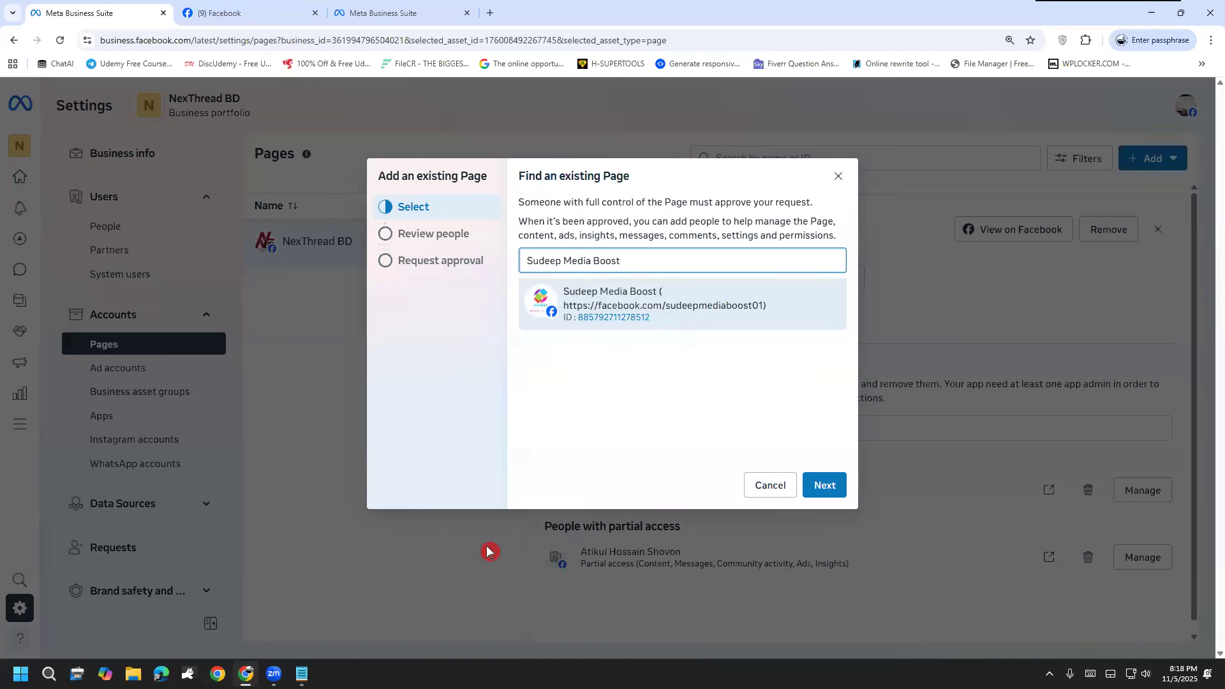
left_click(839, 489)
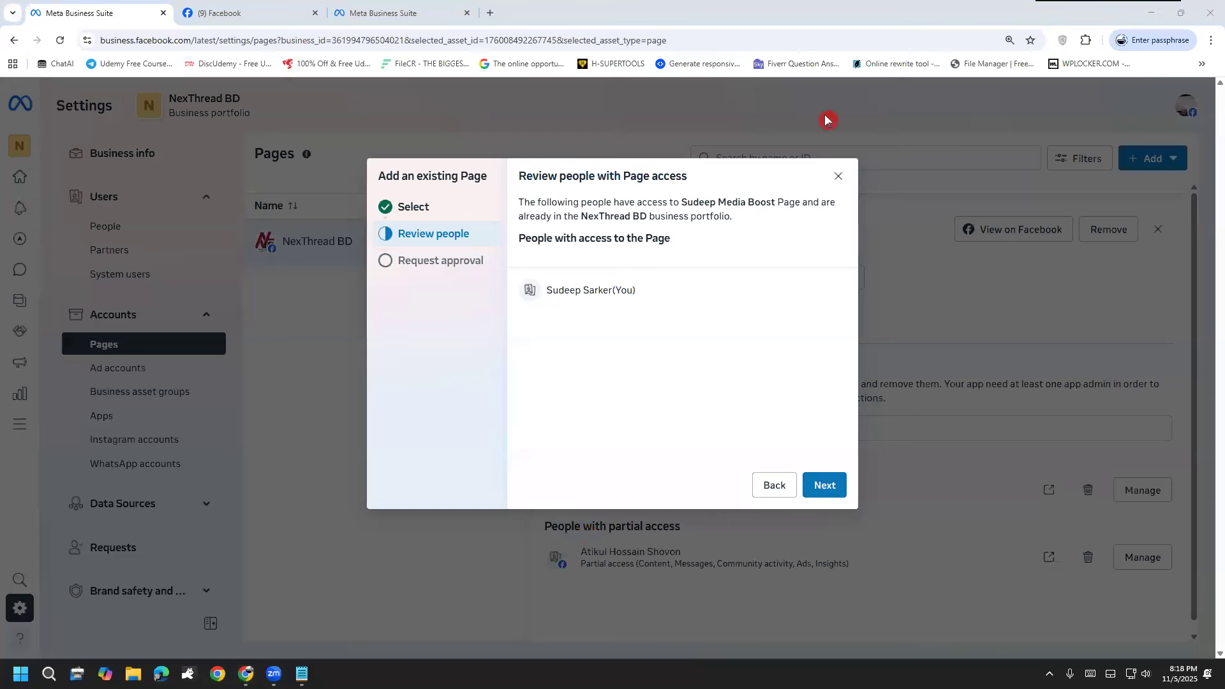
Step: Draw freehand marks over the list of people with Page access, clear them, and leave the dialog without adding the Page
mouse_move(554, 343)
left_mouse_down()
mouse_move(562, 335)
mouse_move(510, 334)
mouse_move(621, 391)
left_mouse_up()
left_click_drag(637, 281, 631, 346)
mouse_move(611, 293)
left_mouse_down()
mouse_move(685, 328)
mouse_move(669, 352)
left_mouse_up()
mouse_move(704, 239)
left_mouse_down()
mouse_move(722, 297)
mouse_move(702, 253)
left_mouse_up()
left_click_drag(711, 320, 713, 329)
left_click_drag(685, 249, 742, 185)
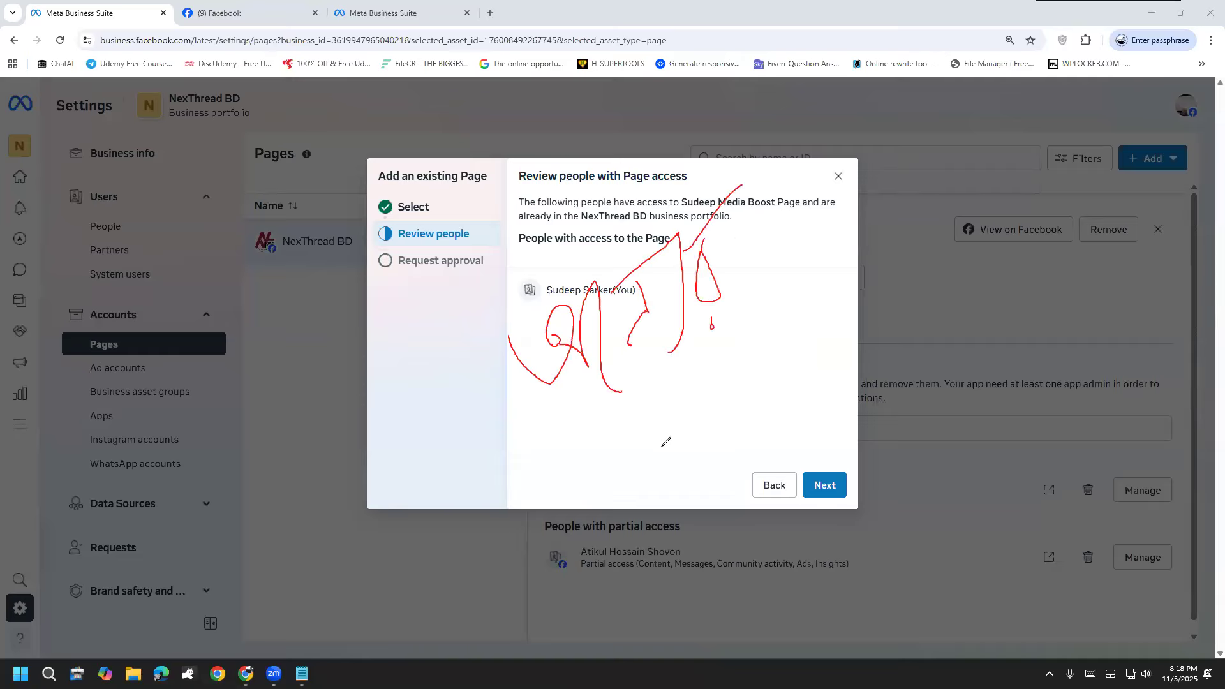
left_click(55, 528)
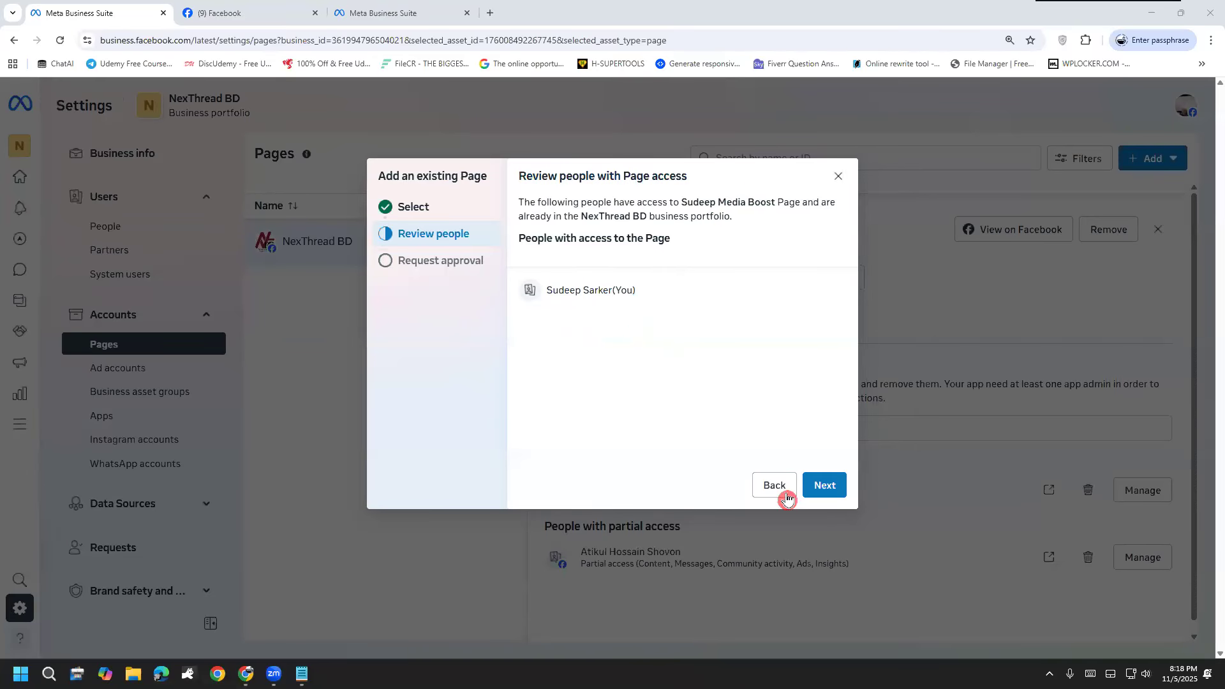
left_click(777, 487)
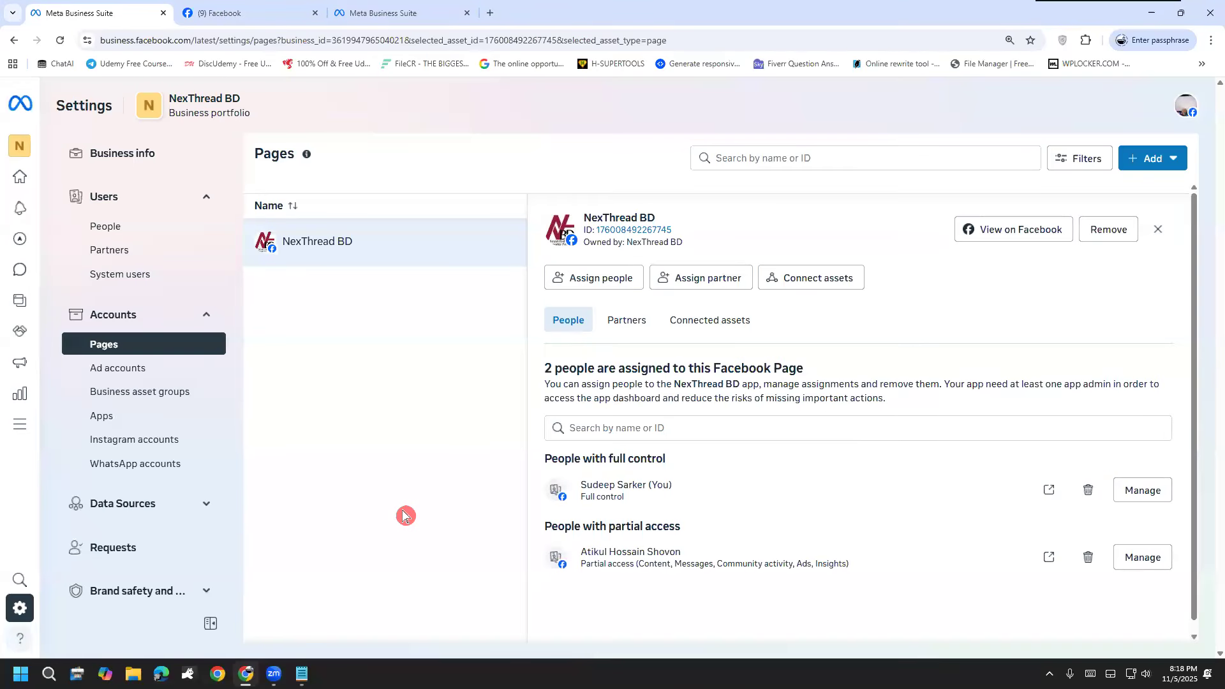
Step: Open the portfolio's Ad accounts settings, handwrite "Dual" over the empty page, and circle the word
left_click(142, 367)
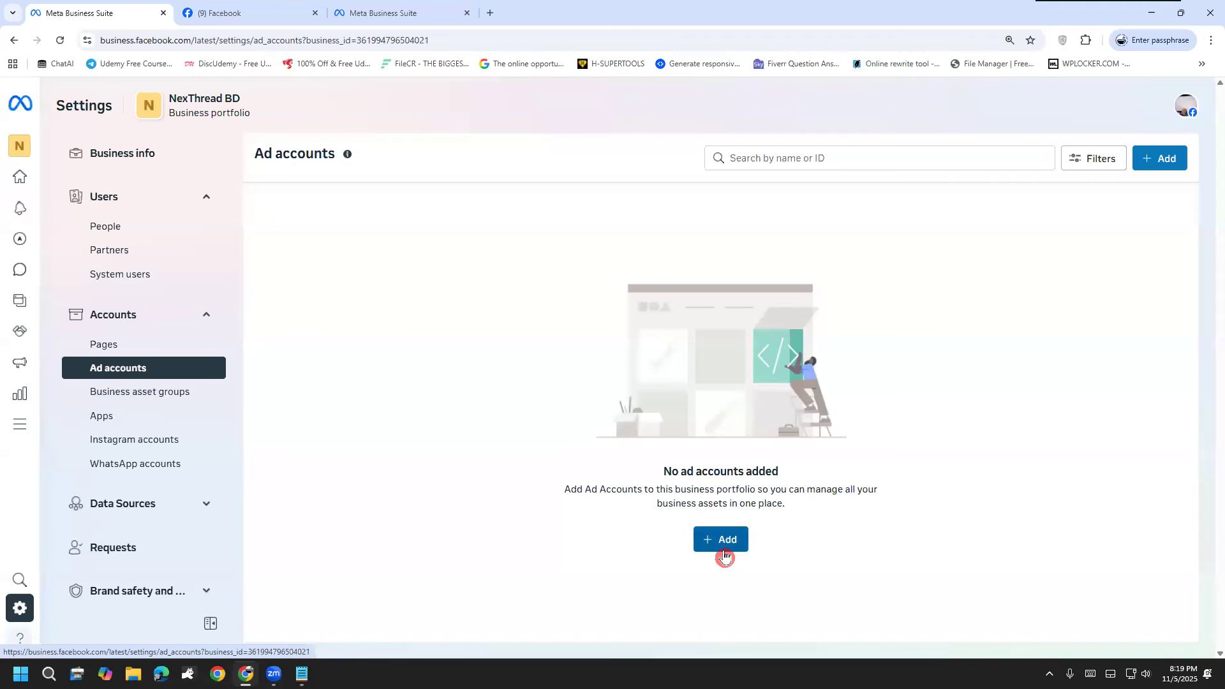
left_click_drag(471, 257, 490, 364)
mouse_move(461, 274)
left_mouse_down()
mouse_move(547, 319)
mouse_move(463, 383)
left_mouse_up()
left_click_drag(553, 305, 600, 354)
mouse_move(624, 295)
left_mouse_down()
mouse_move(620, 350)
mouse_move(632, 242)
mouse_move(664, 333)
left_mouse_up()
mouse_move(494, 458)
left_mouse_down()
mouse_move(763, 203)
mouse_move(403, 367)
mouse_move(536, 415)
left_mouse_up()
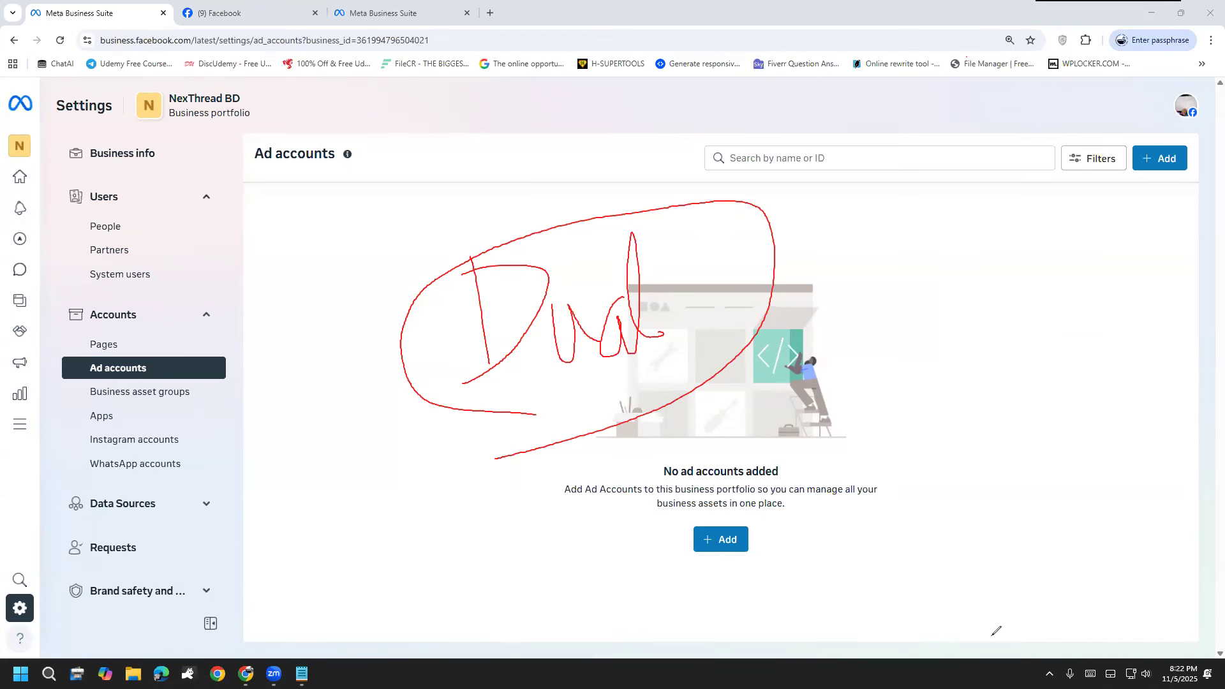
Step: Underline and tick the handwritten "Dual" with freehand strokes, and clear all the marks from the Ad accounts page
left_click_drag(568, 391, 680, 345)
mouse_move(682, 359)
left_mouse_down()
mouse_move(686, 372)
mouse_move(786, 271)
left_mouse_up()
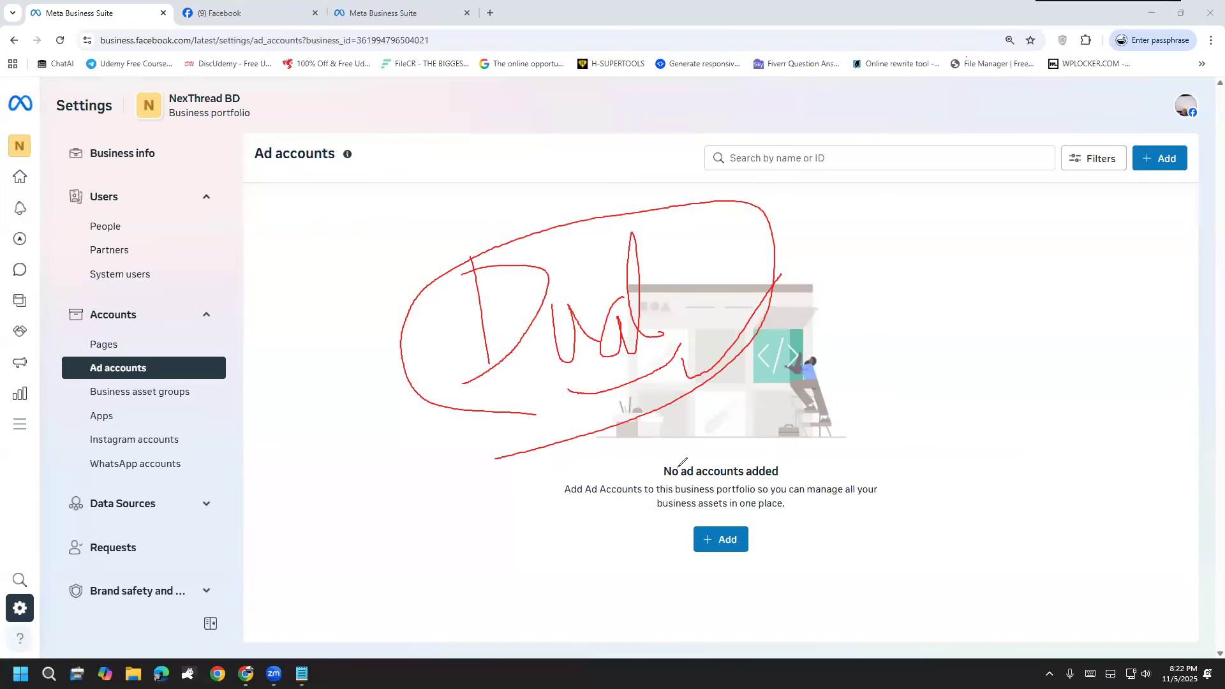
mouse_move(563, 375)
left_mouse_down()
mouse_move(578, 391)
mouse_move(603, 386)
mouse_move(754, 283)
left_mouse_up()
mouse_move(669, 327)
left_mouse_down()
mouse_move(690, 424)
mouse_move(782, 275)
left_mouse_up()
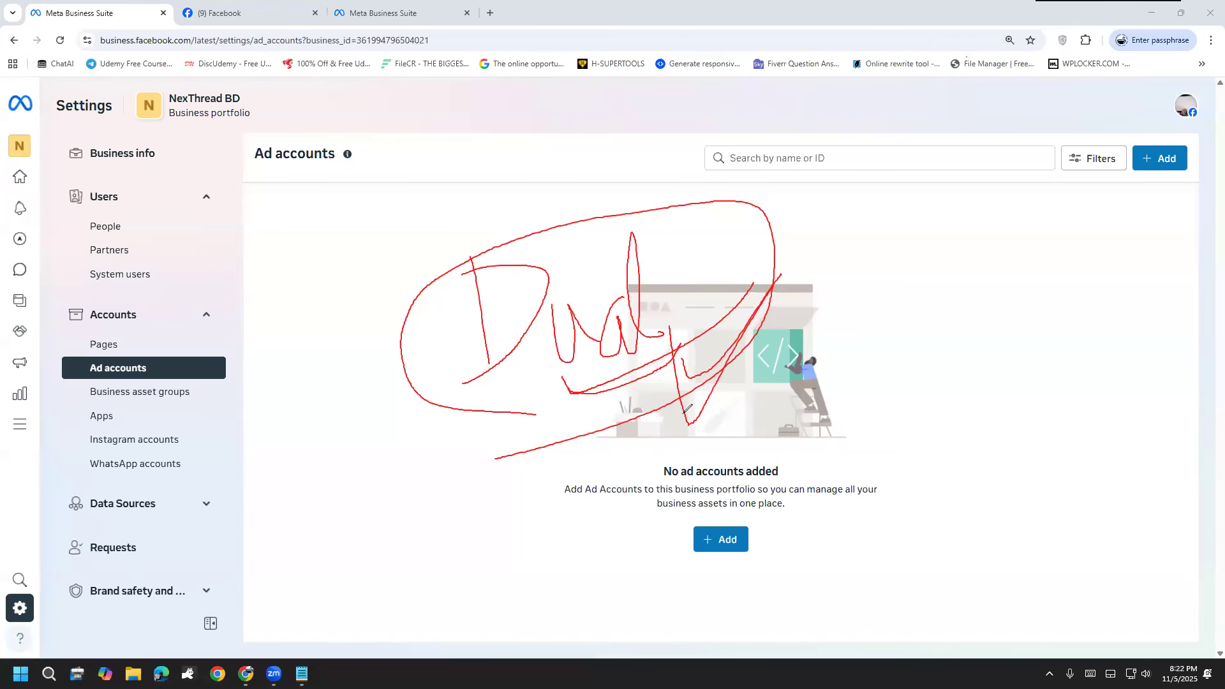
mouse_move(545, 374)
left_mouse_down()
mouse_move(563, 397)
mouse_move(675, 357)
left_mouse_up()
left_click(51, 520)
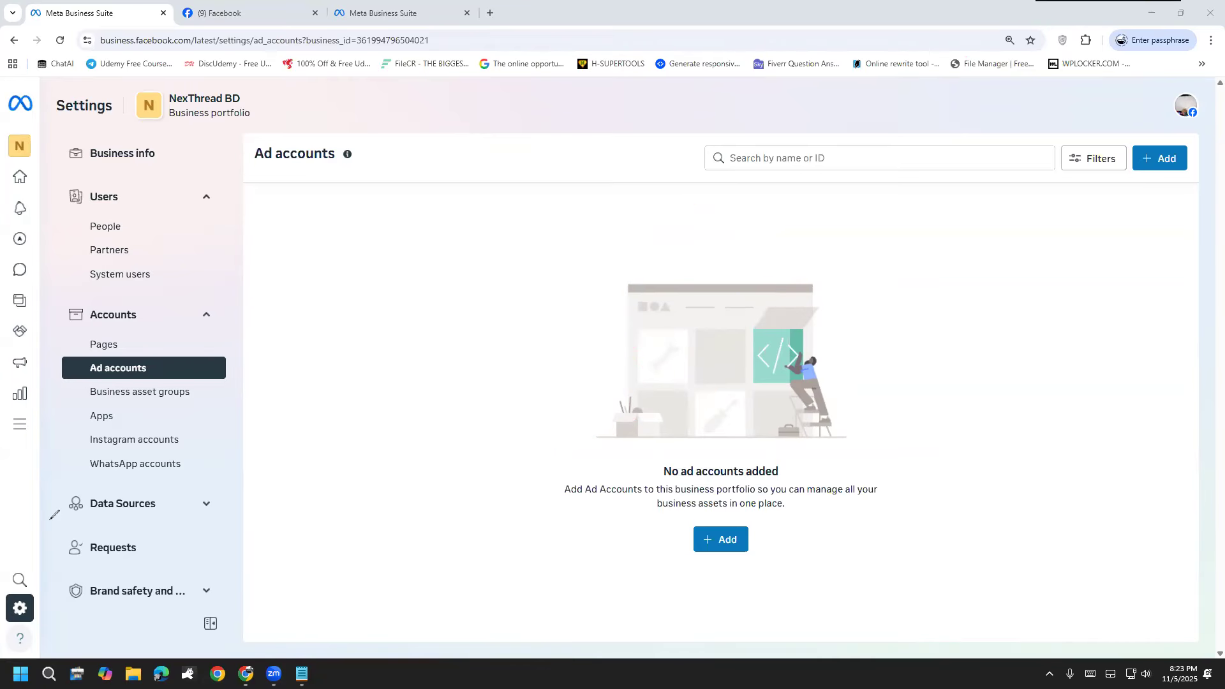
left_click(598, 594)
Step: Start creating a new ad account for the portfolio and set its time zone to (GMT+06:00) Asia/Dhaka
left_click(720, 539)
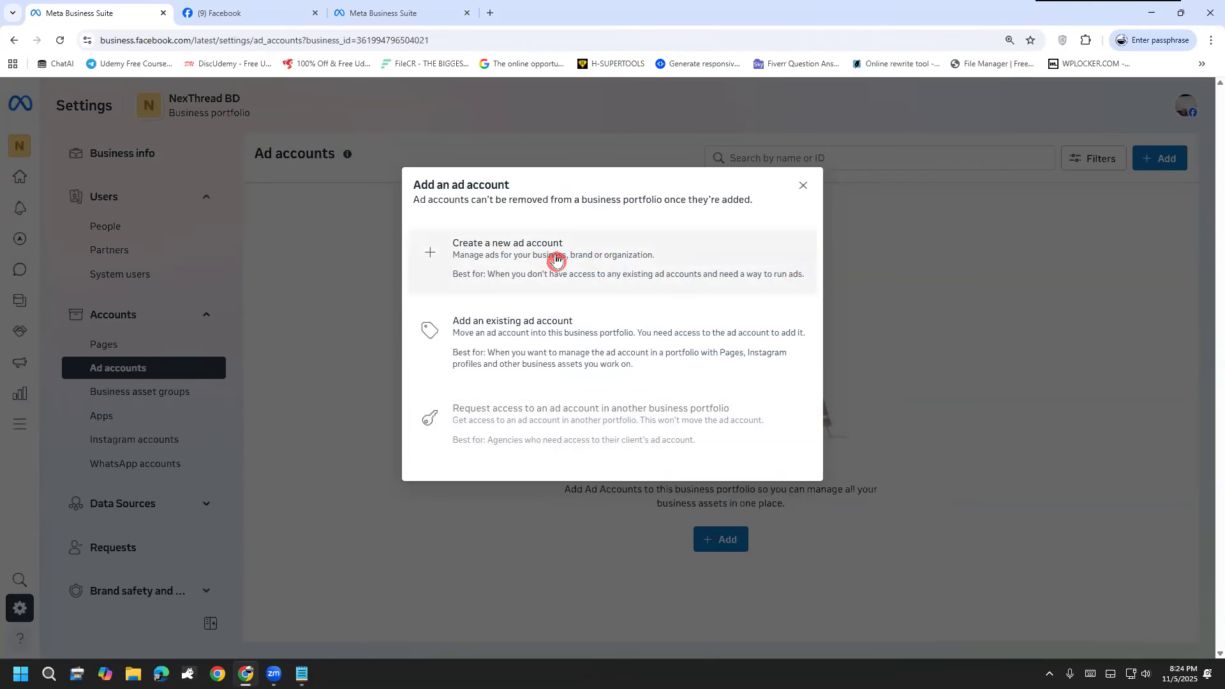
left_click(556, 258)
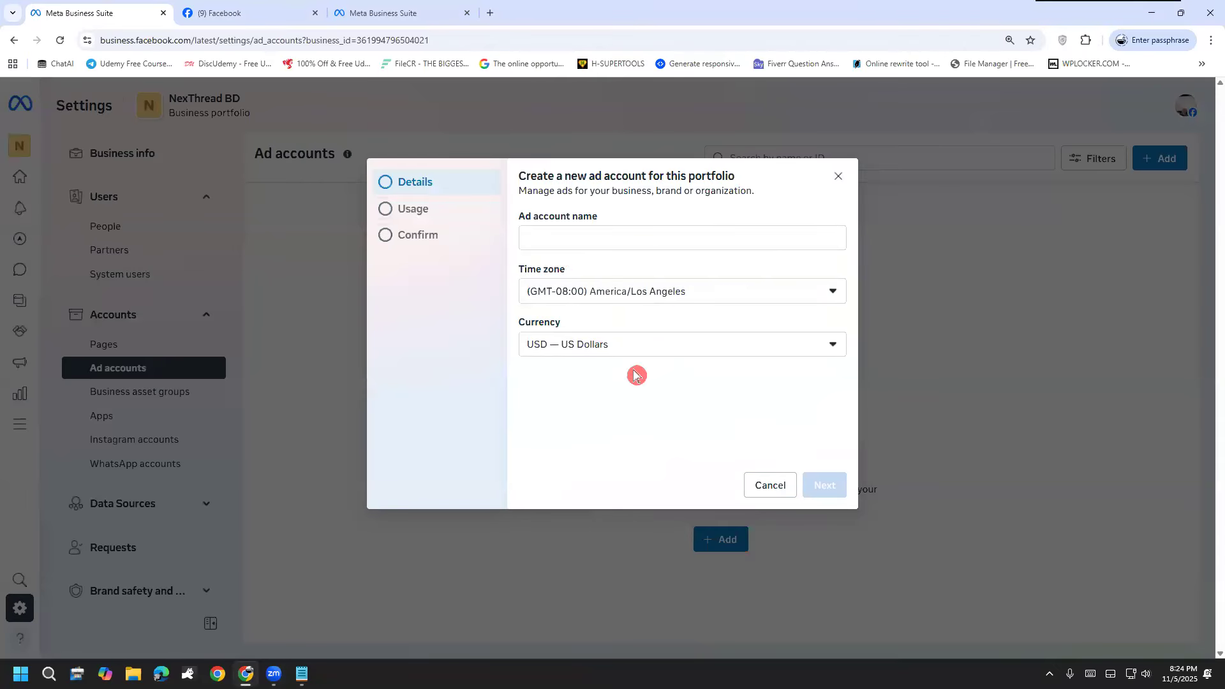
left_click(578, 238)
left_click(705, 302)
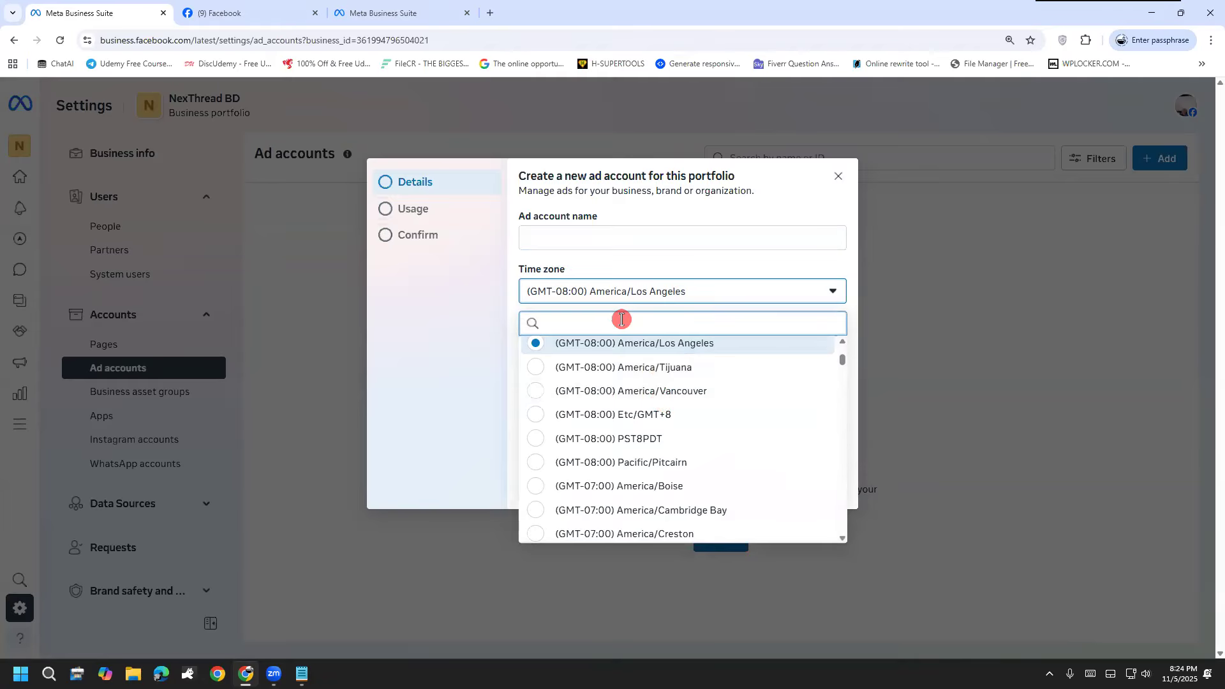
type("DHaka")
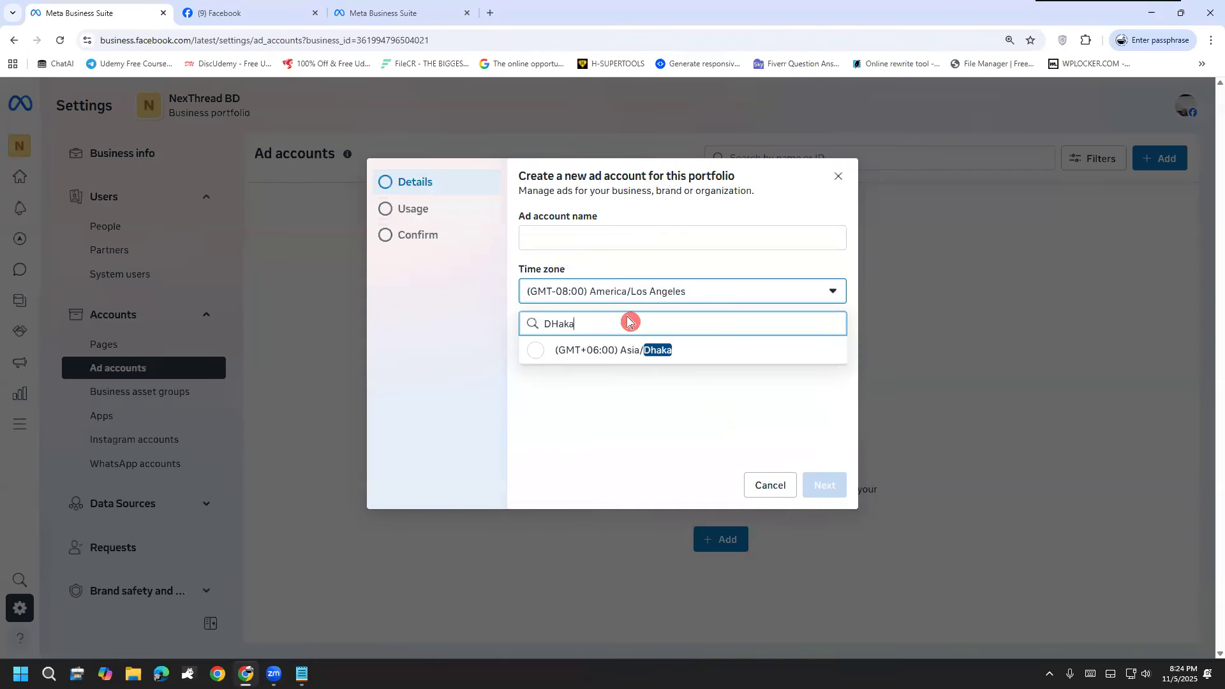
left_click(634, 349)
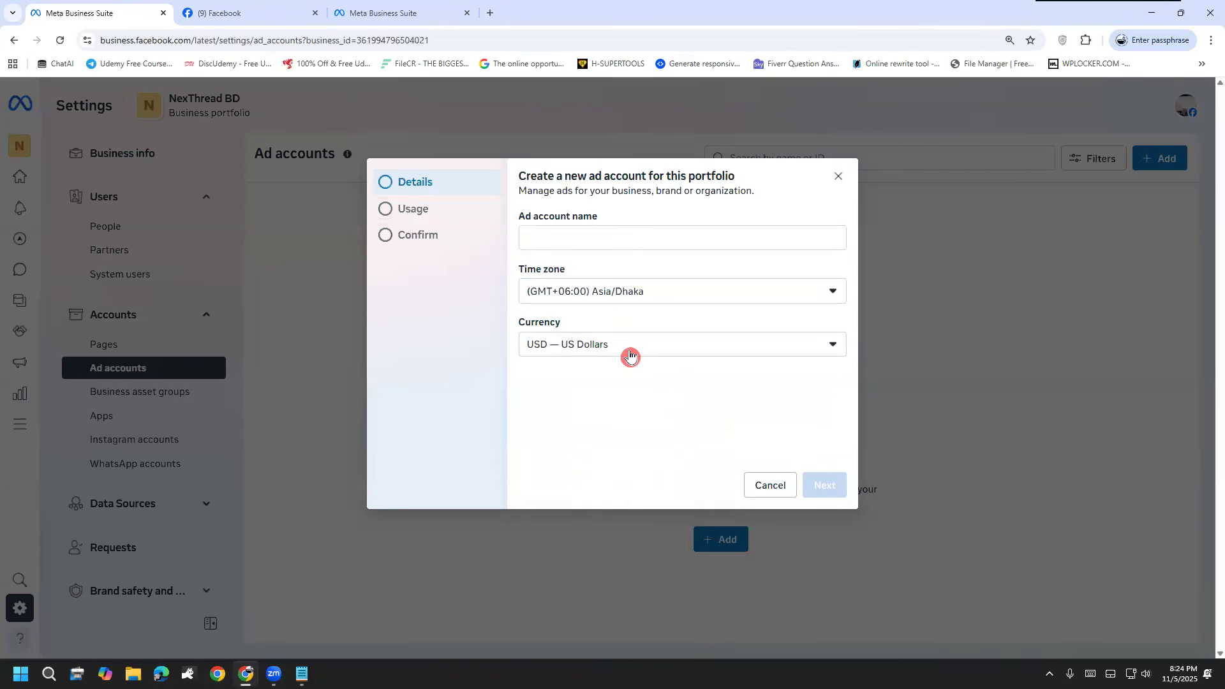
Step: Name the new ad account "Sony" and continue to the usage settings
left_click(604, 231)
type("Sony")
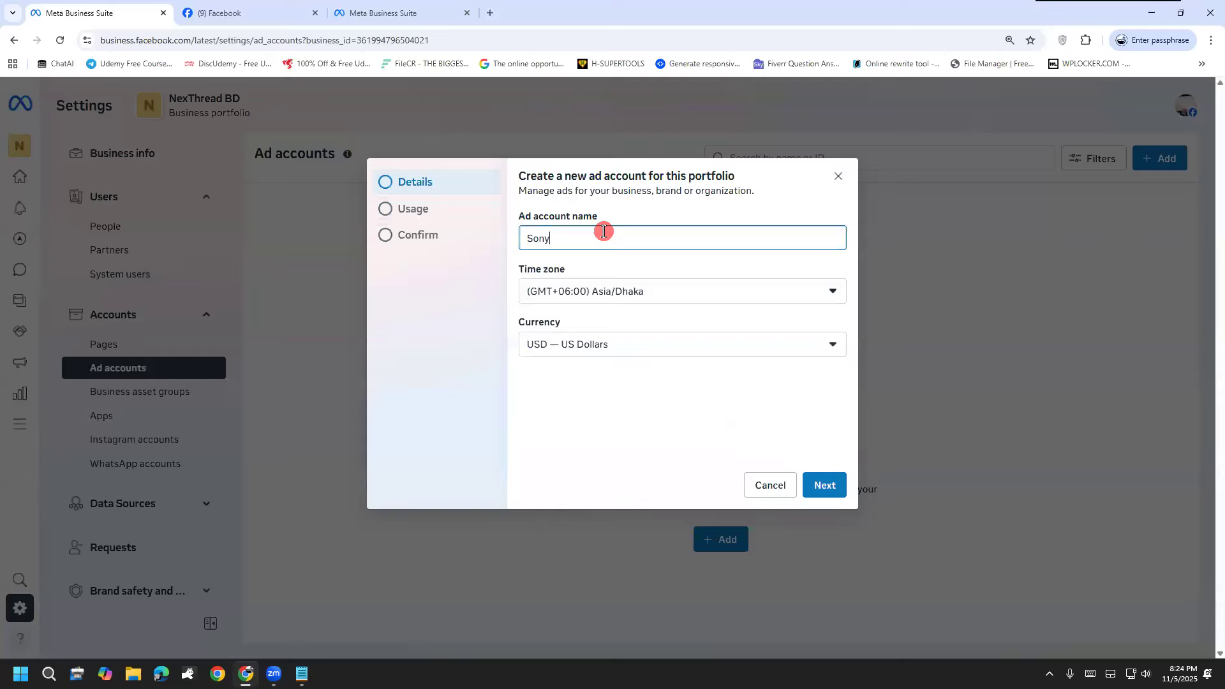
left_click(828, 472)
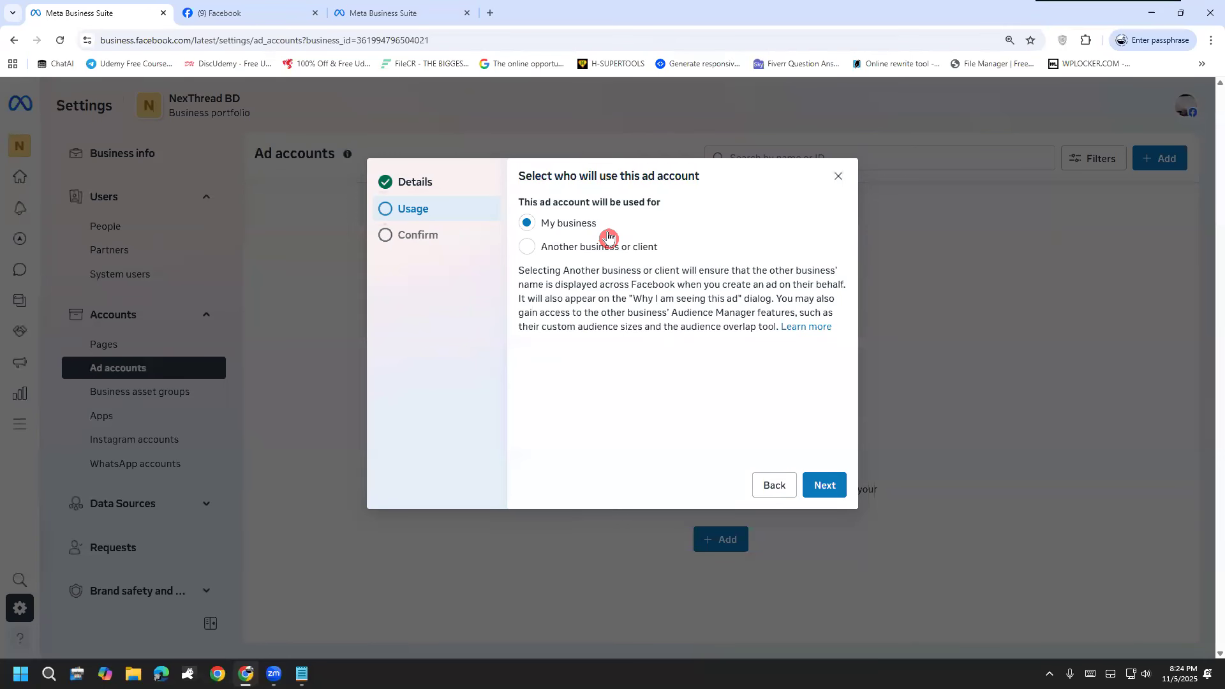
Step: Check the options for another business or client, set the ad account's usage back to My business, and continue to confirmation
left_click(611, 246)
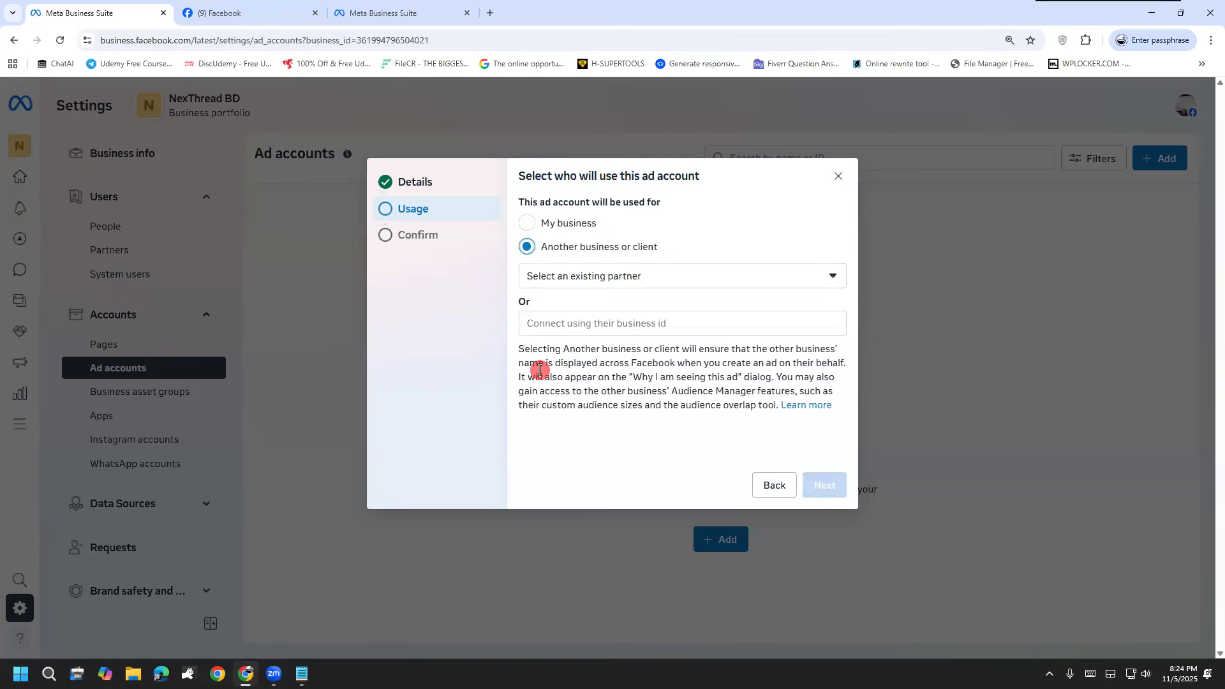
left_click(626, 282)
left_click(619, 286)
left_click(544, 223)
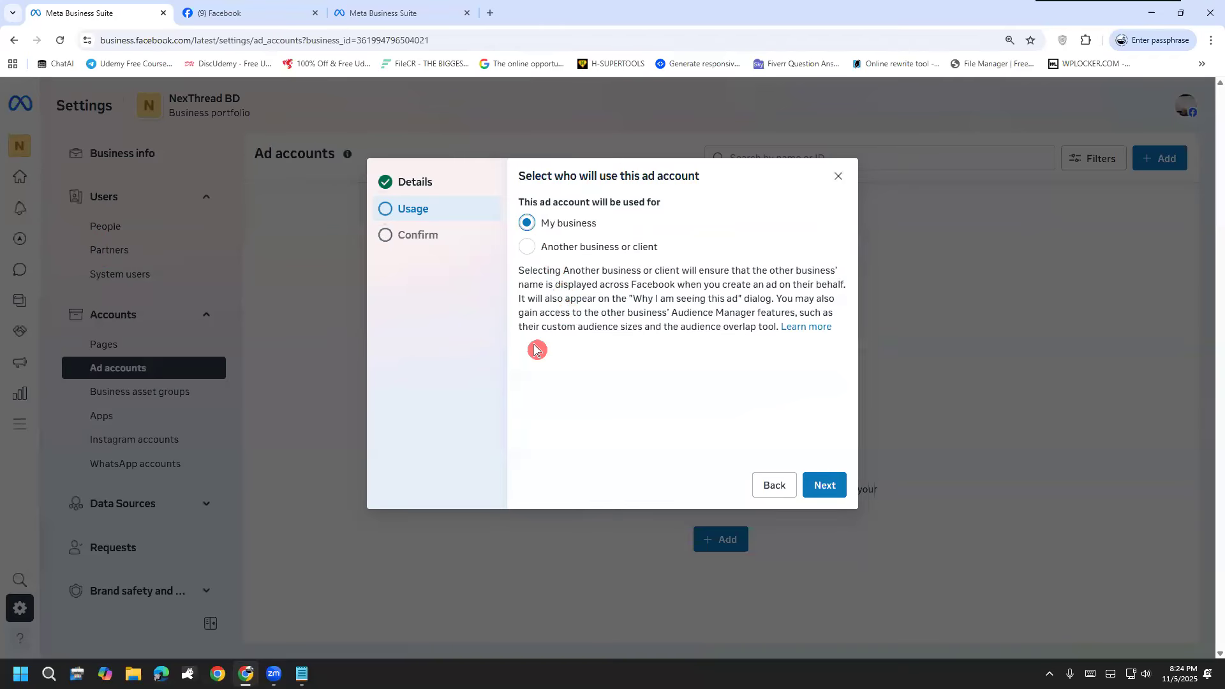
left_click(811, 483)
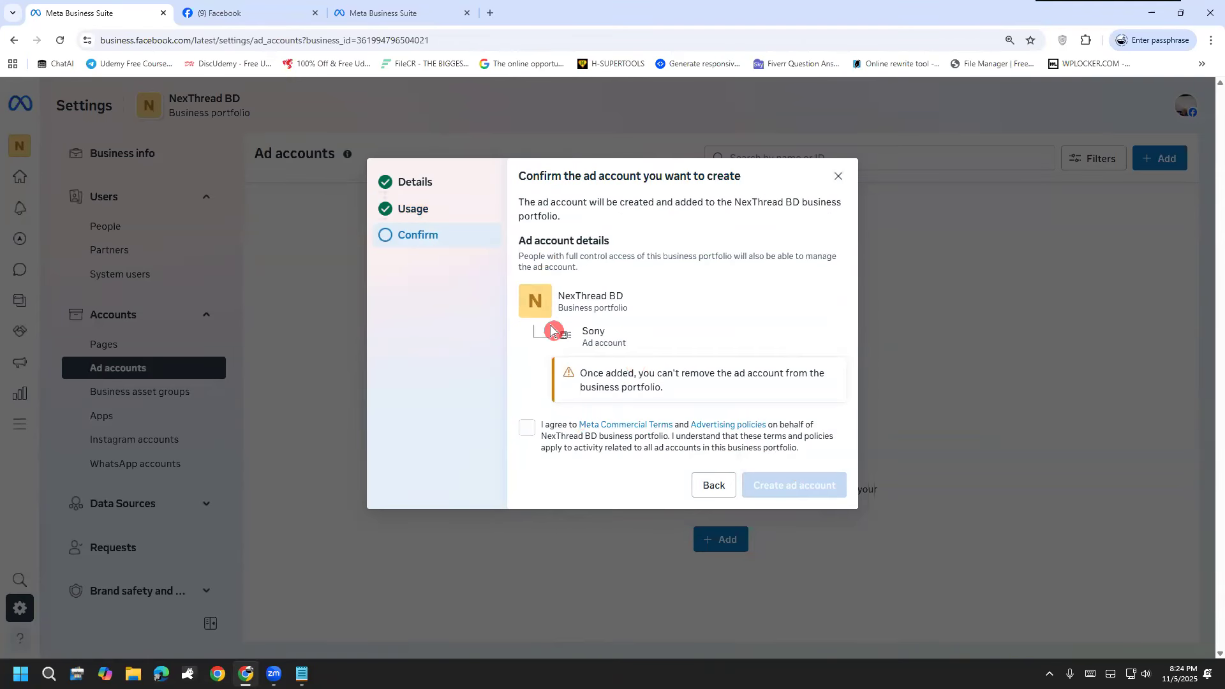
Step: Highlight the ad account's details, agree to the terms, and go back to leave the dialog without creating the account
left_click_drag(586, 331, 661, 345)
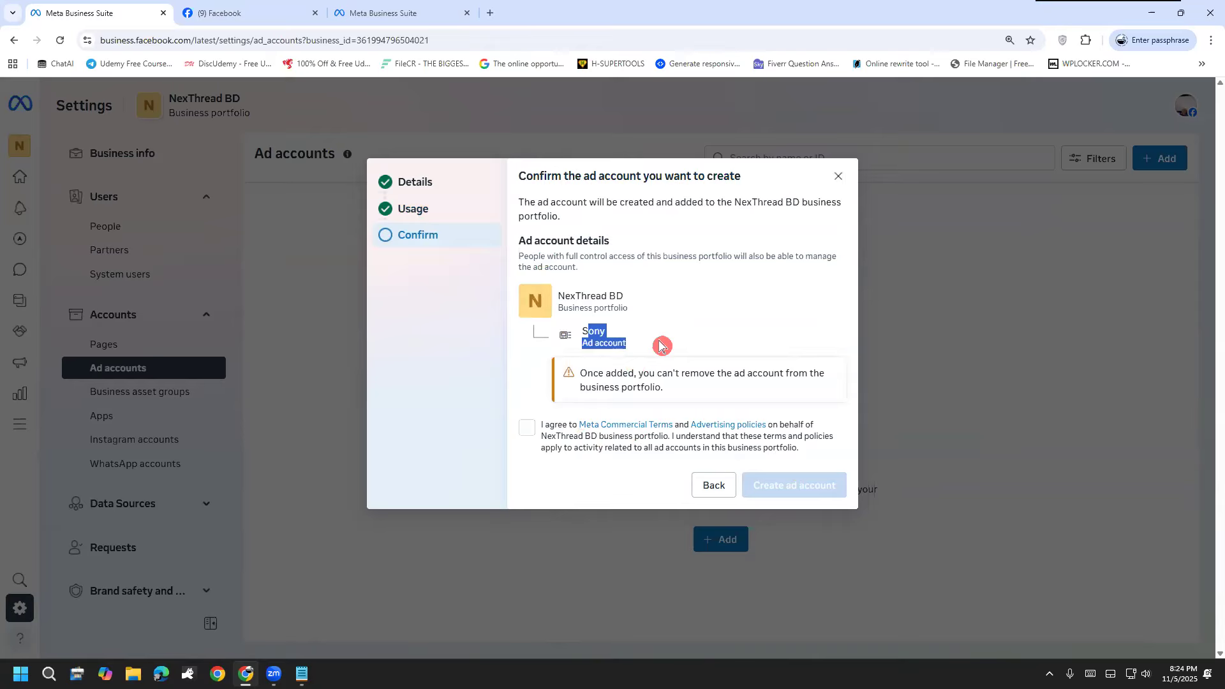
left_click(528, 426)
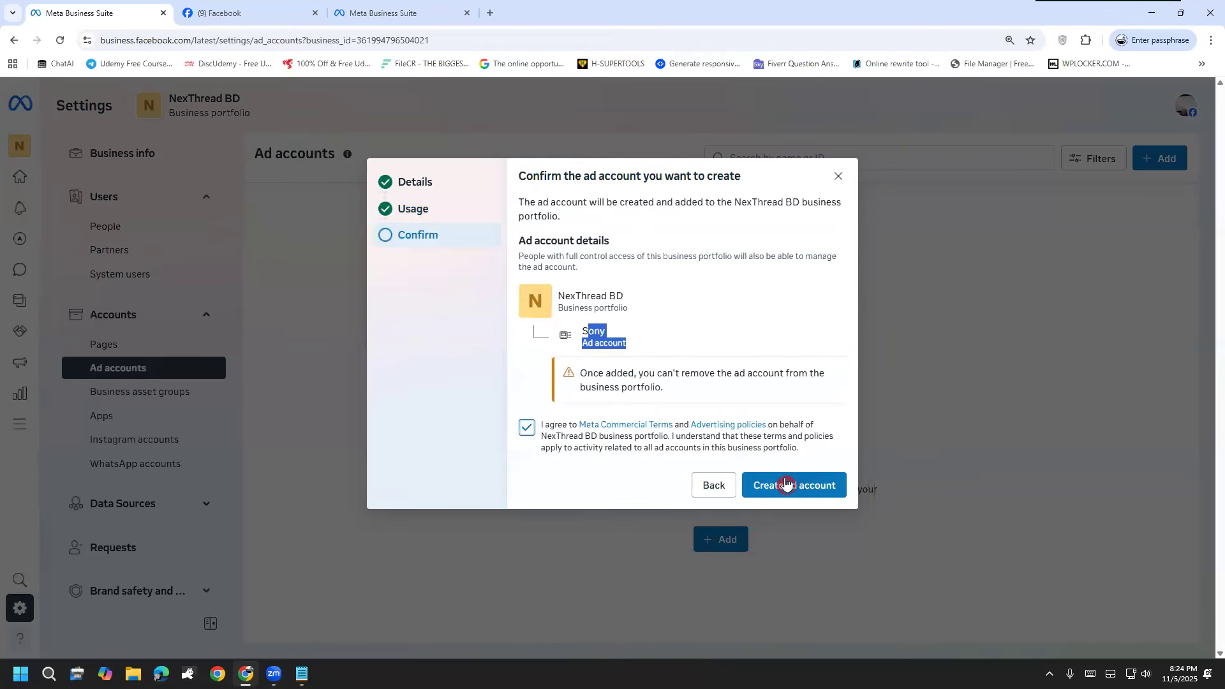
left_click(717, 488)
left_click(771, 486)
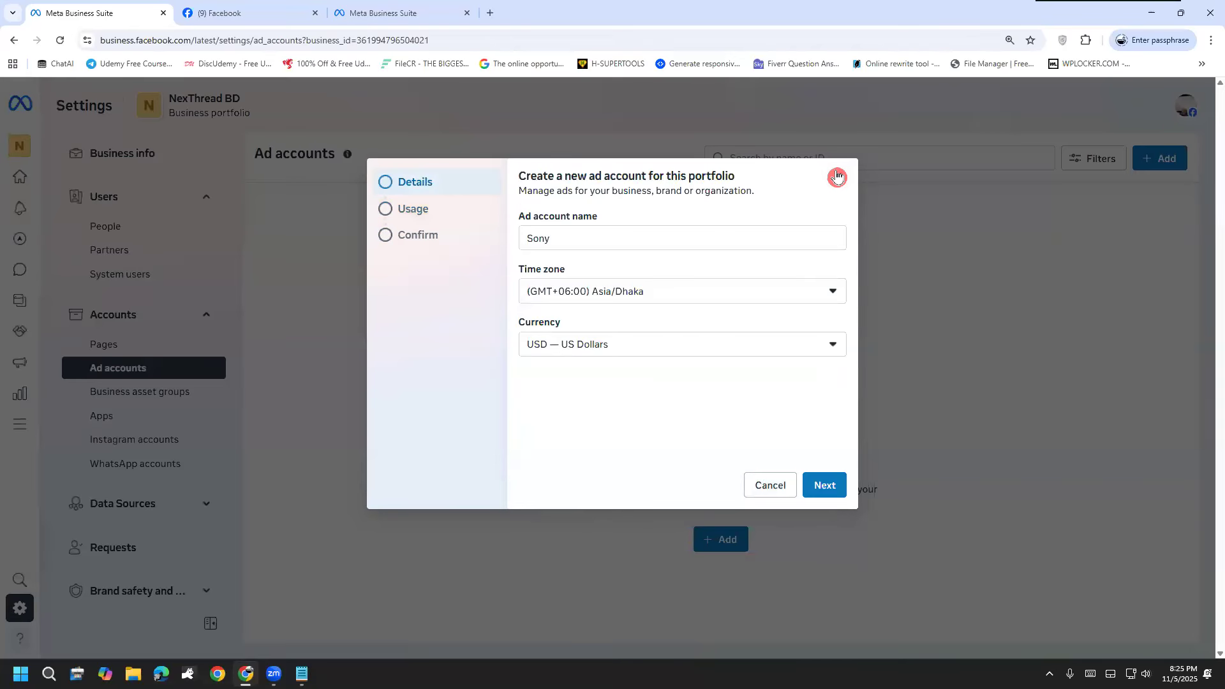
left_click(837, 176)
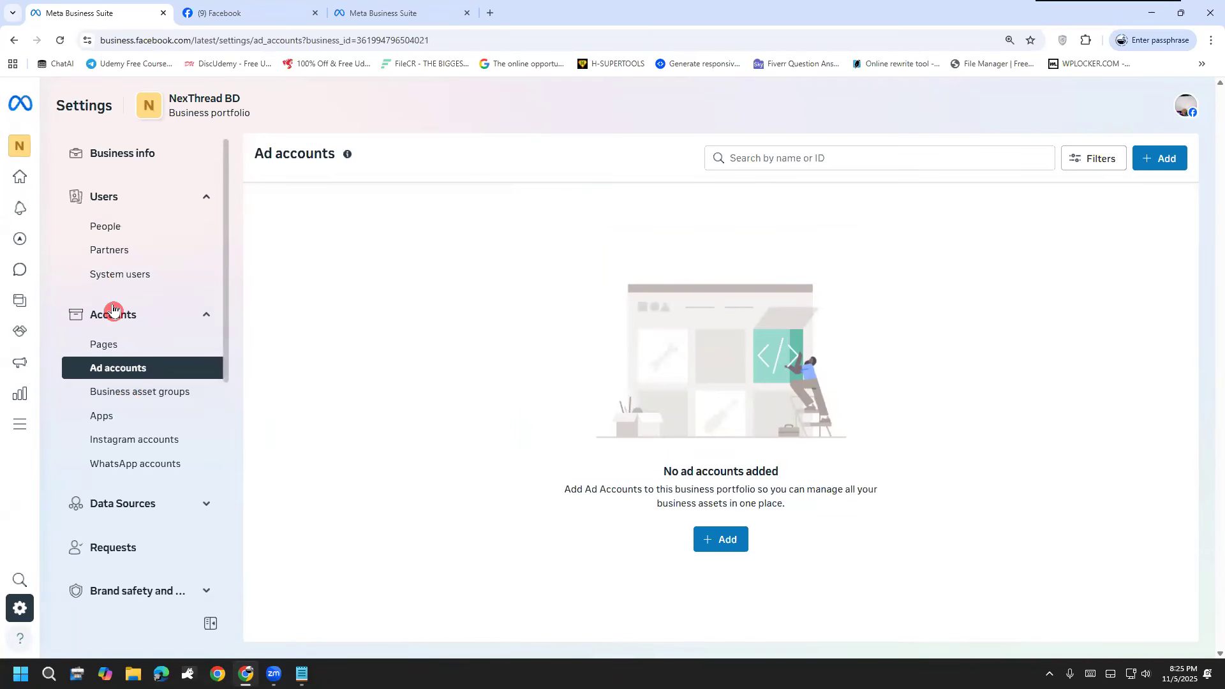
Step: Enter the web address adsmanager.facebook.com/adsmanager/ in the browser and copy it without loading the page
scroll(102, 516, "down", 2)
scroll(104, 514, "up", 2)
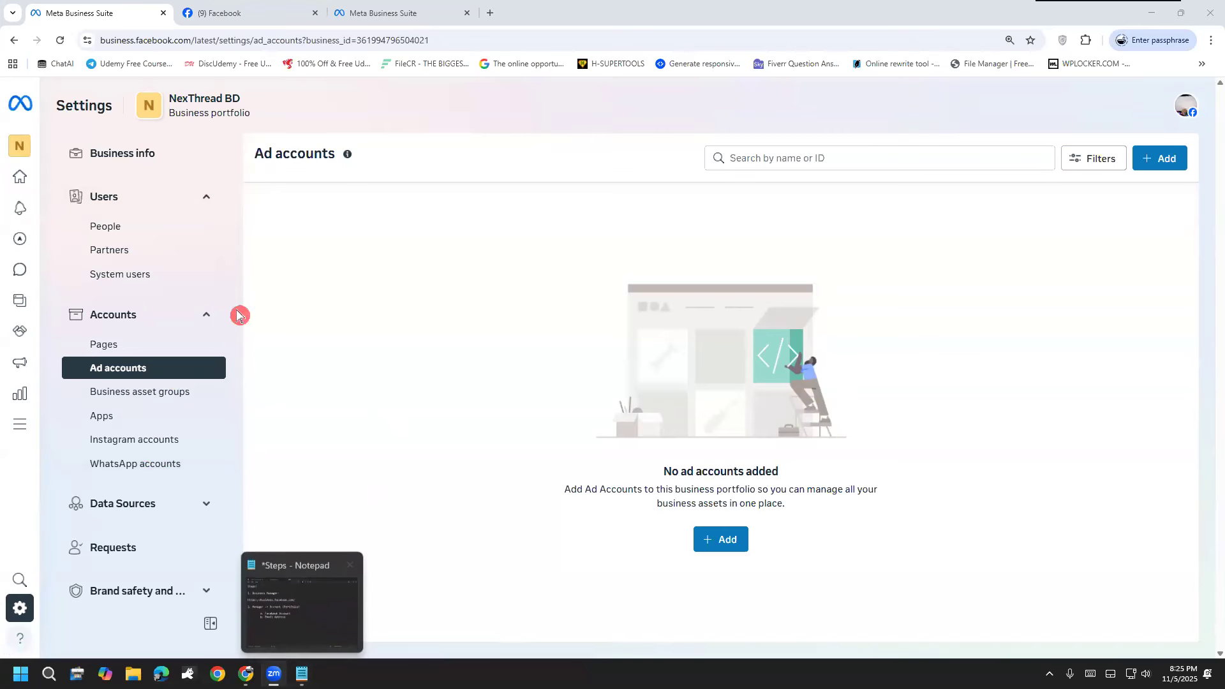
left_click(215, 41)
type("ads")
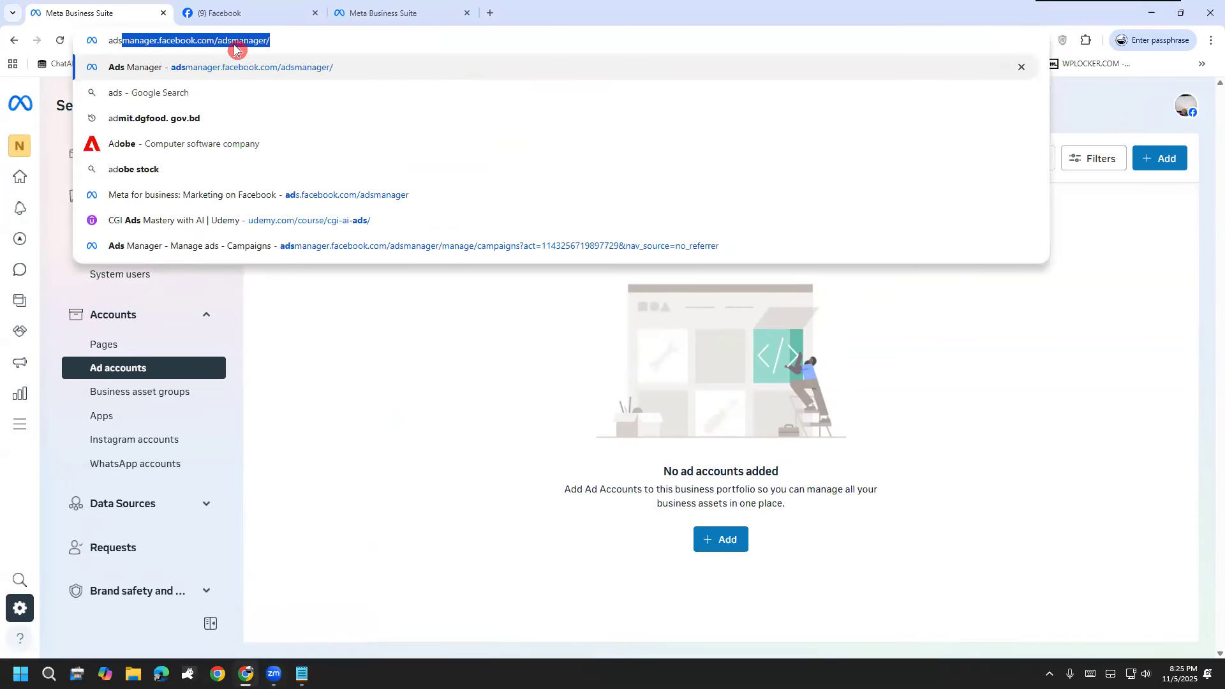
left_click_drag(317, 37, 11, 39)
key("ctrl+c")
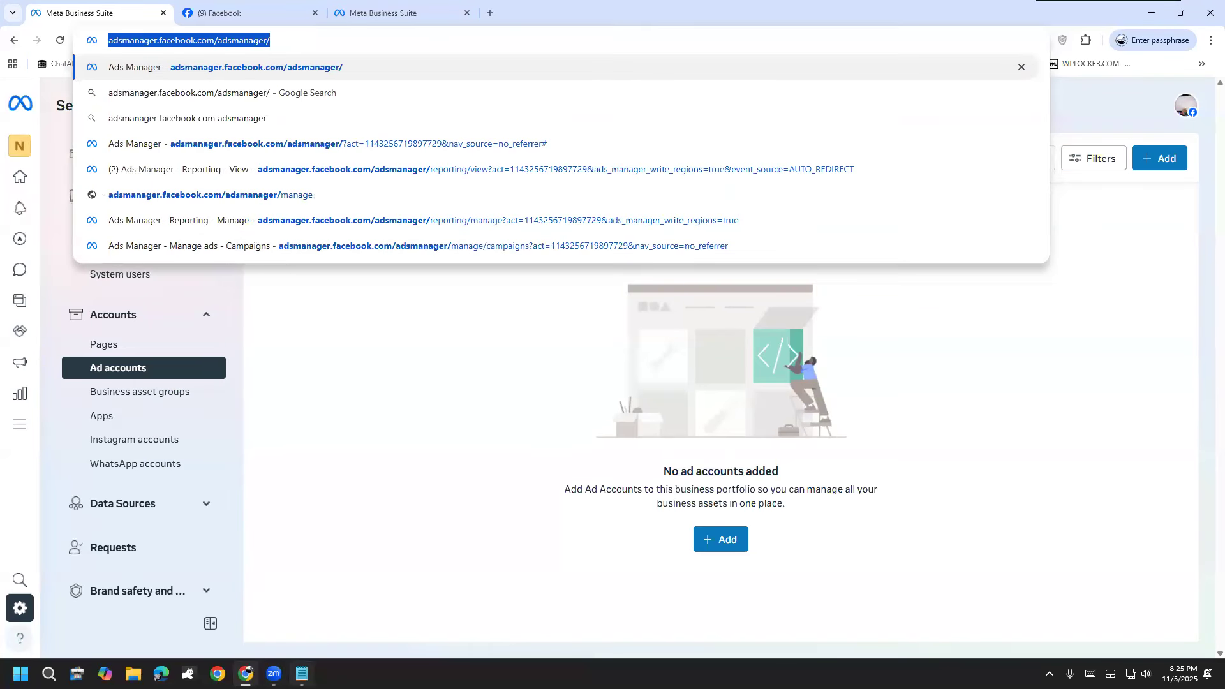
Step: Switch to the Steps note in Notepad and add the line "3. Ads campaign ->" below the Email Address item
left_click(302, 674)
key("Return")
key("Return")
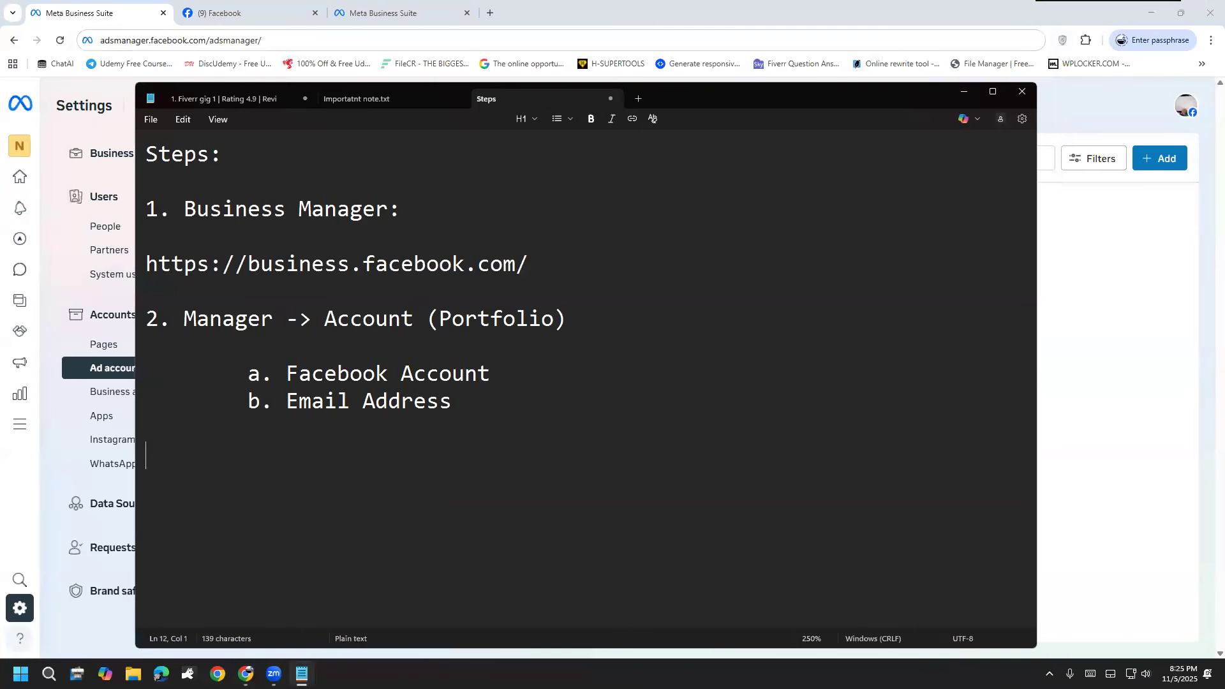
type("3. Ads campaign")
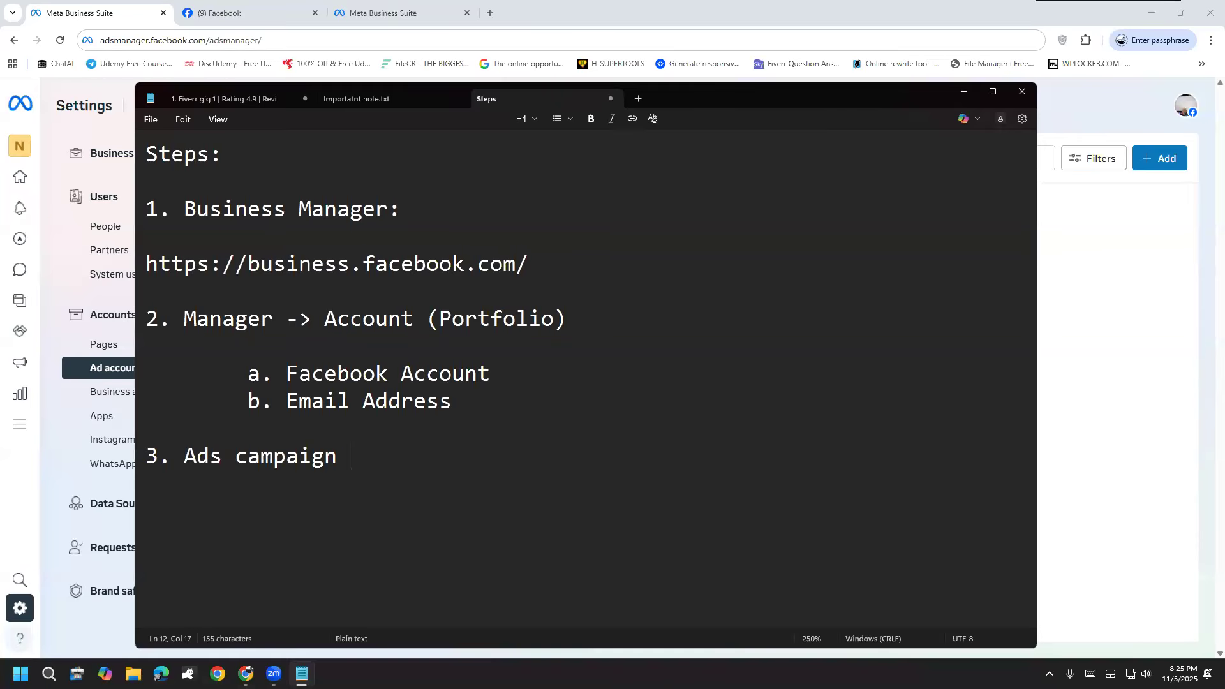
type(" -?")
key("BackSpace")
type(">")
Step: Paste the copied Ads Manager address on its own line below the third item of the note and highlight it
key("Return")
key("Return")
key("ctrl+v")
left_click_drag(326, 509, 693, 511)
left_click_drag(728, 512, 136, 525)
Step: Load Ads Manager in the browser and delete the draft campaign with the $100.00 lifetime budget
left_click(280, 38)
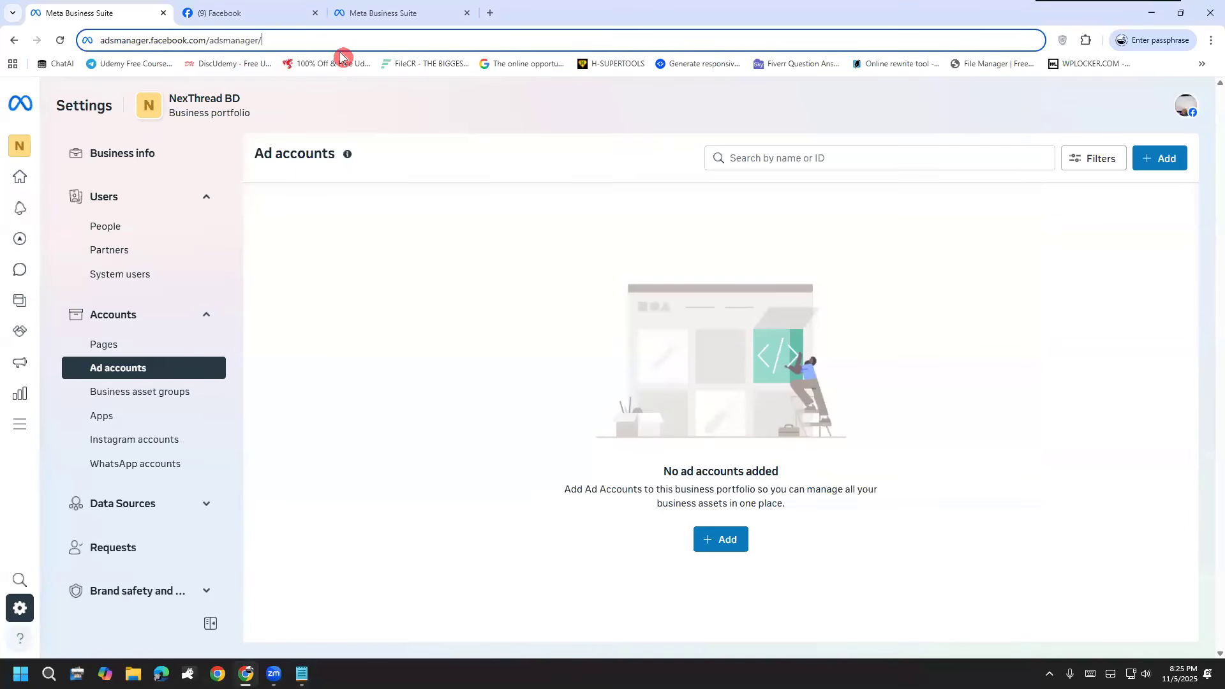
key("Return")
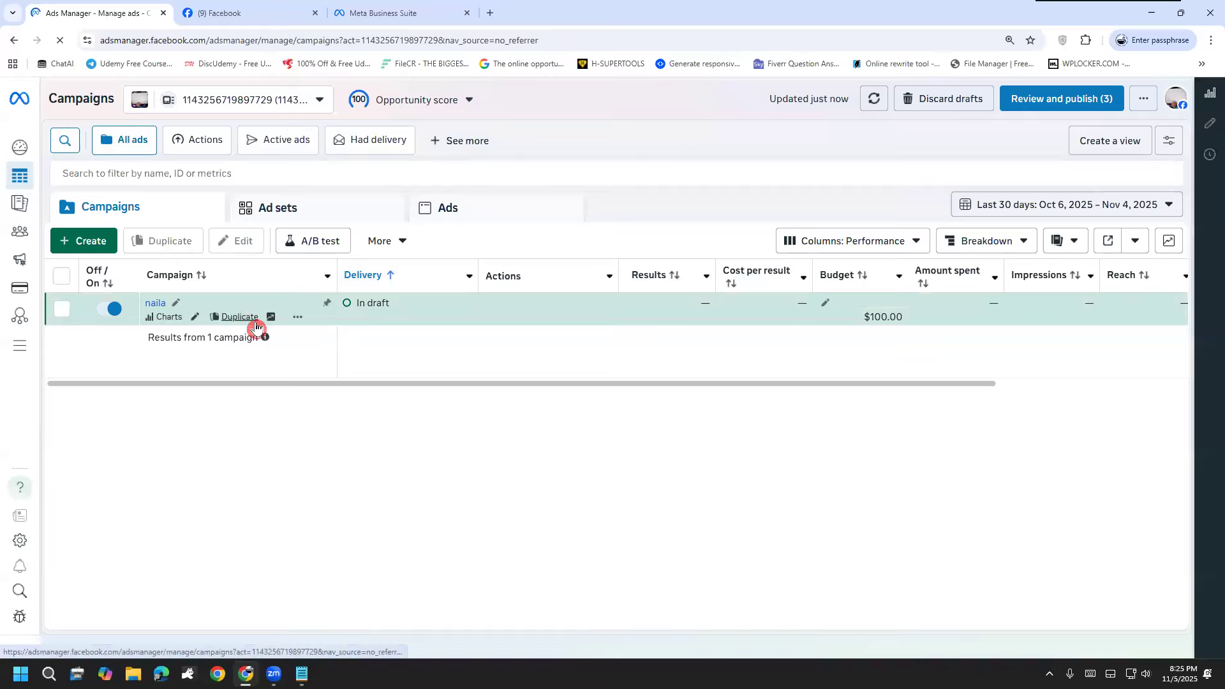
left_click(298, 317)
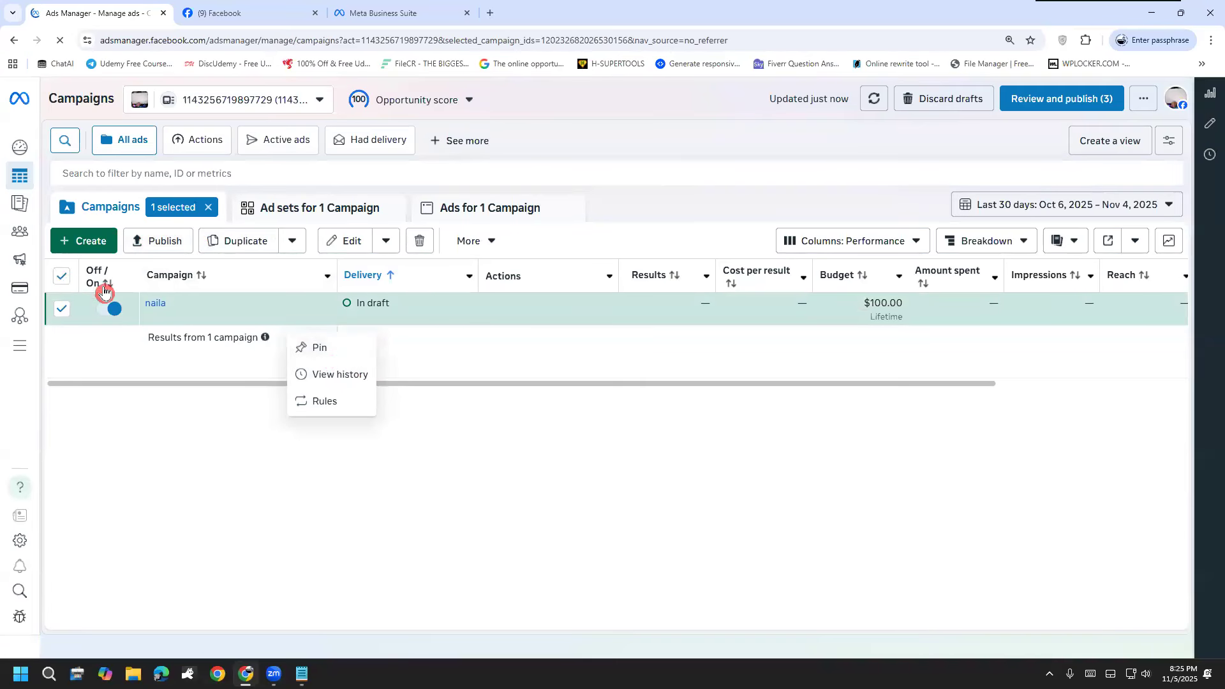
left_click(374, 522)
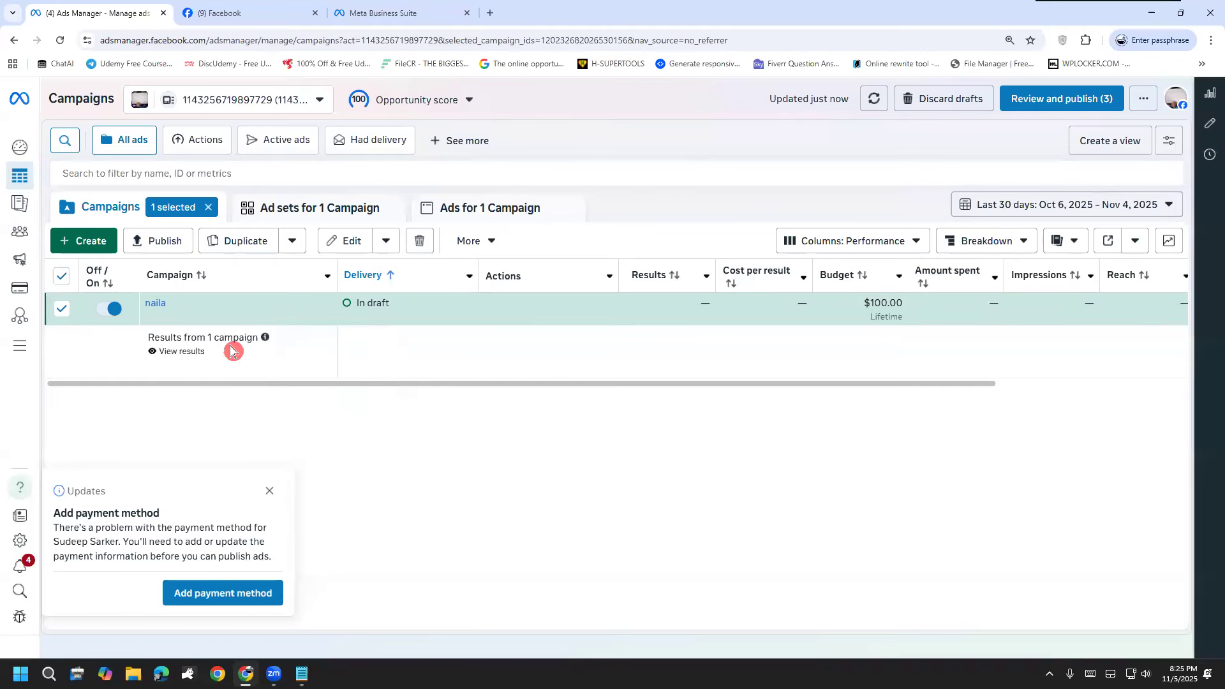
left_click(298, 317)
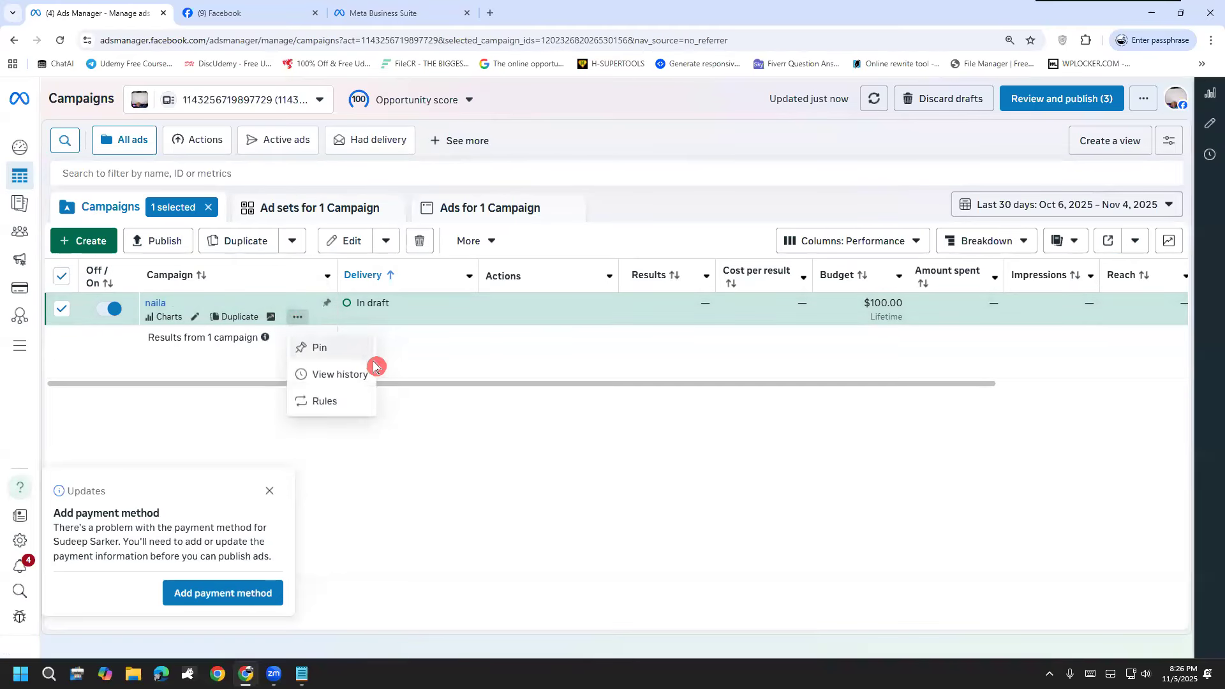
left_click(184, 413)
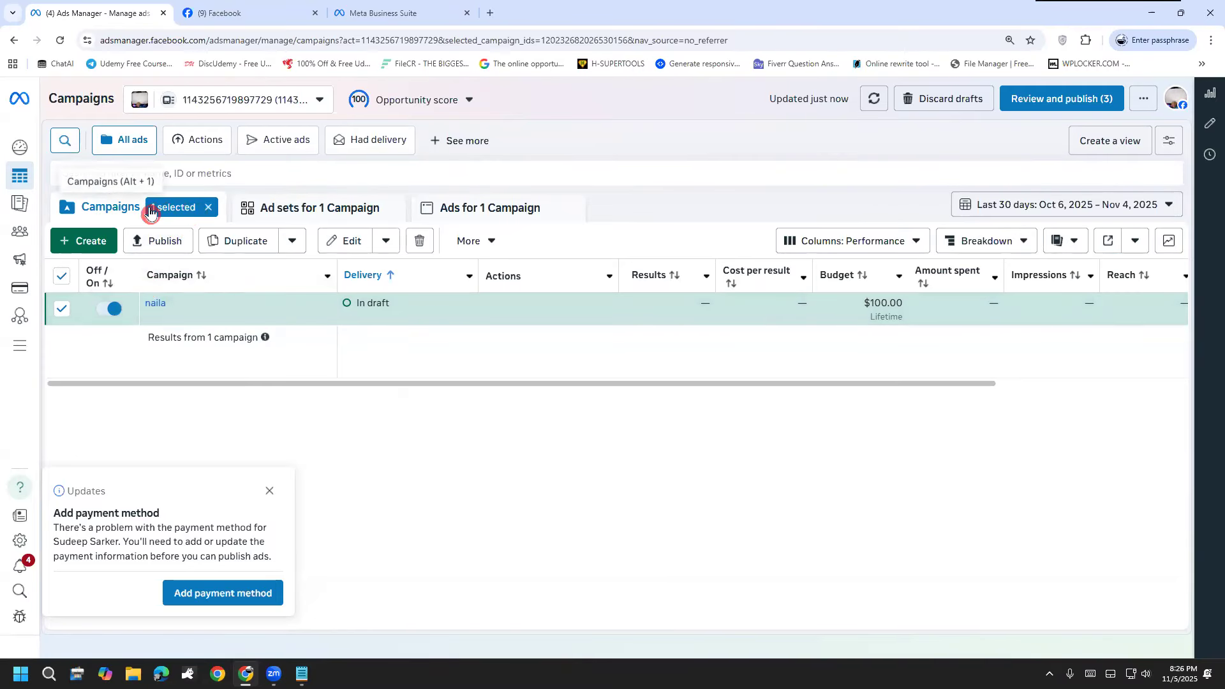
left_click(409, 243)
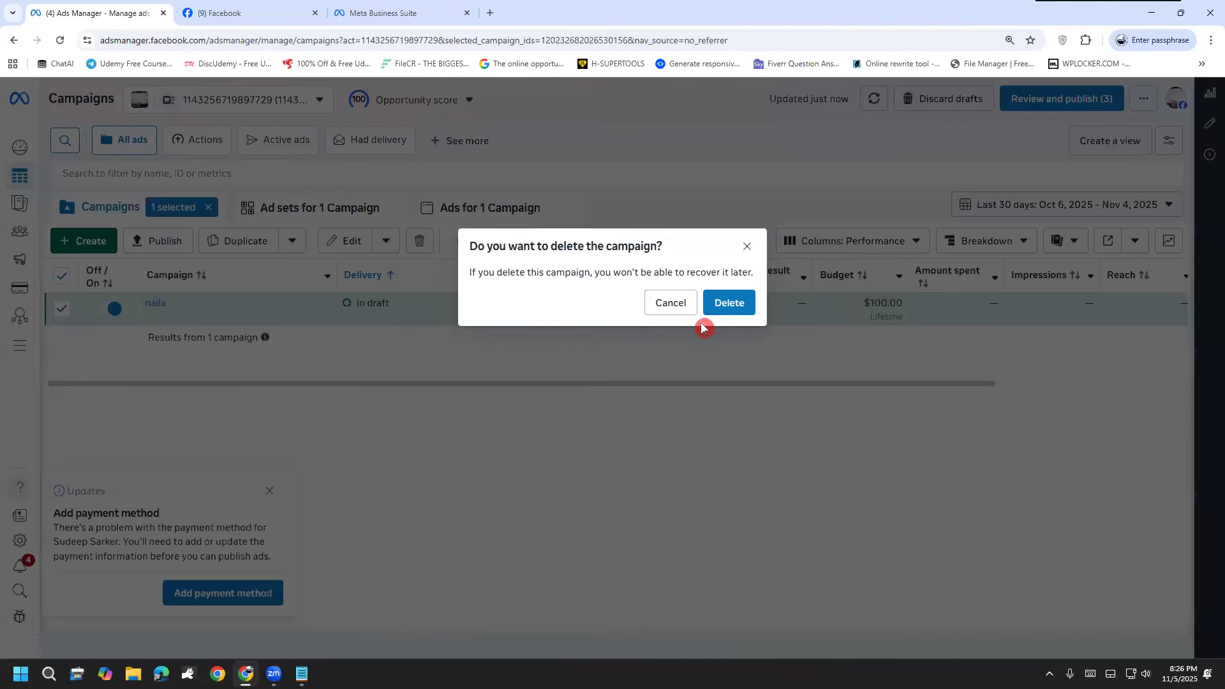
left_click(716, 314)
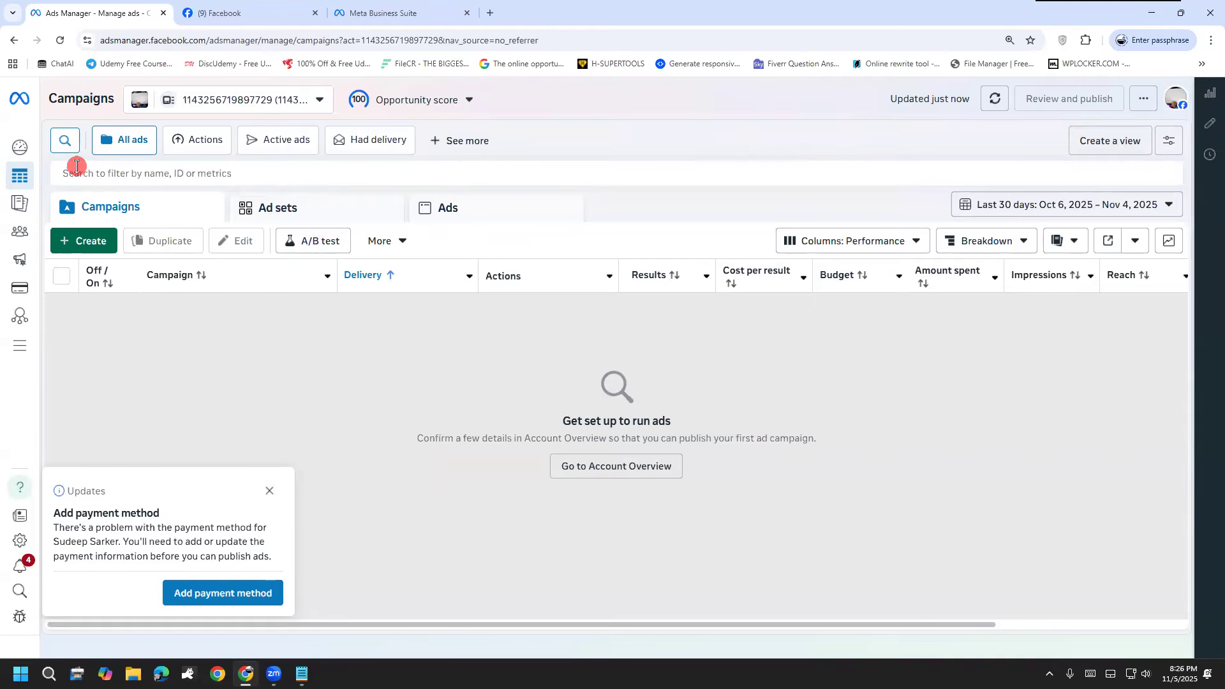
Step: Start a new campaign, annotate around the Auction buying type with a tick, handwriting and a large circle, and clear the marks
left_click(86, 247)
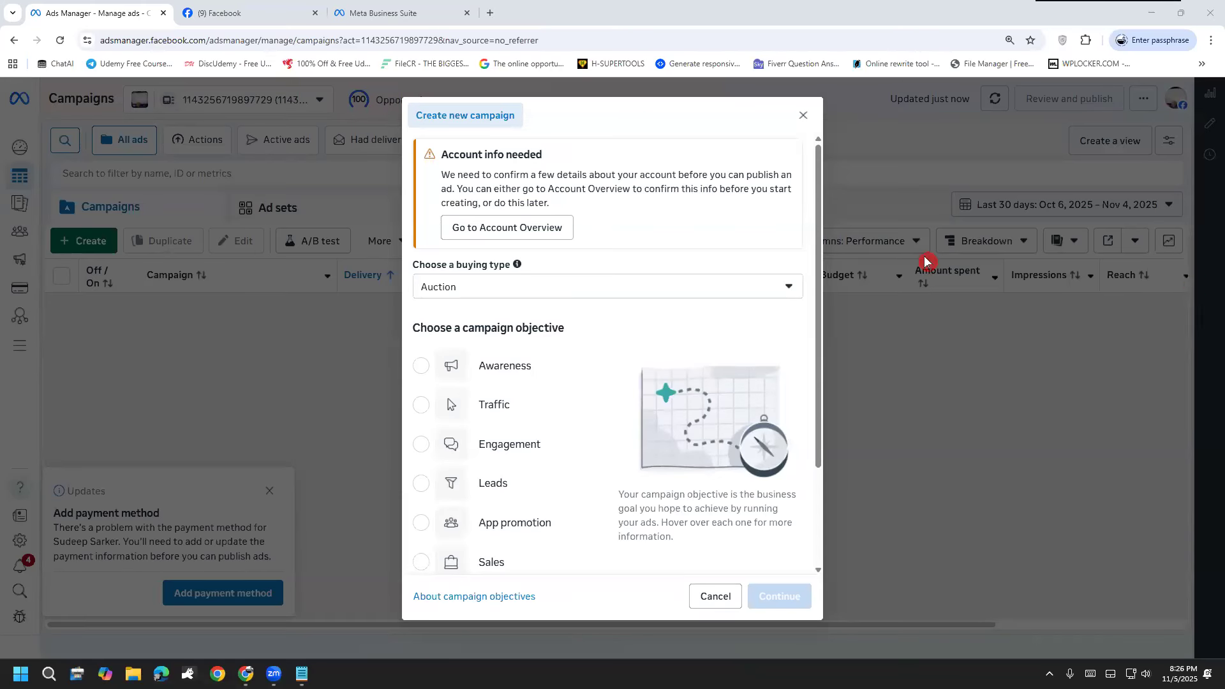
left_click_drag(541, 295, 589, 248)
mouse_move(675, 249)
left_mouse_down()
mouse_move(664, 206)
mouse_move(681, 189)
mouse_move(710, 191)
mouse_move(717, 210)
mouse_move(734, 172)
mouse_move(764, 189)
left_mouse_up()
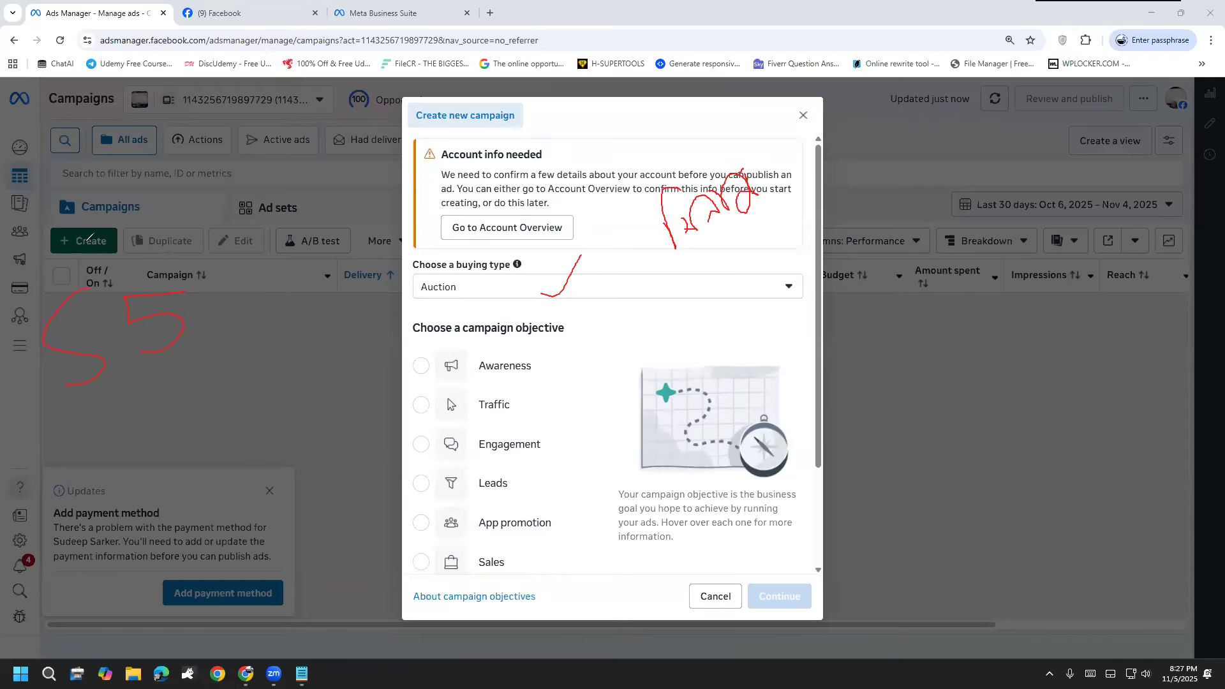
left_click_drag(139, 502, 102, 513)
left_click_drag(62, 448, 59, 528)
left_click_drag(53, 425, 78, 527)
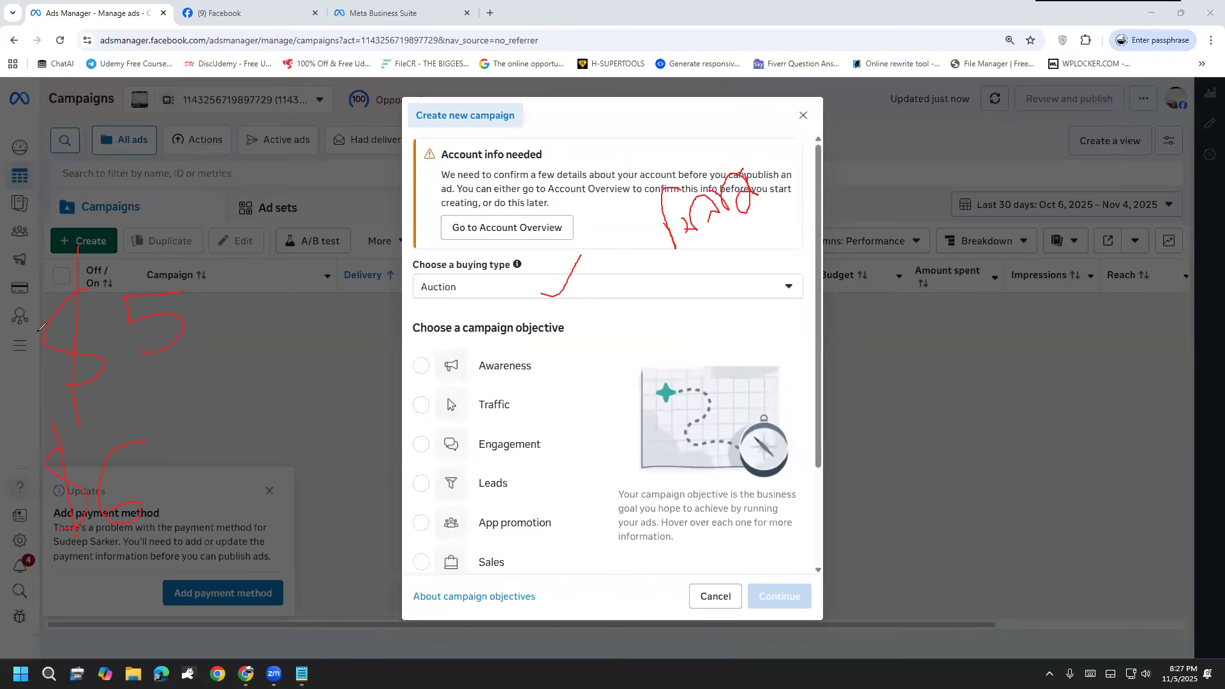
left_click_drag(331, 292, 361, 261)
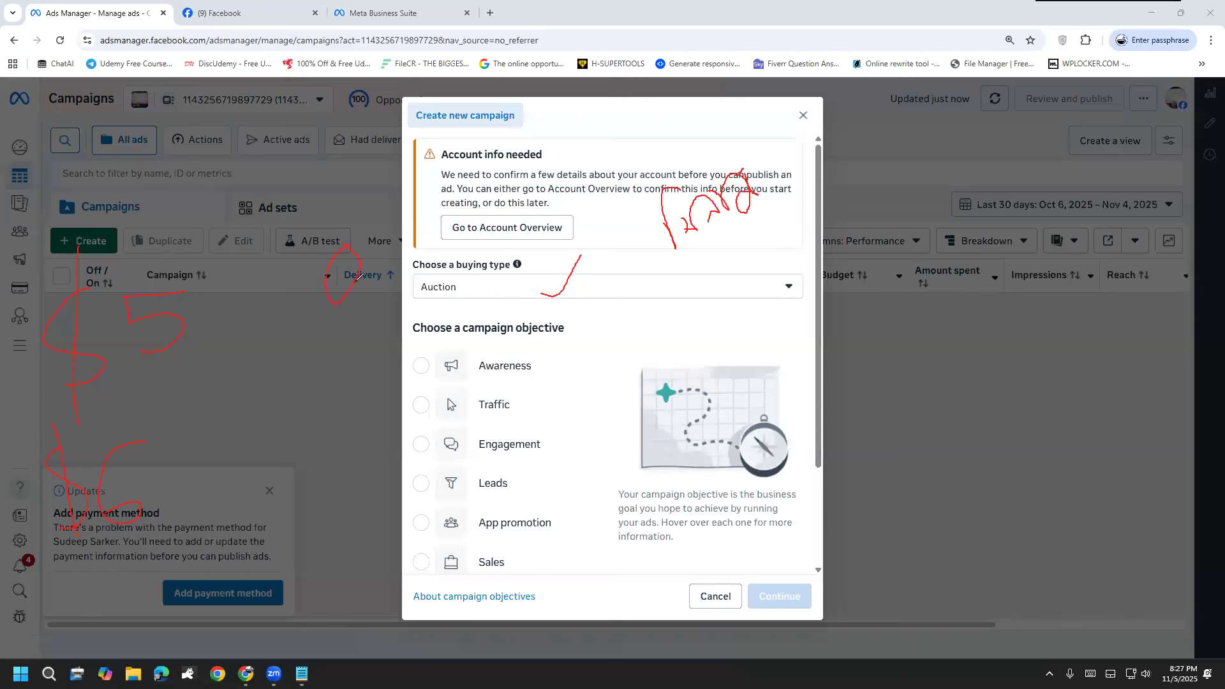
left_click_drag(346, 319, 378, 300)
left_click_drag(361, 363, 405, 397)
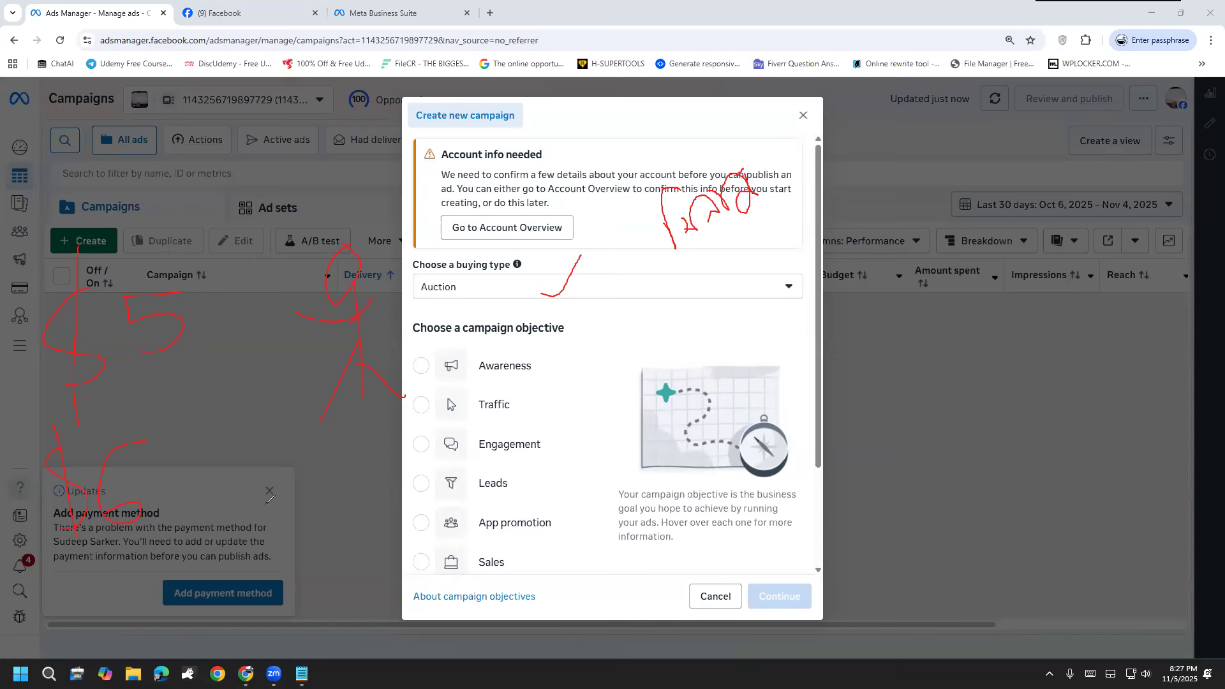
left_click_drag(308, 521, 374, 183)
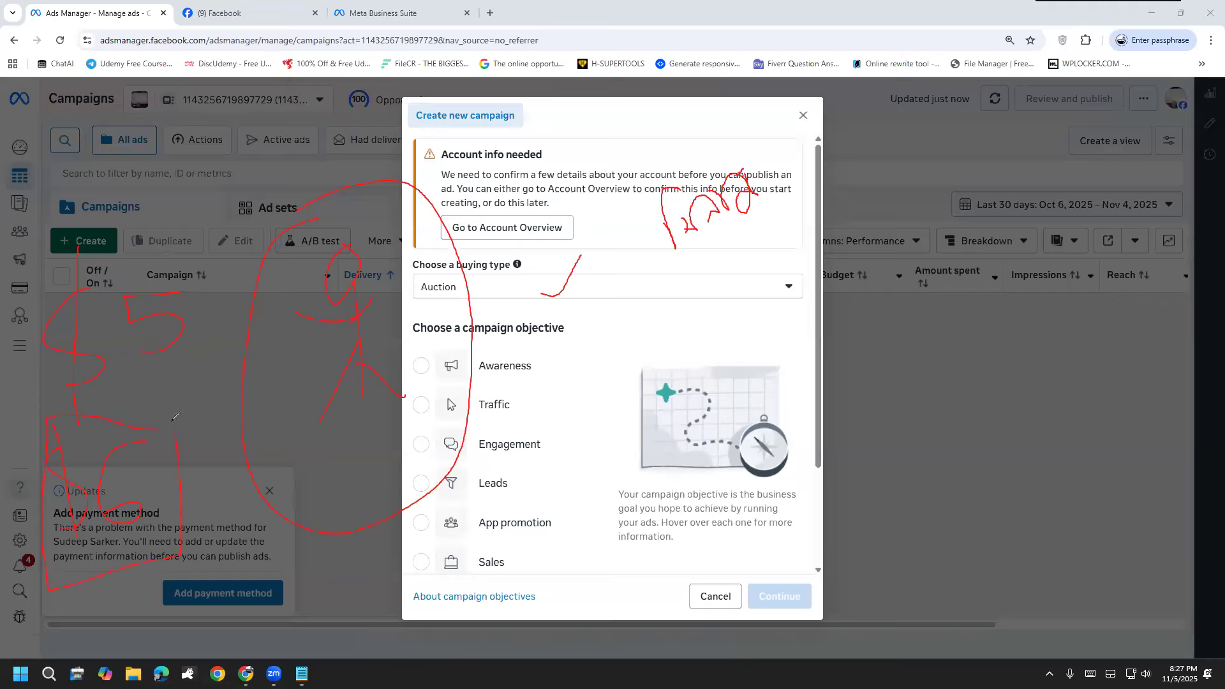
left_click_drag(39, 253, 165, 235)
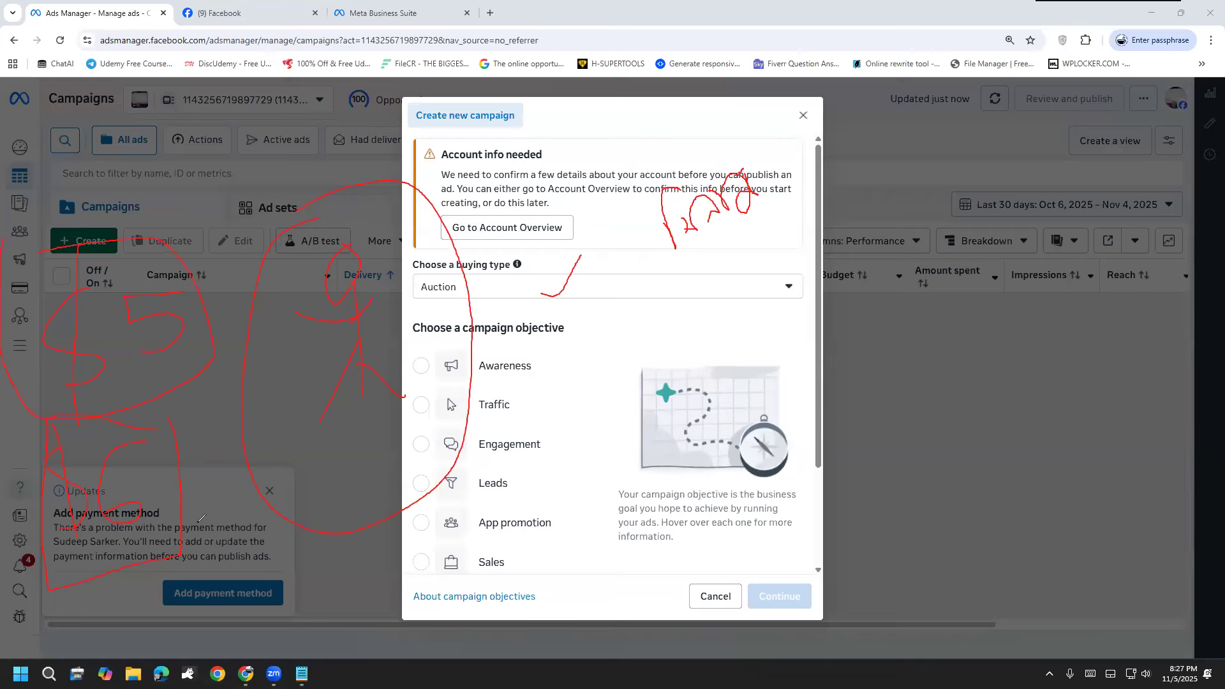
left_click_drag(267, 330, 253, 316)
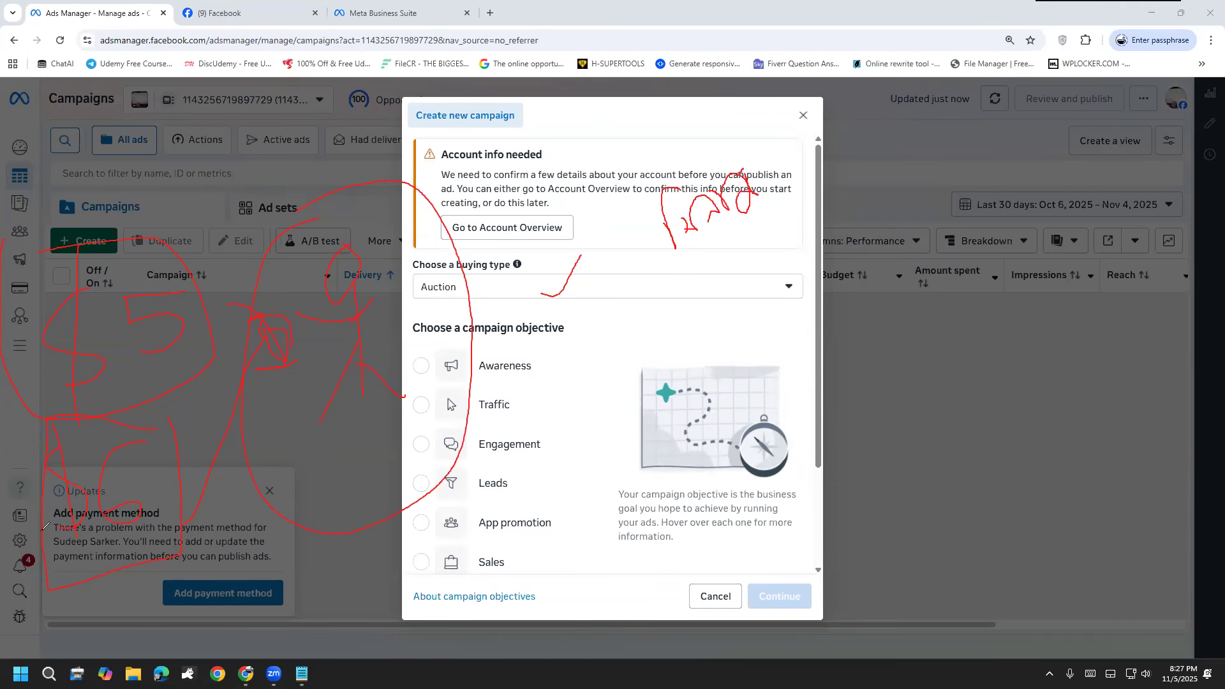
key("e")
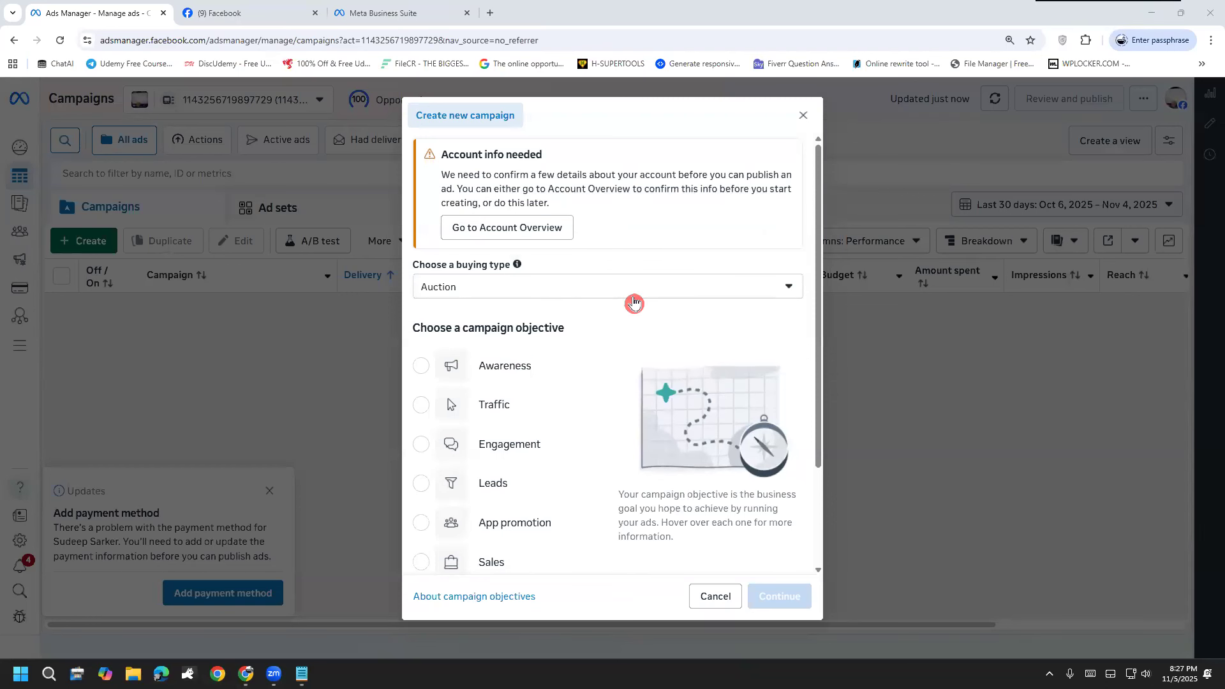
Step: Set the new campaign's buying type to Reservation
left_click(609, 293)
left_click(482, 358)
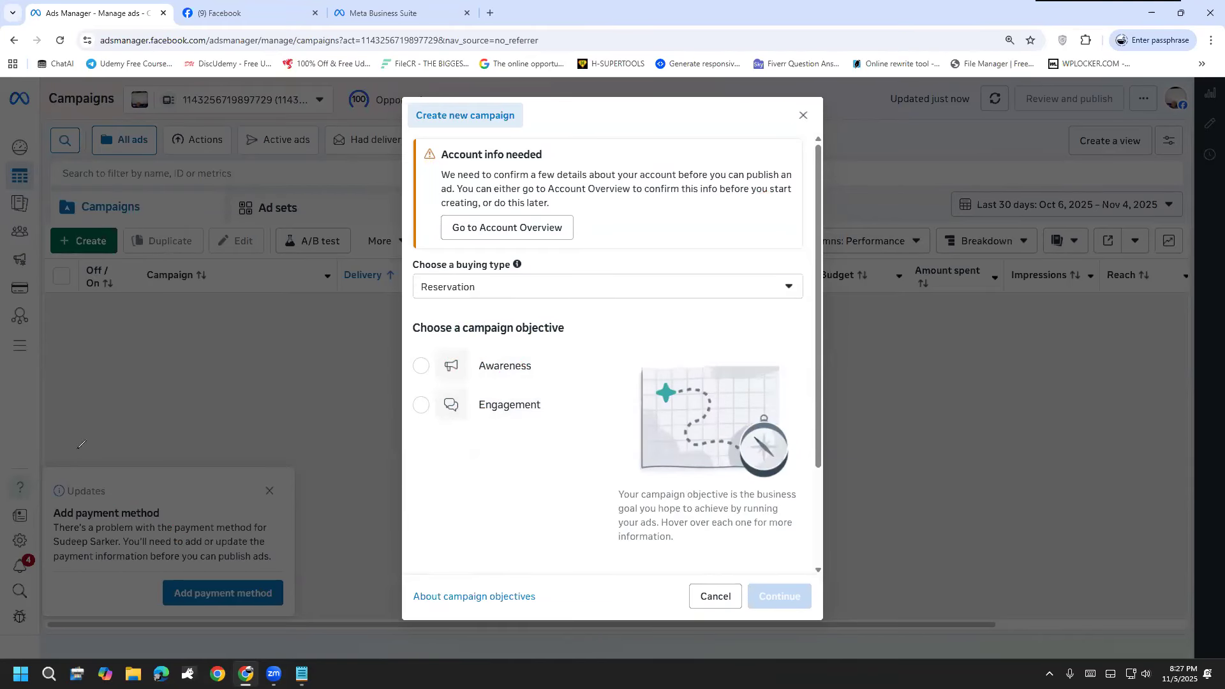
Step: Annotate beside the new campaign dialog with lines running down and across from the Create button and further freehand strokes below
left_click_drag(90, 243, 97, 385)
left_click_drag(89, 232, 318, 229)
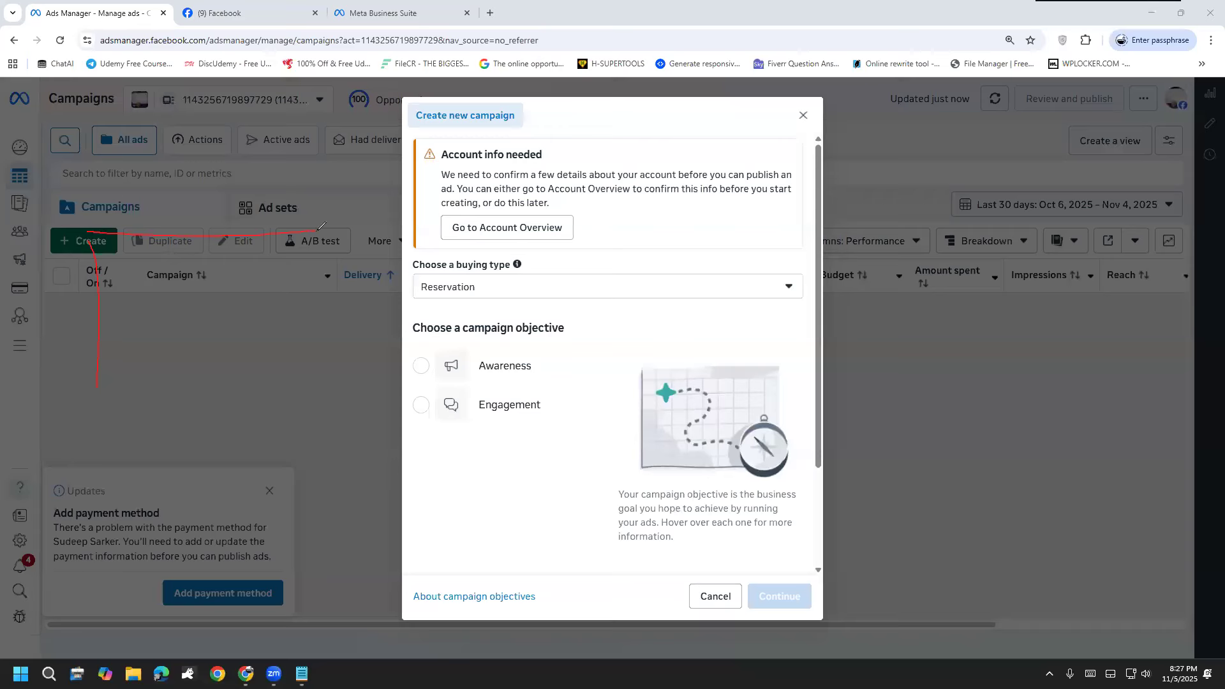
left_click_drag(97, 400, 312, 402)
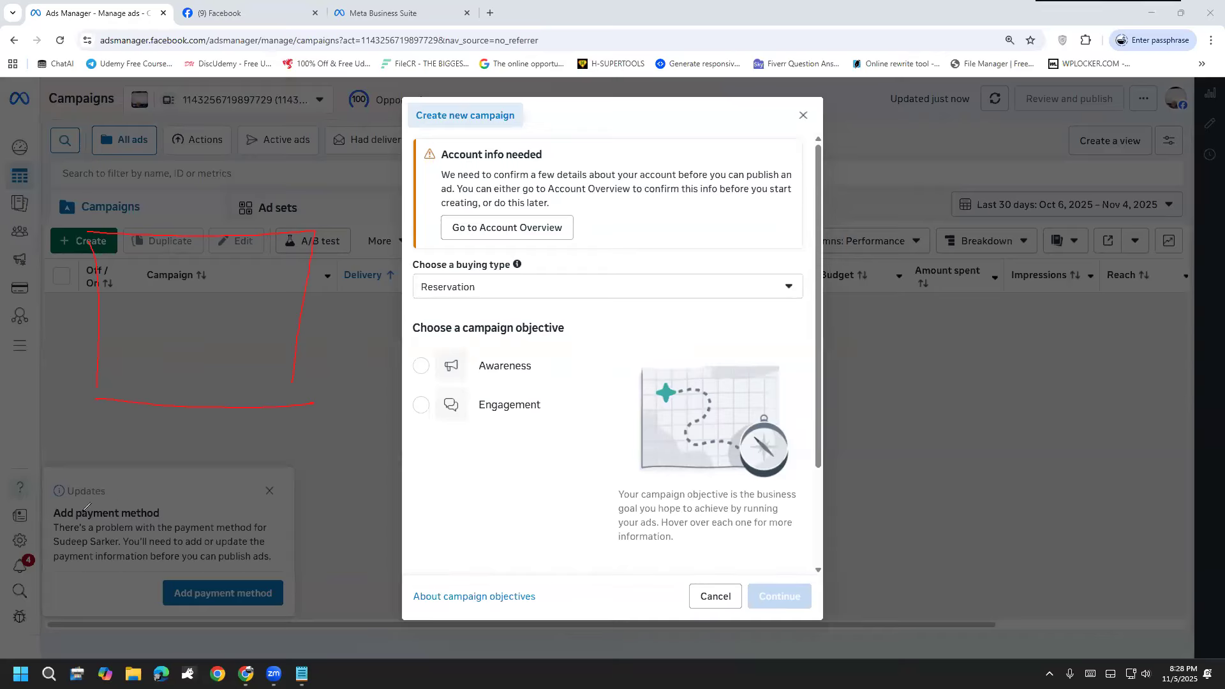
left_click_drag(101, 474, 114, 517)
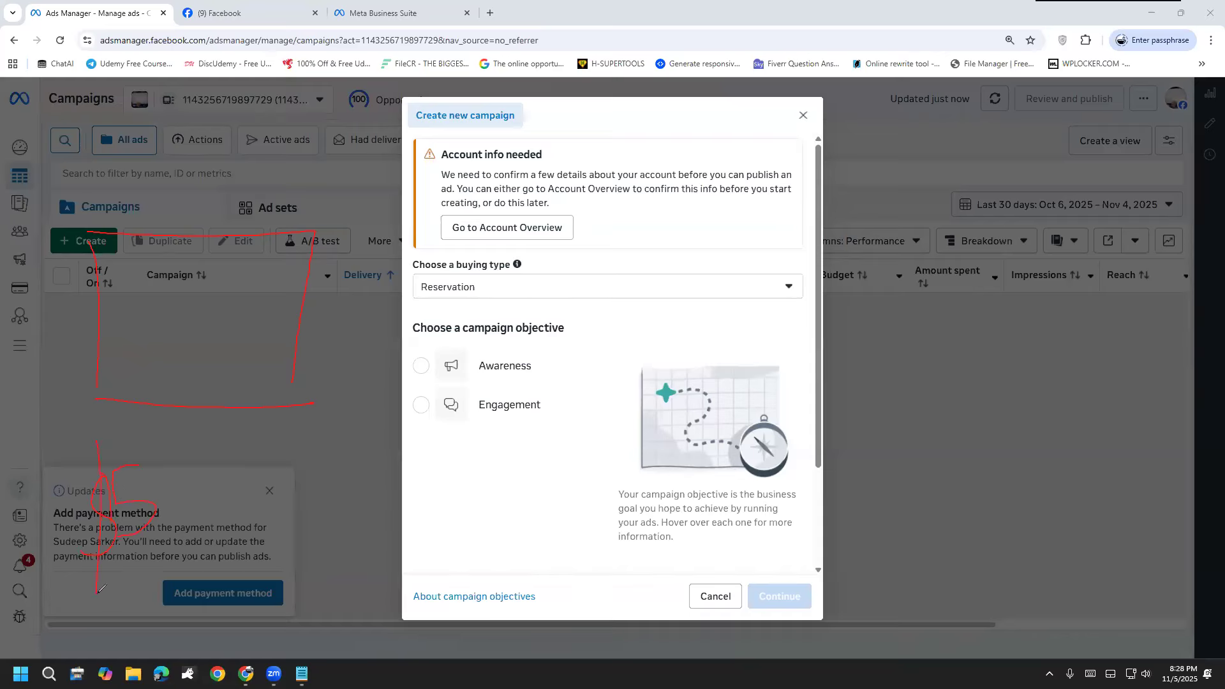
mouse_move(181, 552)
left_mouse_down()
mouse_move(191, 588)
mouse_move(163, 621)
mouse_move(190, 645)
mouse_move(231, 605)
left_mouse_up()
mouse_move(214, 526)
left_mouse_down()
mouse_move(194, 531)
mouse_move(263, 562)
left_mouse_up()
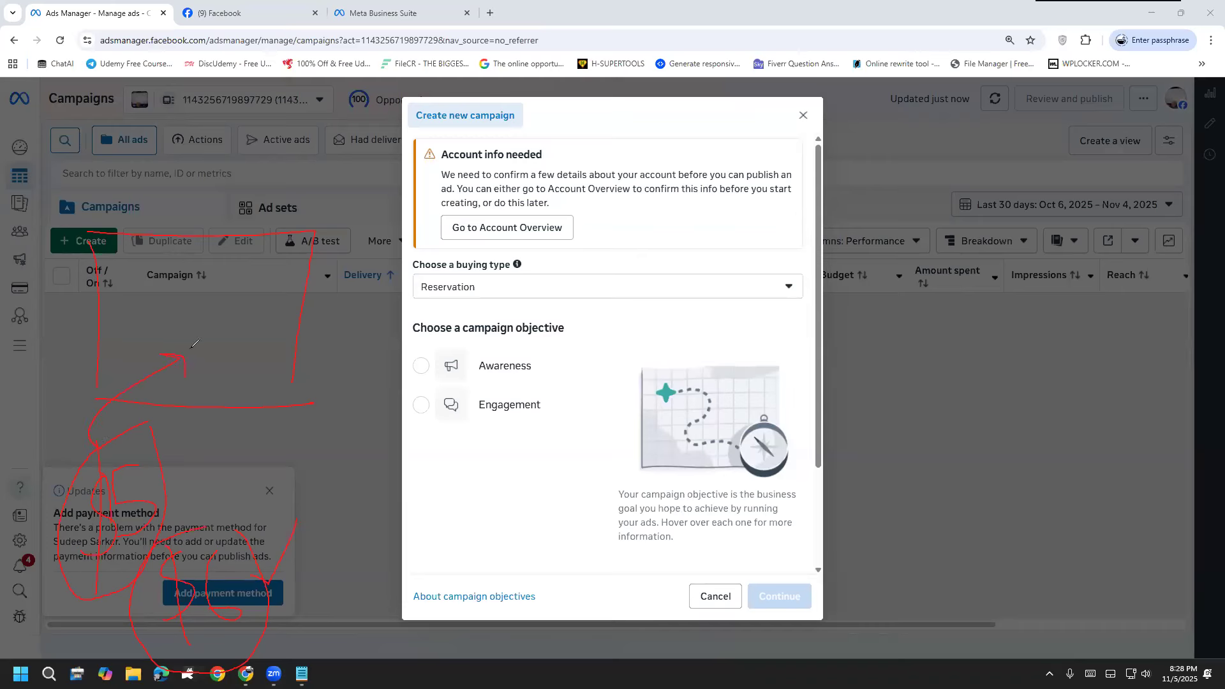
left_click_drag(199, 352, 203, 352)
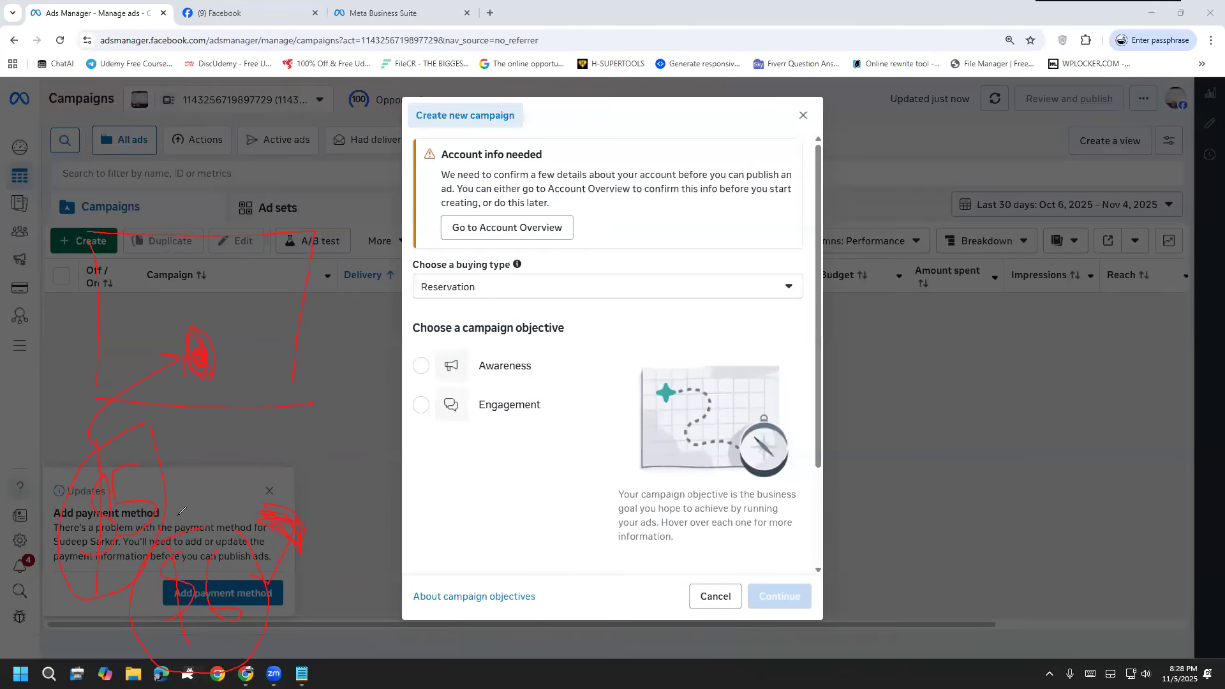
Step: Circle the Reservation buying type, draw arrowed shapes lettered A and B beside the dialog, and add strokes leading from Reservation
mouse_move(483, 271)
left_mouse_down()
mouse_move(422, 299)
mouse_move(493, 279)
mouse_move(470, 274)
left_mouse_up()
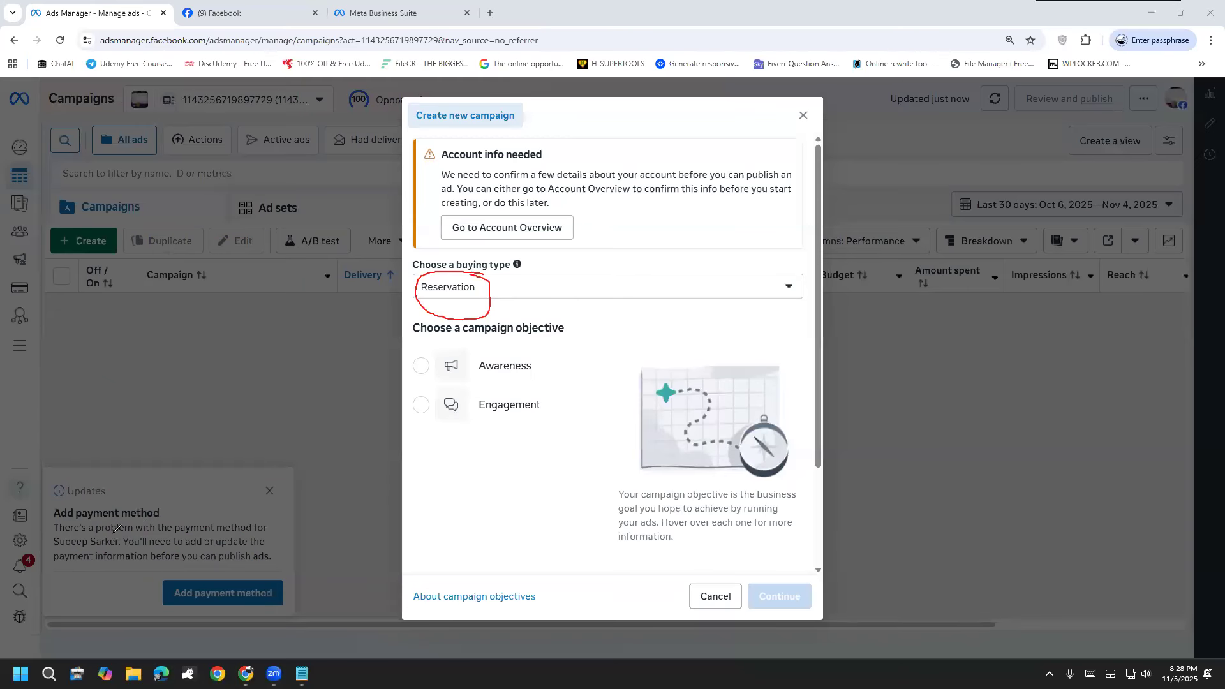
mouse_move(134, 477)
left_mouse_down()
mouse_move(106, 479)
mouse_move(146, 489)
left_mouse_up()
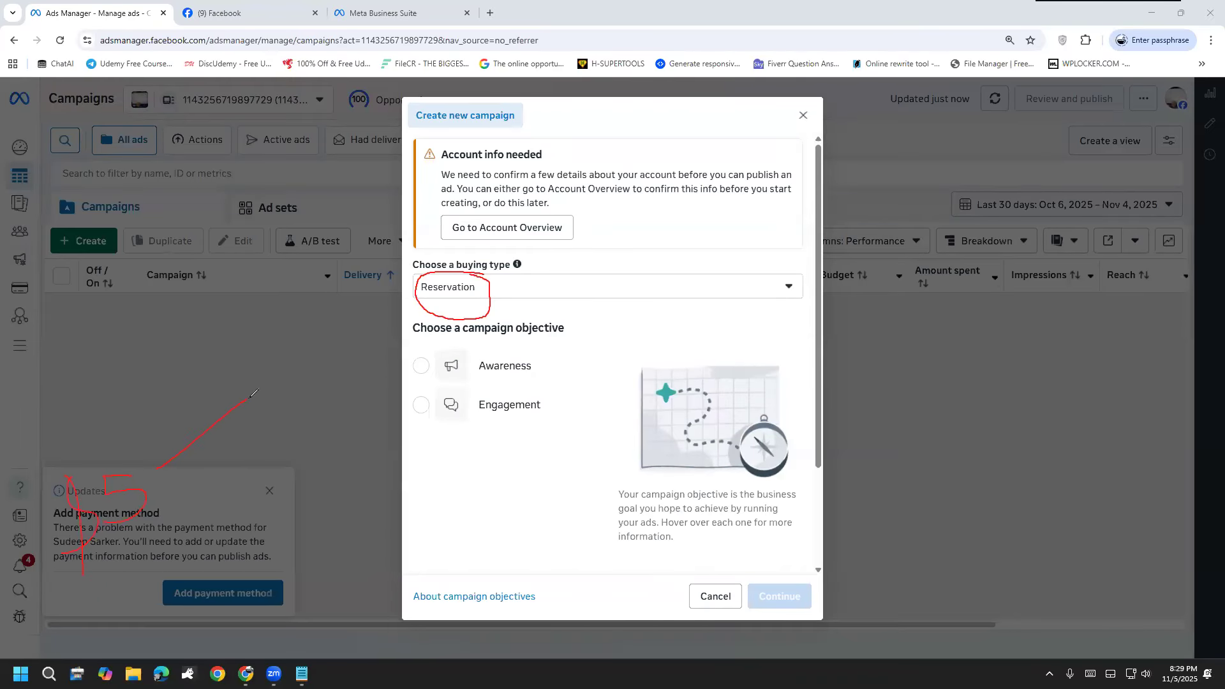
left_click_drag(272, 318, 285, 319)
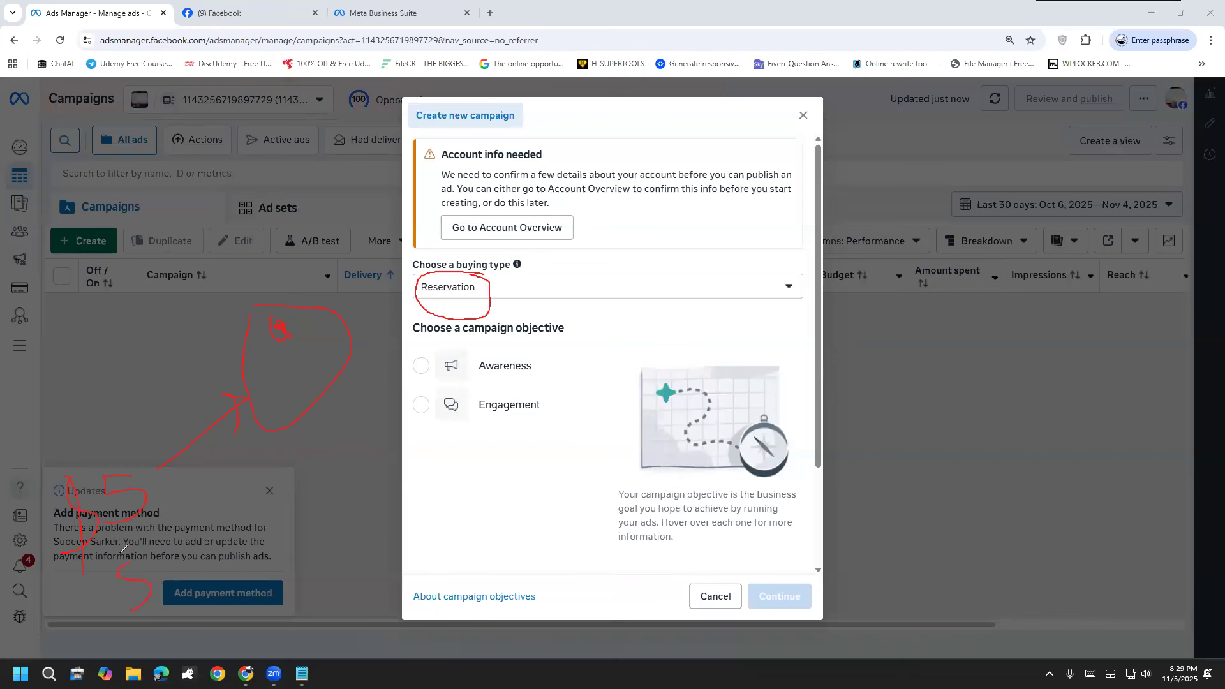
left_click_drag(167, 508, 157, 551)
left_click_drag(131, 635, 240, 485)
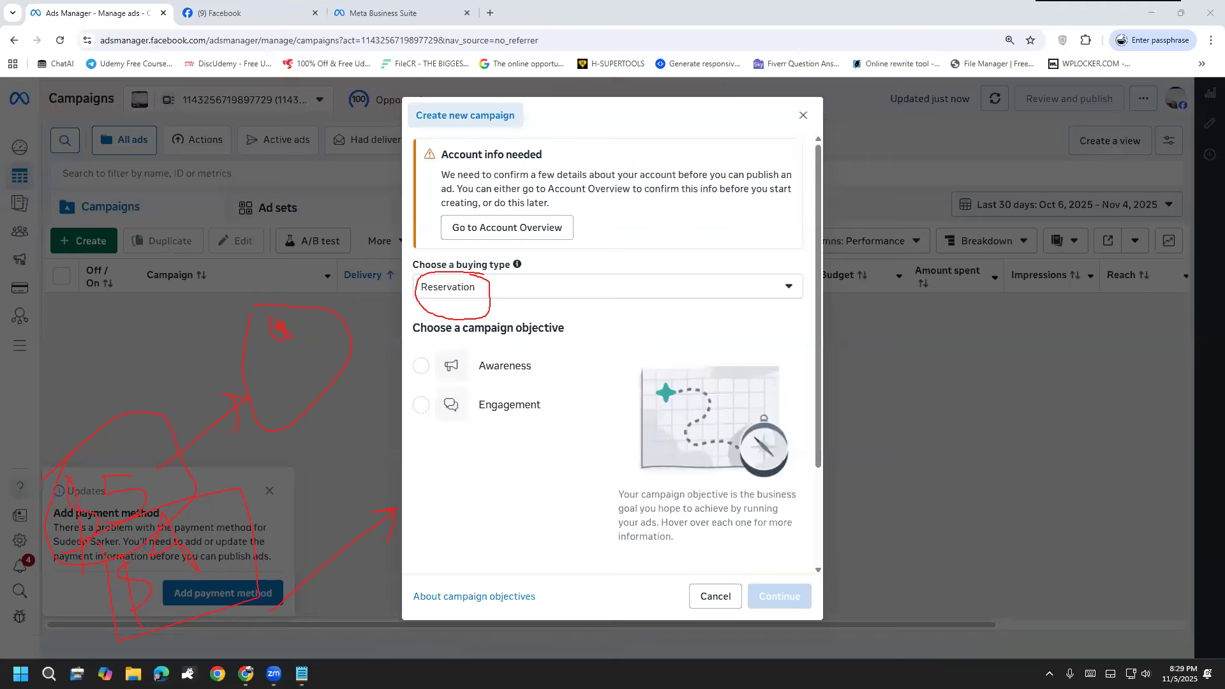
left_click_drag(484, 297, 566, 235)
left_click_drag(485, 291, 531, 276)
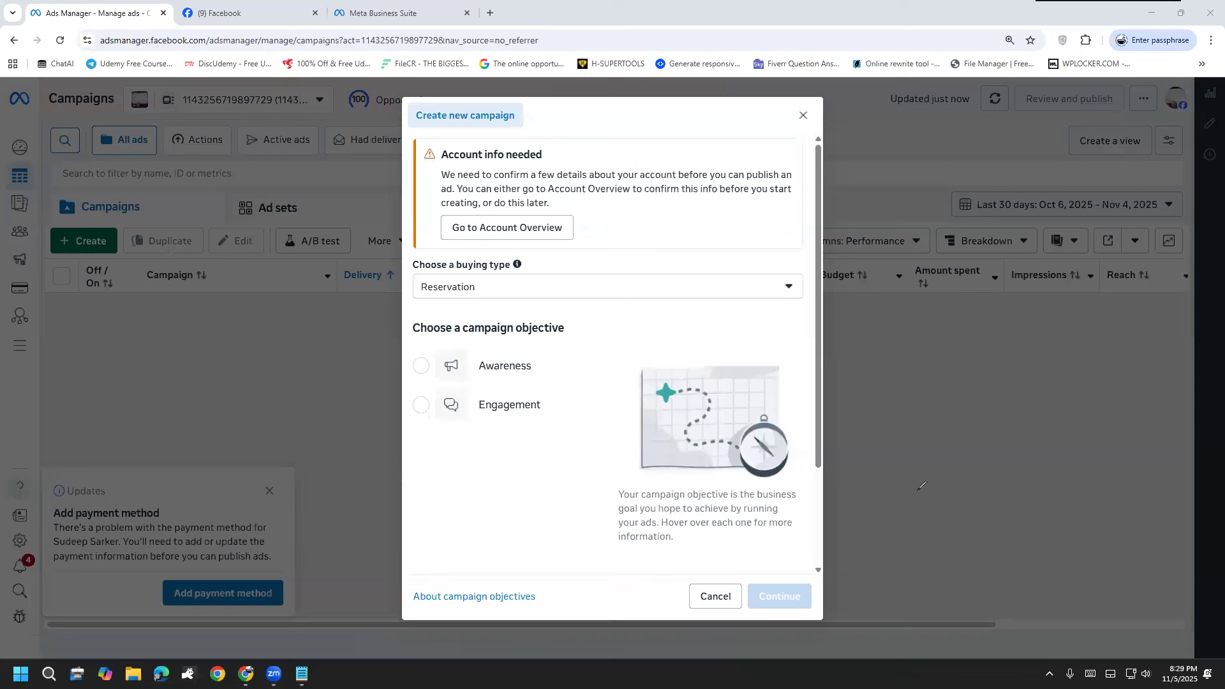
Step: Set the new campaign's buying type back to Auction
left_click(560, 297)
left_click(520, 319)
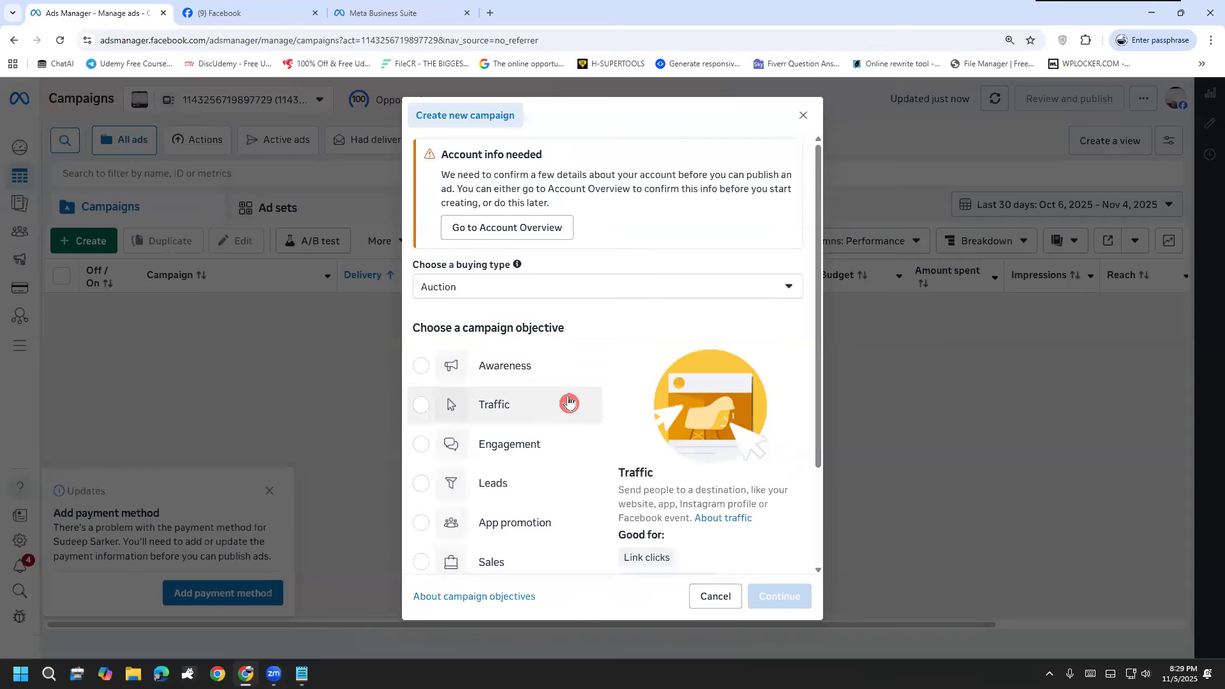
Step: Go through the Awareness, Traffic, Engagement, Leads and App promotion objectives, selecting each to examine its description and uses
left_click(547, 382)
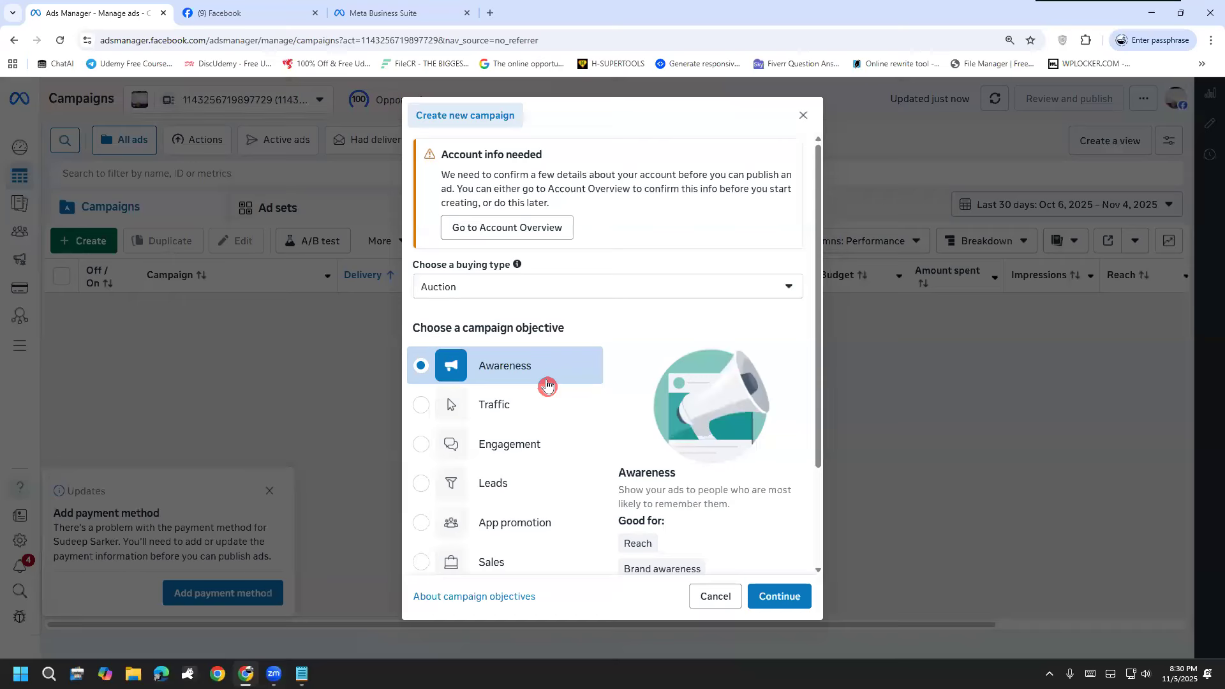
scroll(698, 379, "down", 2)
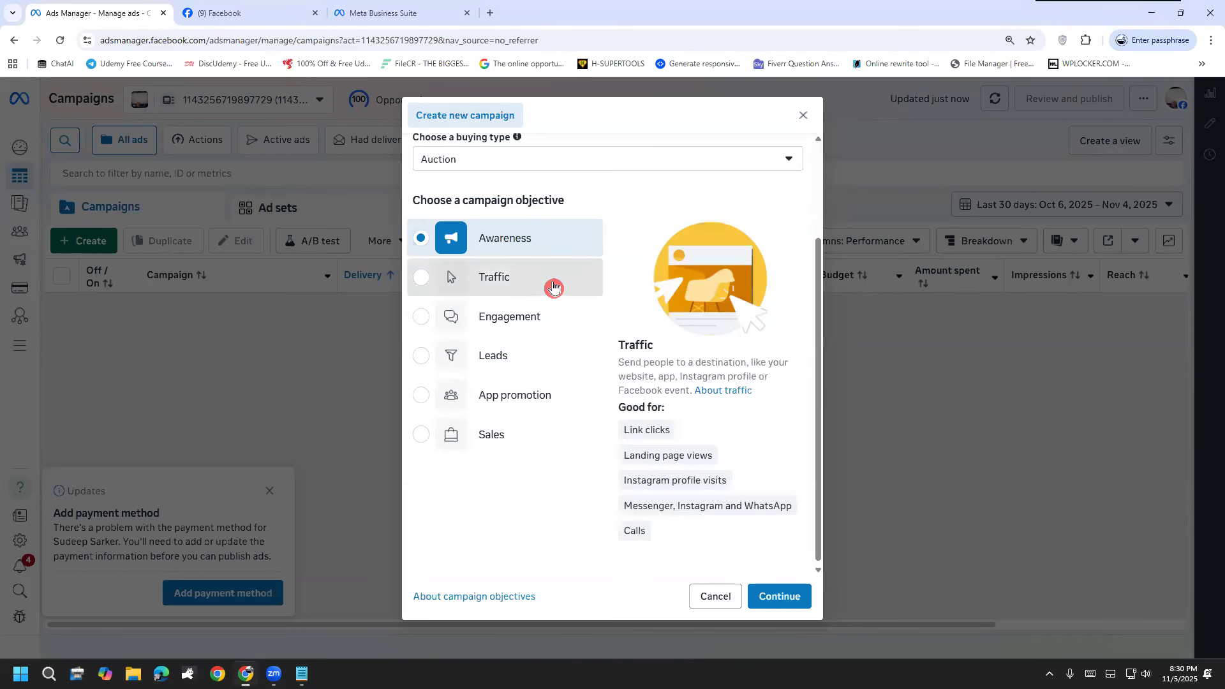
left_click(554, 286)
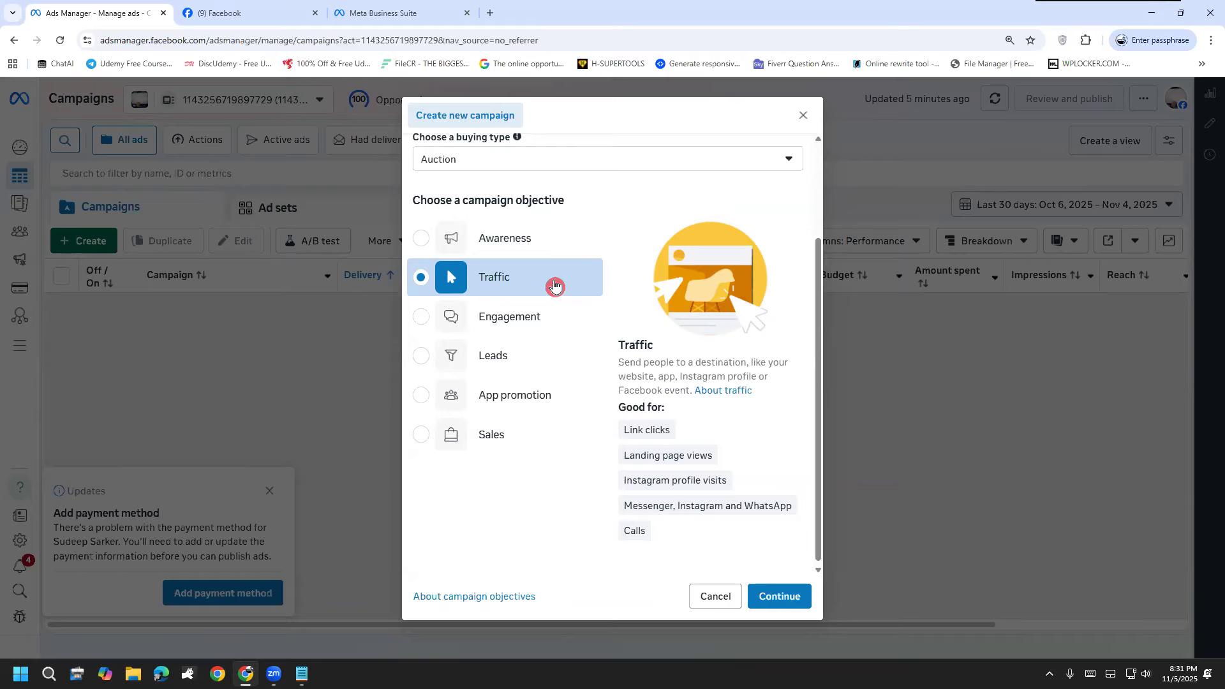
left_click(513, 321)
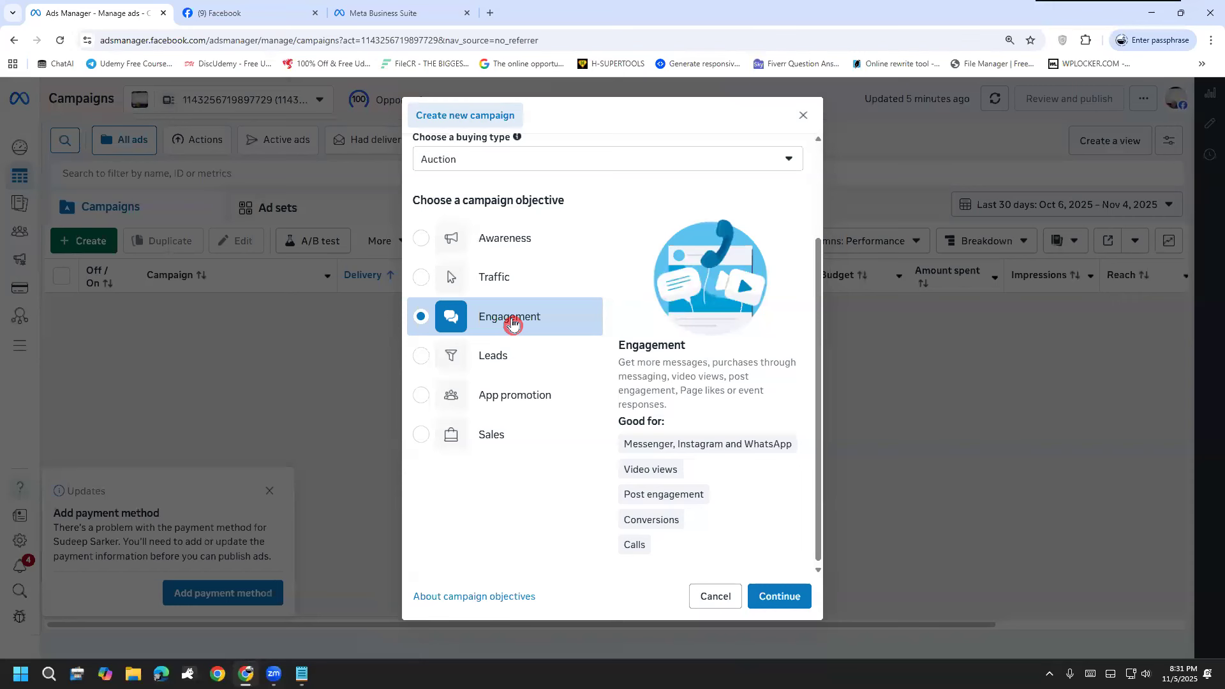
left_click(524, 362)
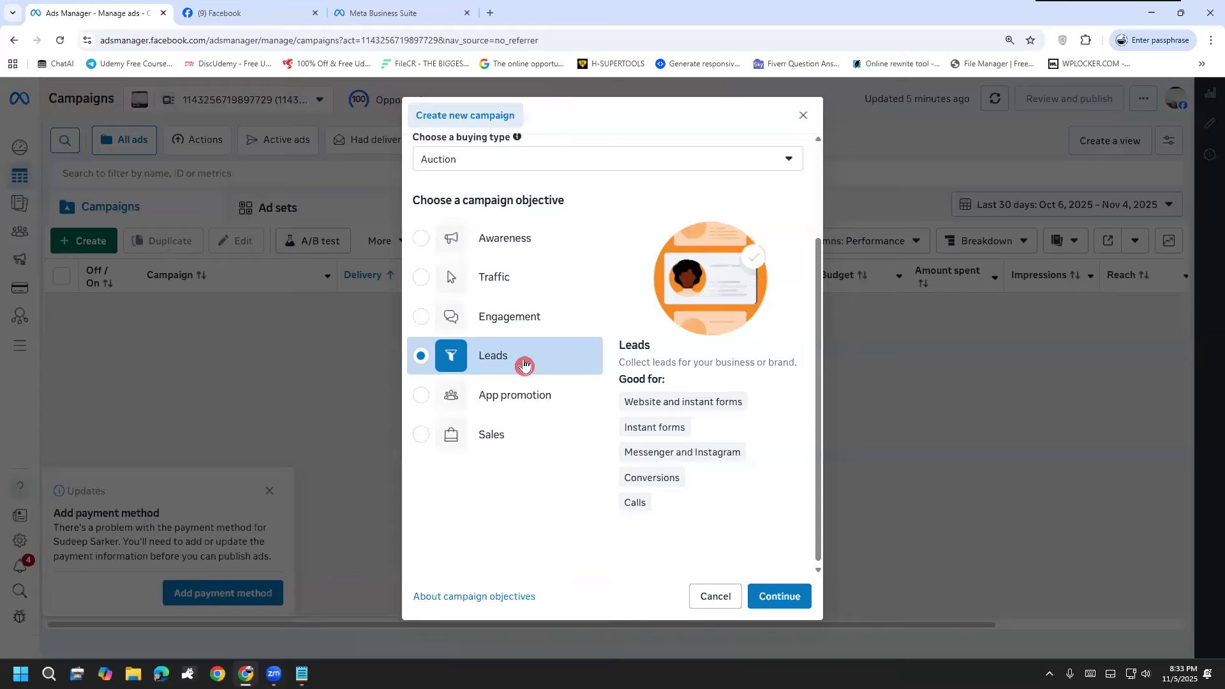
left_click(474, 406)
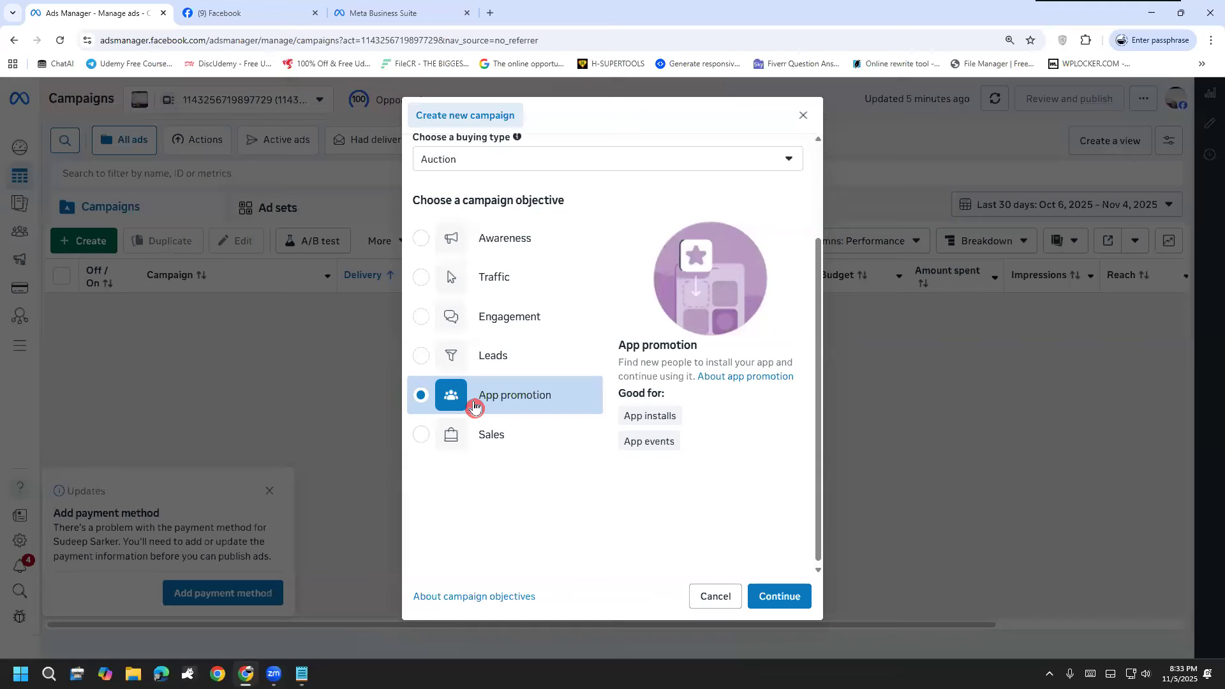
Step: Choose Sales as the campaign objective and continue to the campaign editor
left_click(565, 423)
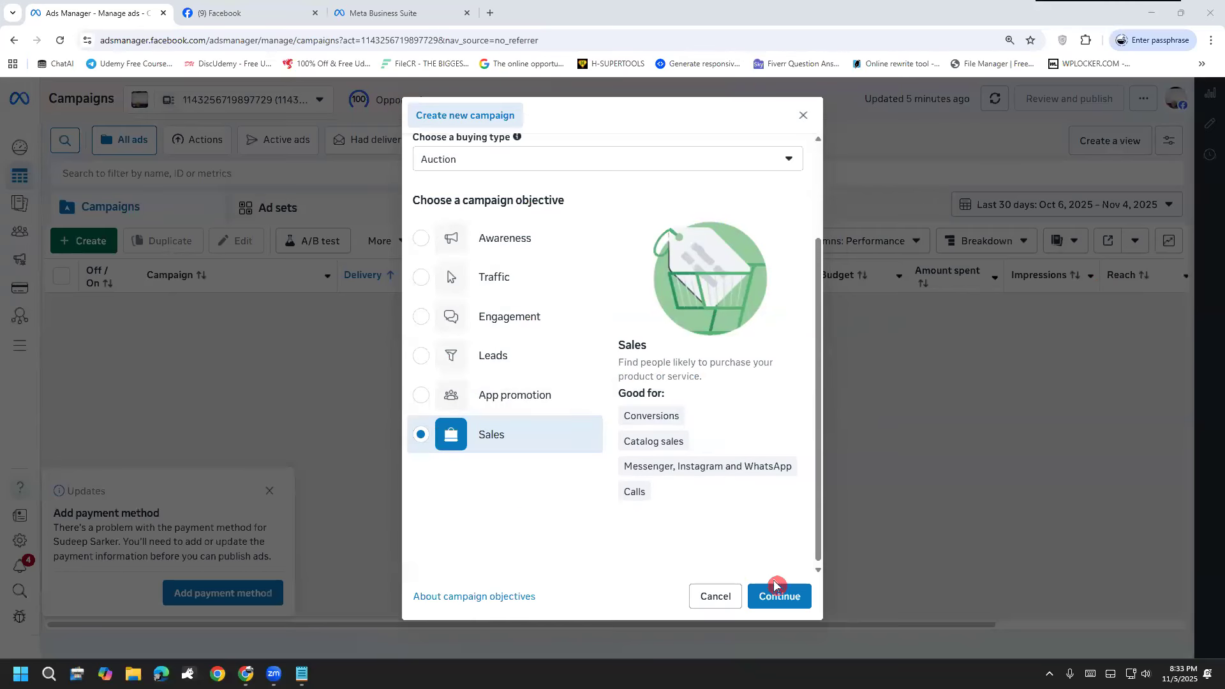
left_click(799, 596)
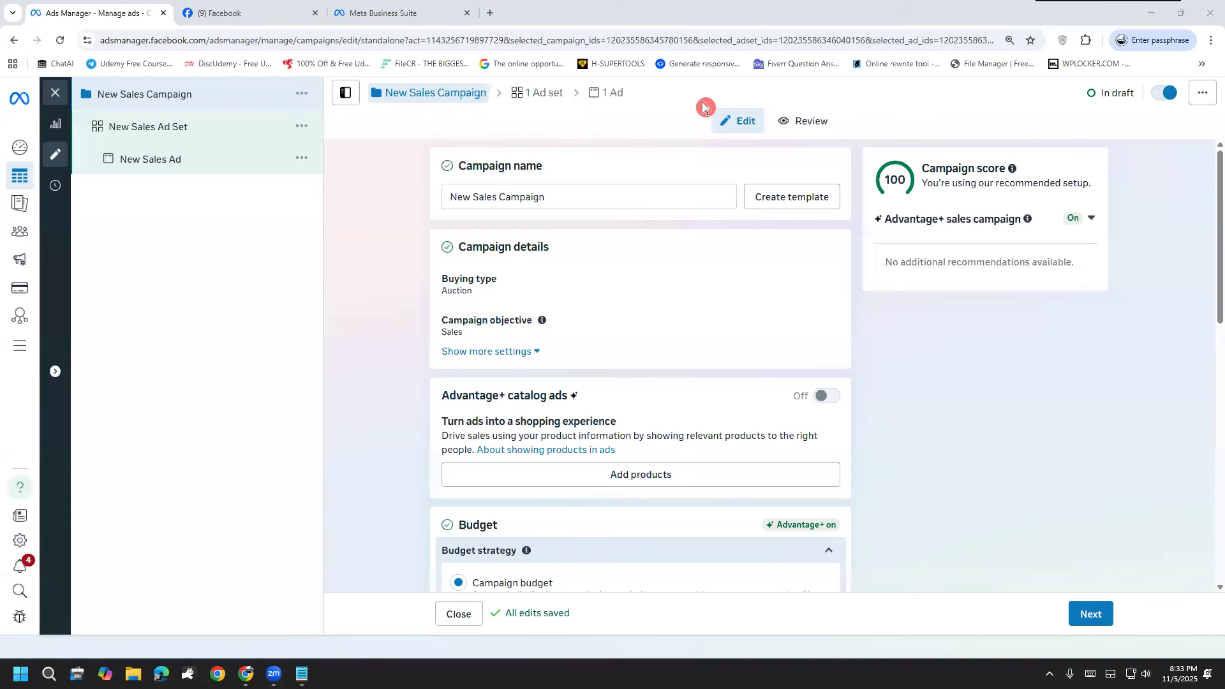
Step: Loop around the editor, handwrite Budget, time and AD beside the campaign, ad set and ad levels, box them, and clear the marks
mouse_move(51, 93)
left_mouse_down()
mouse_move(538, 625)
mouse_move(935, 528)
mouse_move(1047, 169)
mouse_move(479, 96)
mouse_move(47, 89)
left_mouse_up()
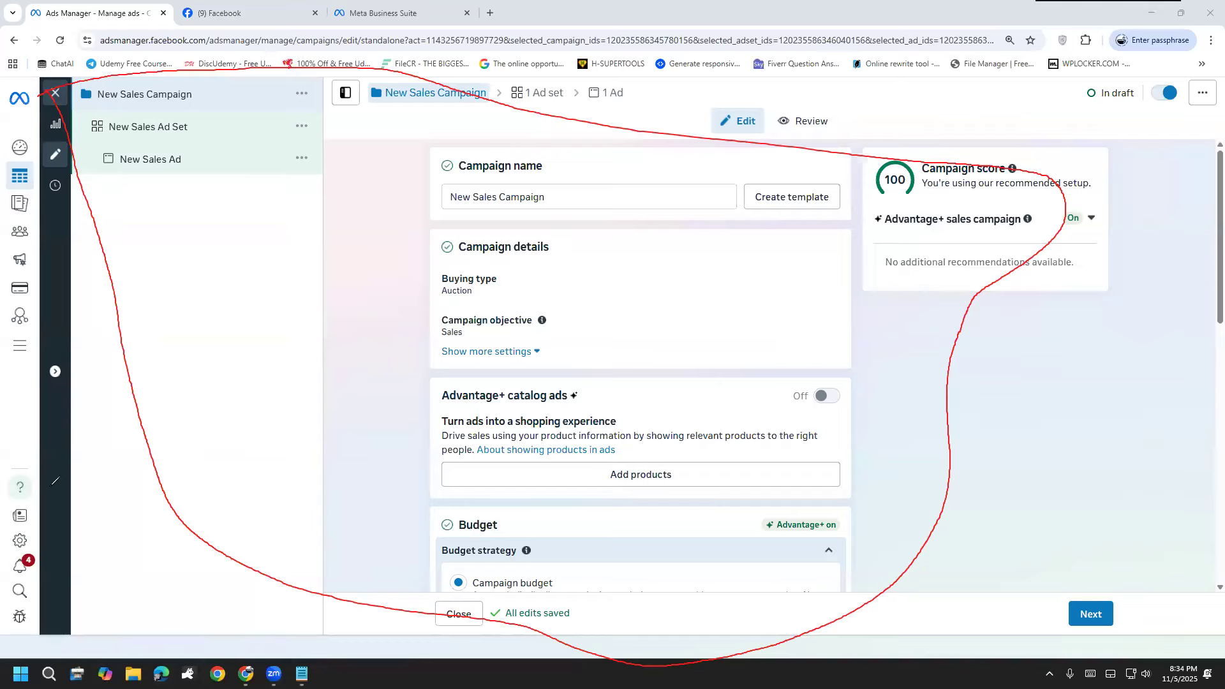
key("ctrl+z")
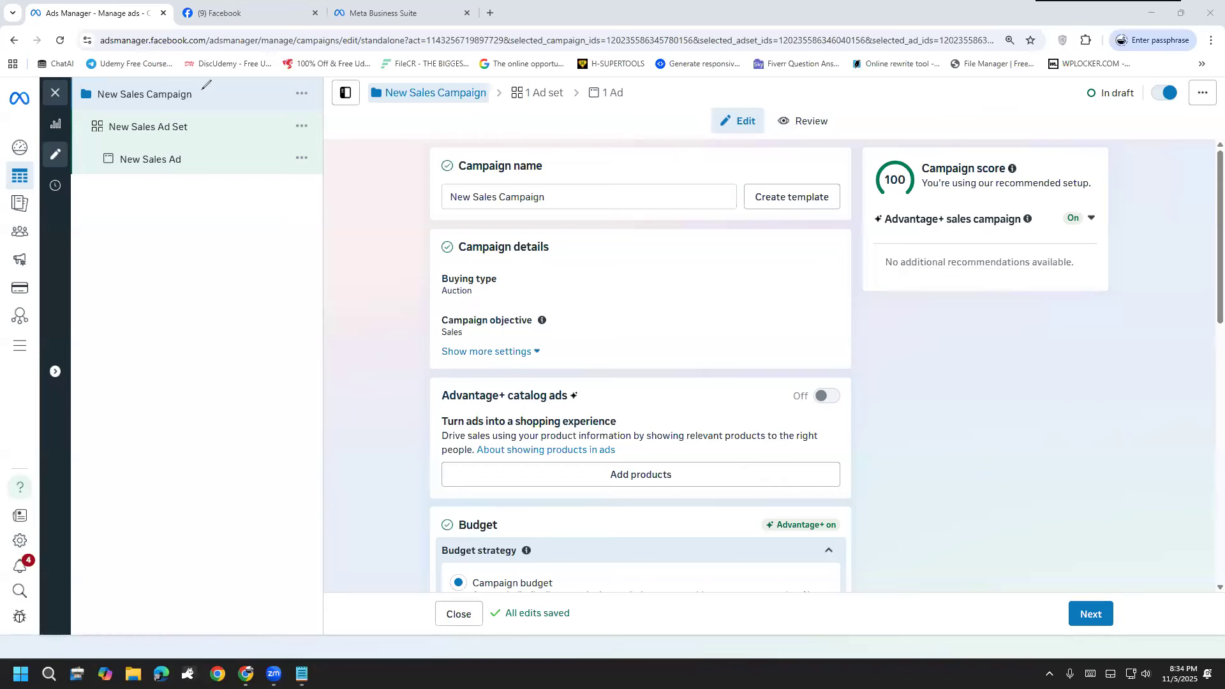
mouse_move(207, 77)
left_mouse_down()
mouse_move(192, 102)
mouse_move(217, 83)
mouse_move(252, 108)
mouse_move(251, 51)
mouse_move(270, 96)
mouse_move(287, 52)
mouse_move(295, 82)
mouse_move(277, 101)
left_mouse_up()
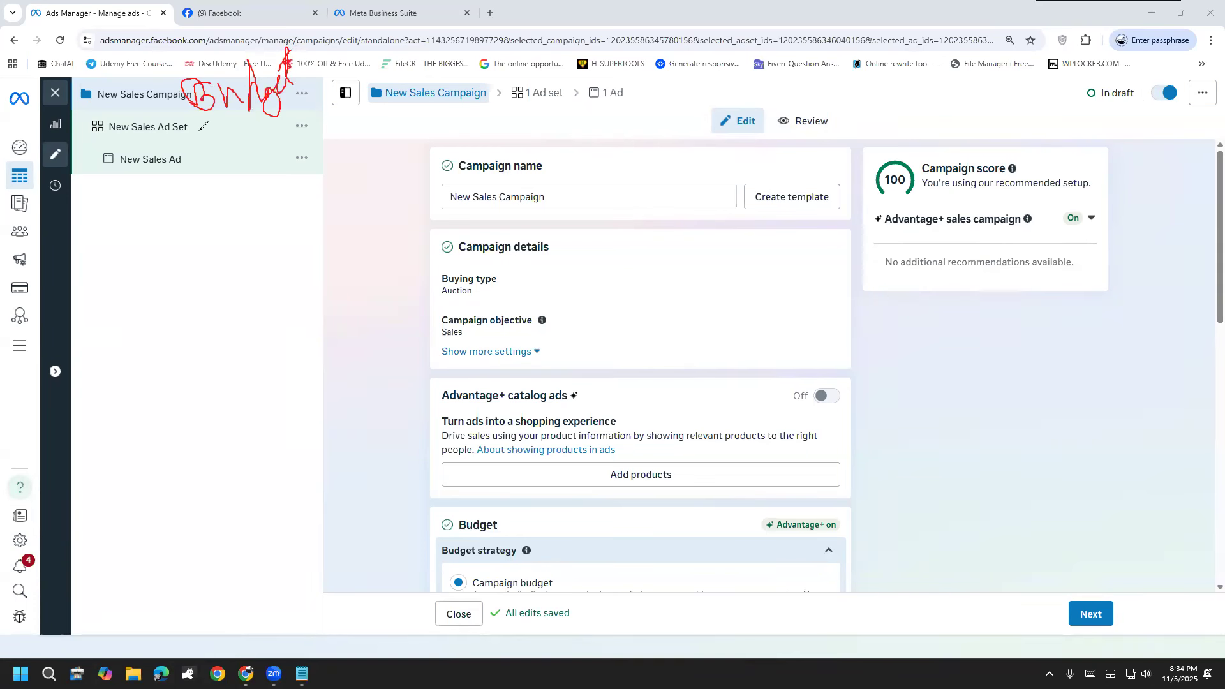
mouse_move(211, 123)
left_mouse_down()
mouse_move(227, 135)
mouse_move(286, 102)
mouse_move(292, 118)
left_mouse_up()
mouse_move(233, 153)
left_mouse_down()
mouse_move(238, 195)
mouse_move(268, 169)
mouse_move(246, 163)
mouse_move(284, 161)
mouse_move(268, 184)
left_mouse_up()
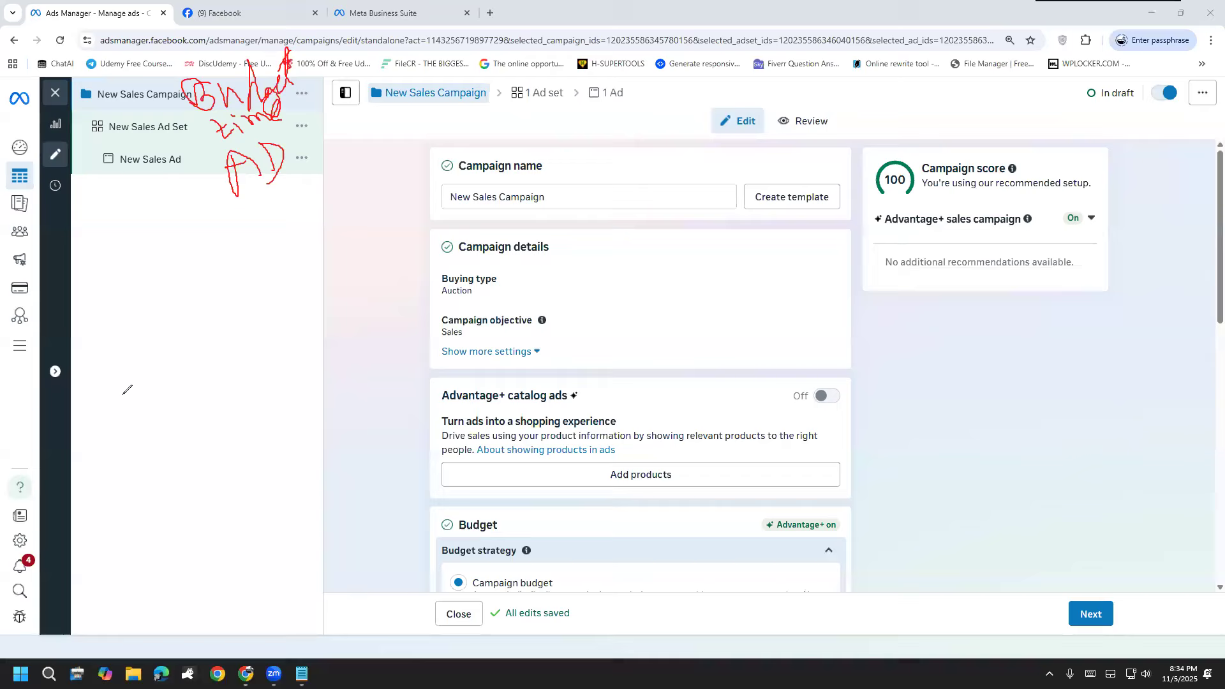
mouse_move(144, 59)
left_mouse_down()
mouse_move(209, 231)
mouse_move(306, 108)
mouse_move(267, 42)
mouse_move(139, 64)
left_mouse_up()
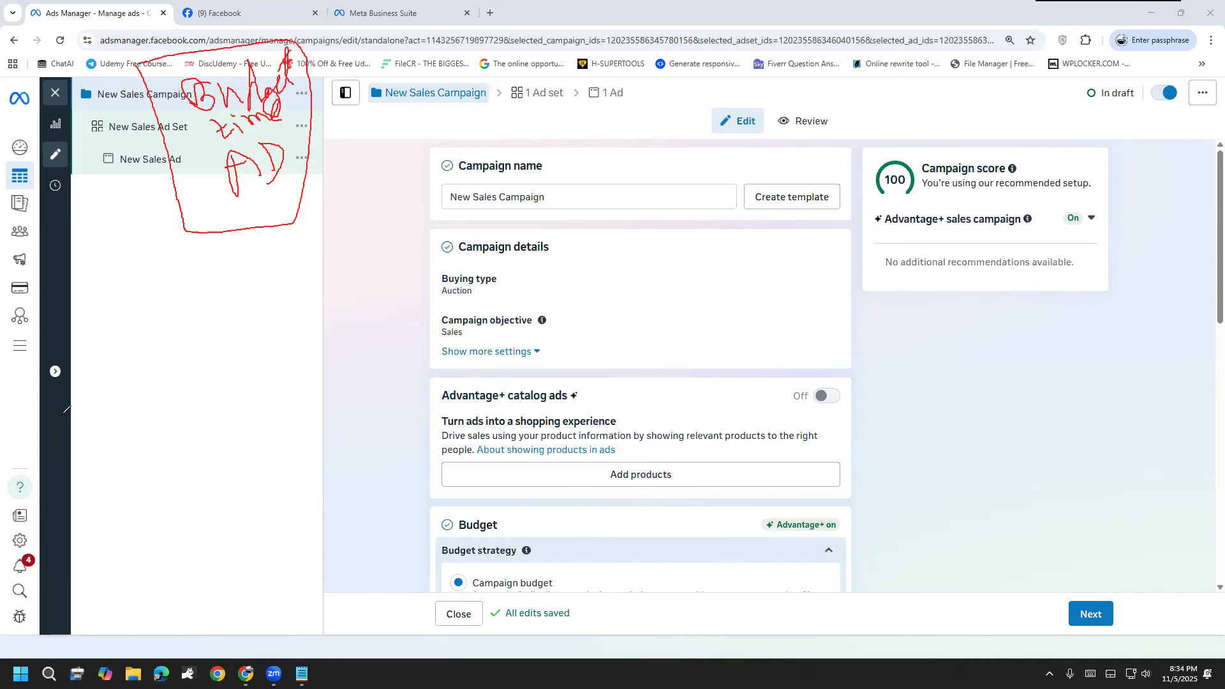
left_click(66, 534)
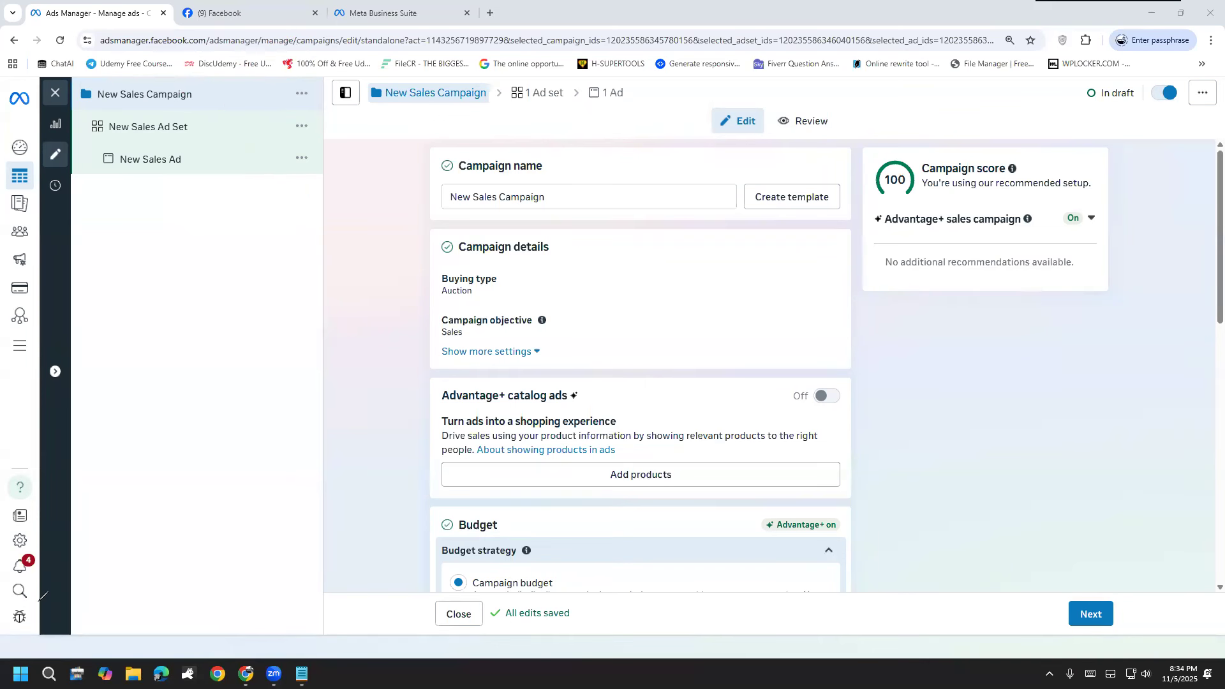
Step: Rename the sales campaign with a person's first name
left_click(582, 197)
key("ctrl+a")
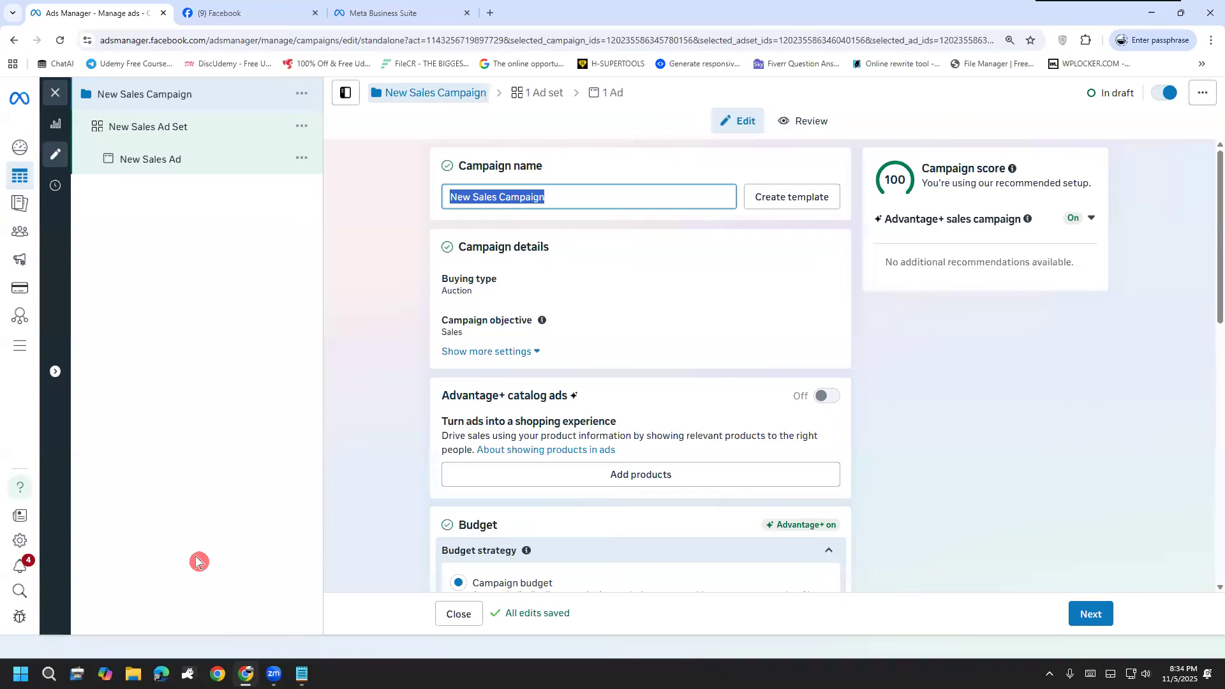
type("Labib")
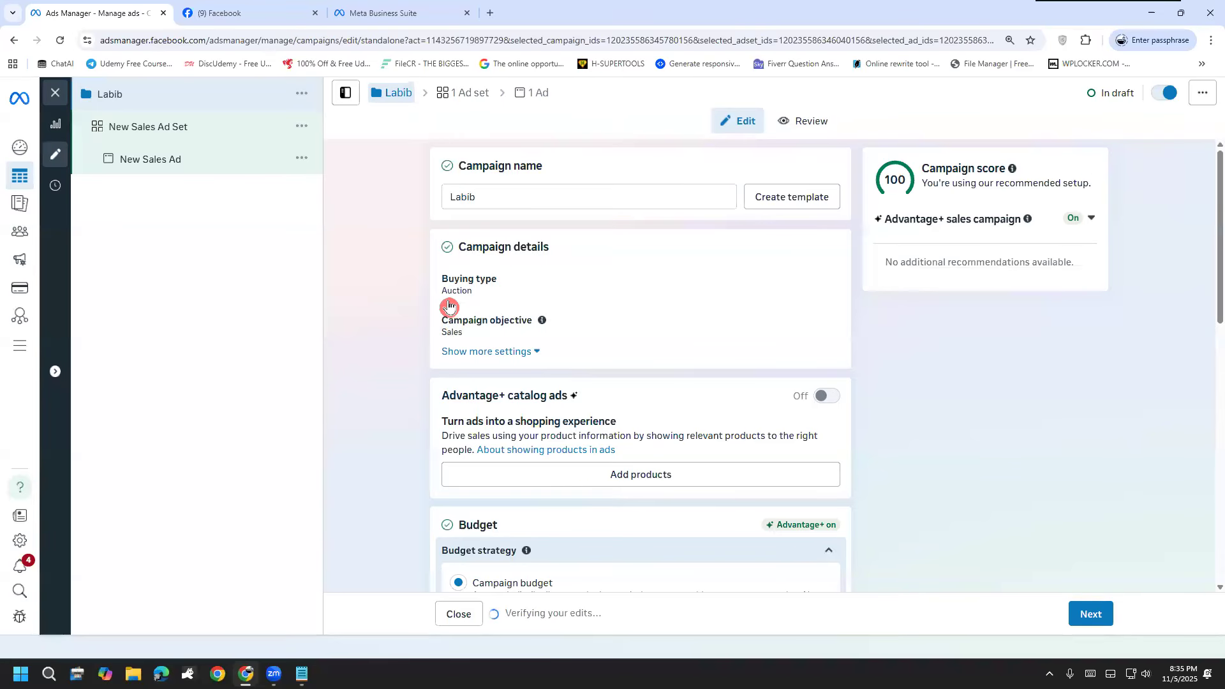
Step: Examine the campaign details, the Budget section and the available budget types
scroll(446, 287, "down", 2)
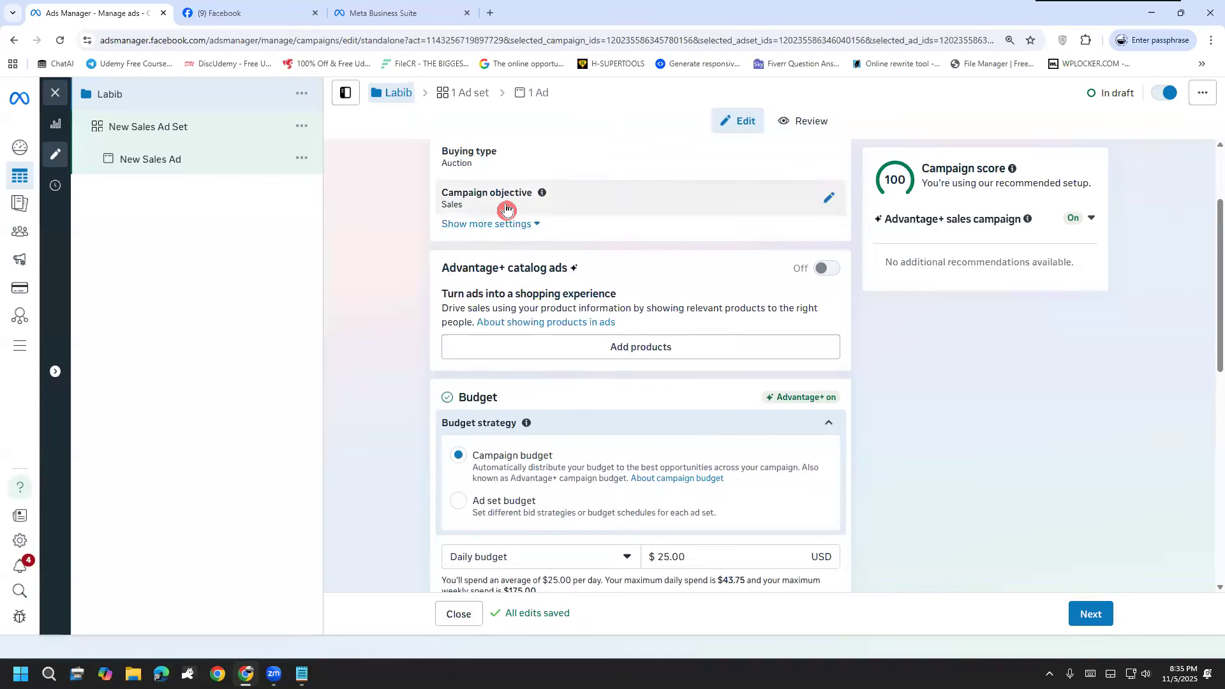
scroll(382, 391, "down", 1)
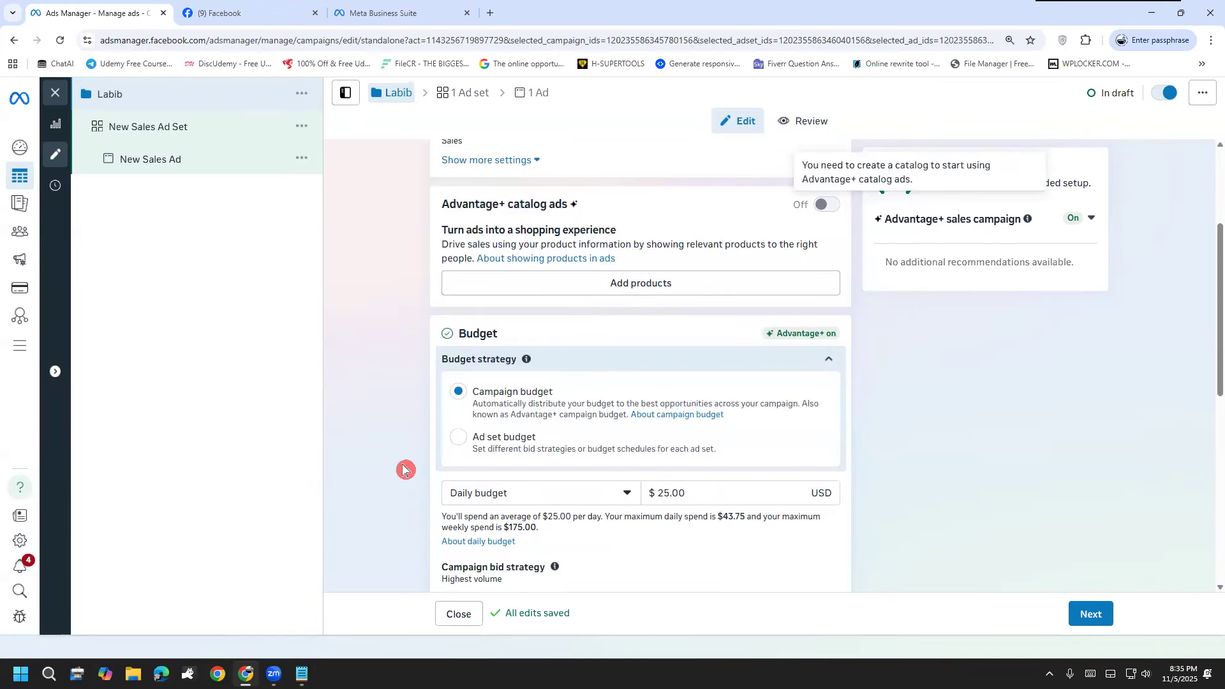
scroll(404, 470, "down", 2)
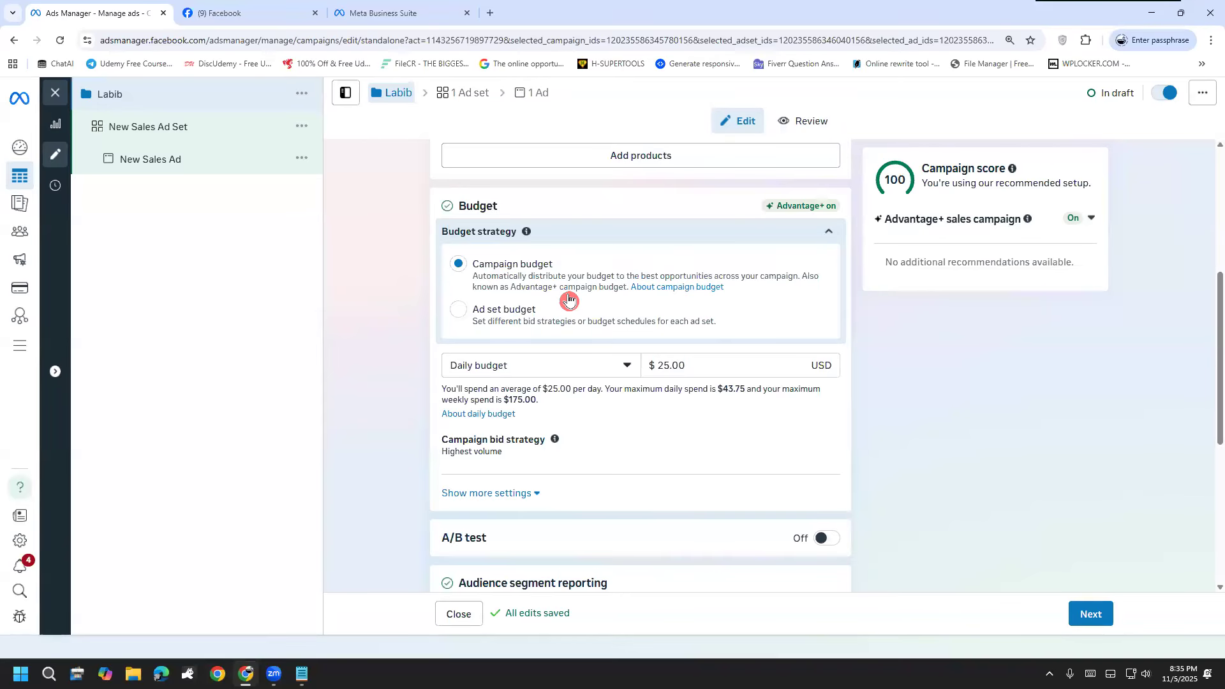
left_click(565, 372)
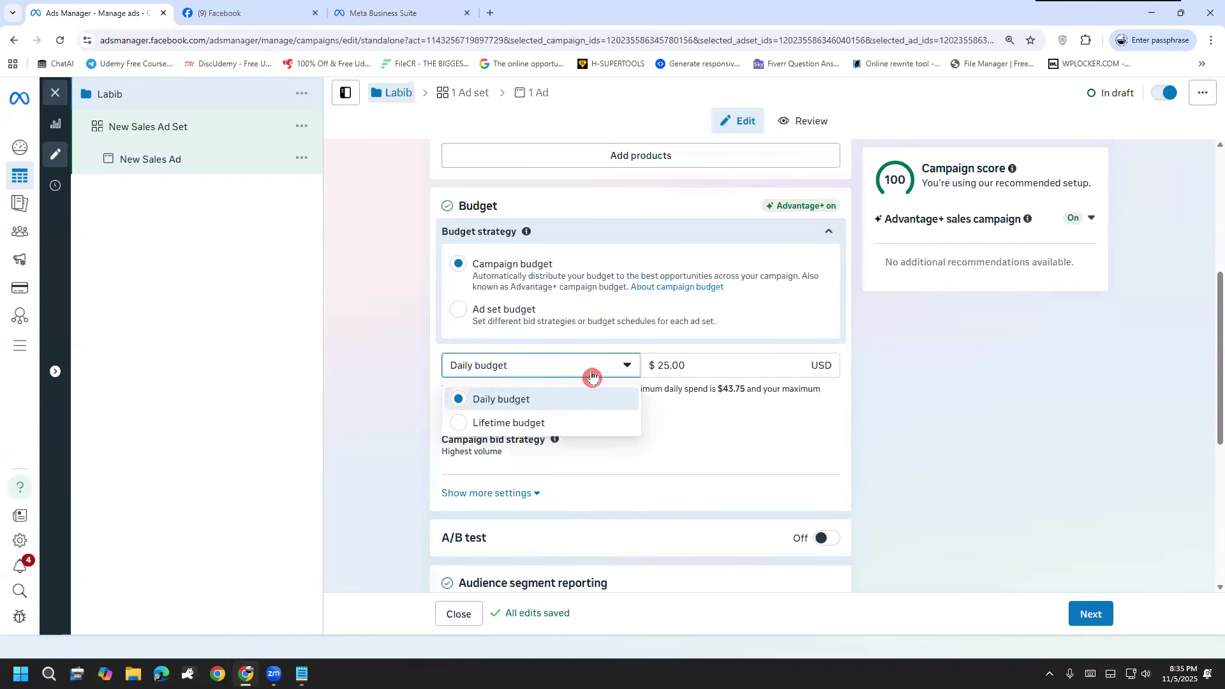
left_click(731, 202)
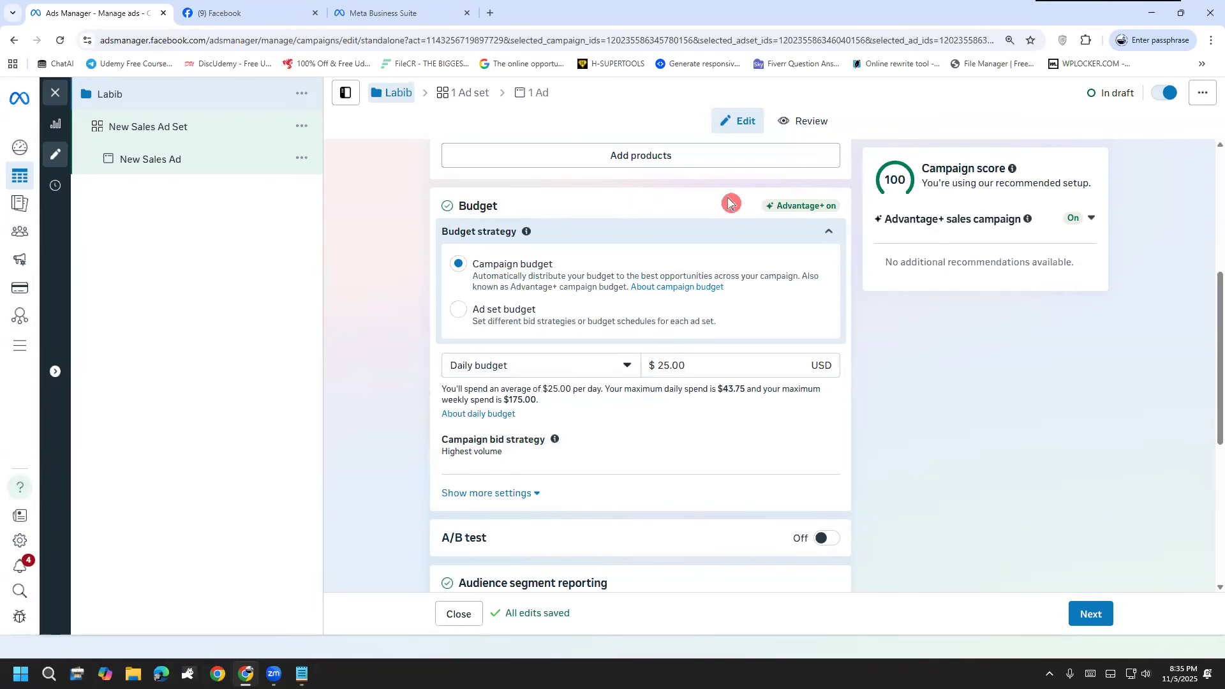
Step: Handwrite the numbers 5 and 20 beside the Budget section and clear the marks
left_click(775, 114)
left_click_drag(229, 297, 287, 365)
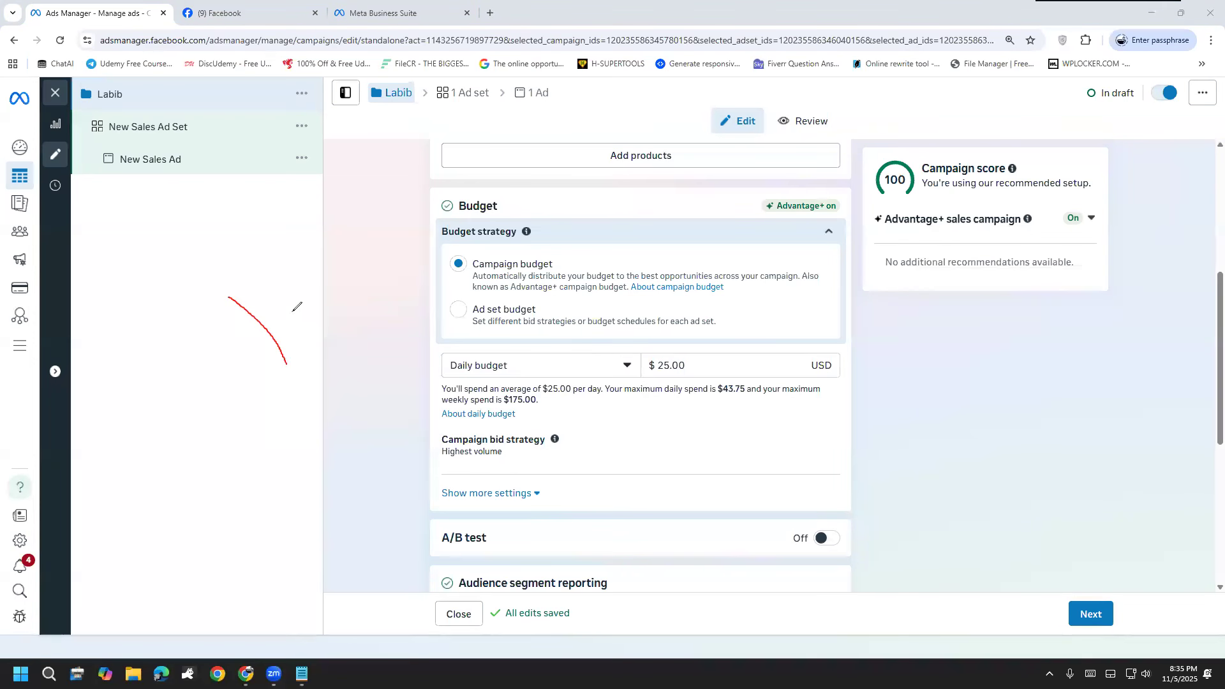
mouse_move(262, 270)
left_mouse_down()
mouse_move(253, 300)
mouse_move(315, 330)
mouse_move(268, 418)
left_mouse_up()
mouse_move(282, 489)
left_mouse_down()
mouse_move(290, 479)
mouse_move(373, 524)
left_mouse_up()
left_click_drag(353, 464, 360, 441)
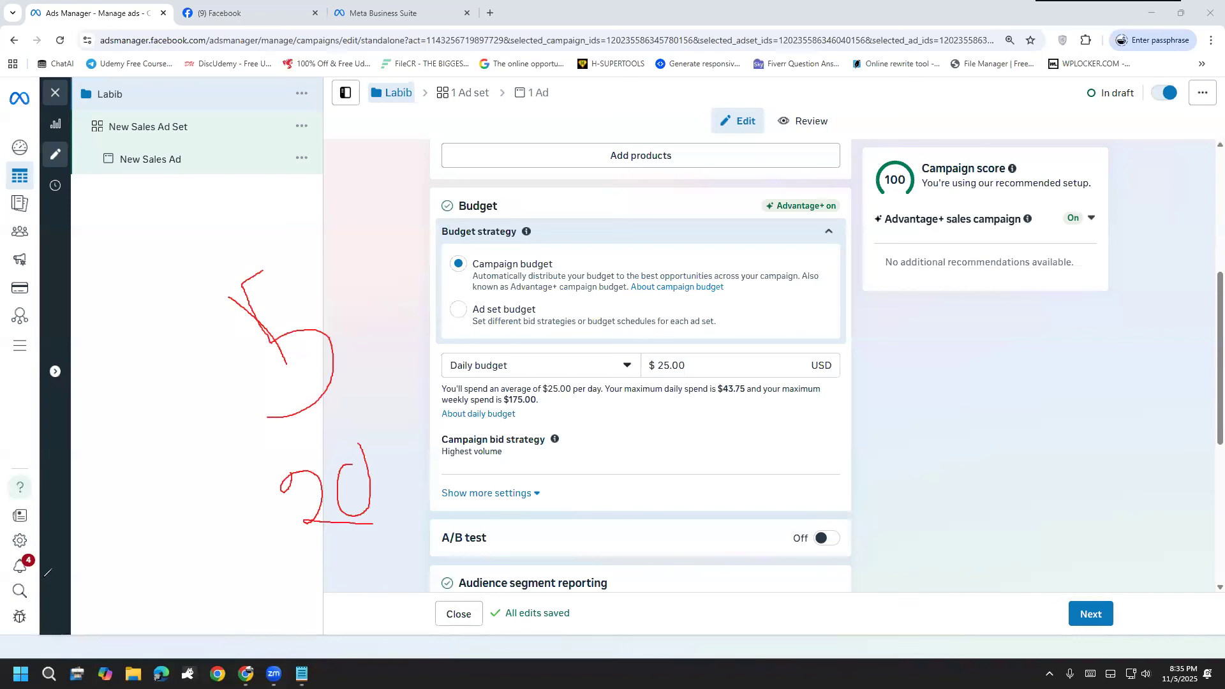
left_click(65, 521)
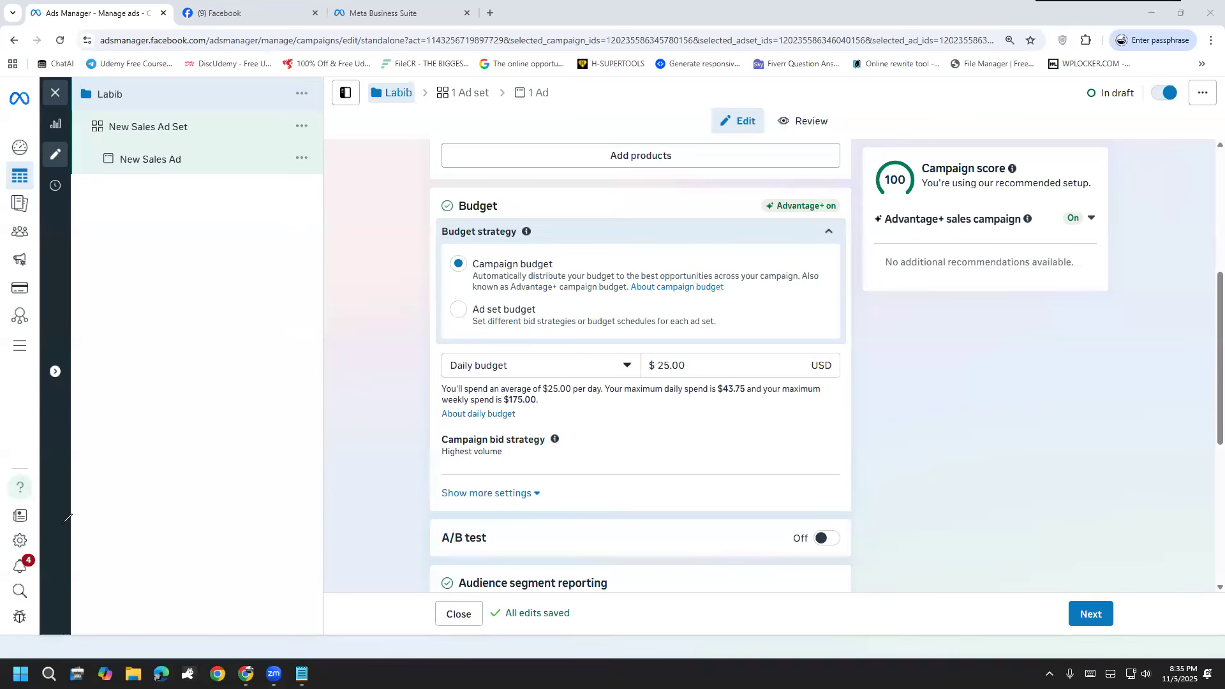
Step: Set the campaign's daily budget to $20.00
left_click(708, 364)
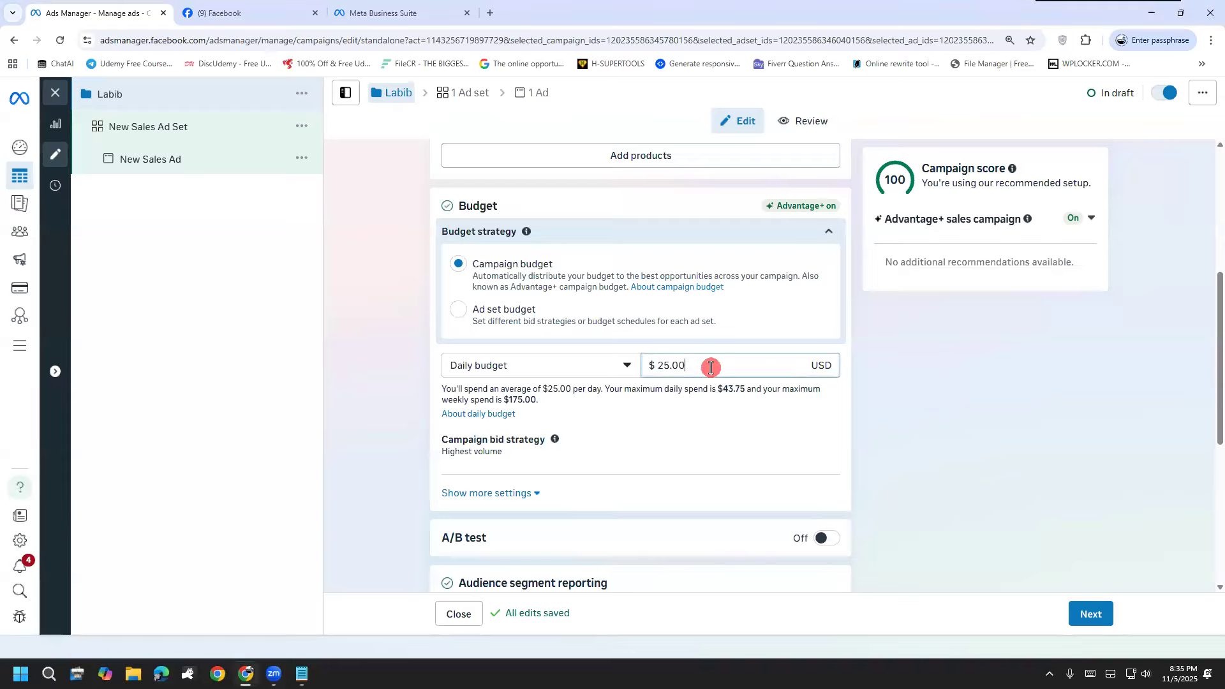
left_click(571, 365)
double_click(717, 364)
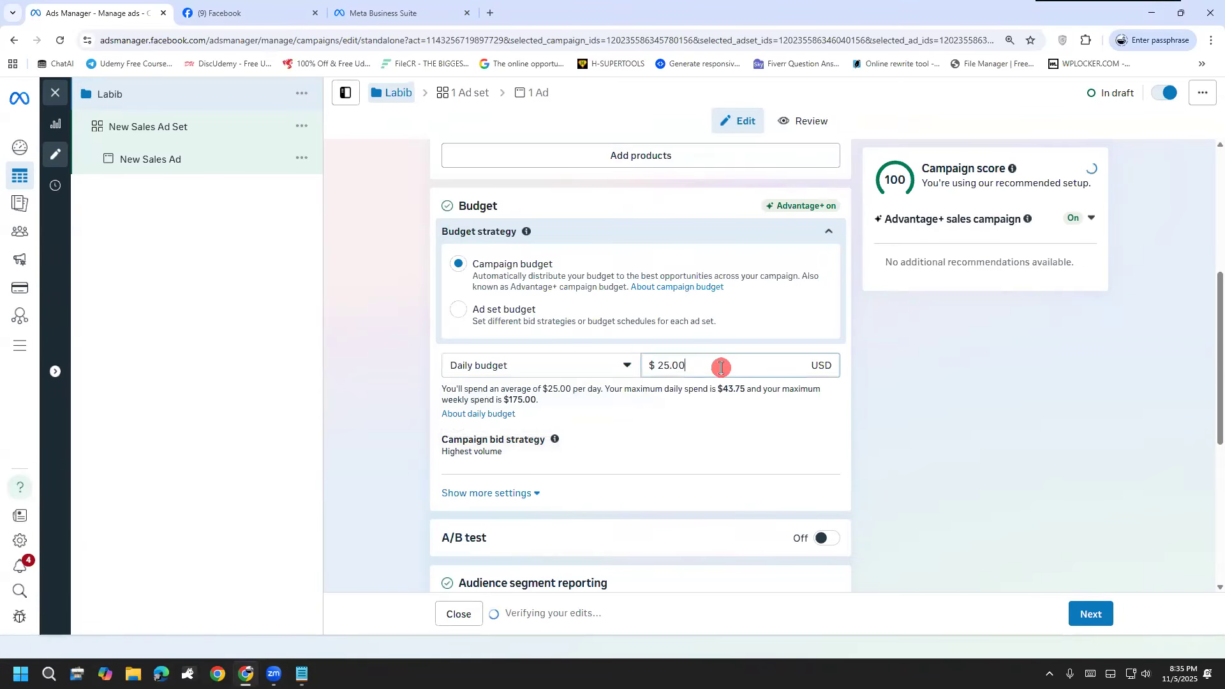
type("20")
left_click(391, 443)
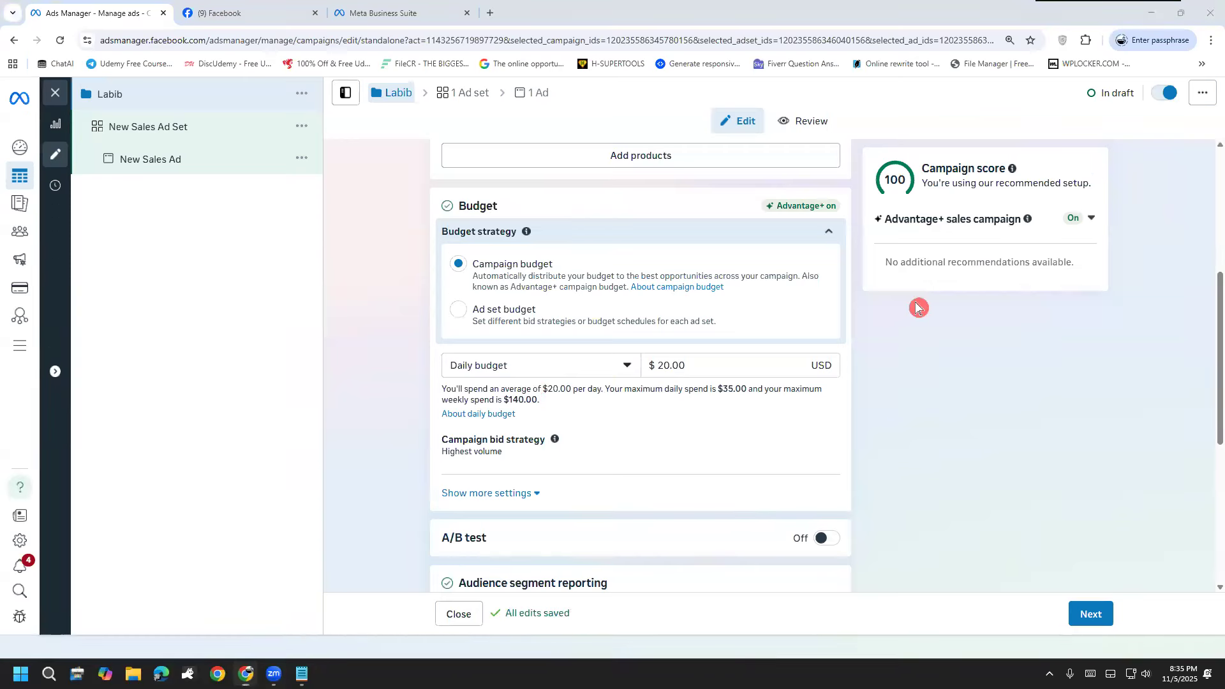
Step: Switch the campaign budget to Lifetime budget with an amount of $100.00
left_click(548, 371)
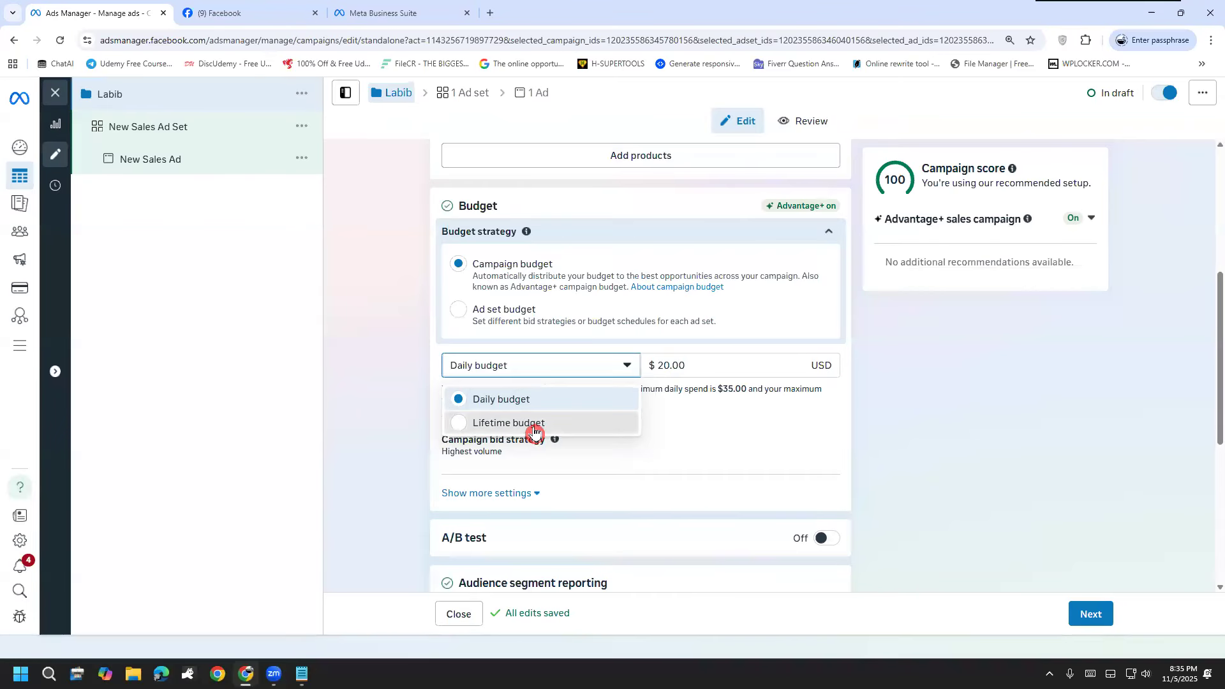
left_click(535, 424)
left_click_drag(696, 367, 620, 364)
type("100")
left_click(381, 413)
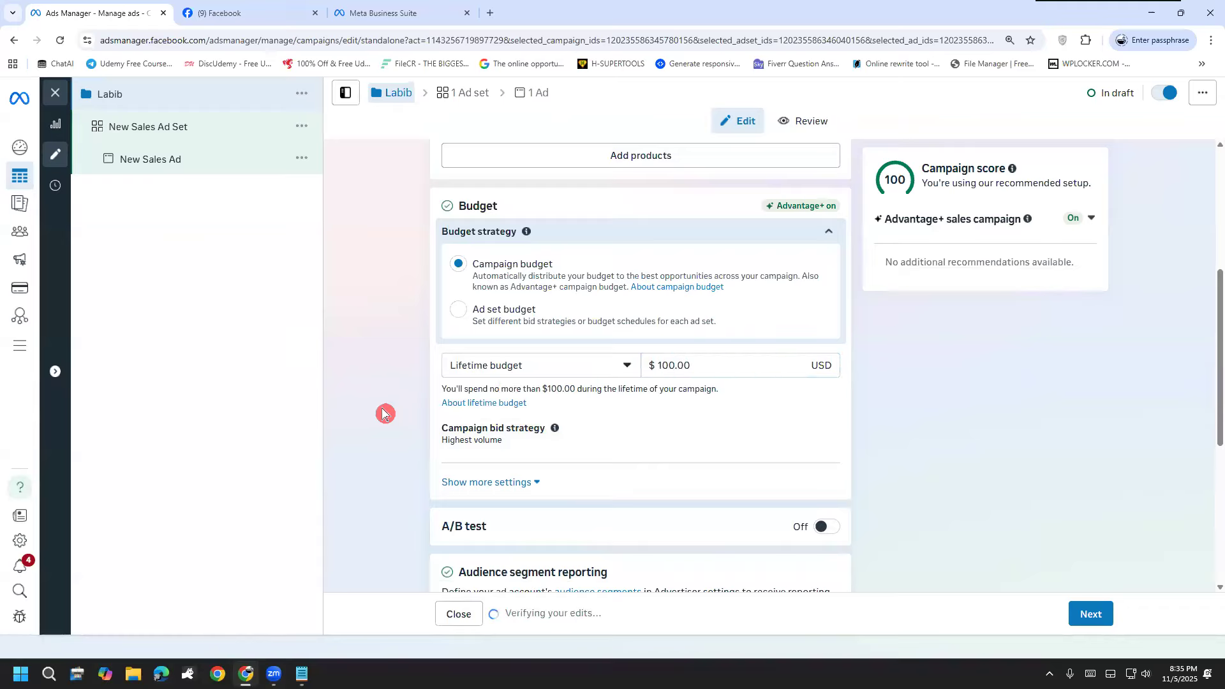
Step: Switch the campaign budget back to Daily budget and highlight the maximum daily spend text below it
left_click(534, 367)
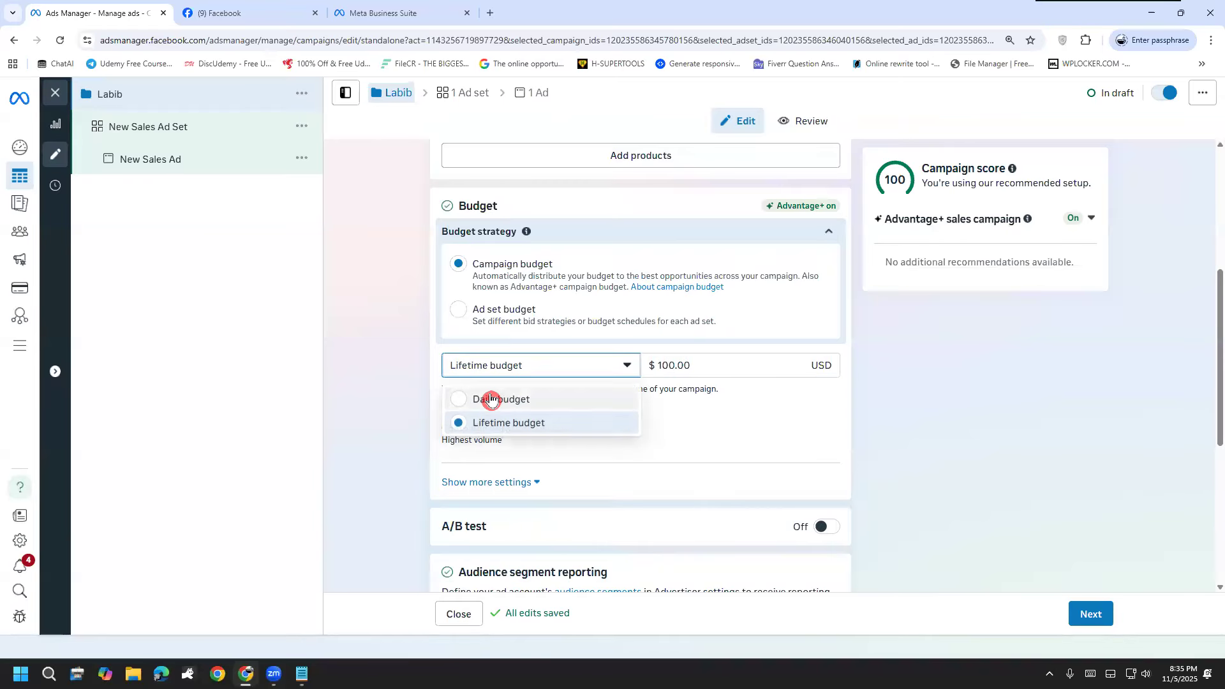
left_click(491, 400)
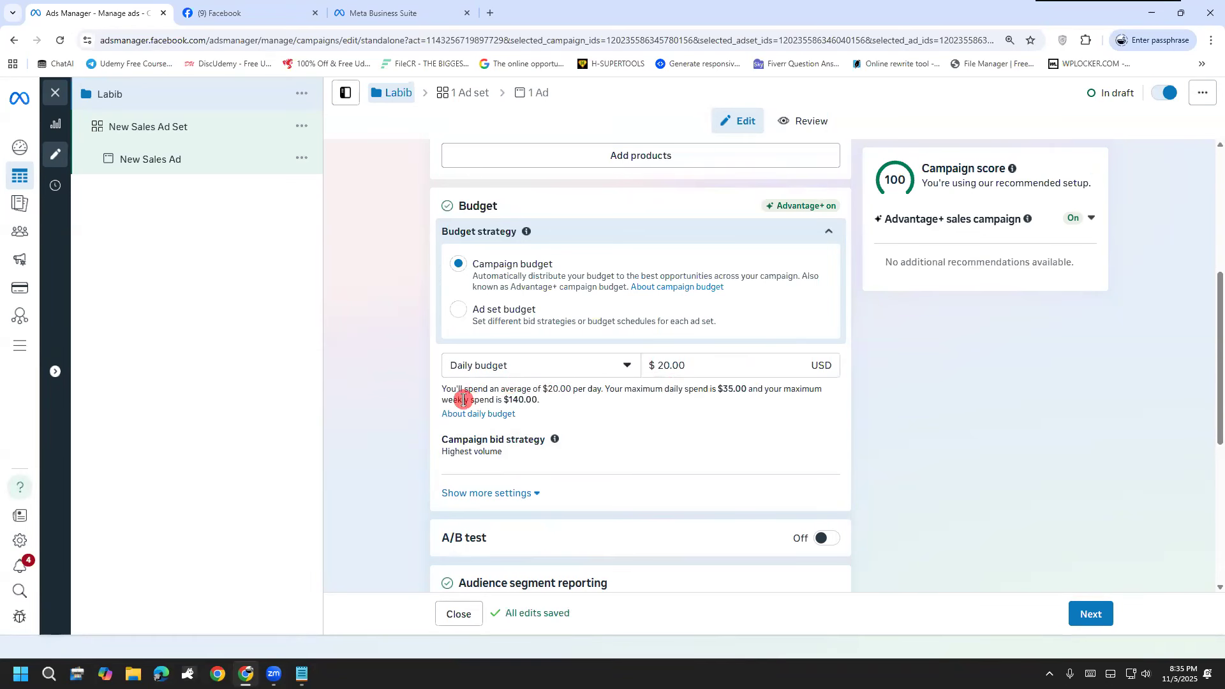
left_click_drag(548, 389, 734, 390)
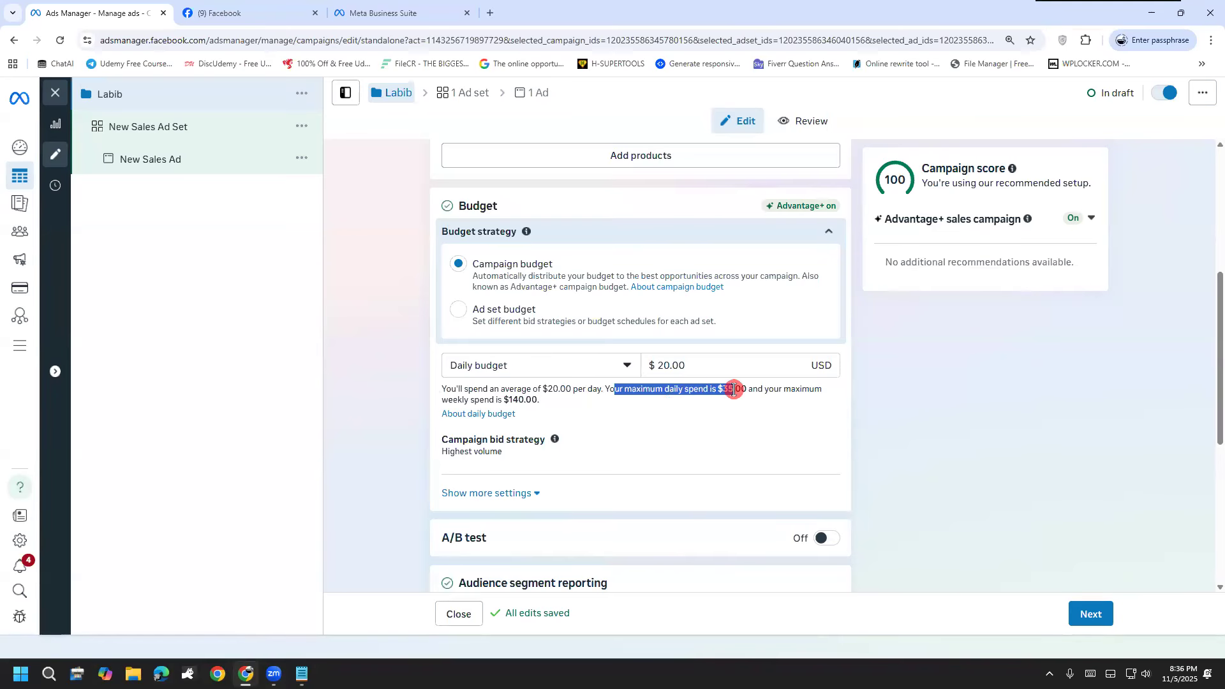
Step: Reveal the additional budget settings, circle and tick the Budget scheduling option with the pen, and clear the marks
left_click(337, 501)
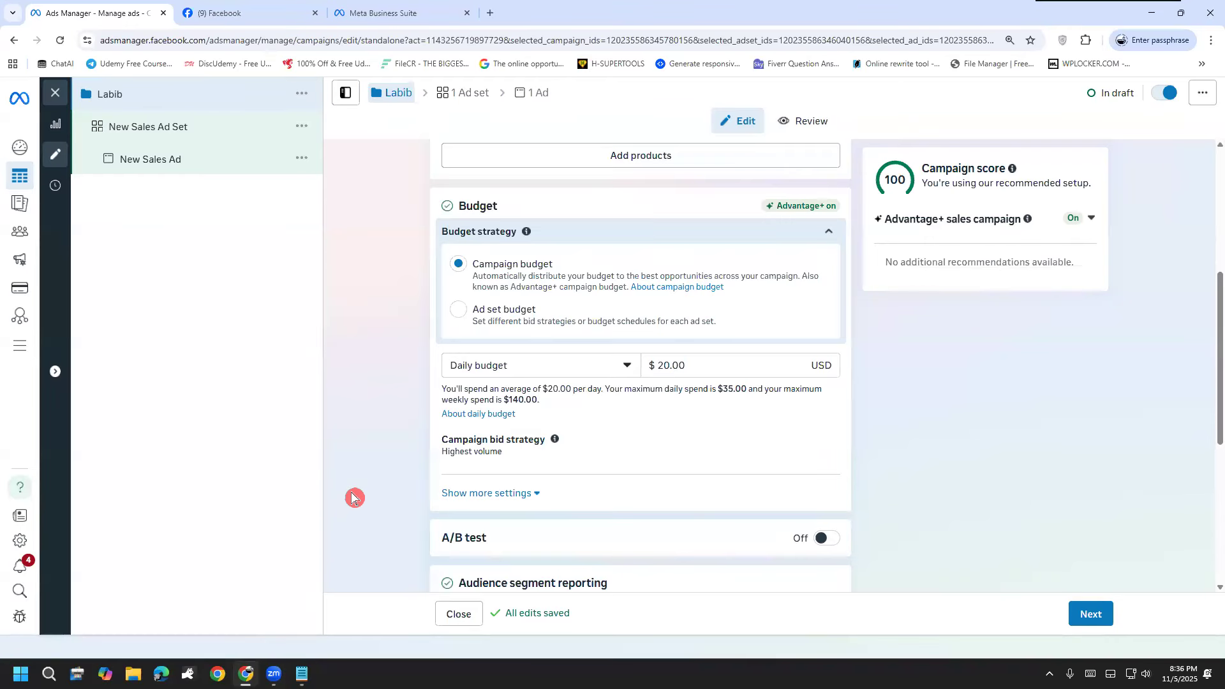
scroll(446, 415, "down", 3)
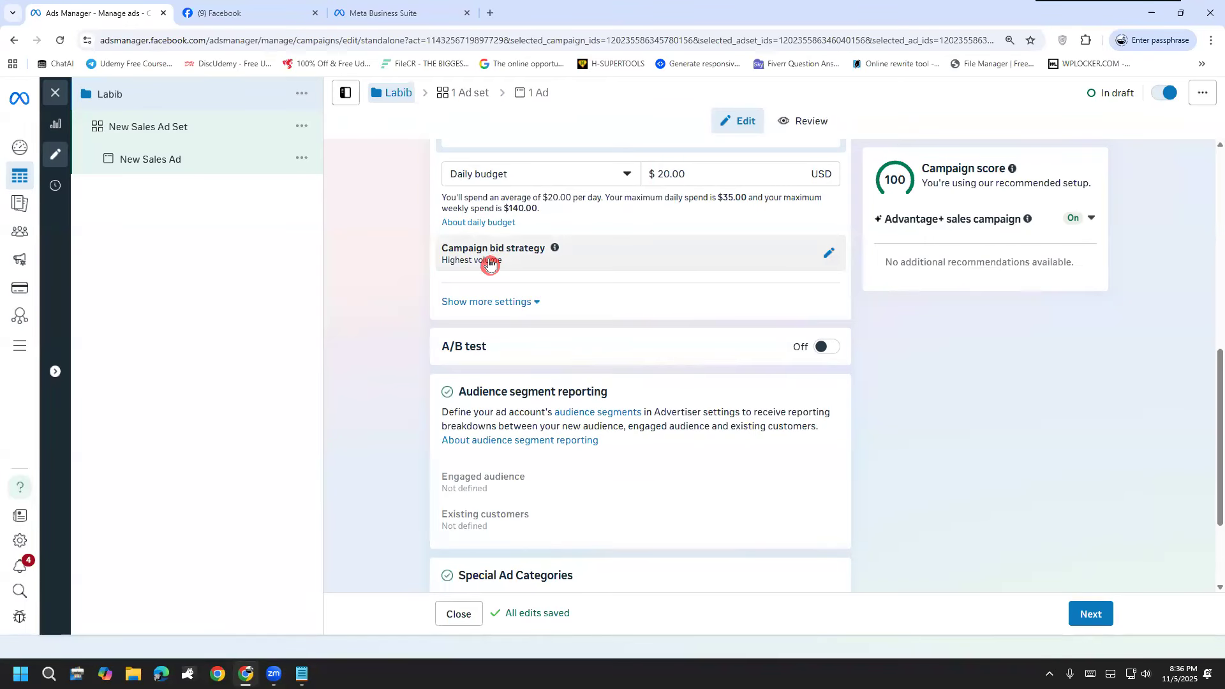
left_click(514, 304)
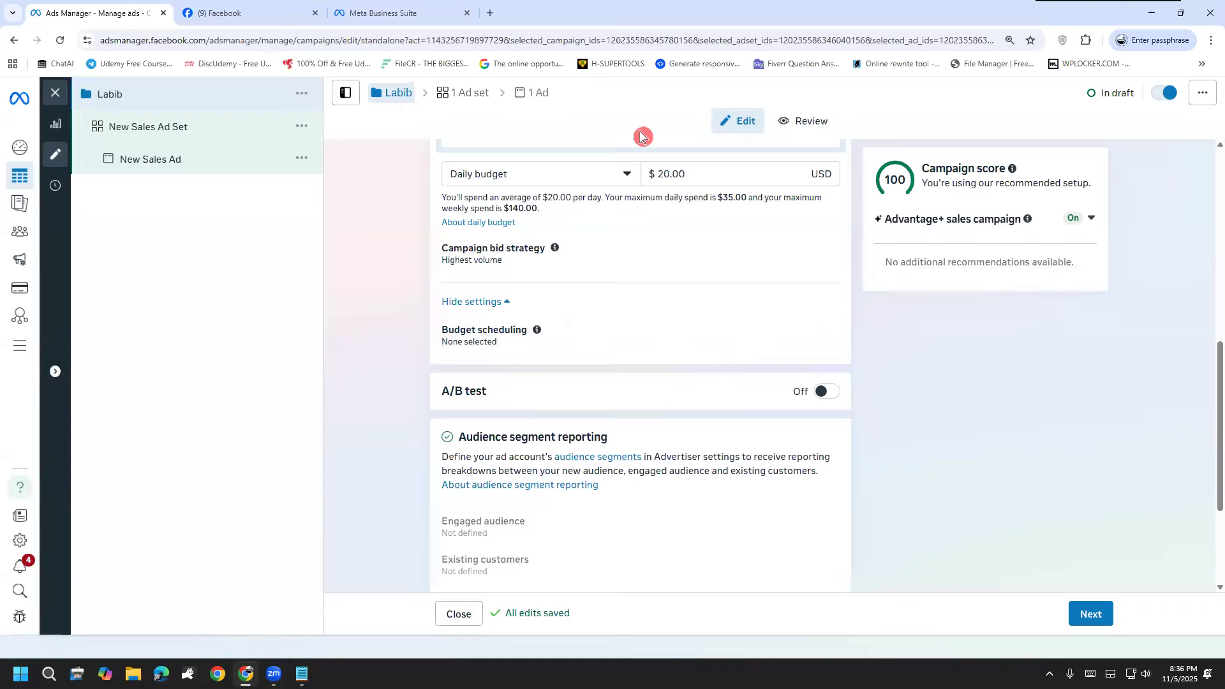
mouse_move(502, 297)
left_mouse_down()
mouse_move(510, 351)
mouse_move(503, 293)
mouse_move(553, 290)
left_mouse_up()
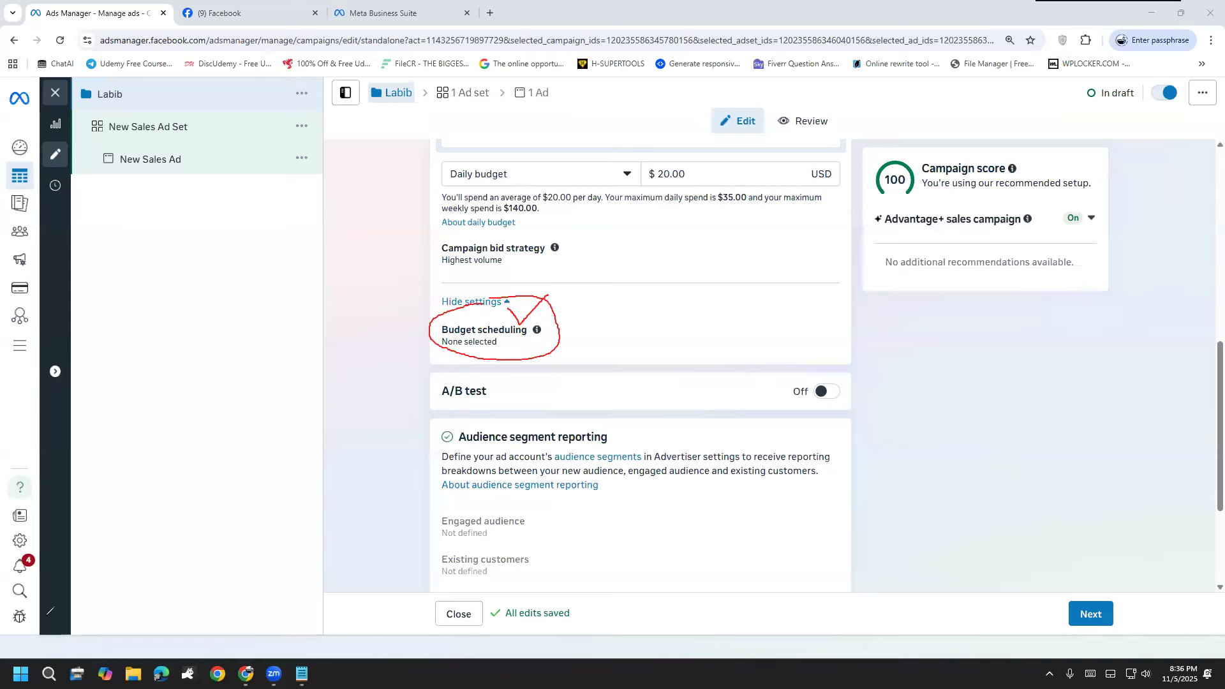
left_click(60, 525)
Step: Draw a check mark over Budget scheduling, handwrite and circle "Digital" beside it with an arrow, and clear the marks
left_click_drag(426, 334, 558, 251)
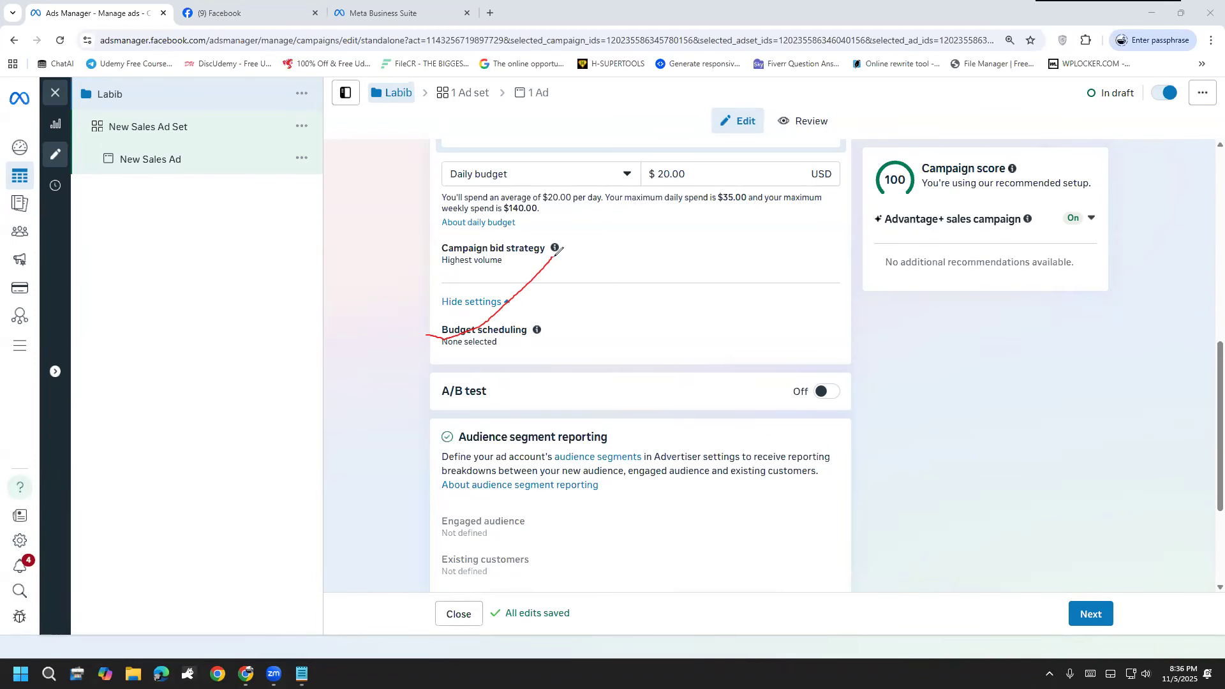
mouse_move(204, 346)
left_mouse_down()
mouse_move(224, 400)
mouse_move(267, 361)
mouse_move(225, 400)
left_mouse_up()
left_click(263, 335)
mouse_move(271, 350)
left_mouse_down()
mouse_move(290, 375)
mouse_move(268, 331)
left_mouse_up()
mouse_move(292, 341)
left_mouse_down()
mouse_move(343, 325)
mouse_move(316, 337)
left_mouse_up()
left_click_drag(328, 284, 344, 303)
left_click(325, 272)
left_click_drag(351, 254, 361, 304)
left_click_drag(347, 292, 365, 272)
mouse_move(382, 257)
left_mouse_down()
mouse_move(371, 265)
mouse_move(377, 220)
mouse_move(389, 287)
left_mouse_up()
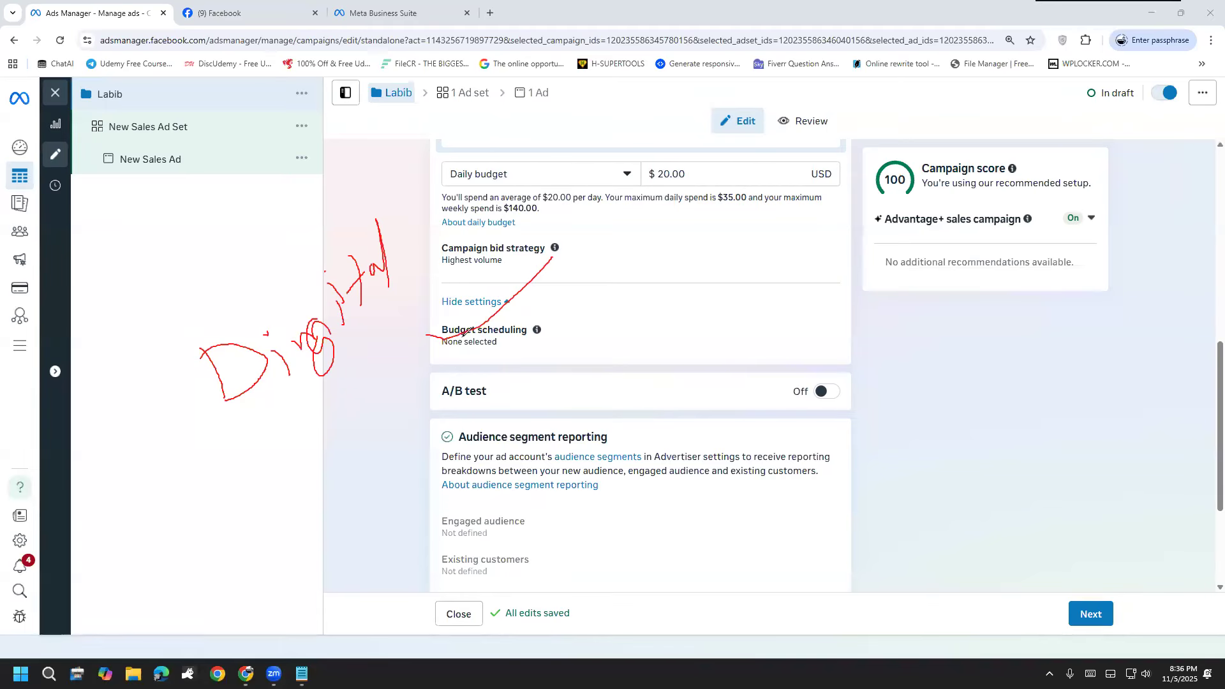
mouse_move(247, 438)
left_mouse_down()
mouse_move(392, 250)
mouse_move(153, 263)
mouse_move(322, 440)
mouse_move(412, 491)
mouse_move(416, 450)
left_mouse_up()
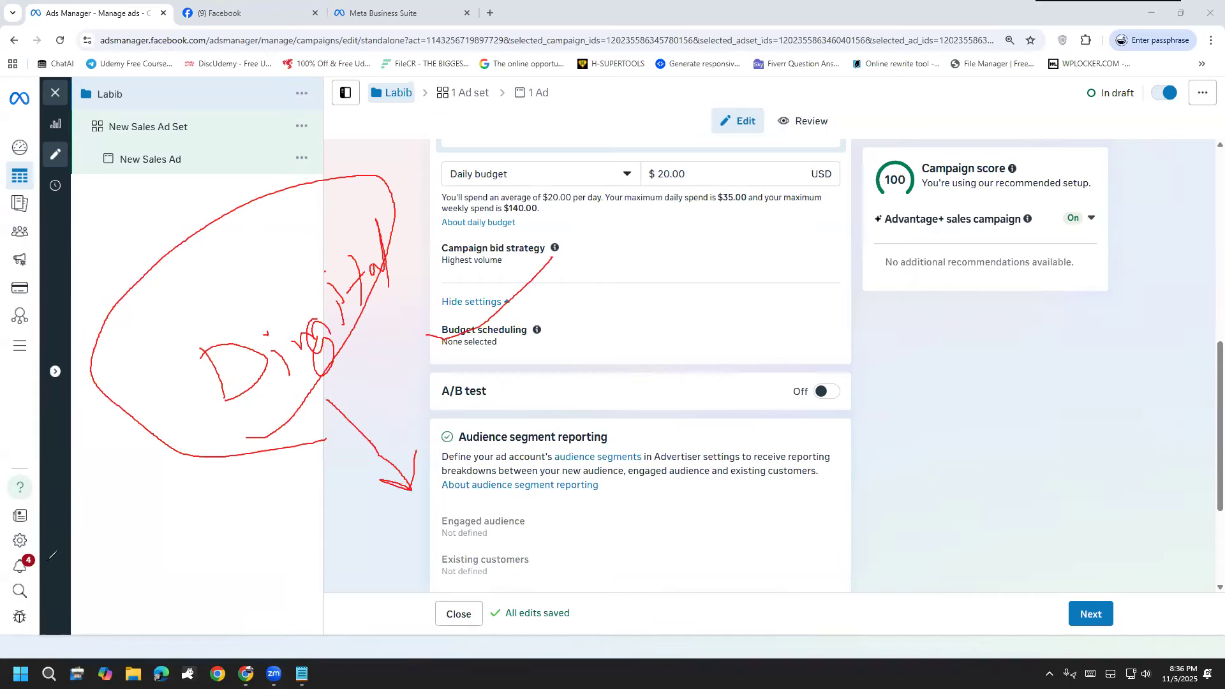
left_click(68, 516)
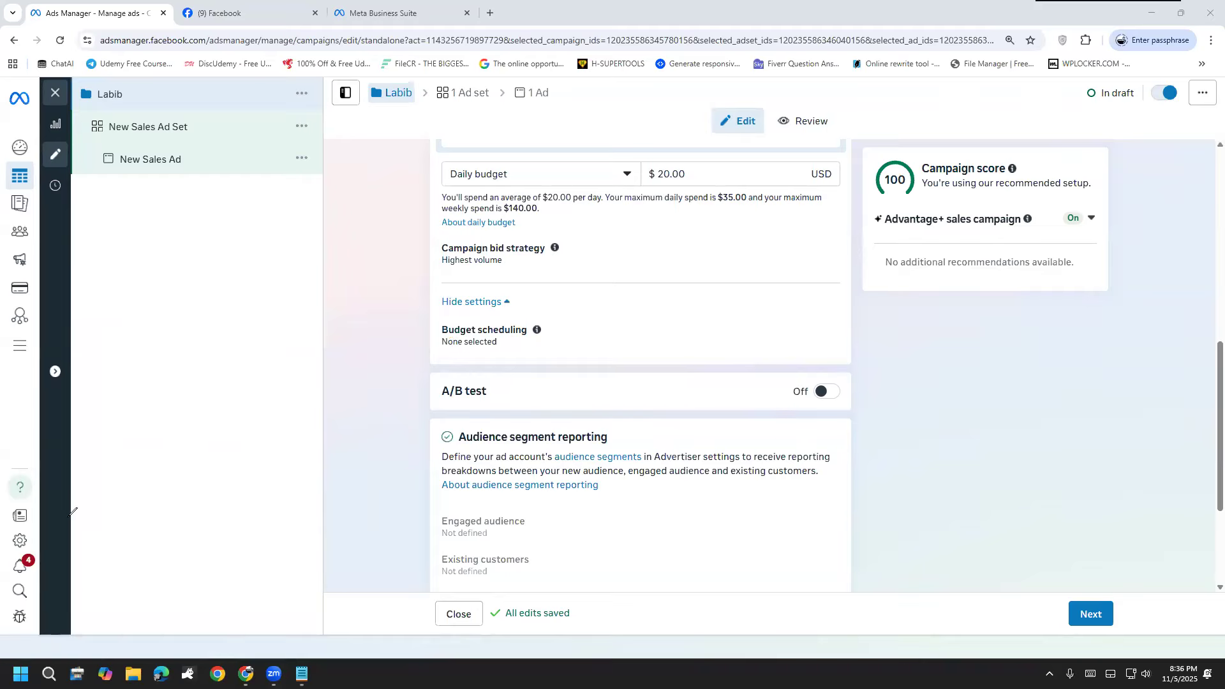
Step: Try scheduled budget increases under Budget scheduling, turn them off again and collapse the additional budget settings
left_click(455, 352)
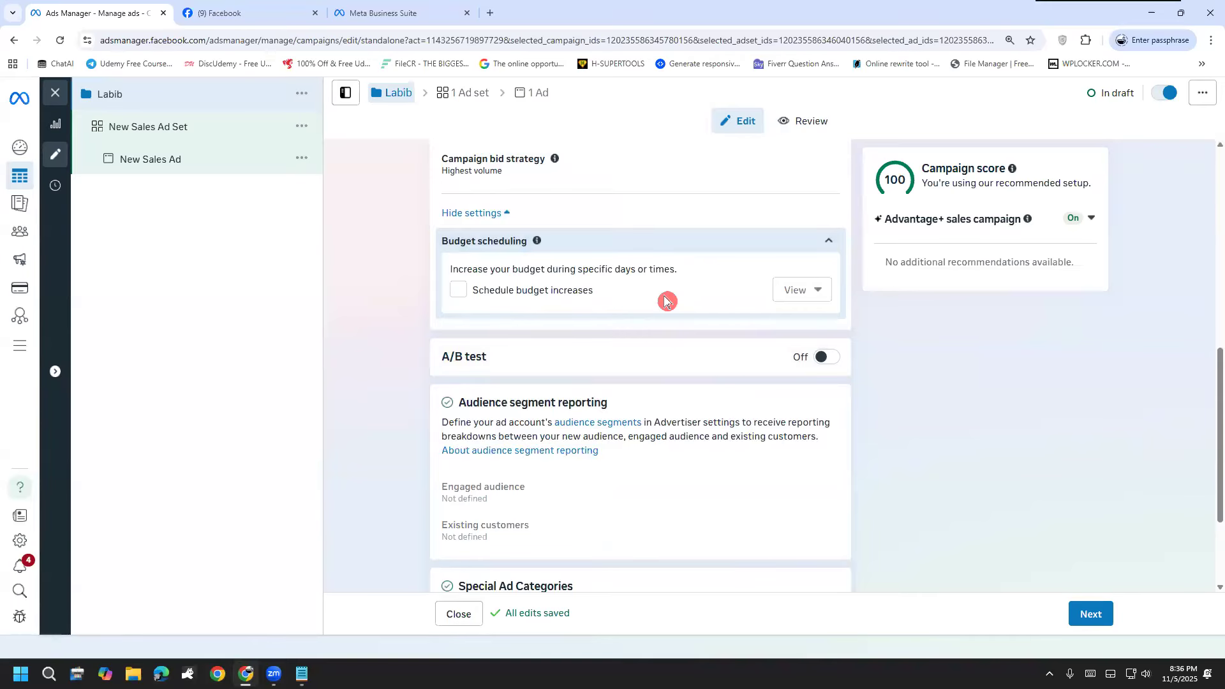
left_click(473, 298)
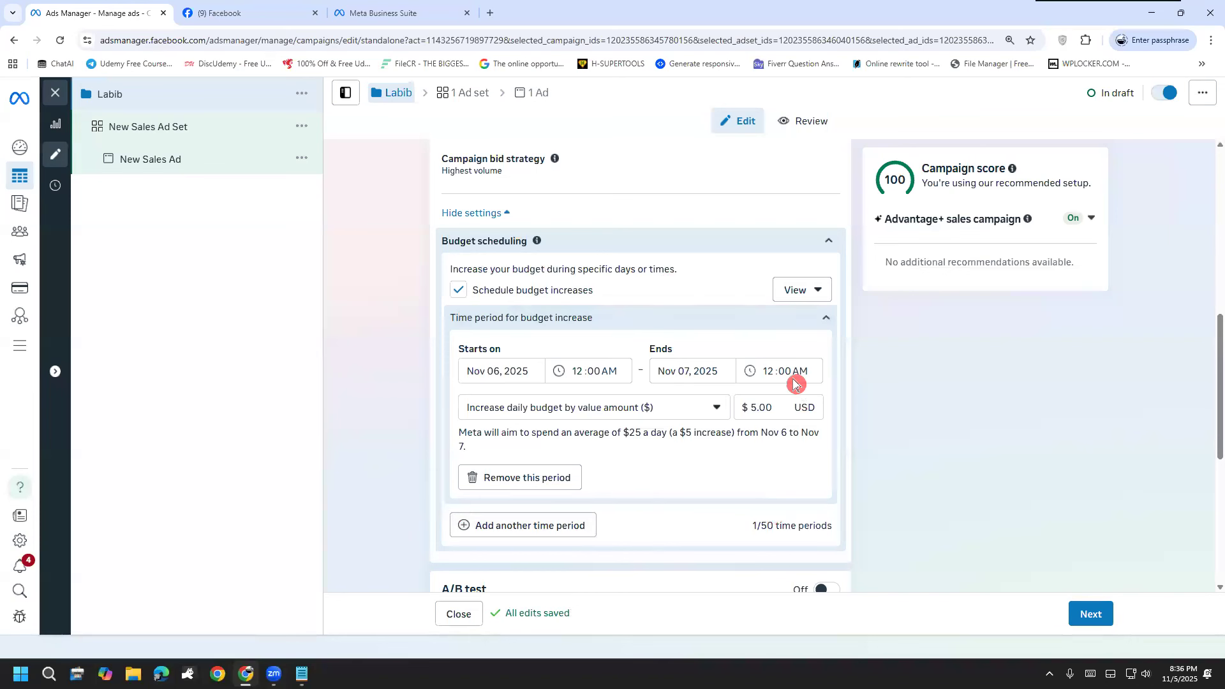
left_click(469, 298)
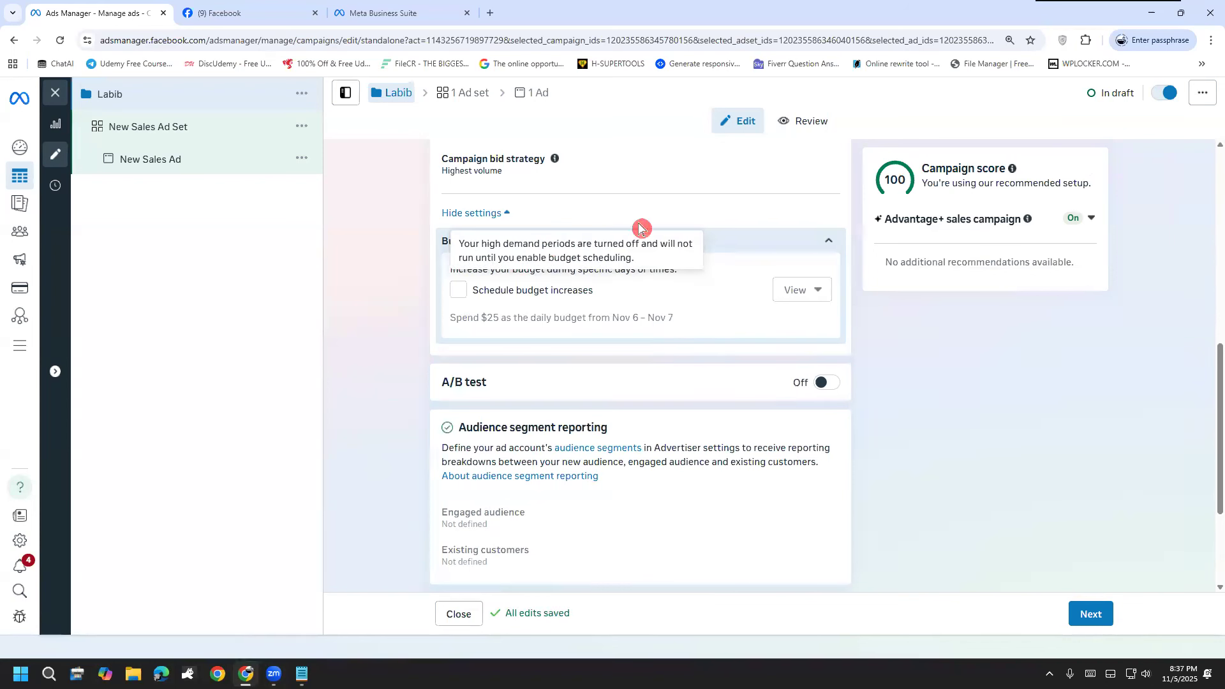
left_click(508, 213)
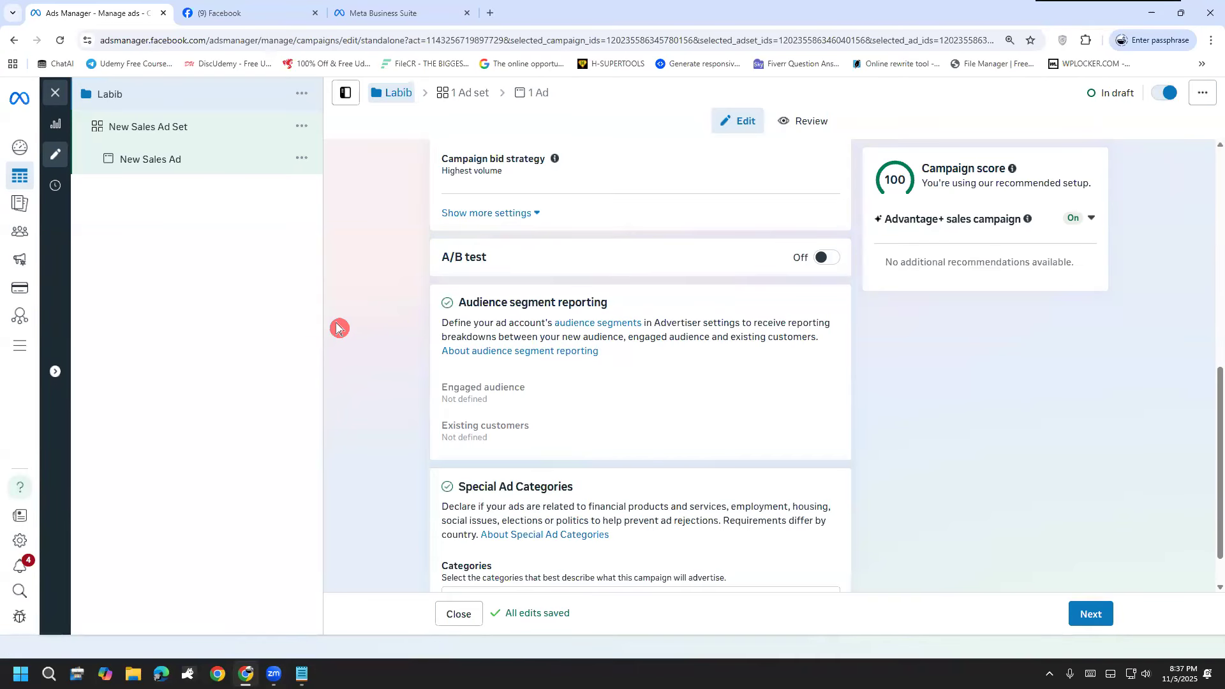
Step: Mark the A/B test section with the pen, clear it, and turn on the A/B test with Audience as the tested variable
scroll(350, 301, "down", 2)
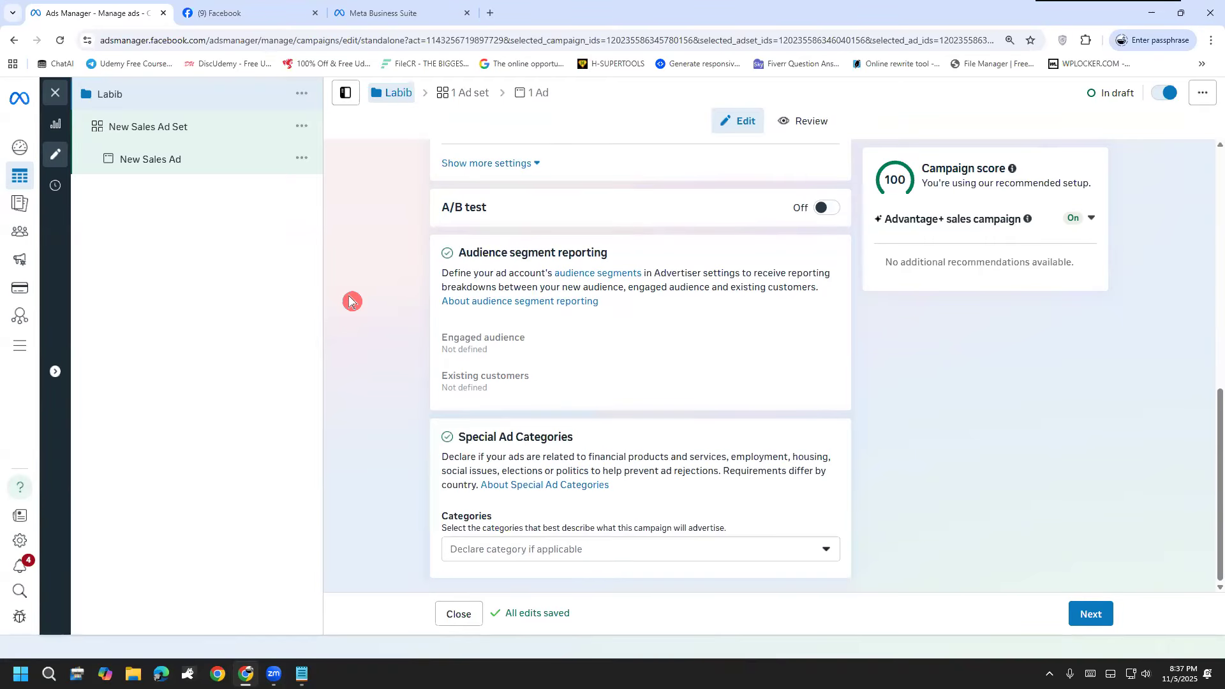
mouse_move(437, 190)
left_mouse_down()
mouse_move(434, 479)
mouse_move(641, 535)
mouse_move(932, 369)
mouse_move(781, 172)
mouse_move(440, 181)
left_mouse_up()
left_click(44, 513)
left_click(815, 217)
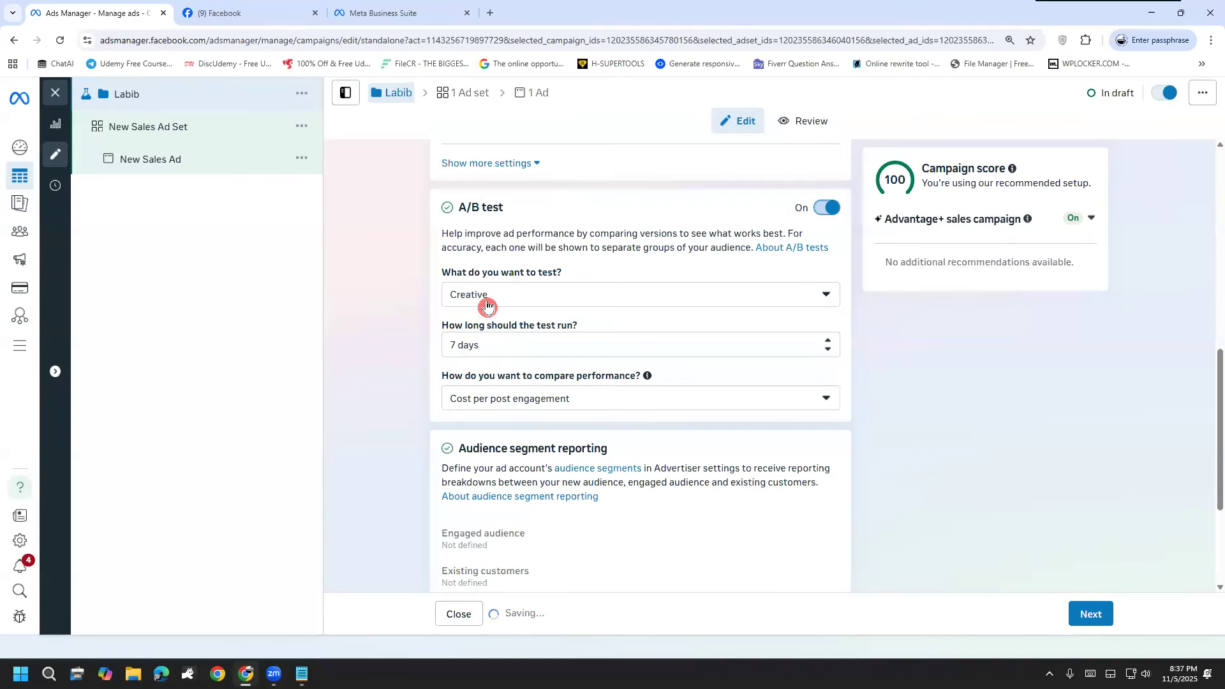
left_click(490, 305)
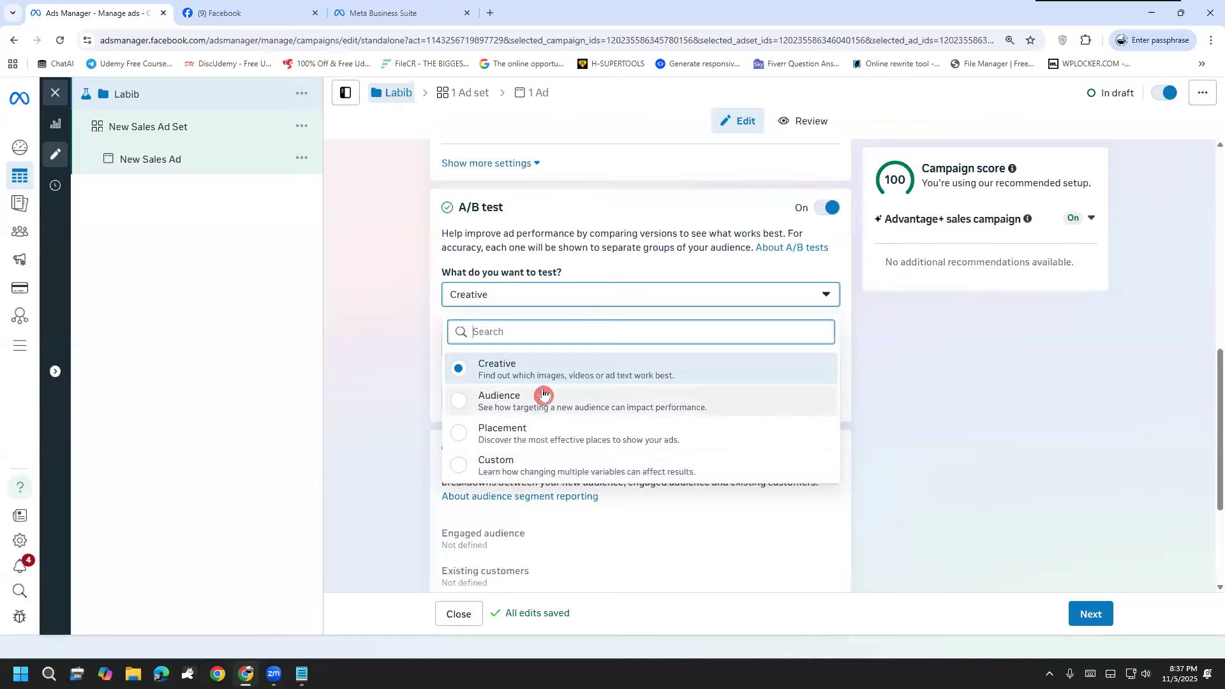
left_click(544, 397)
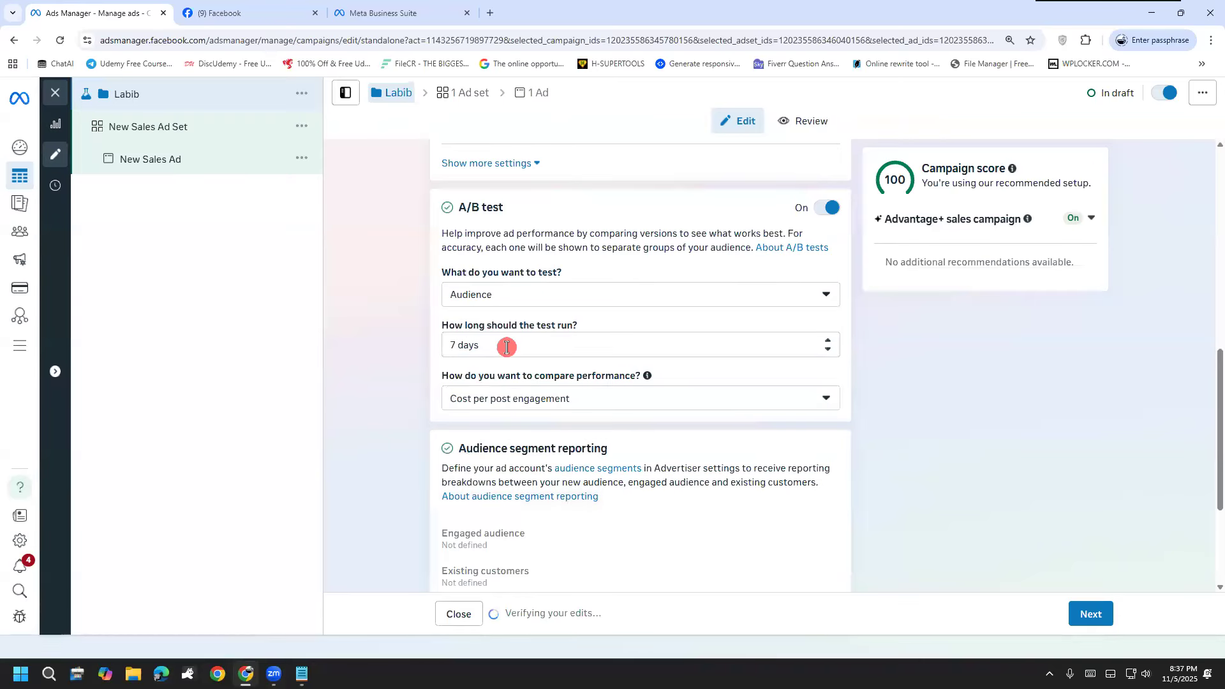
Step: Browse the A/B test's metrics for comparing performance, turn the A/B test off and mark its section with the pen
left_click(552, 399)
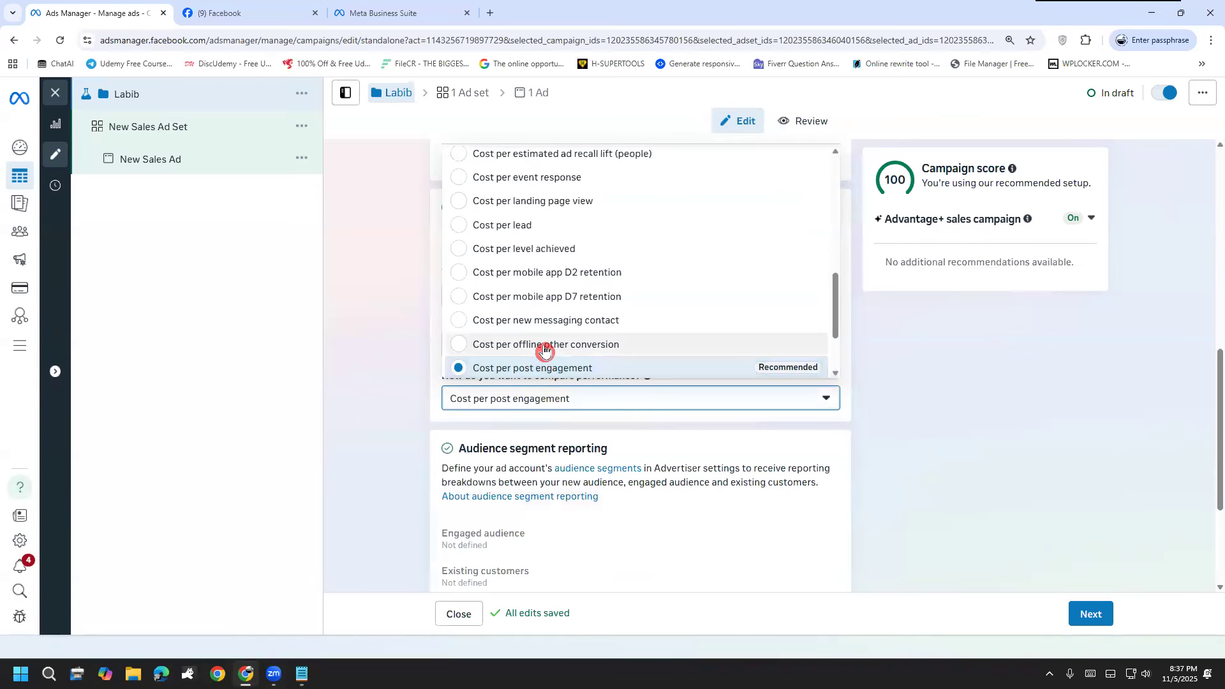
scroll(544, 350, "up", 5)
scroll(545, 350, "up", 3)
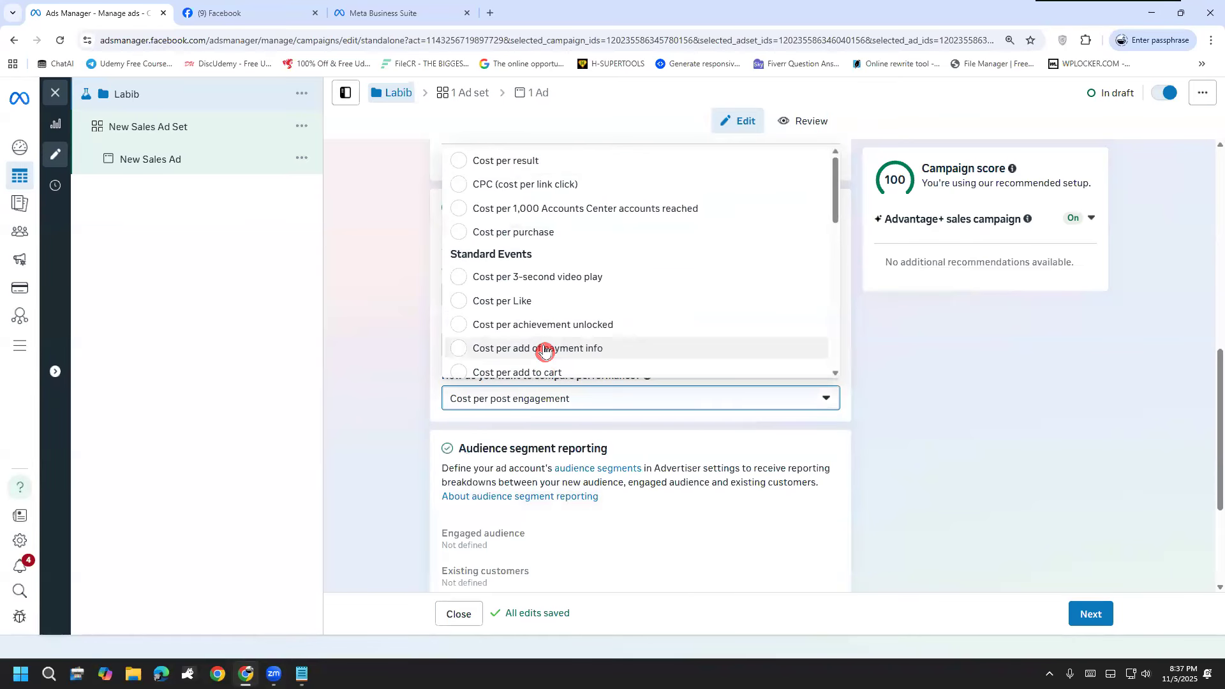
scroll(593, 331, "down", 6)
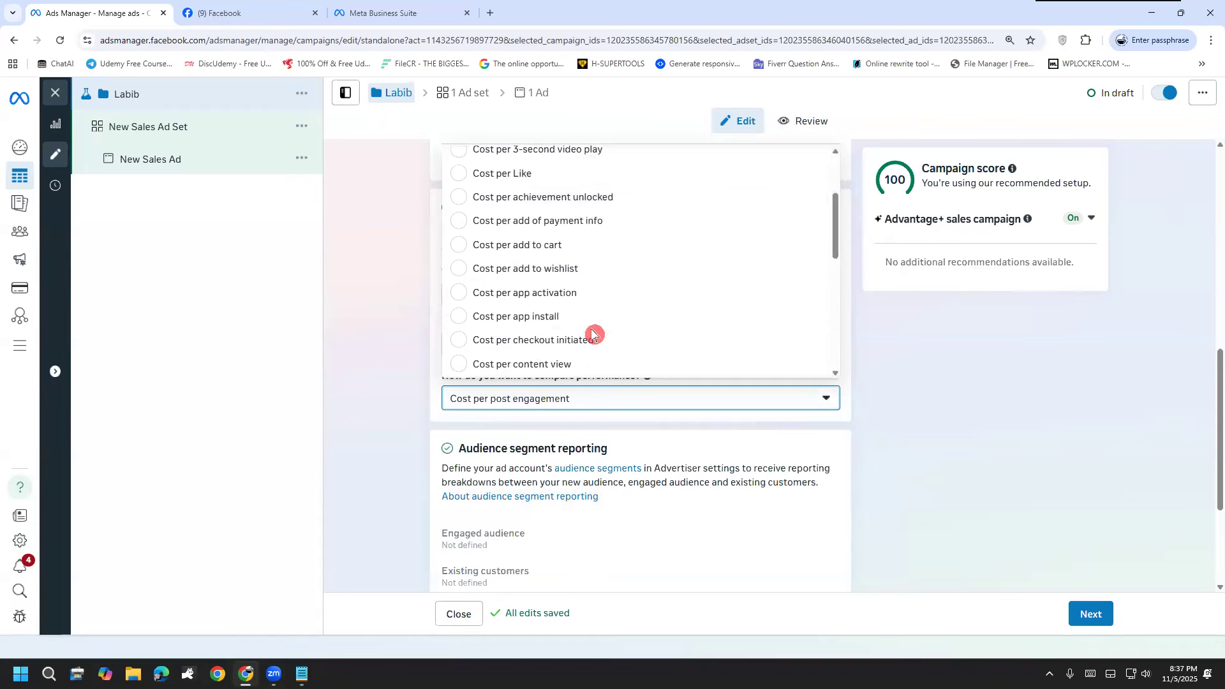
left_click(347, 358)
left_click(828, 209)
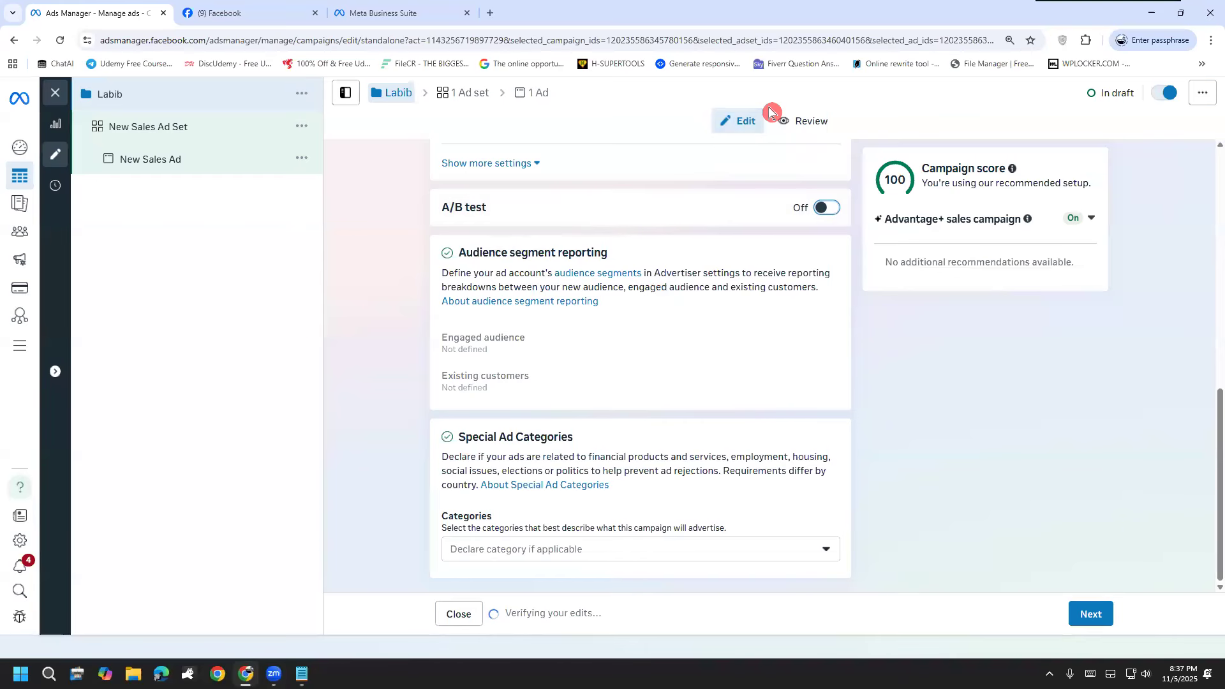
mouse_move(527, 181)
left_mouse_down()
mouse_move(612, 259)
mouse_move(808, 149)
mouse_move(513, 170)
left_mouse_up()
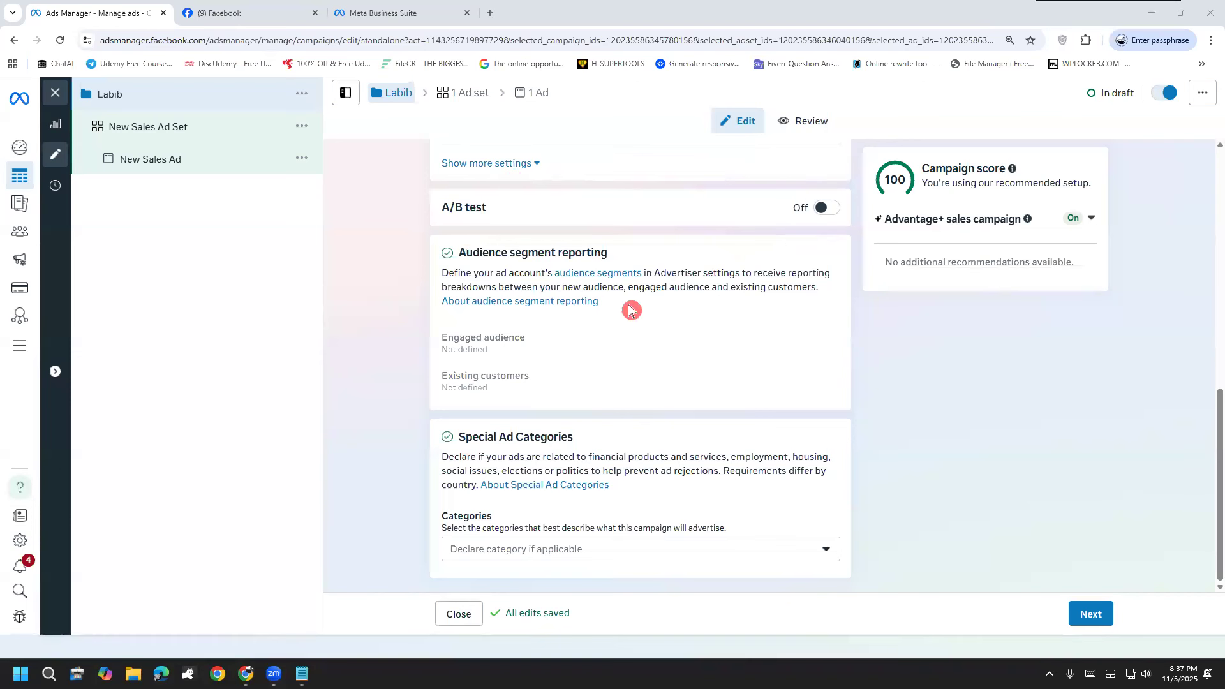
Step: Review the Special Ad Categories options, including Financial products and services, and leave no category declared
left_click(646, 550)
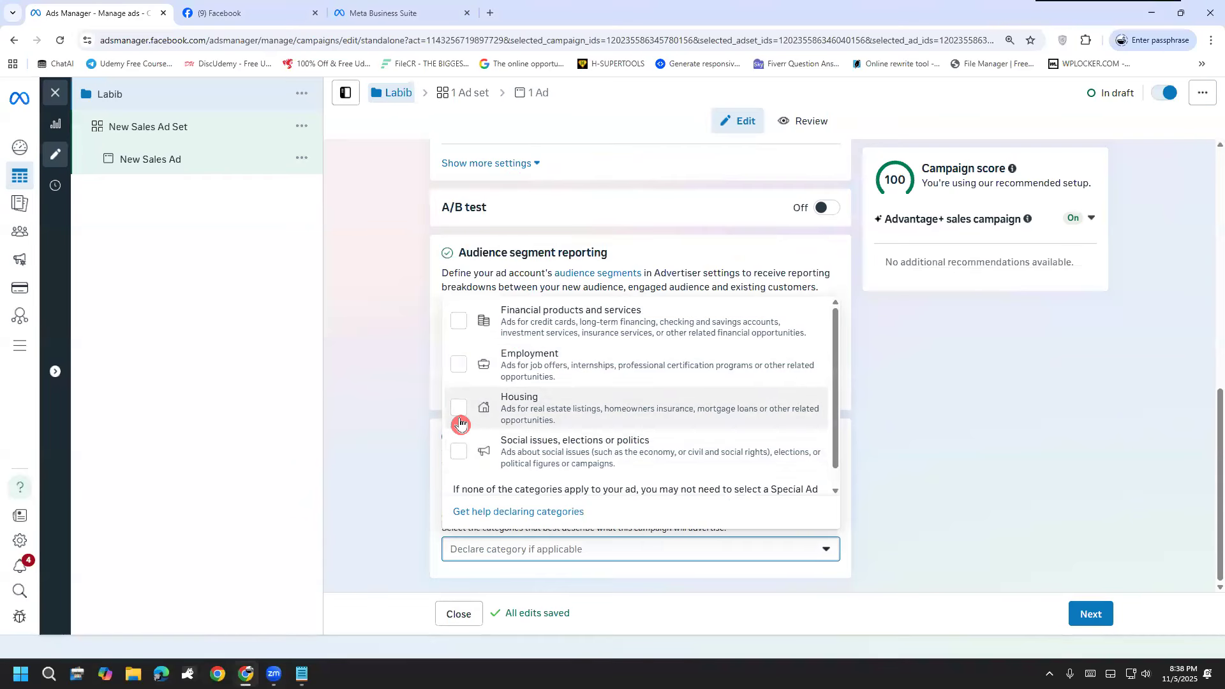
left_click(467, 329)
left_click(463, 323)
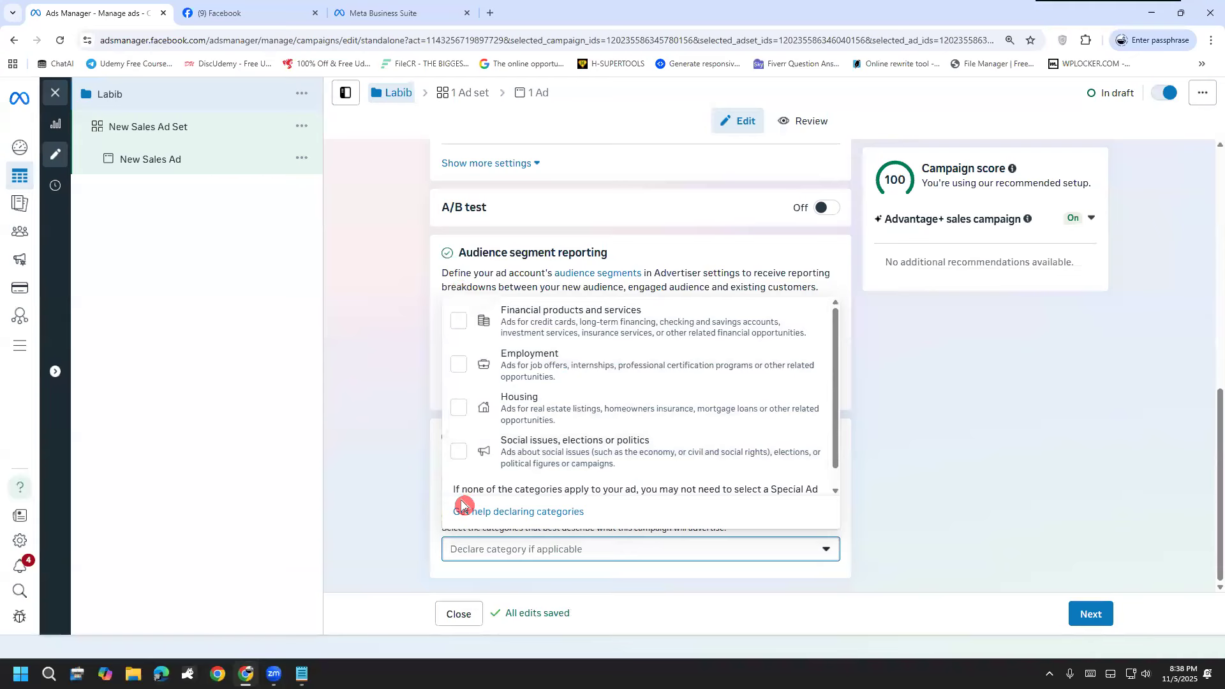
left_click(422, 422)
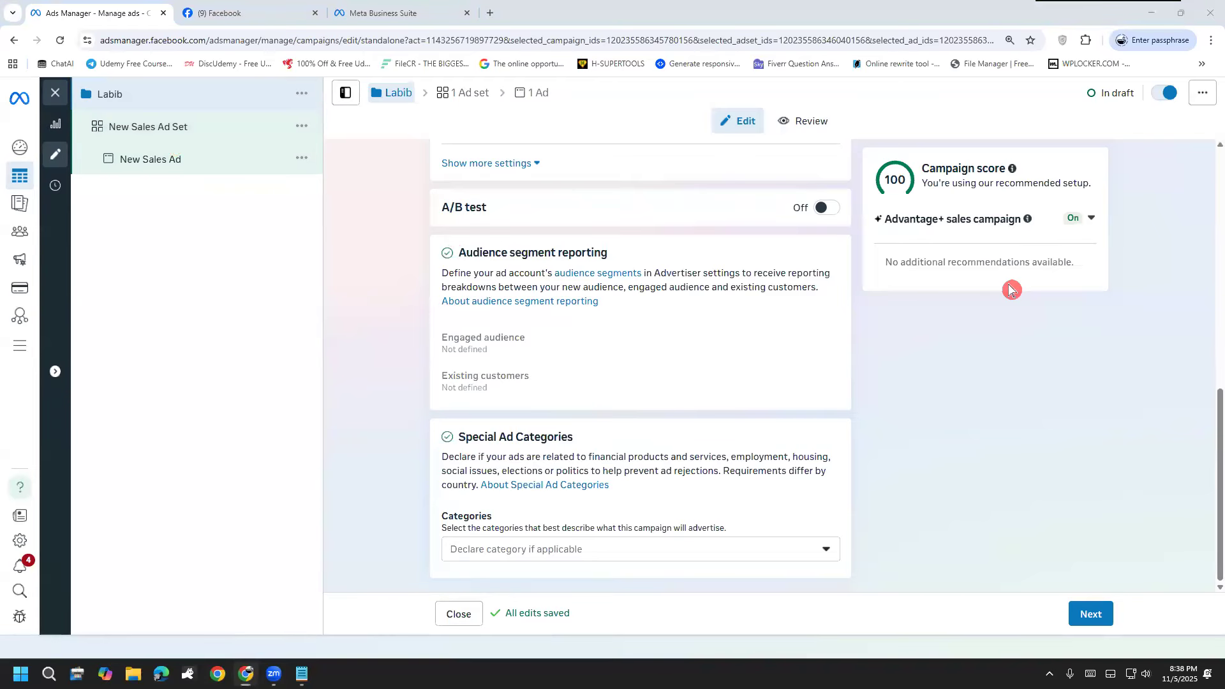
Step: Continue to the ad set level and replace the ad set name with a person's first name
left_click(1096, 614)
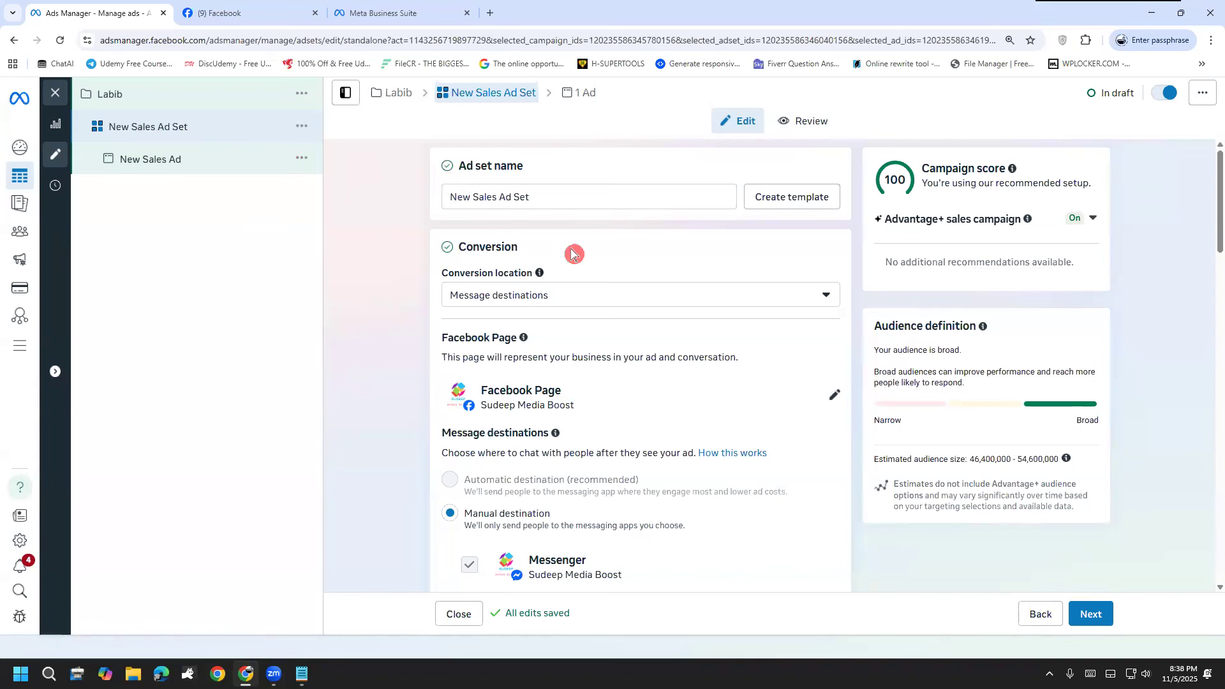
triple_click(548, 201)
type("R")
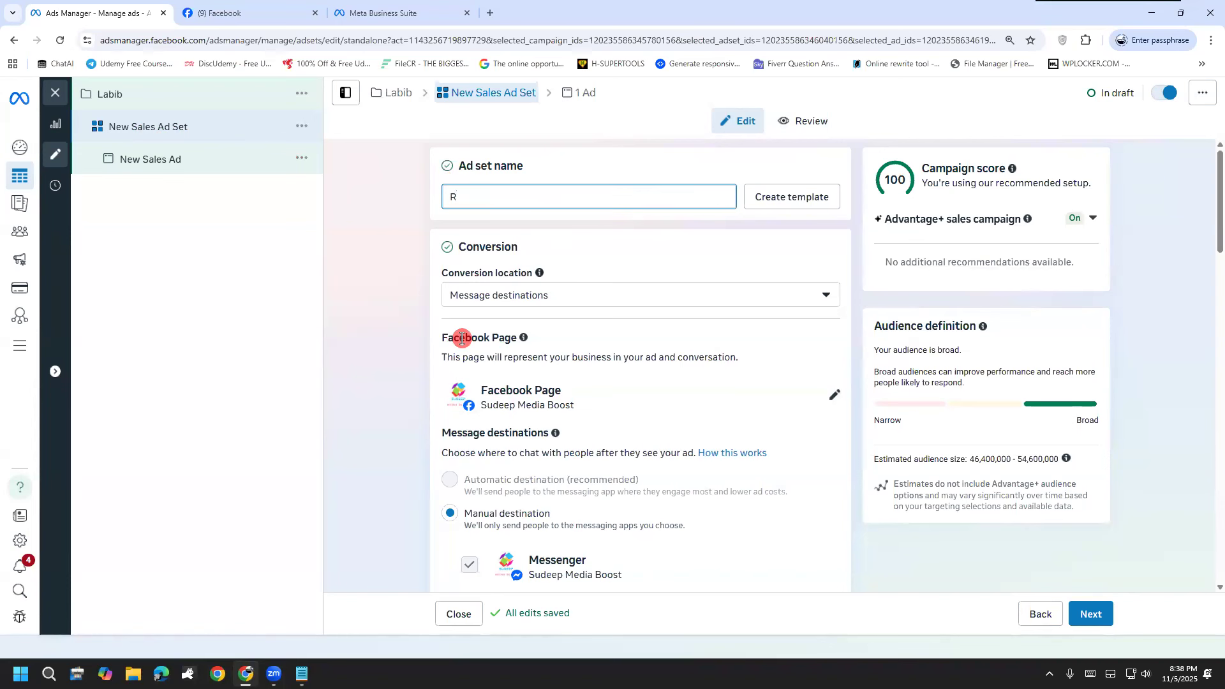
type("useel")
key("BackSpace")
key("BackSpace")
type("l")
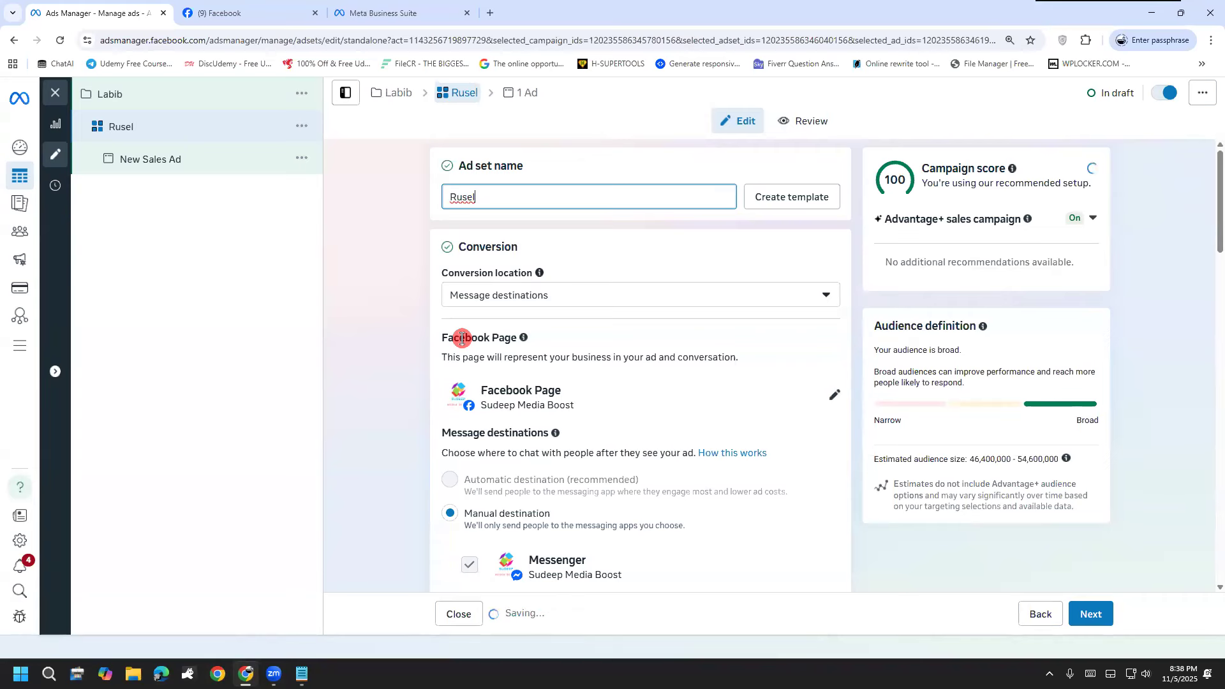
left_click(411, 340)
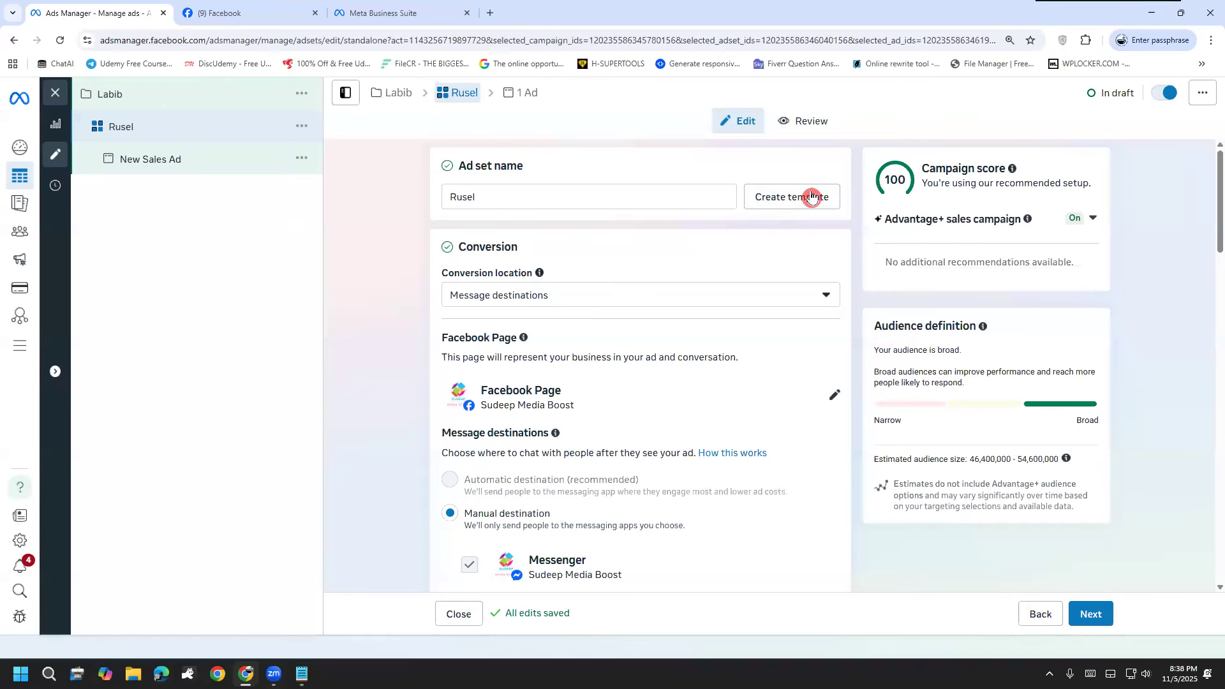
Step: Review the conversion location options and choose Message destinations for the ad set
left_click(689, 295)
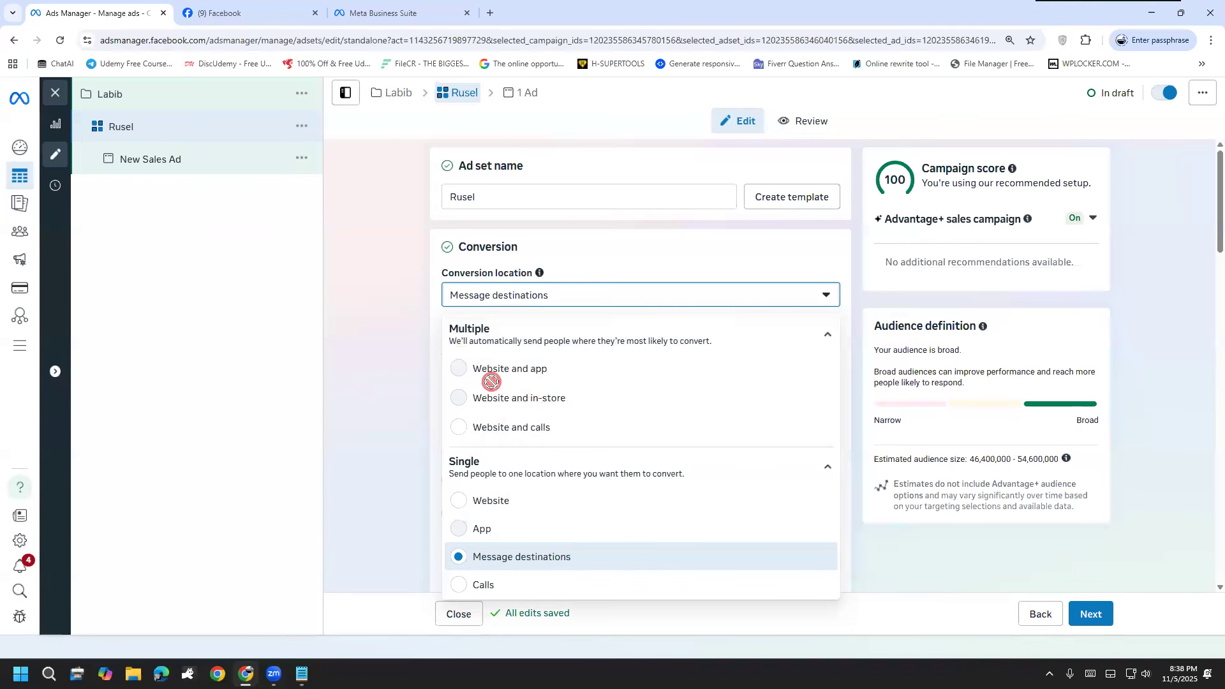
scroll(560, 426, "down", 1)
scroll(561, 426, "down", 1)
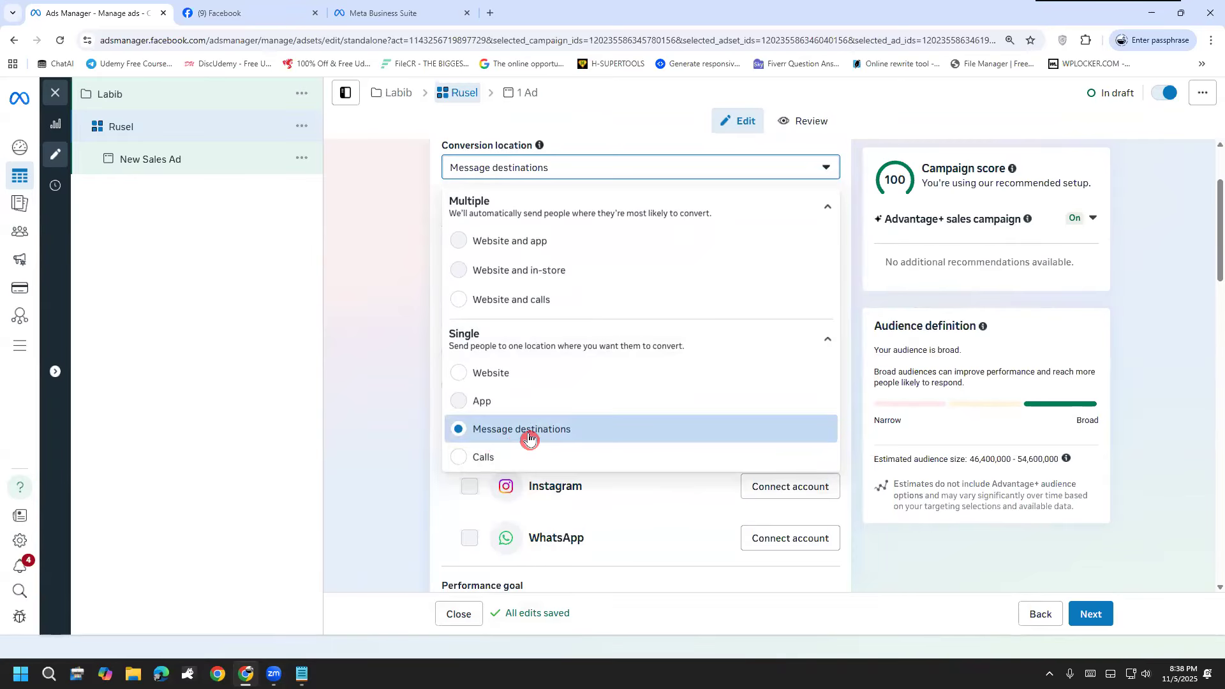
left_click(529, 438)
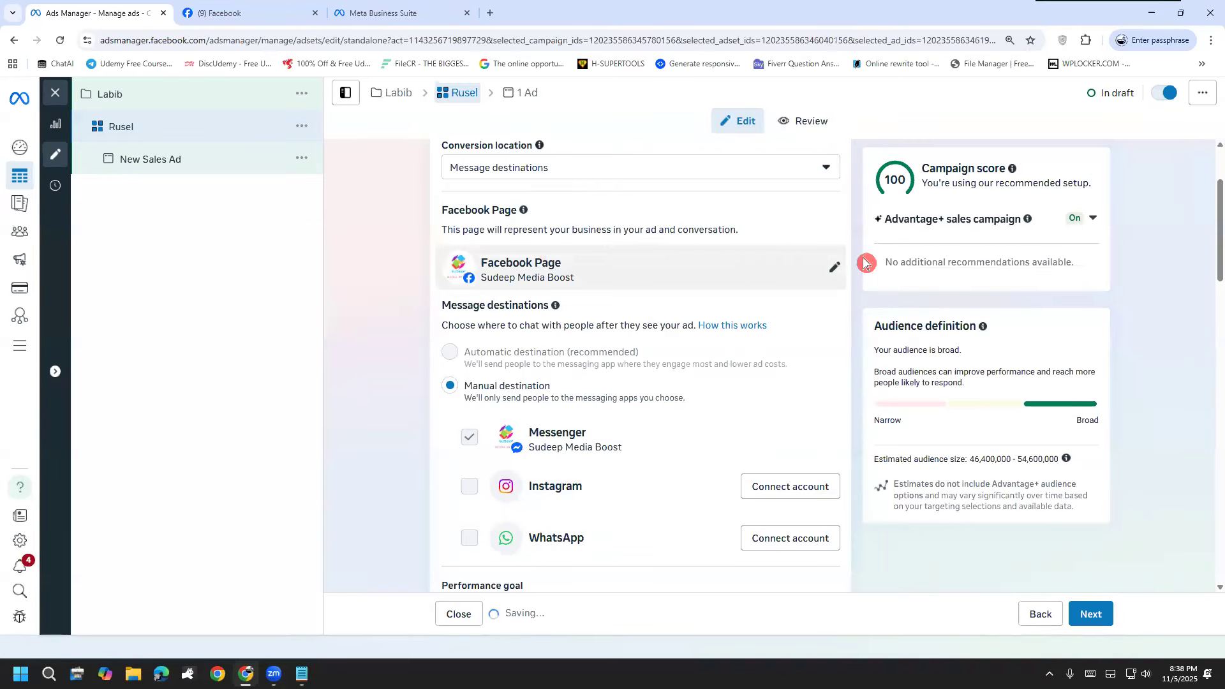
Step: Set the ad set's Facebook Page to NexThread BD
left_click(846, 270)
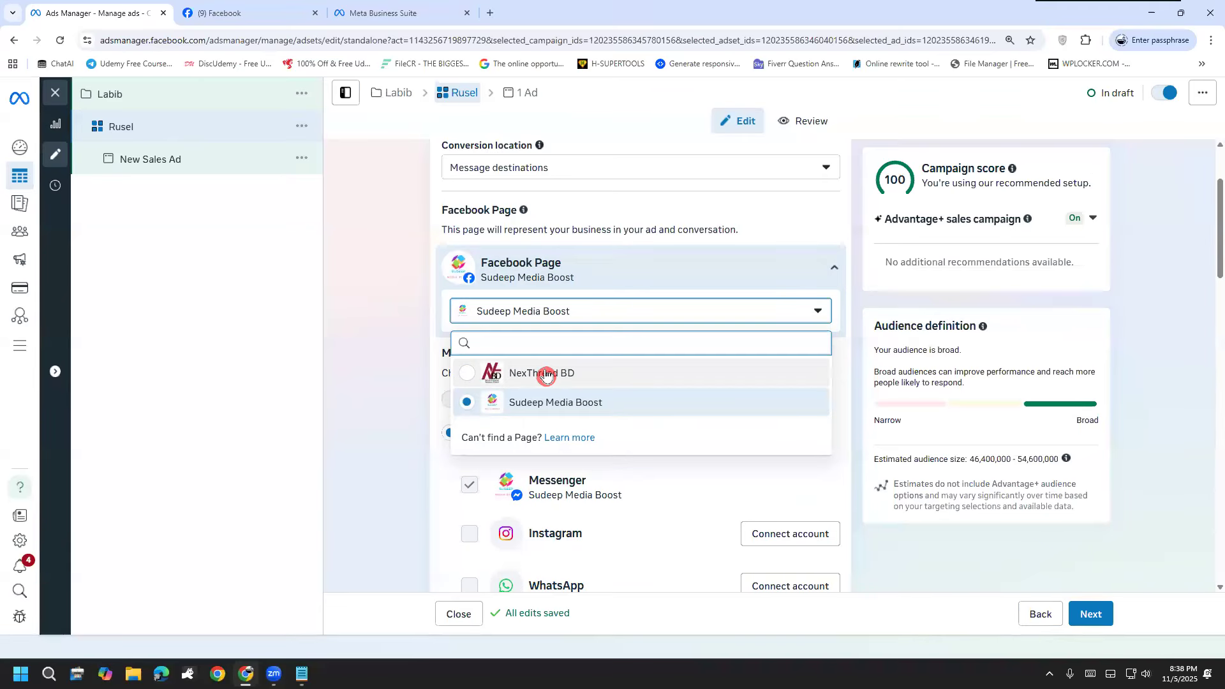
left_click(560, 375)
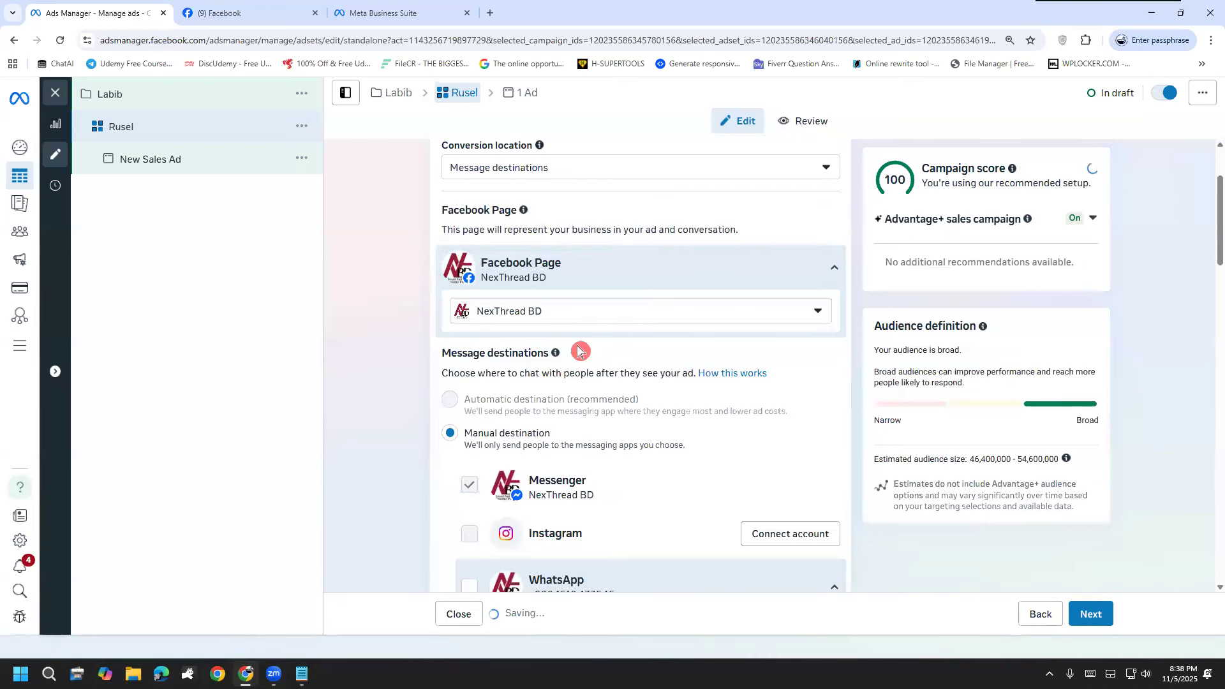
scroll(535, 318, "down", 2)
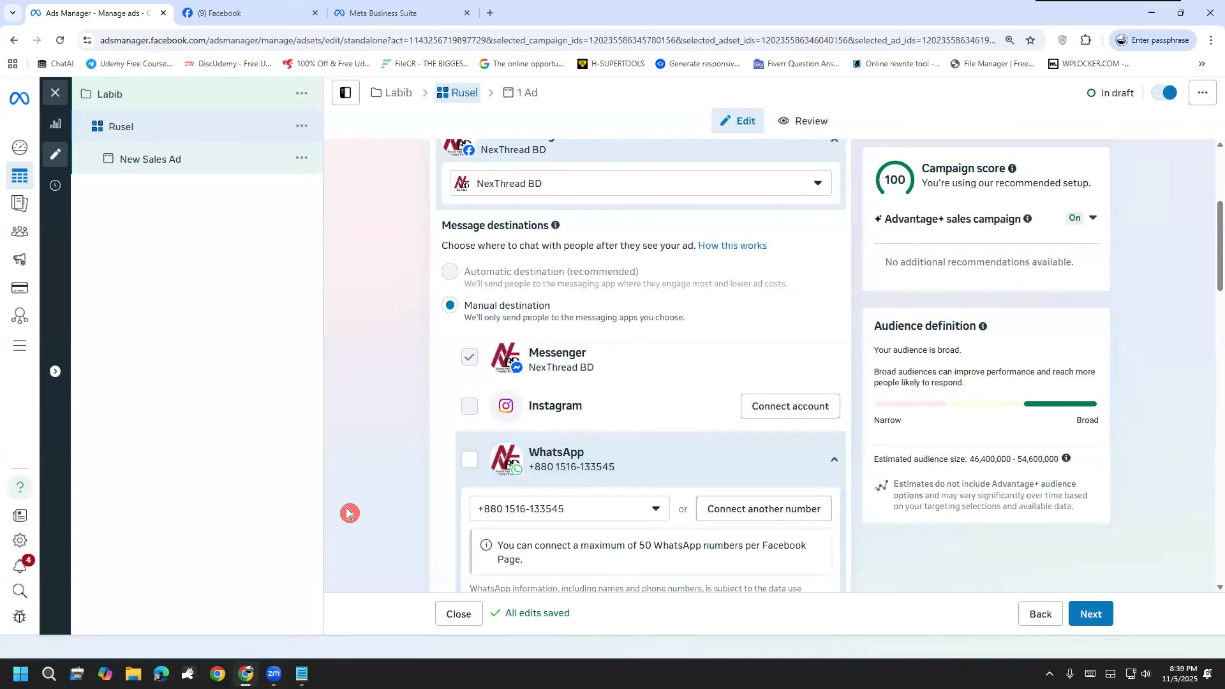
scroll(416, 411, "down", 4)
scroll(511, 347, "down", 5)
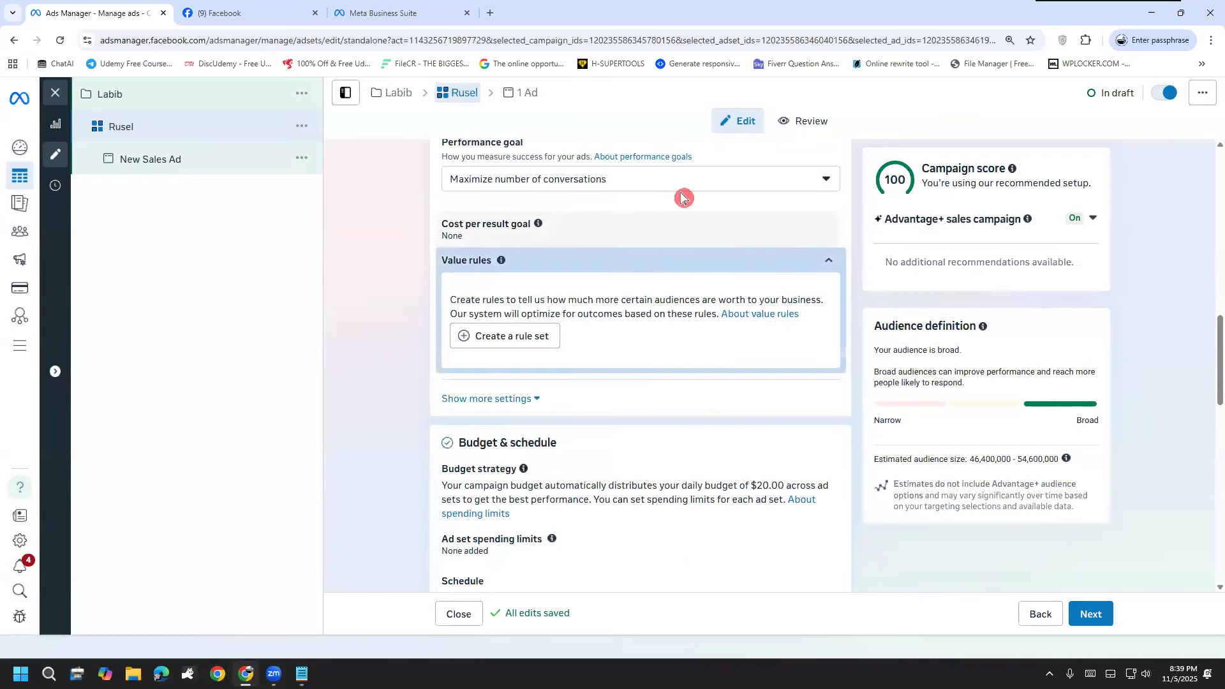
Step: Compare the ad set's performance goal options and keep Maximize number of conversations
left_click(632, 181)
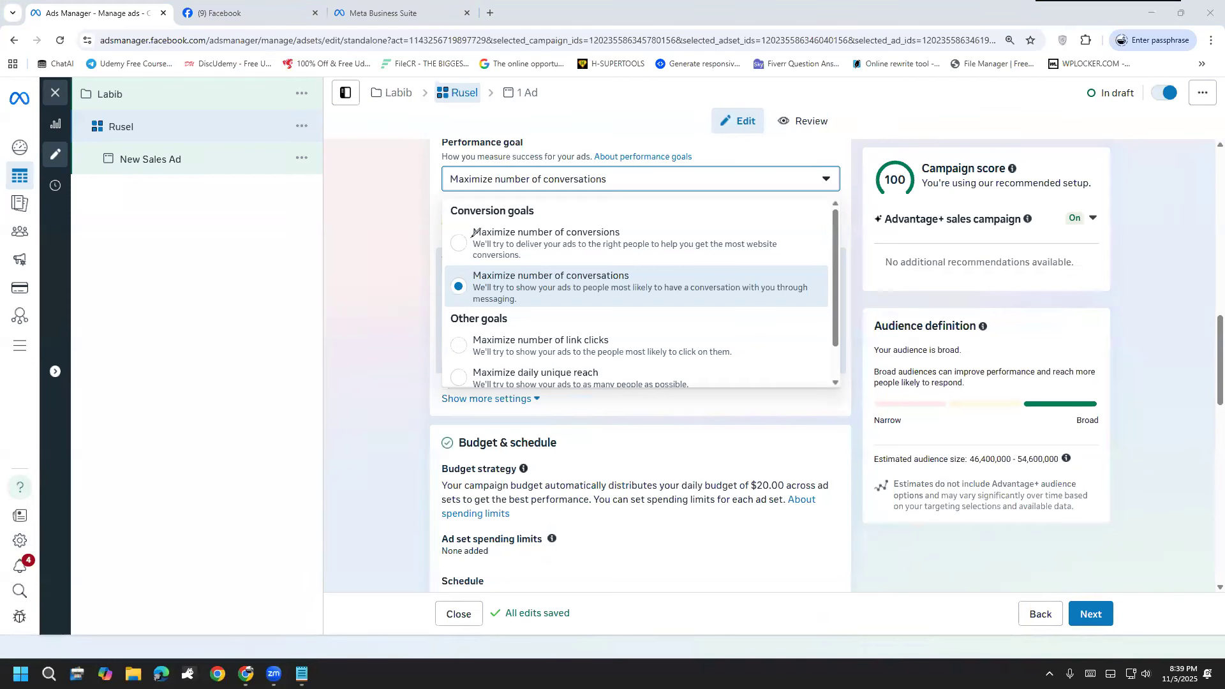
mouse_move(470, 239)
left_mouse_down()
mouse_move(473, 265)
mouse_move(520, 268)
mouse_move(769, 258)
mouse_move(796, 230)
mouse_move(575, 198)
mouse_move(497, 205)
left_mouse_up()
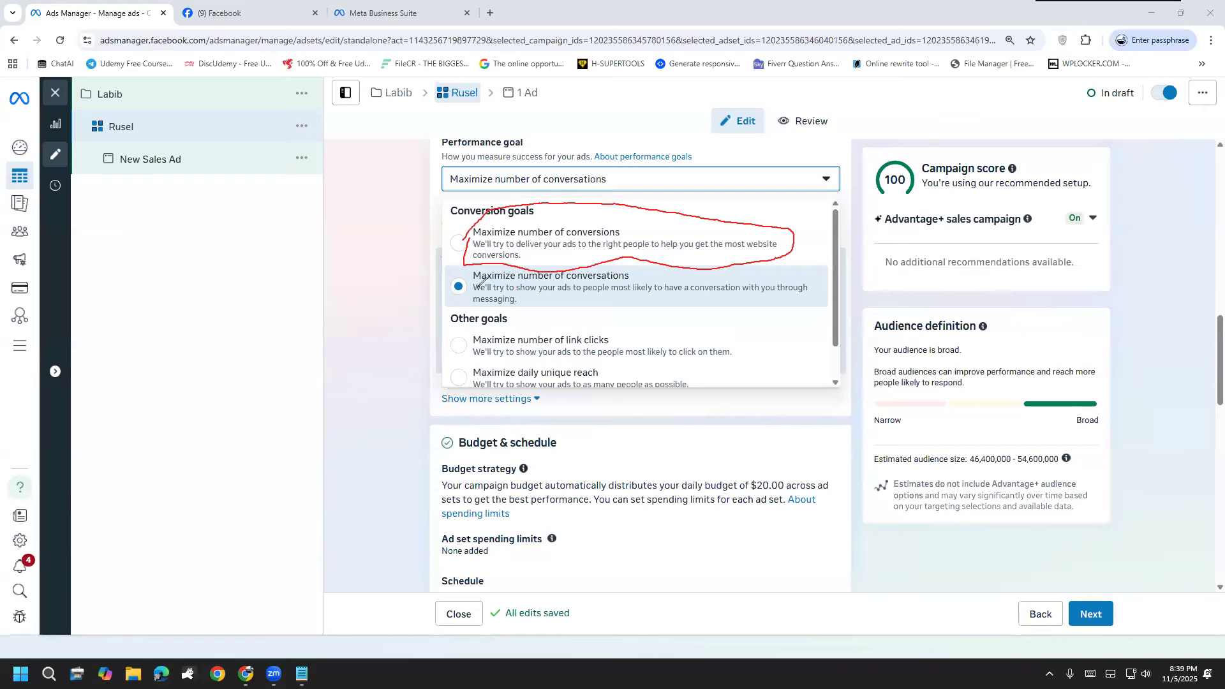
mouse_move(478, 268)
left_mouse_down()
mouse_move(473, 295)
mouse_move(638, 318)
mouse_move(720, 268)
mouse_move(600, 245)
mouse_move(468, 269)
left_mouse_up()
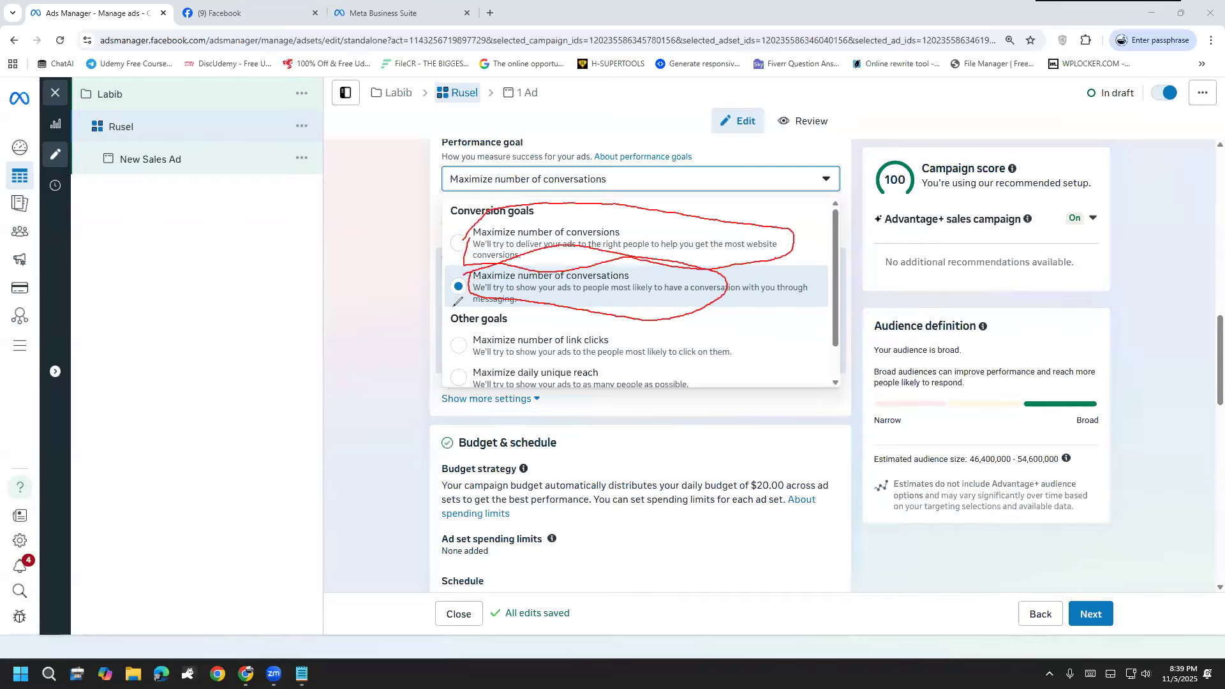
left_click(42, 516)
left_click(43, 515)
scroll(606, 328, "down", 1)
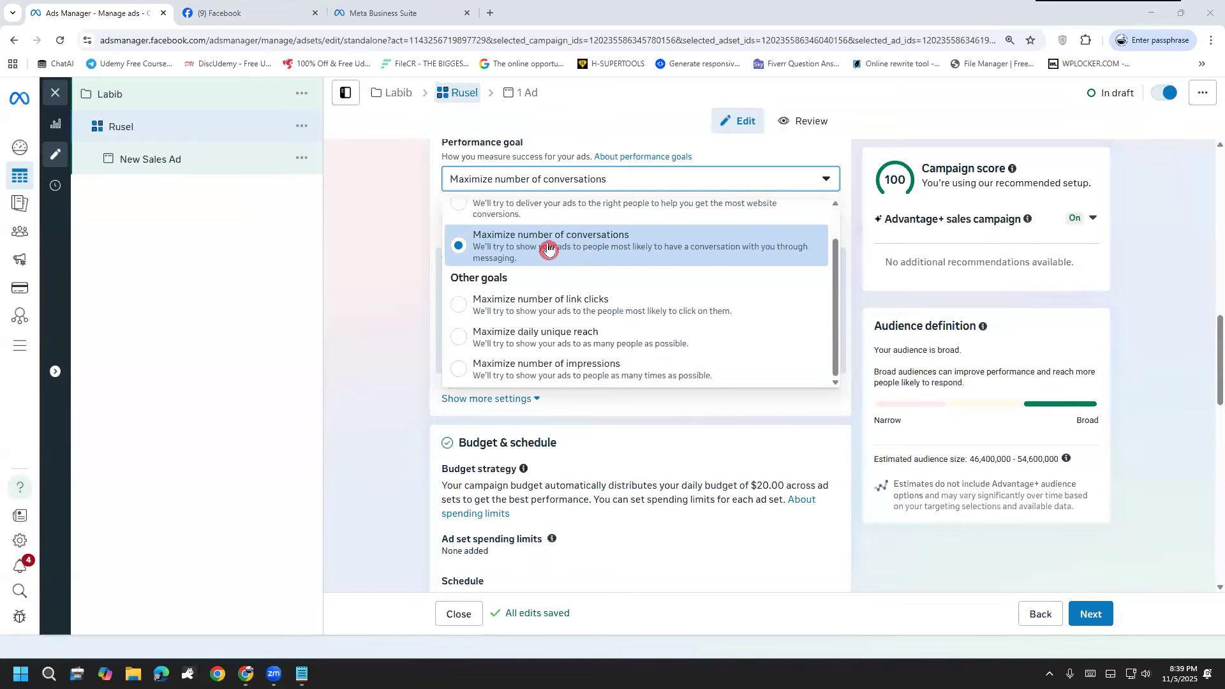
left_click(589, 249)
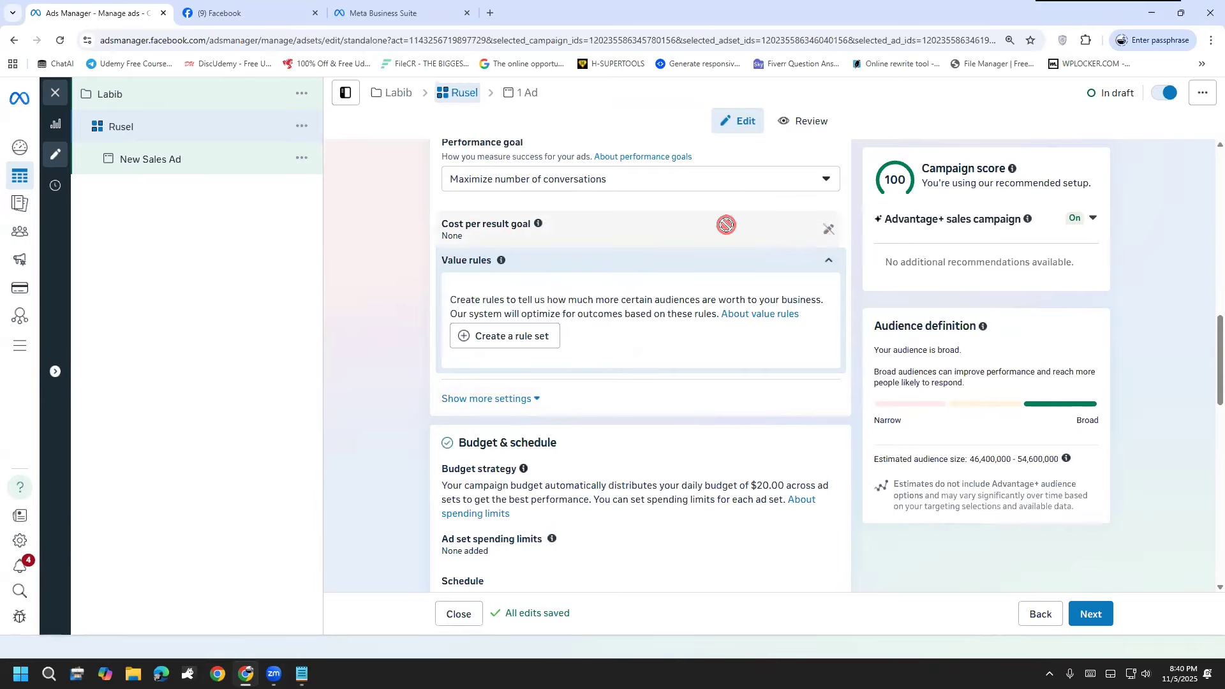
Step: Check the cost per result goal and view the value rules introduction, skipping the creation of a rule set
left_click_drag(439, 238, 537, 240)
left_click(410, 318)
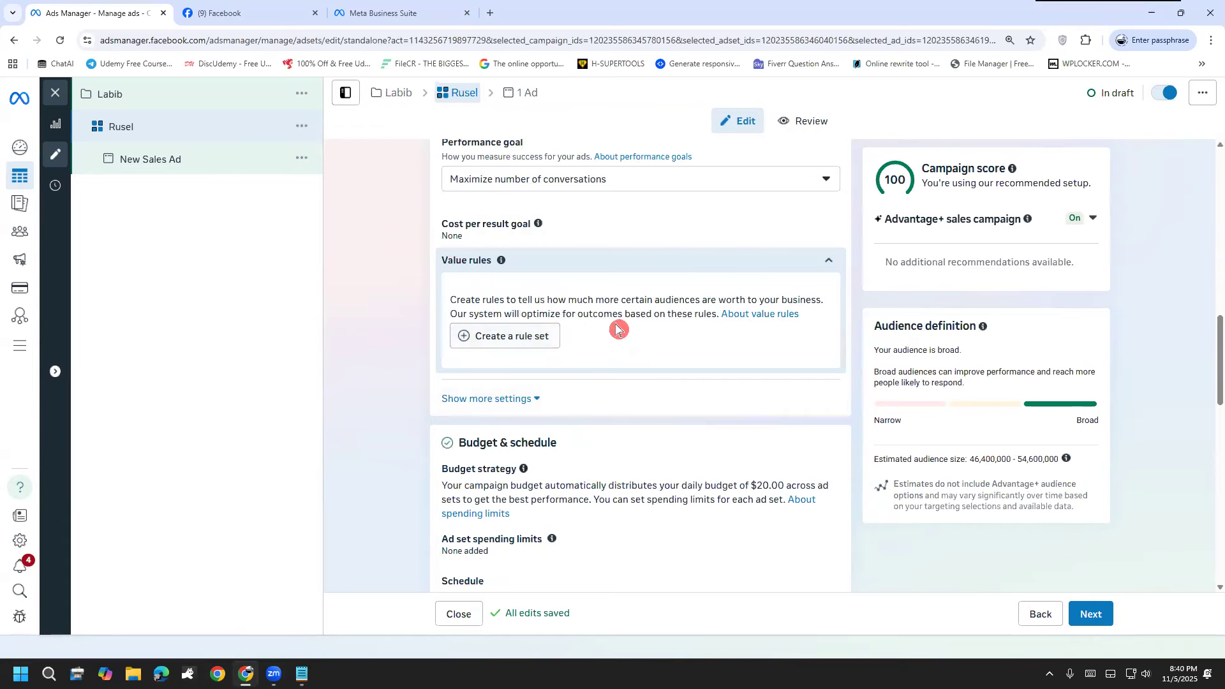
left_click(536, 335)
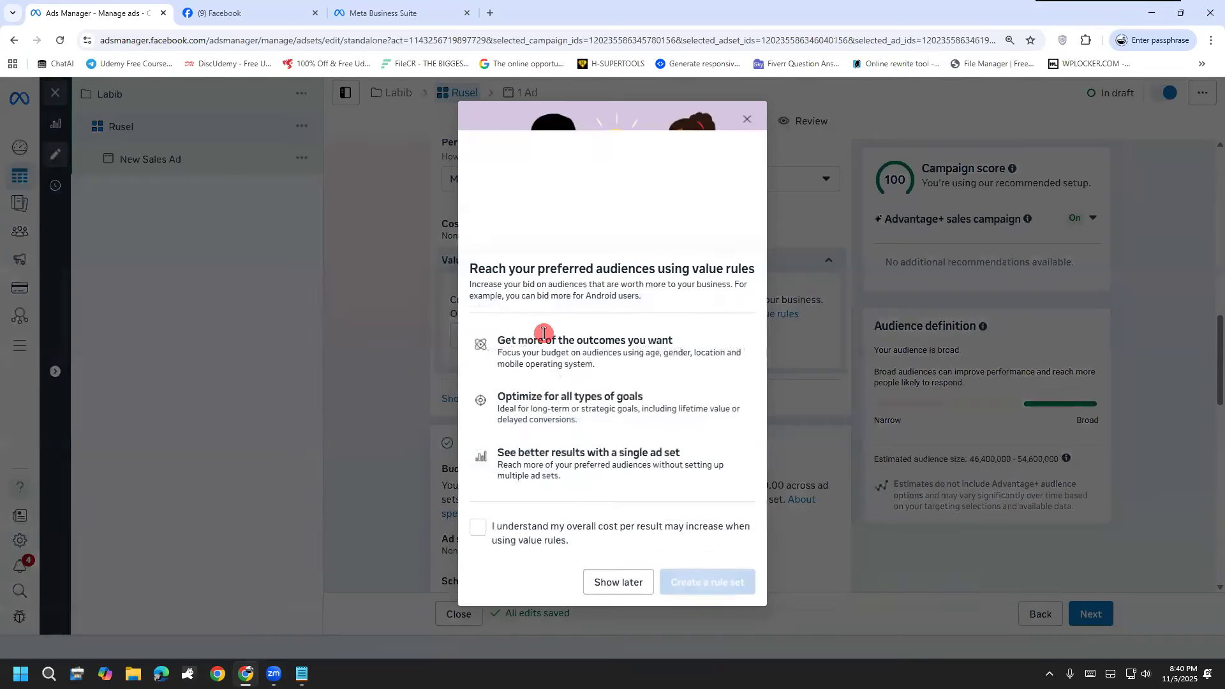
left_click(600, 587)
Step: Schedule the ad set to start on November 6, 2025 and end on November 11, 2025
scroll(440, 430, "down", 4)
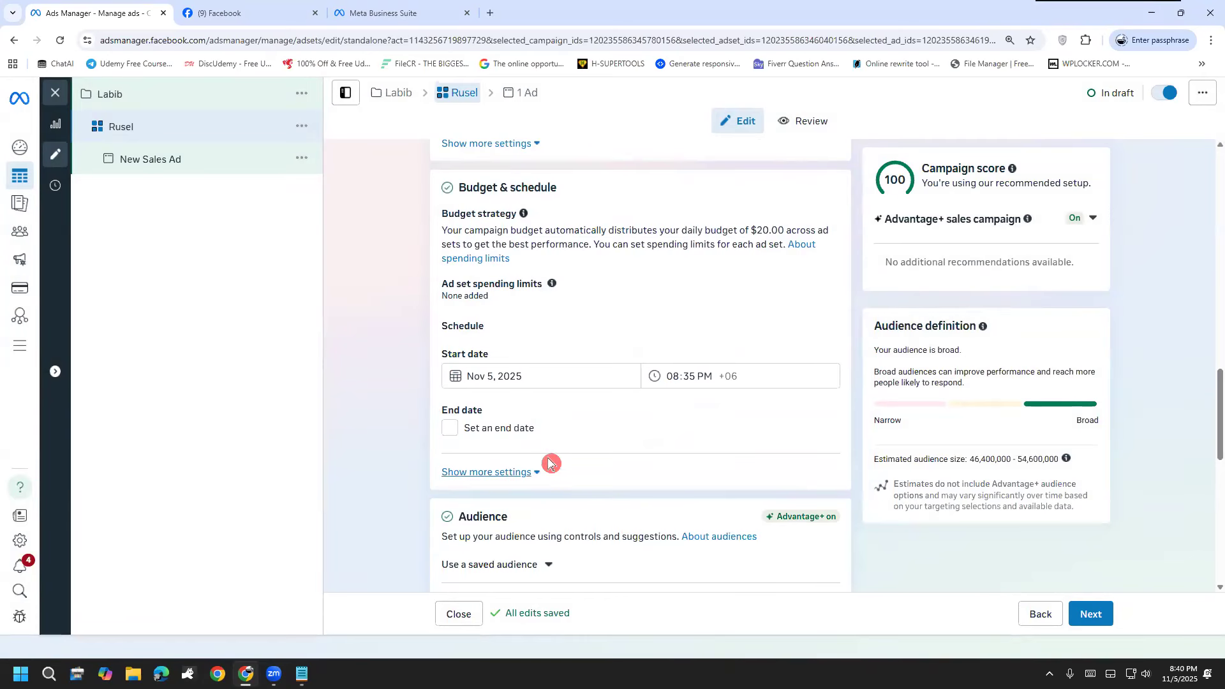
left_click(516, 382)
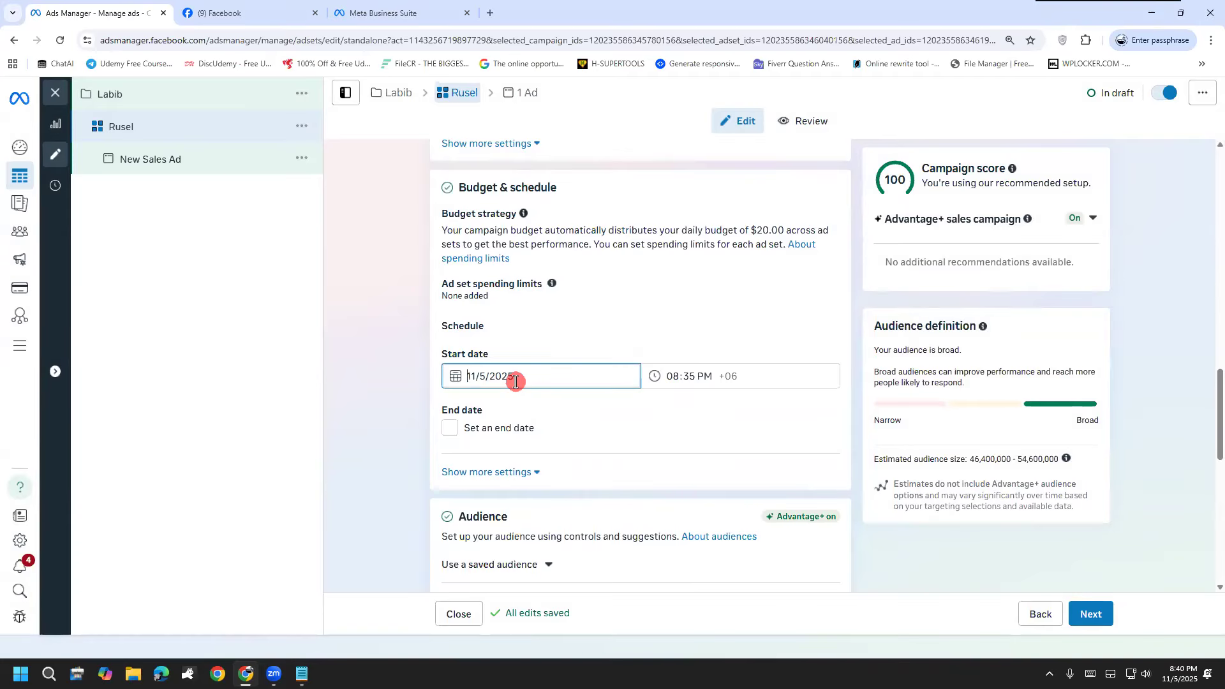
left_click(576, 377)
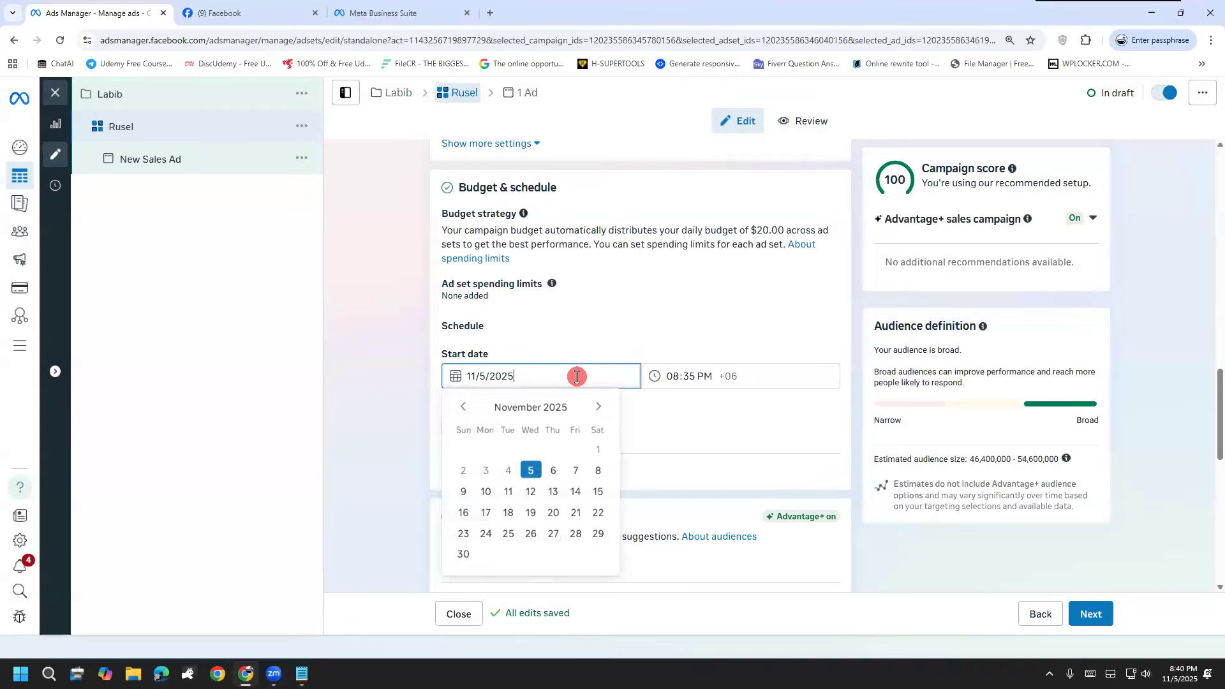
left_click(571, 470)
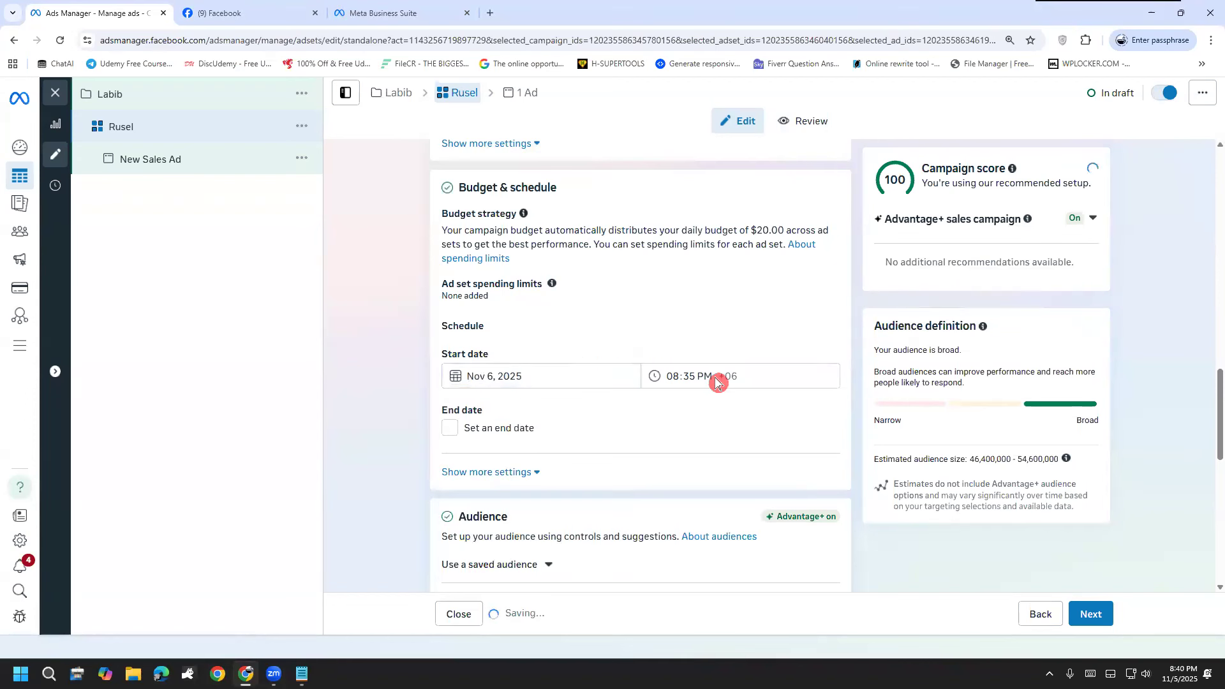
left_click(469, 431)
left_click(566, 460)
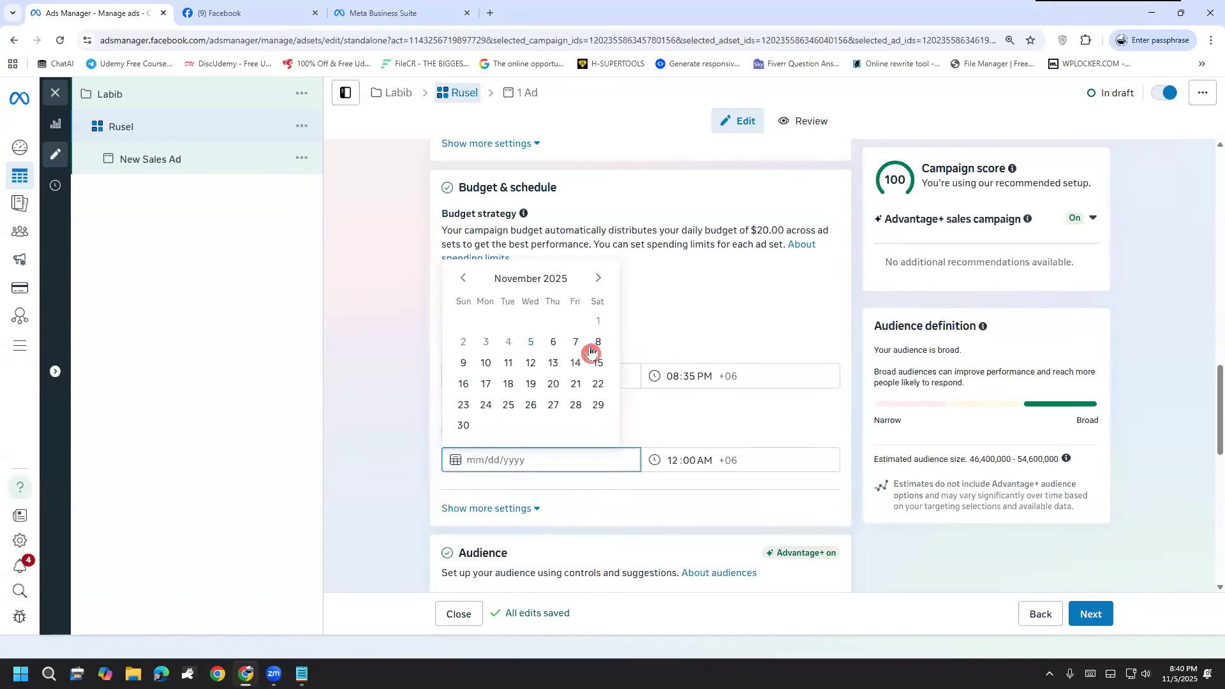
left_click(509, 364)
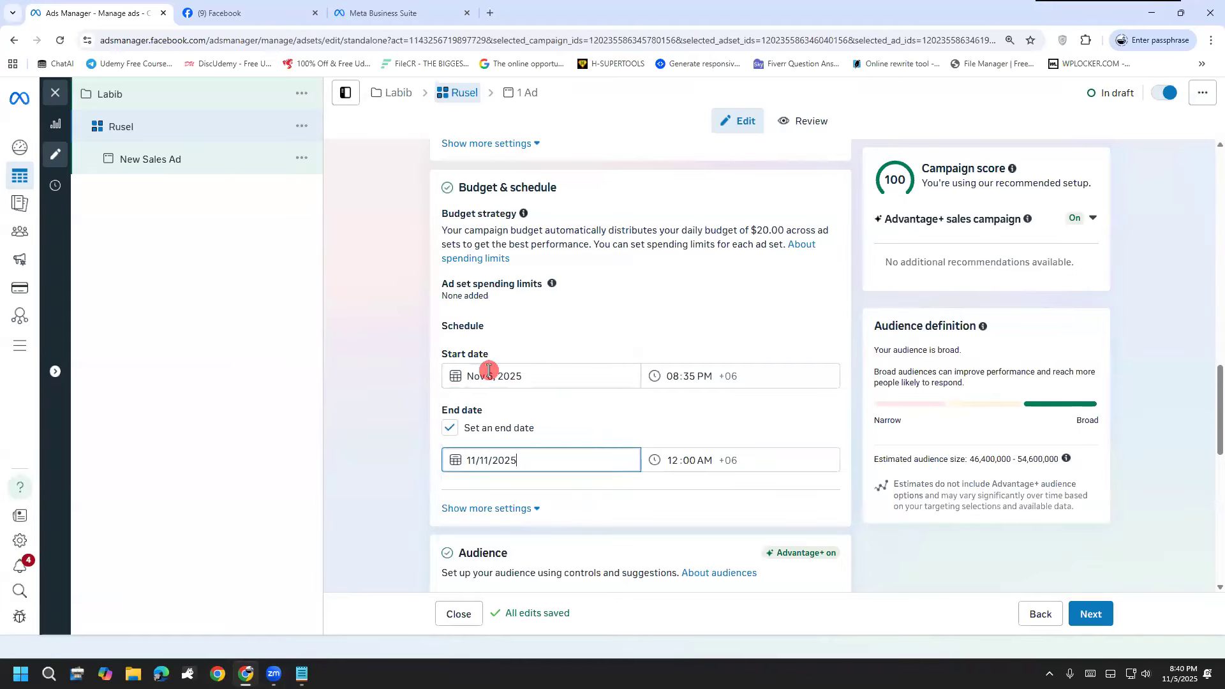
Step: Expand the audience controls, the language restriction and the suggested audience settings for the ad set
scroll(374, 402, "down", 4)
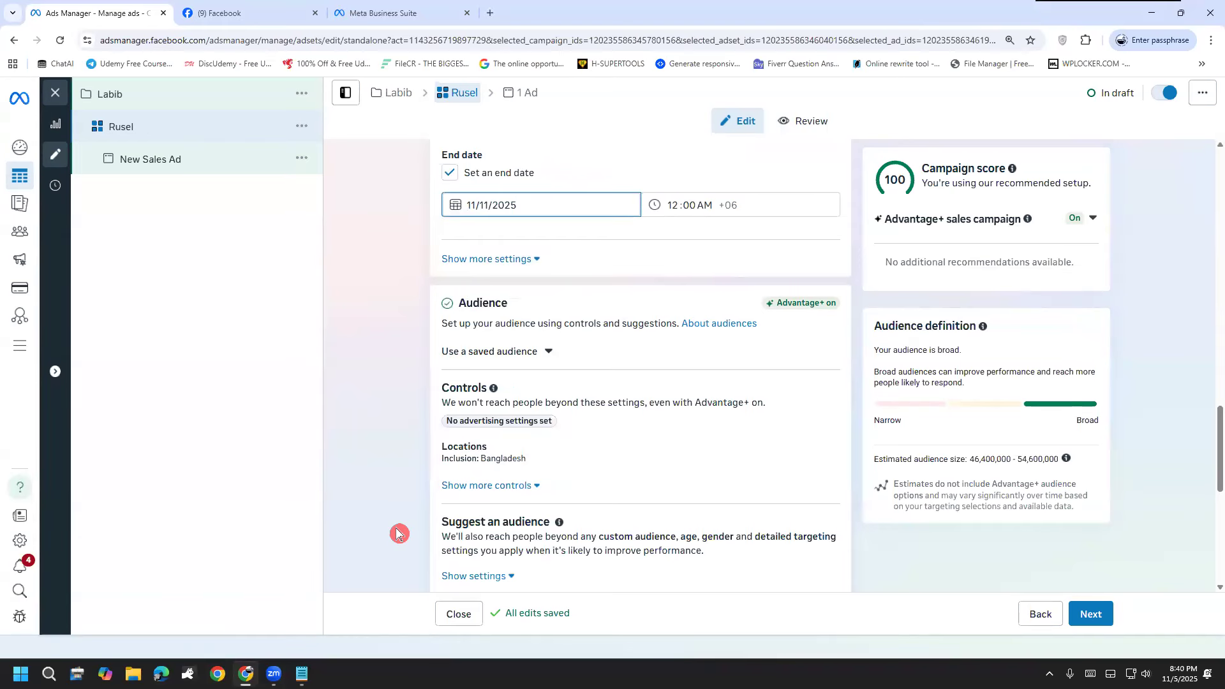
scroll(438, 446, "down", 1)
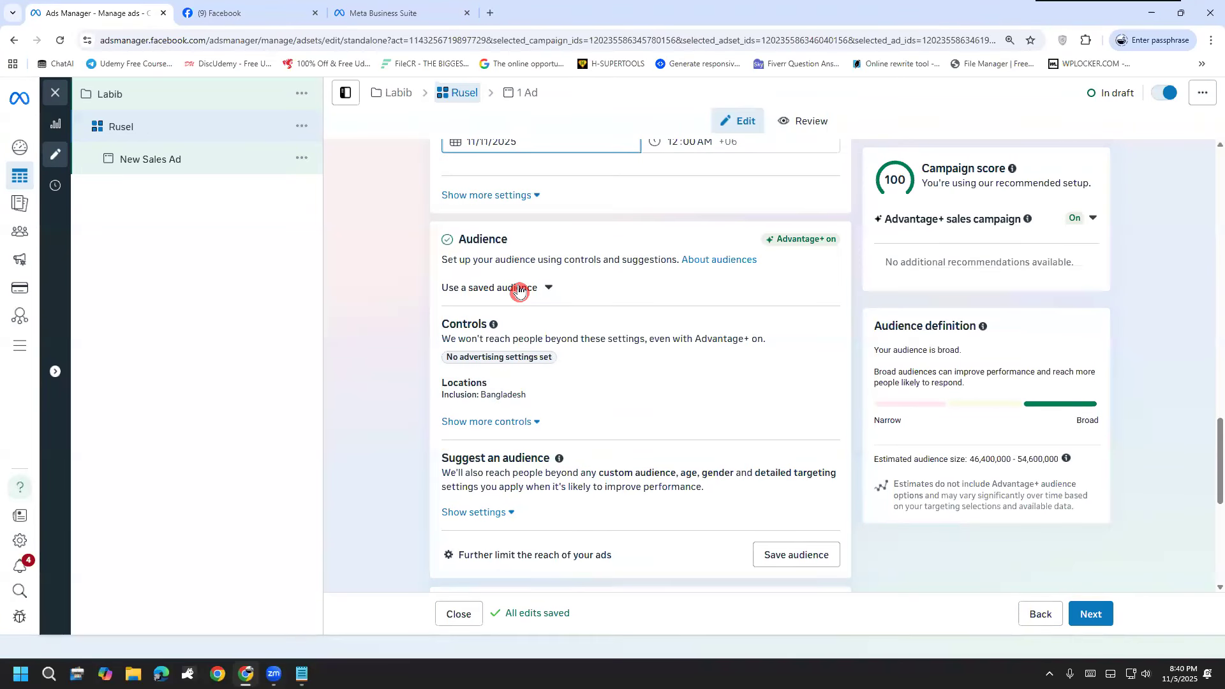
left_click(533, 423)
scroll(514, 419, "down", 2)
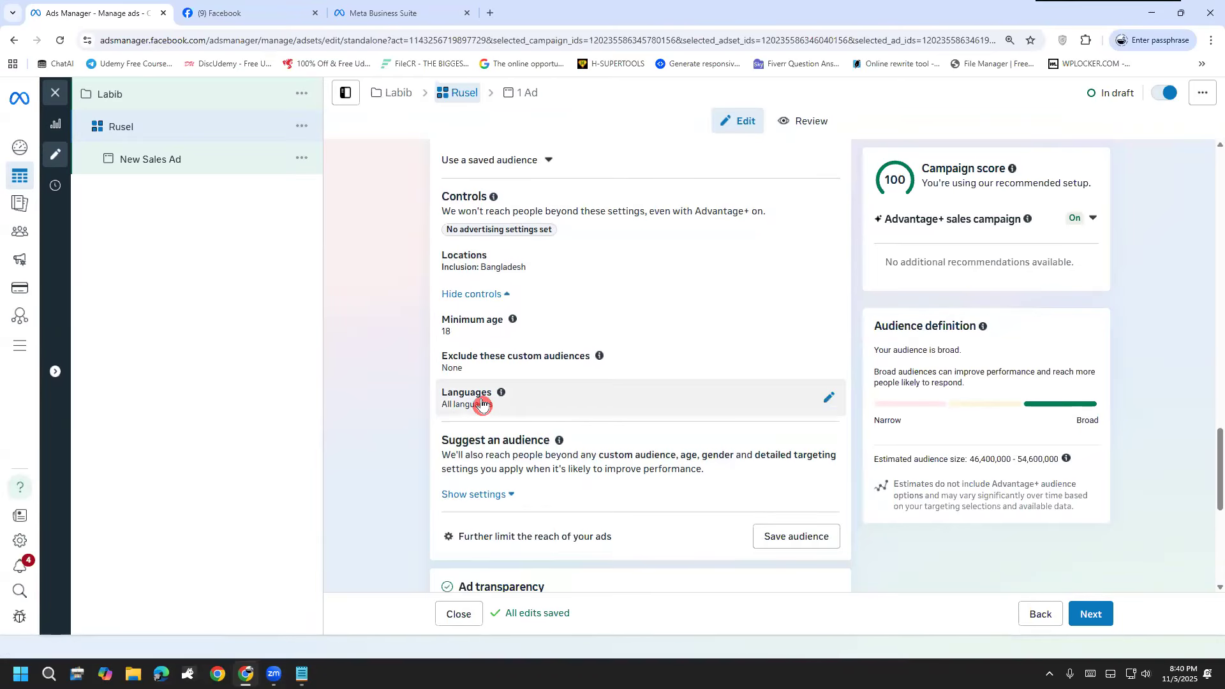
left_click(829, 398)
left_click(591, 404)
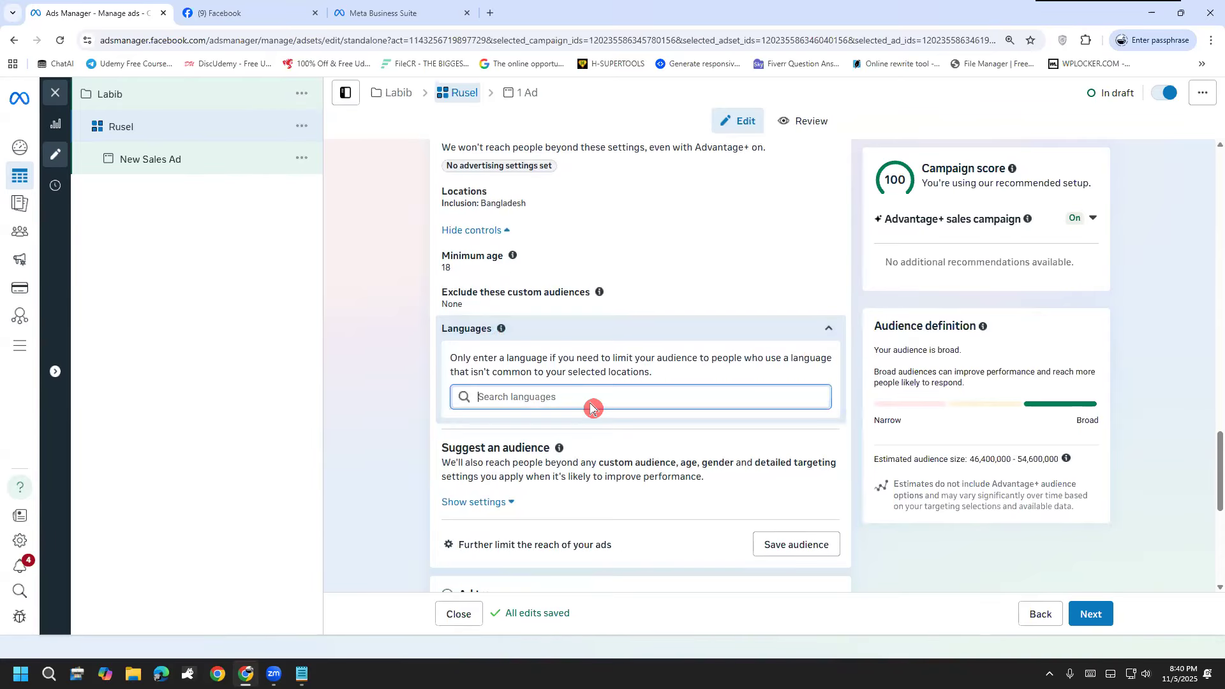
left_click(483, 508)
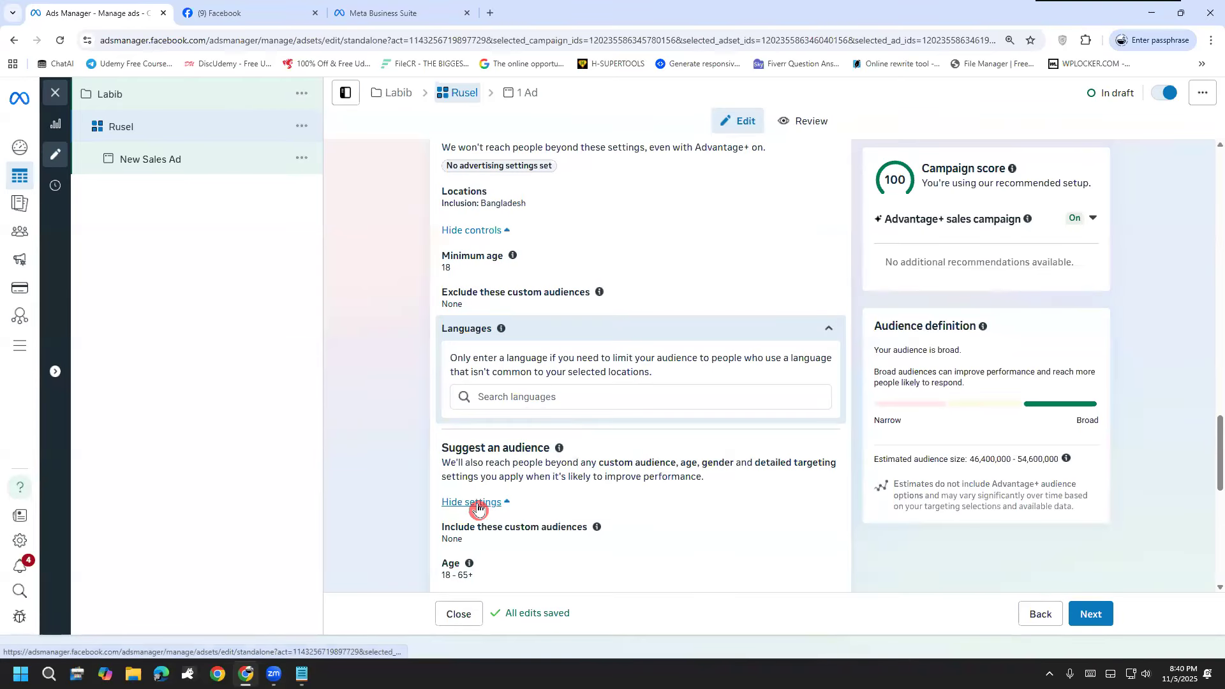
Step: Examine the suggested audience's age, gender and detailed targeting settings, marking them with freehand annotations
scroll(510, 446, "down", 2)
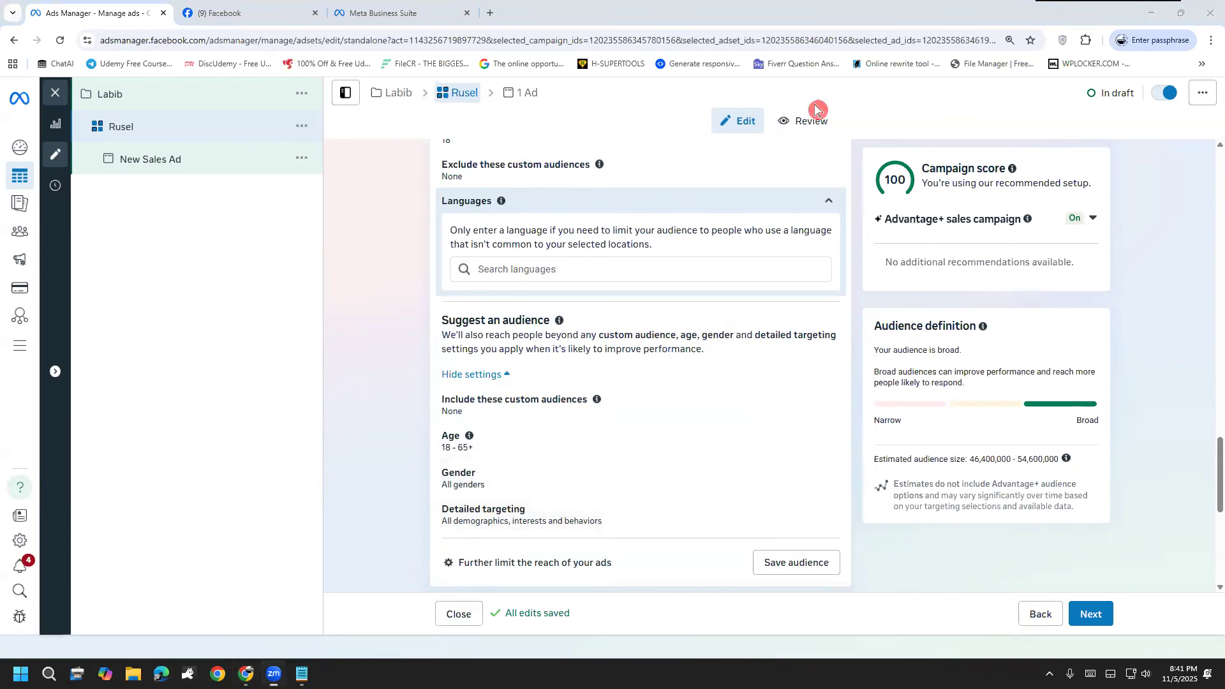
left_click_drag(434, 155, 416, 531)
mouse_move(570, 527)
left_mouse_down()
mouse_move(817, 530)
mouse_move(858, 319)
mouse_move(718, 140)
mouse_move(416, 189)
left_mouse_up()
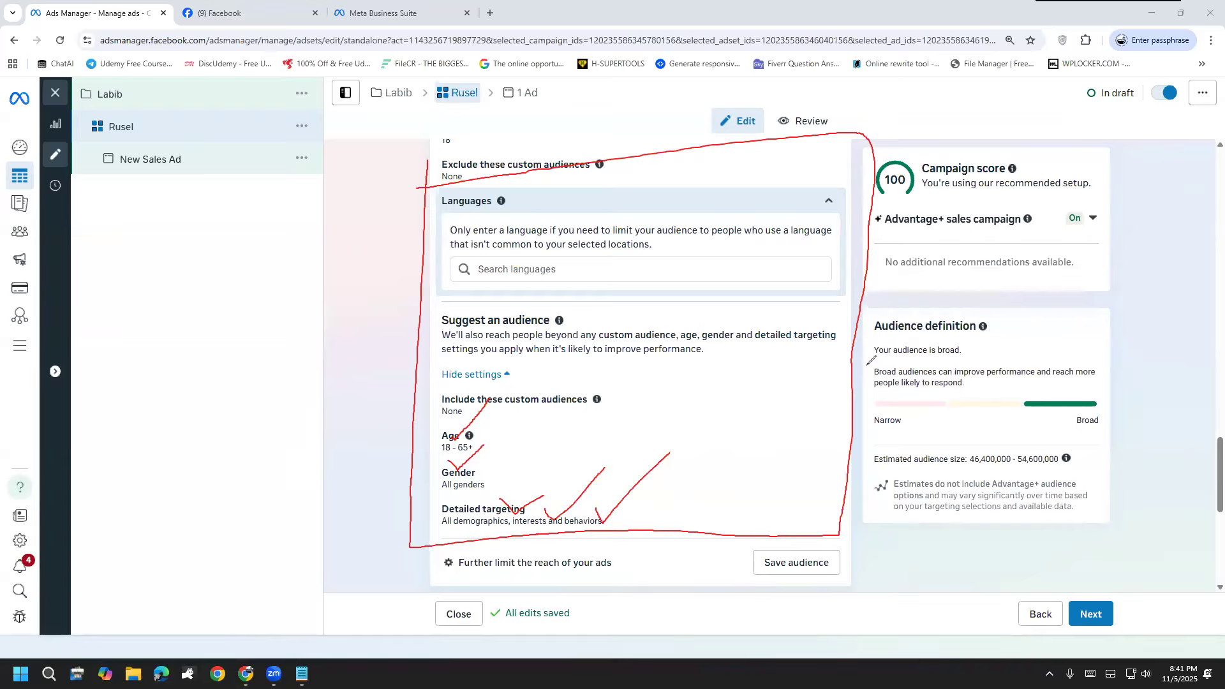
key("e")
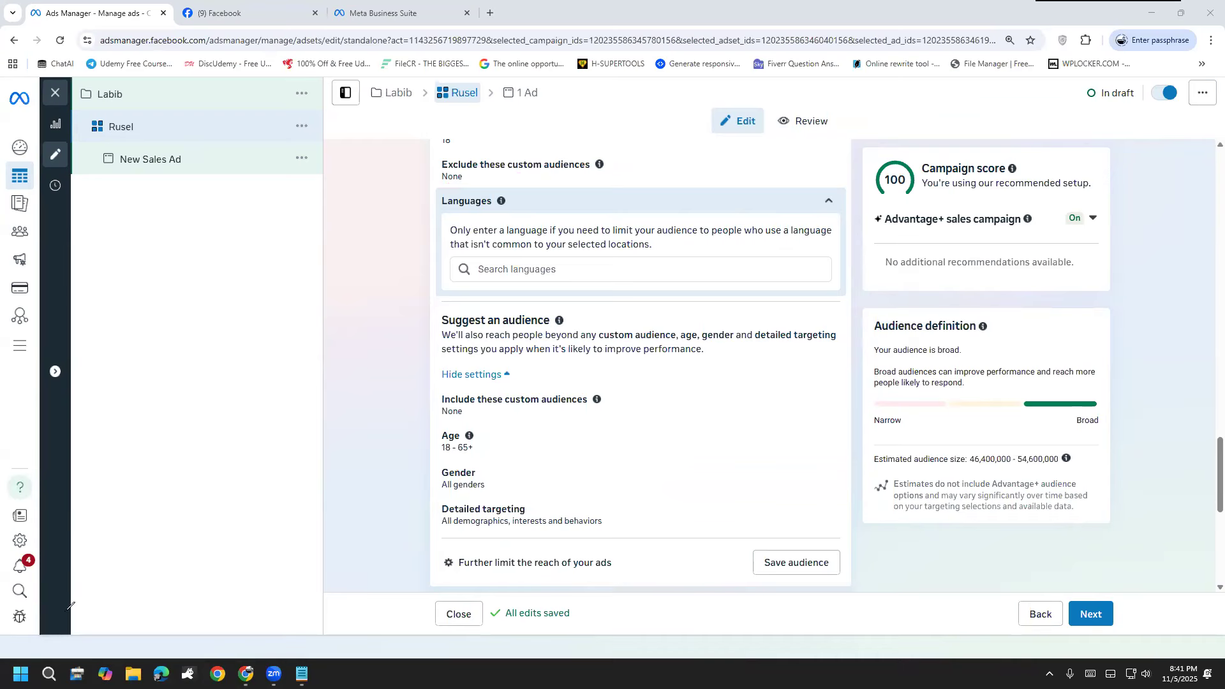
mouse_move(448, 185)
left_mouse_down()
mouse_move(641, 640)
mouse_move(929, 252)
mouse_move(418, 212)
left_mouse_up()
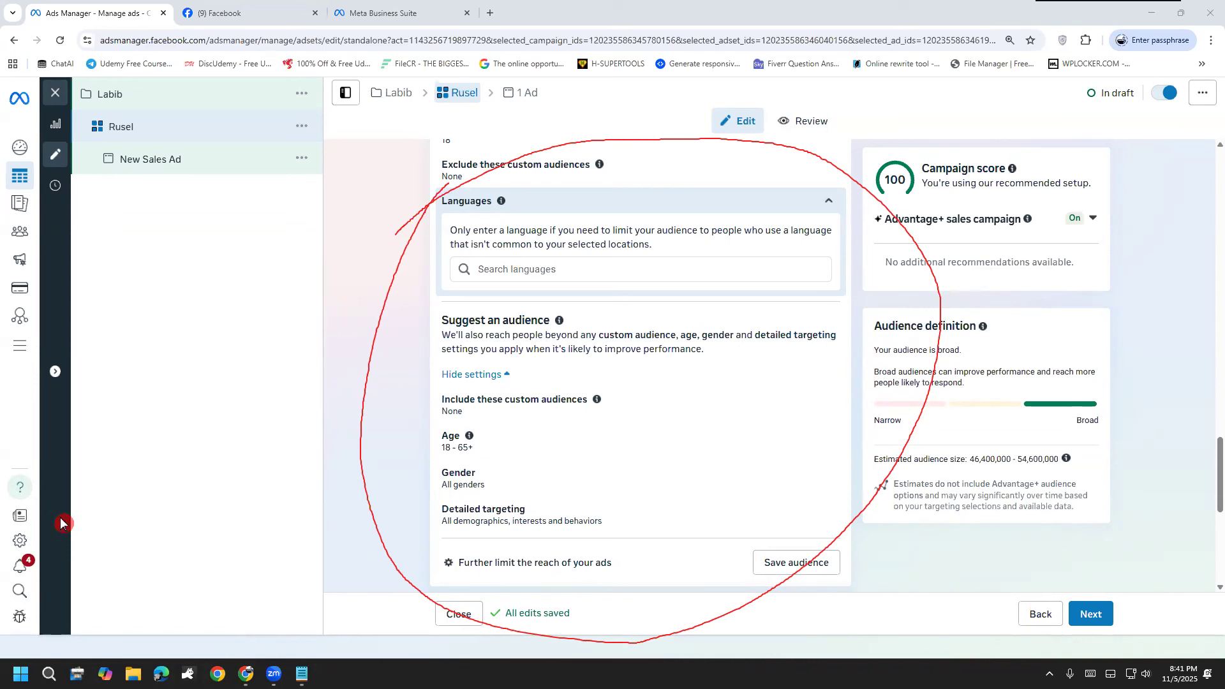
Step: Review the ad account's placement controls, including the list of excludable placements, and leave them without restricting any placement
scroll(382, 481, "down", 8)
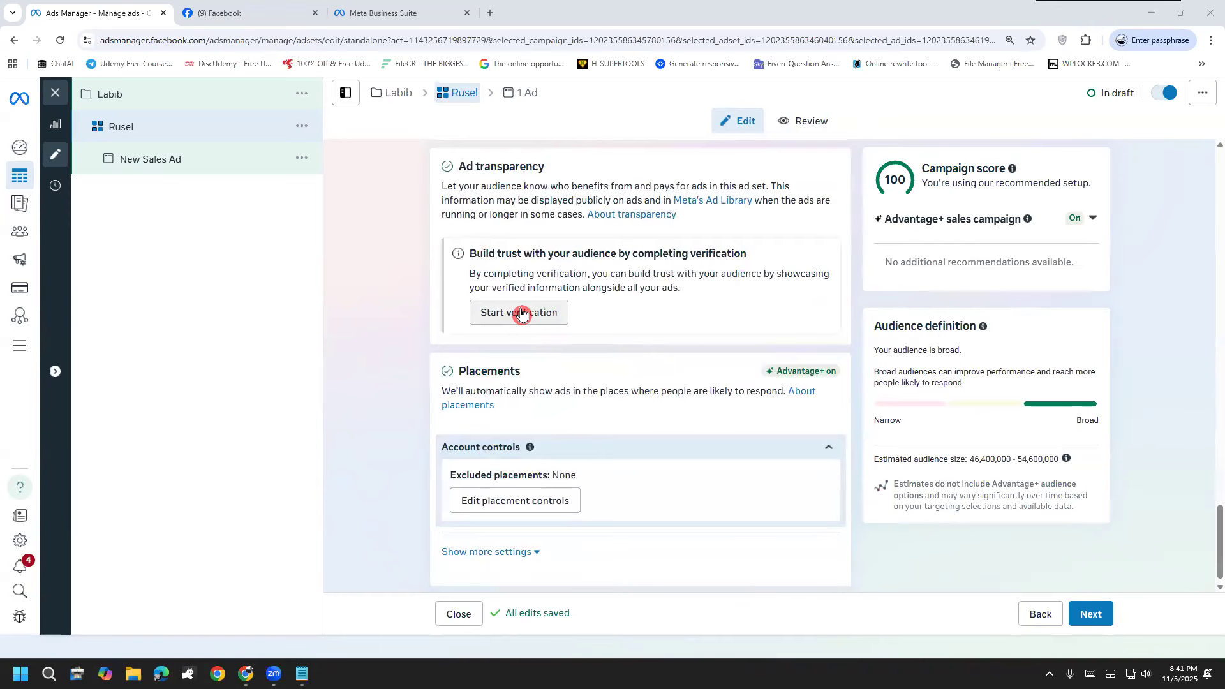
scroll(430, 475, "down", 1)
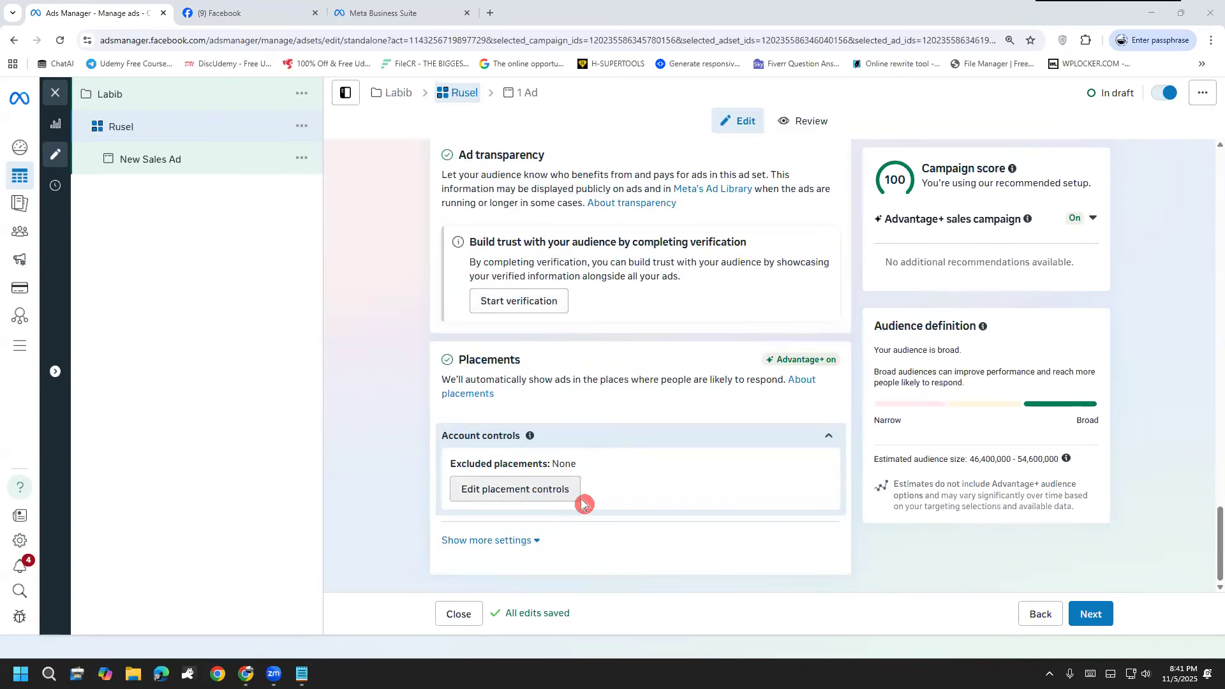
left_click(543, 497)
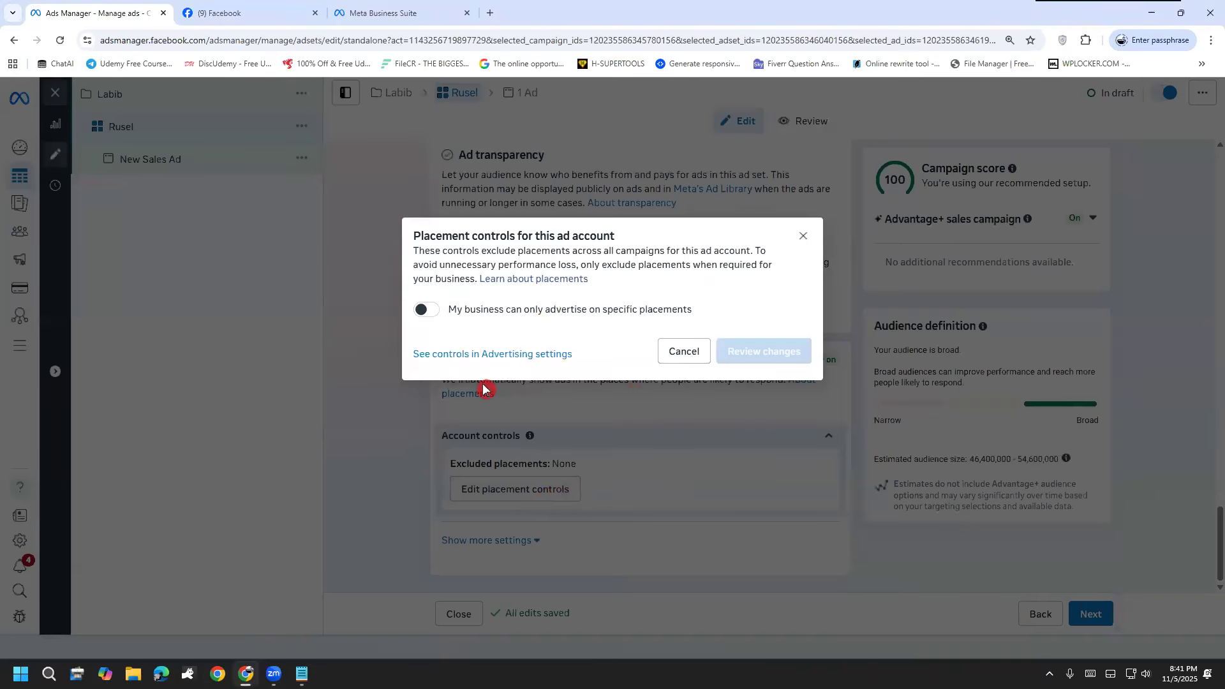
left_click(427, 309)
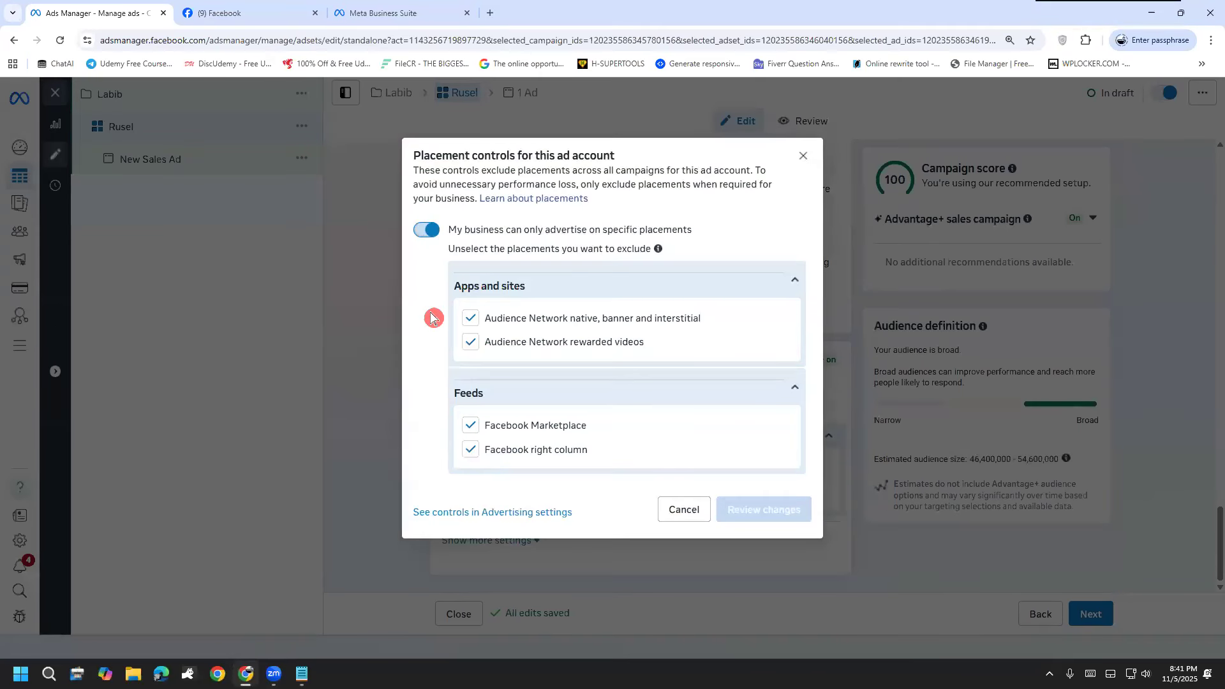
left_click(426, 239)
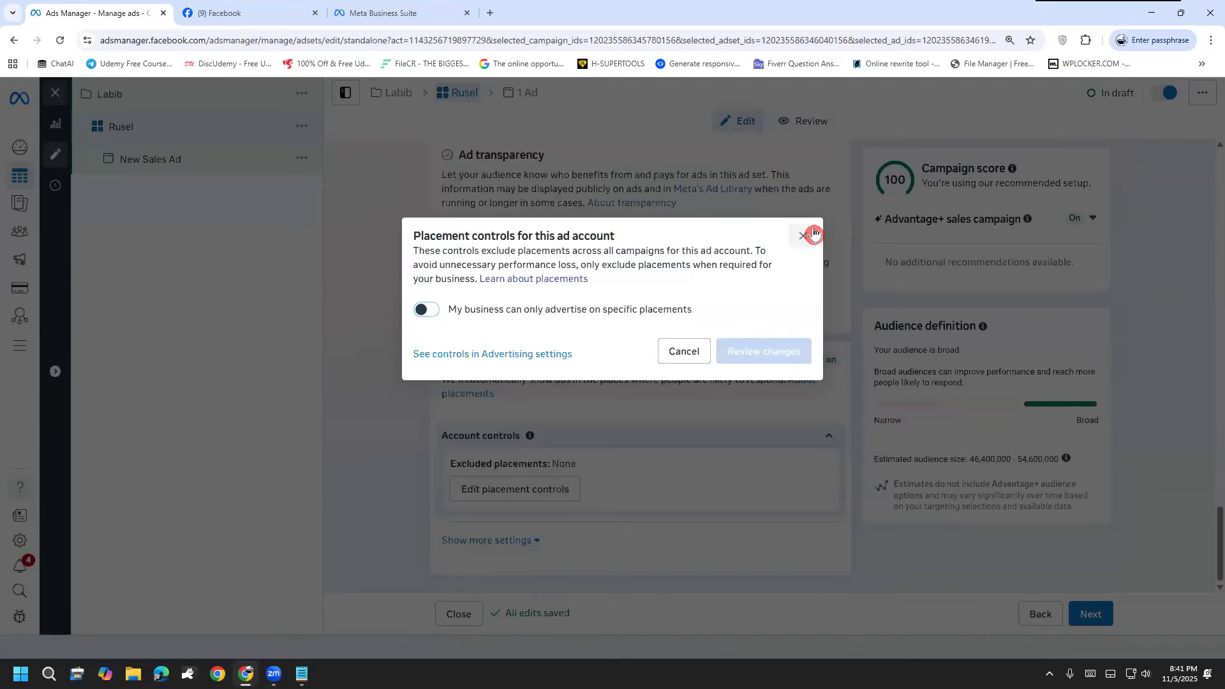
left_click(806, 232)
Step: Go to the ad level and replace the ad name with a person's first name
left_click(135, 166)
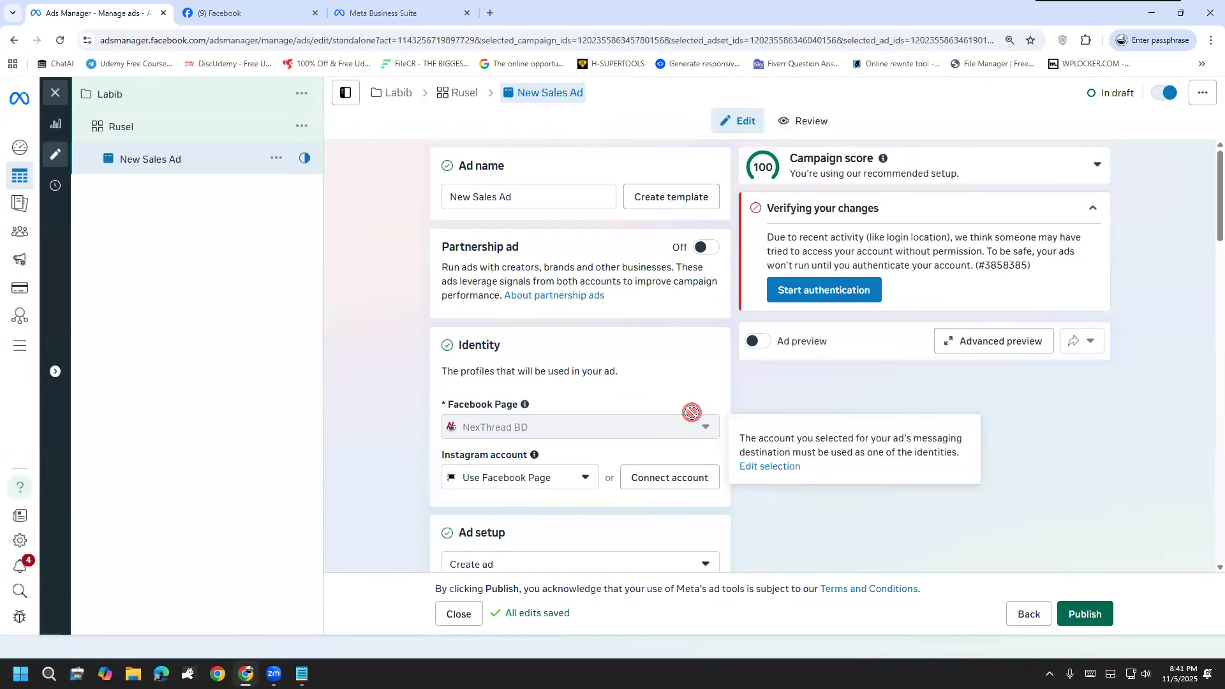
left_click_drag(555, 197, 331, 184)
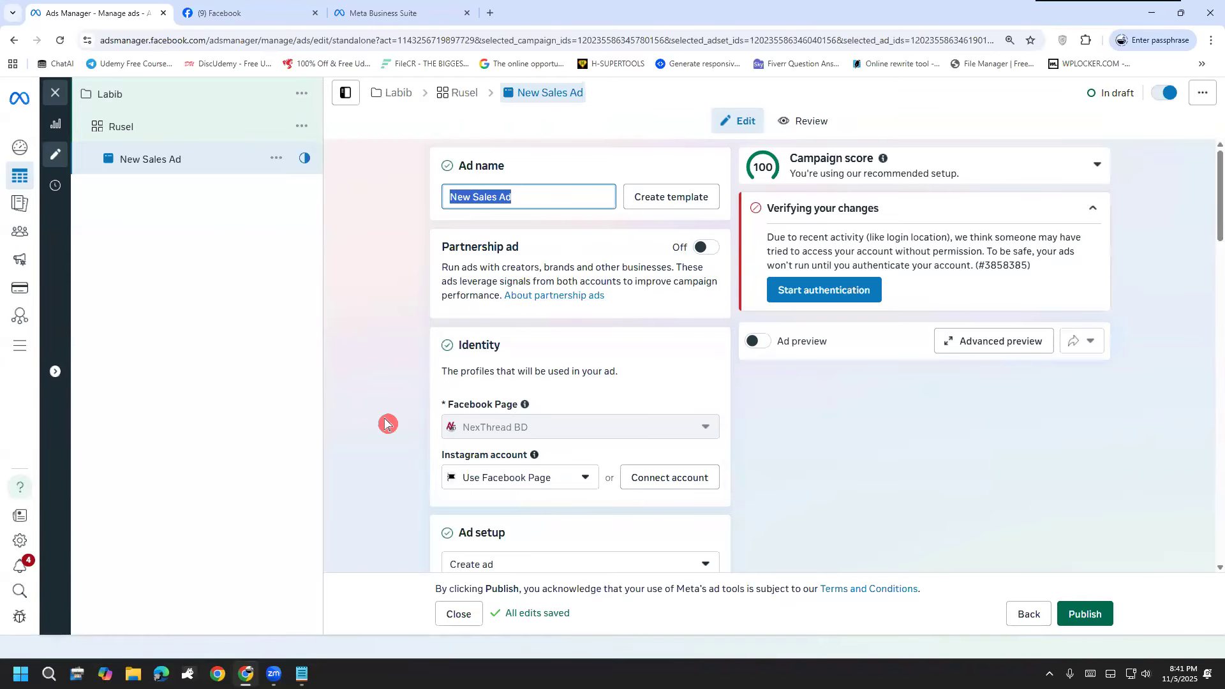
type("Belal")
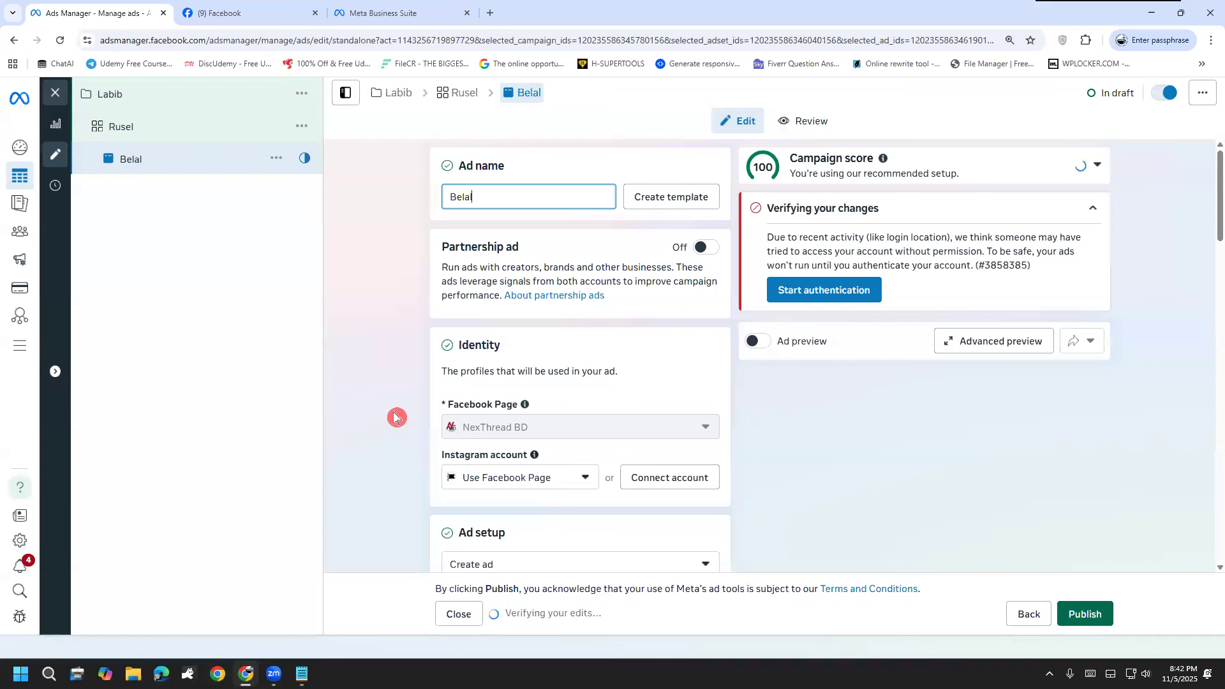
Step: Review the ad's identity, ad setup, creative source and format options, adding freehand annotations beside the ad setup section
scroll(382, 386, "down", 1)
scroll(396, 378, "down", 1)
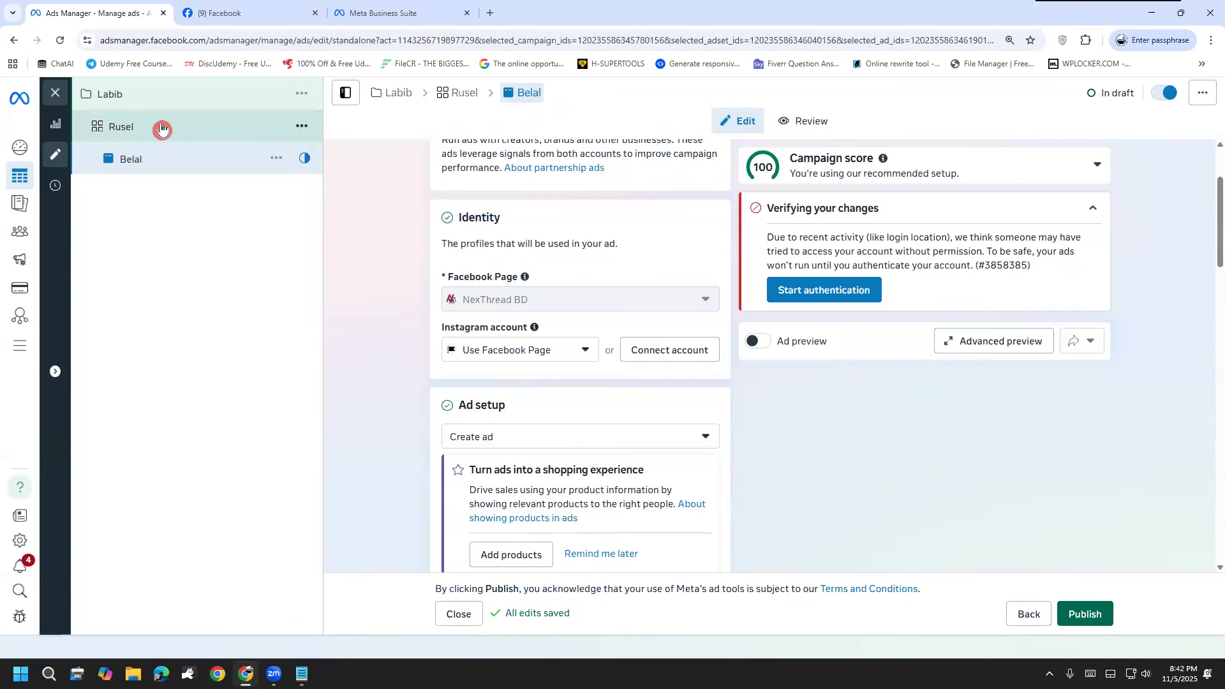
scroll(422, 360, "down", 3)
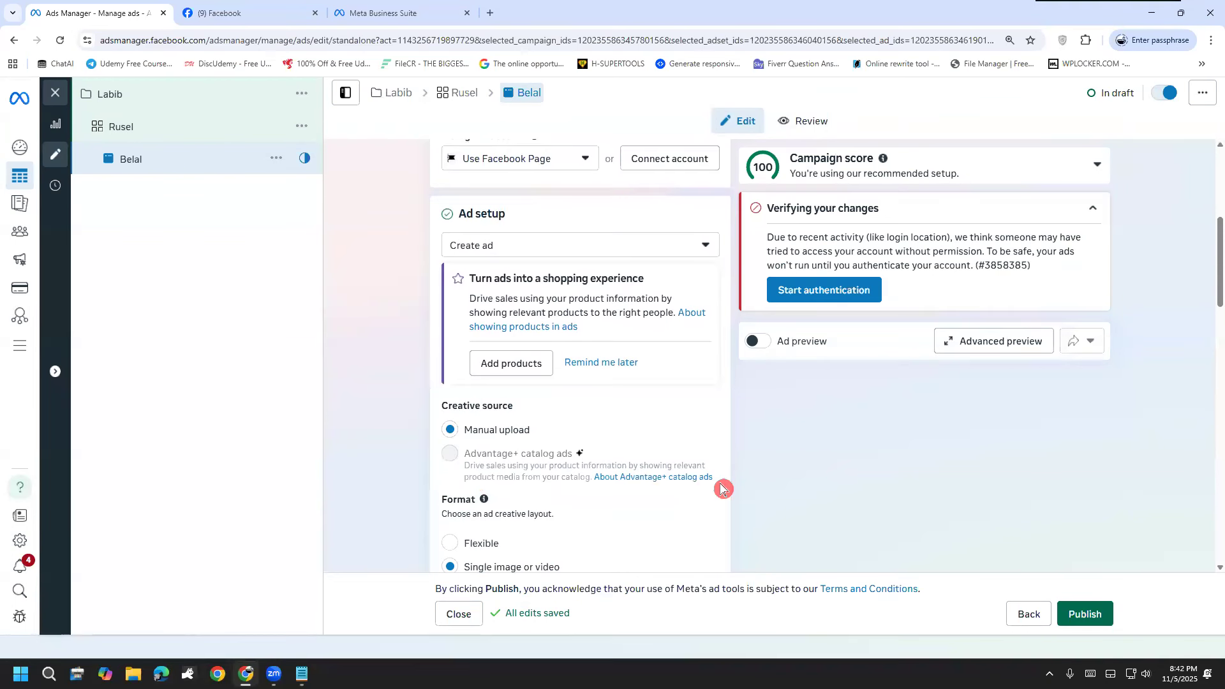
scroll(823, 505, "down", 1)
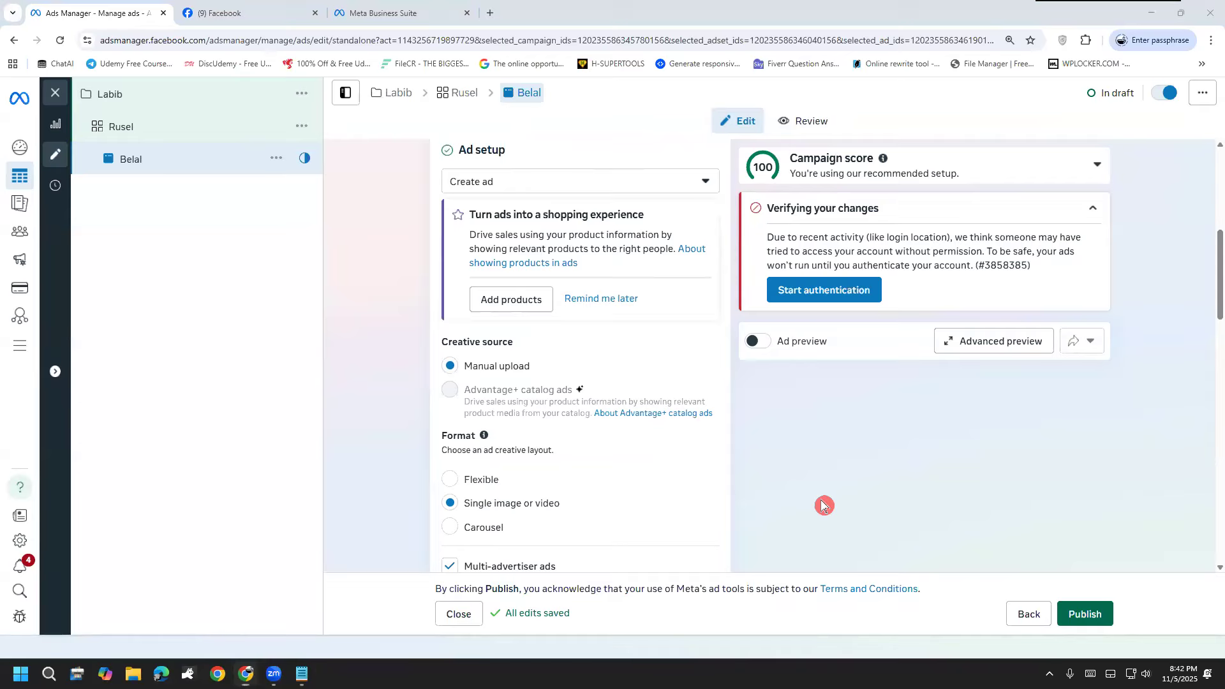
left_click_drag(174, 369, 251, 382)
left_click_drag(272, 331, 278, 393)
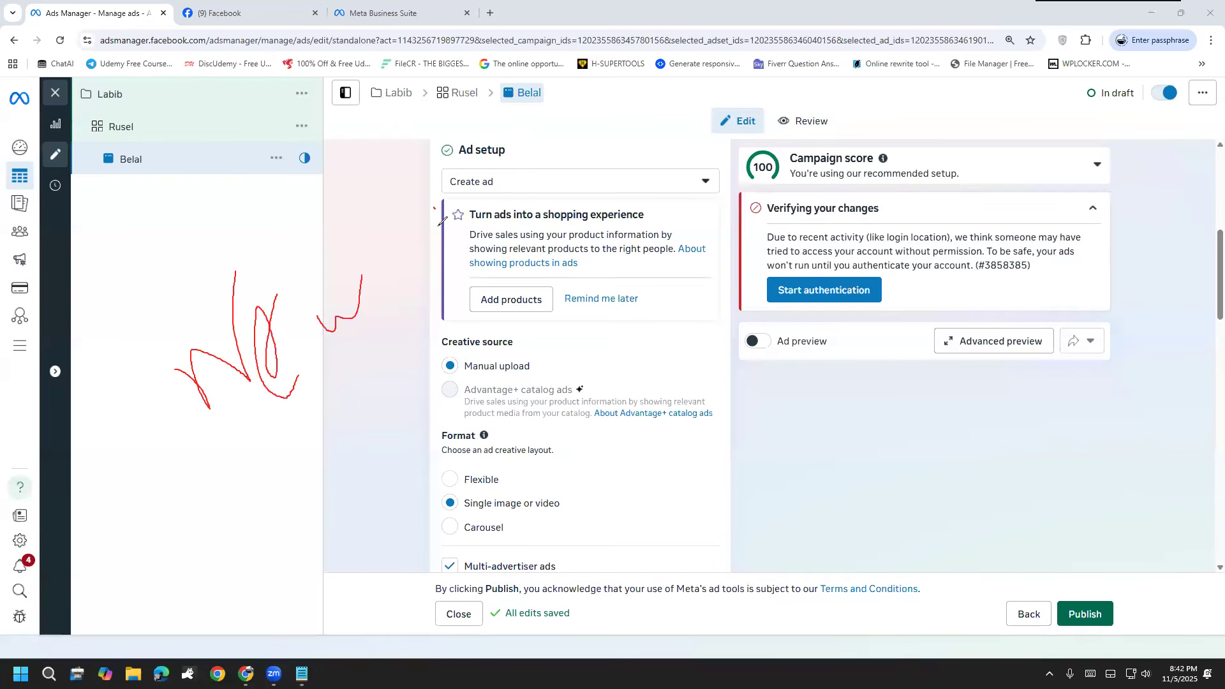
mouse_move(126, 487)
left_mouse_down()
mouse_move(436, 339)
mouse_move(174, 259)
mouse_move(253, 475)
left_mouse_up()
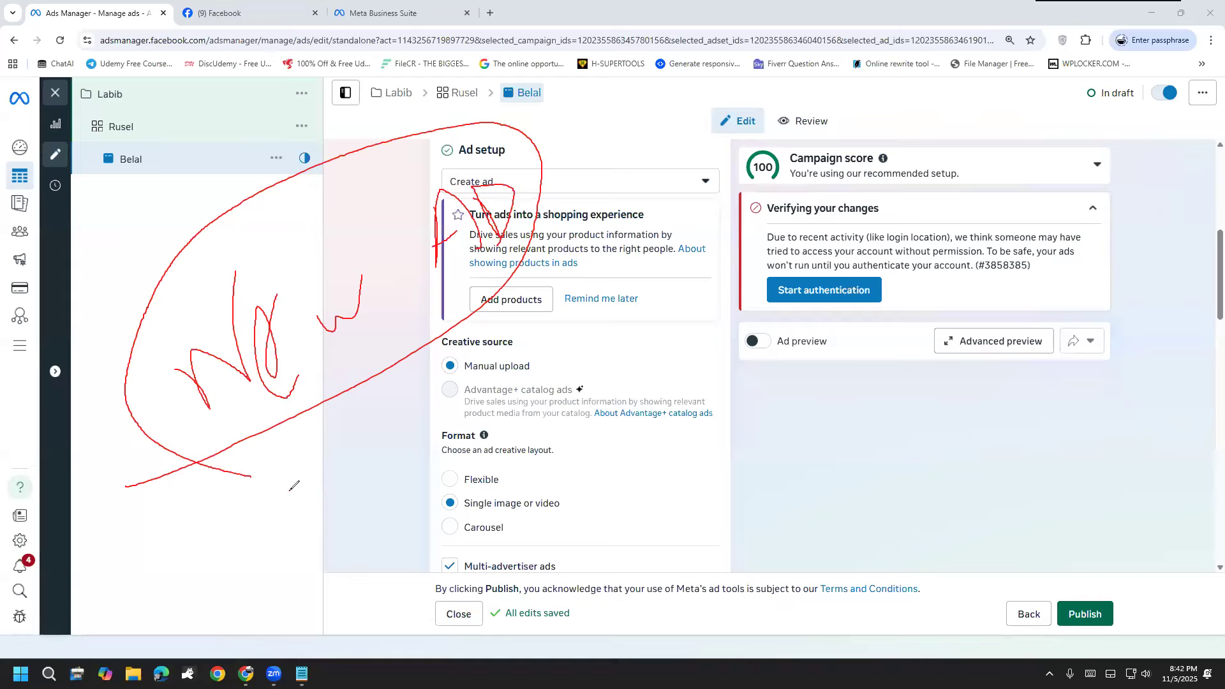
Step: Write freehand annotations across the ad setup and format sections, and erase all the drawings
left_click_drag(309, 484, 214, 542)
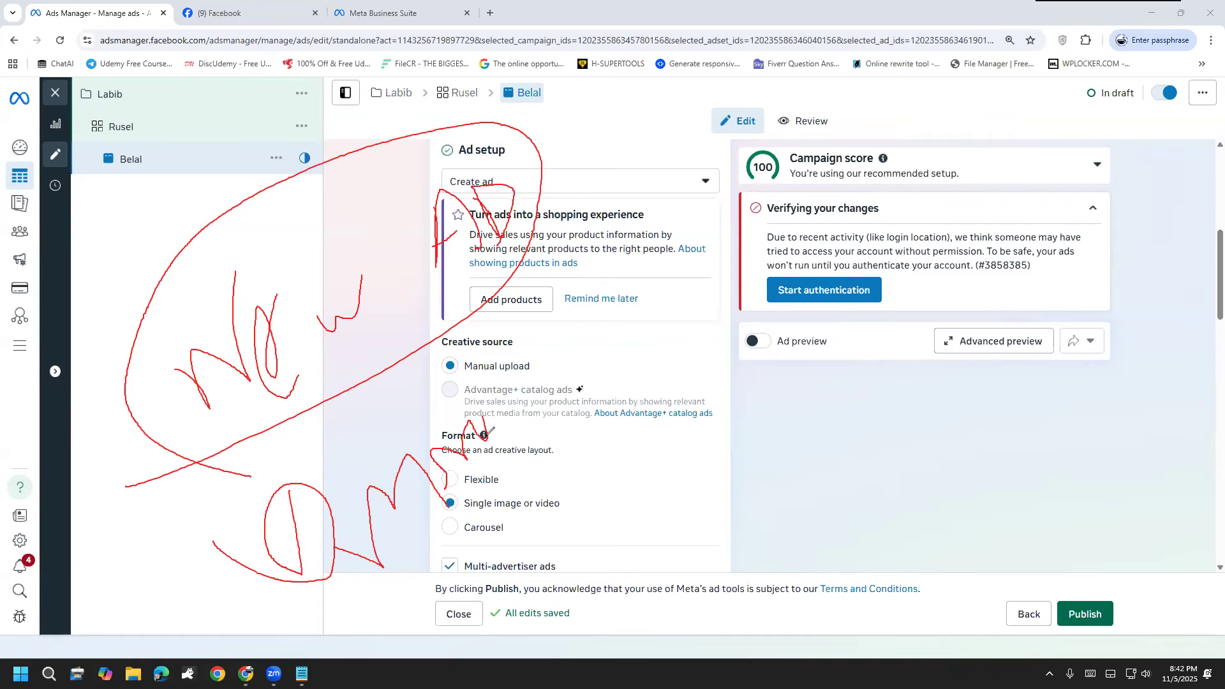
left_click_drag(626, 330, 668, 364)
mouse_move(702, 272)
left_mouse_down()
mouse_move(672, 276)
mouse_move(732, 365)
left_mouse_up()
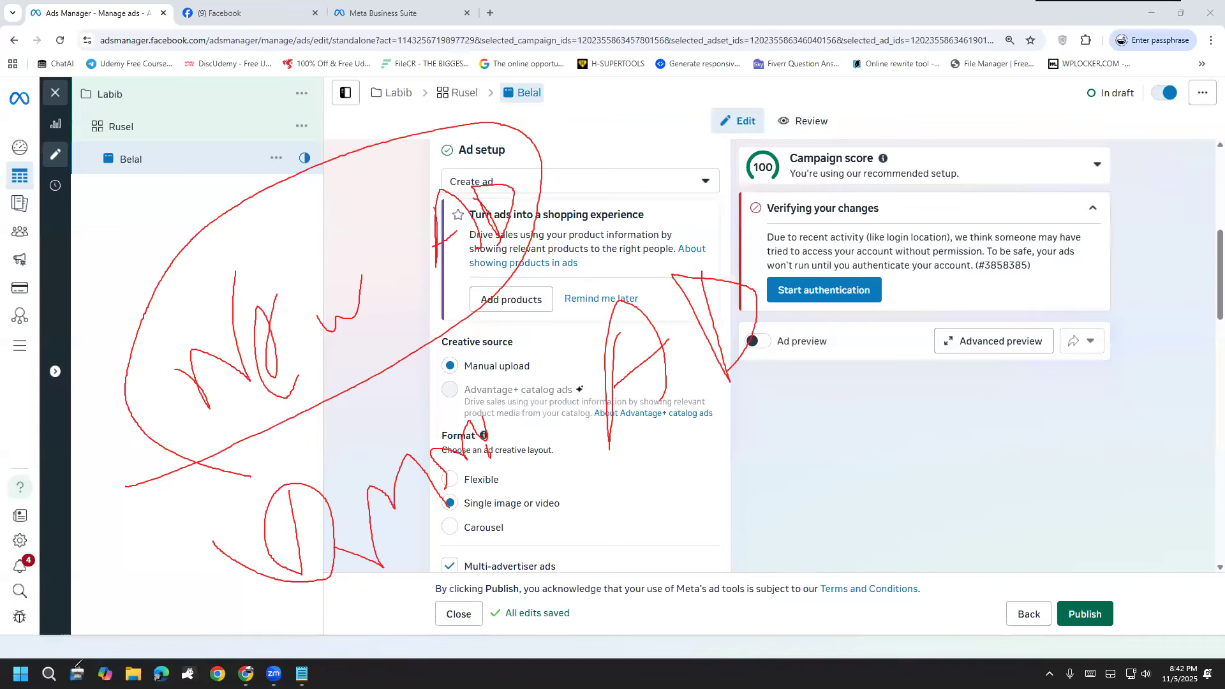
left_click(75, 667)
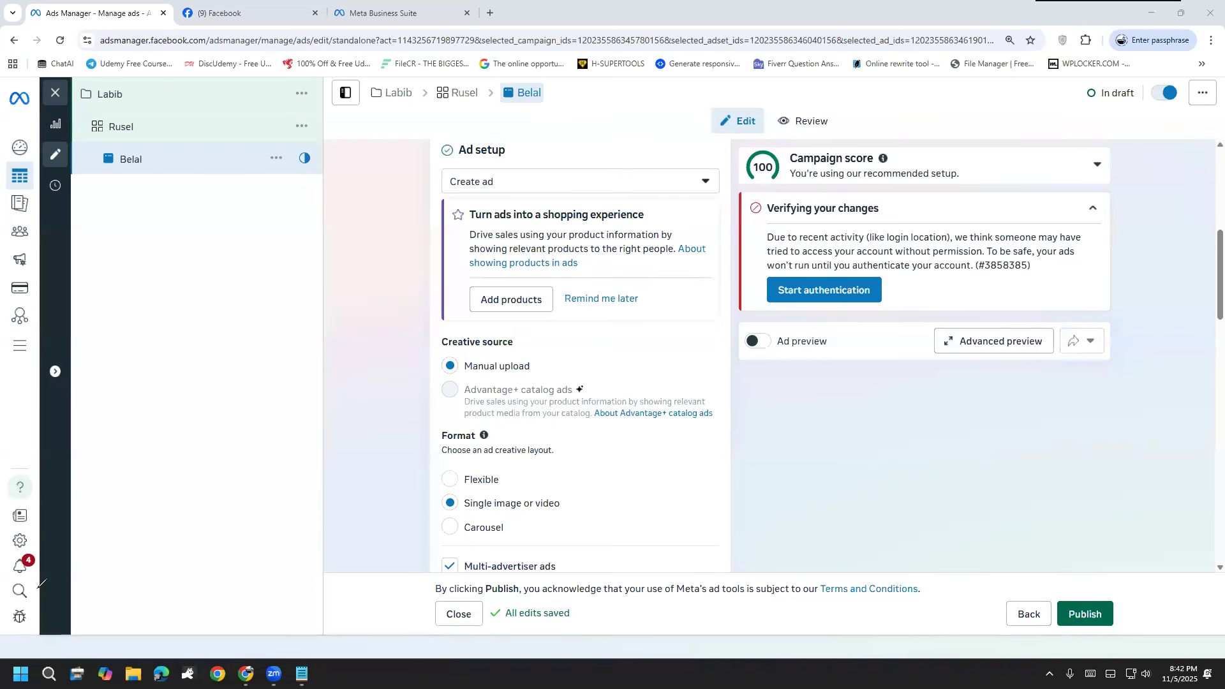
Step: Review the available ad setup choices and keep Create ad selected
scroll(364, 432, "down", 2)
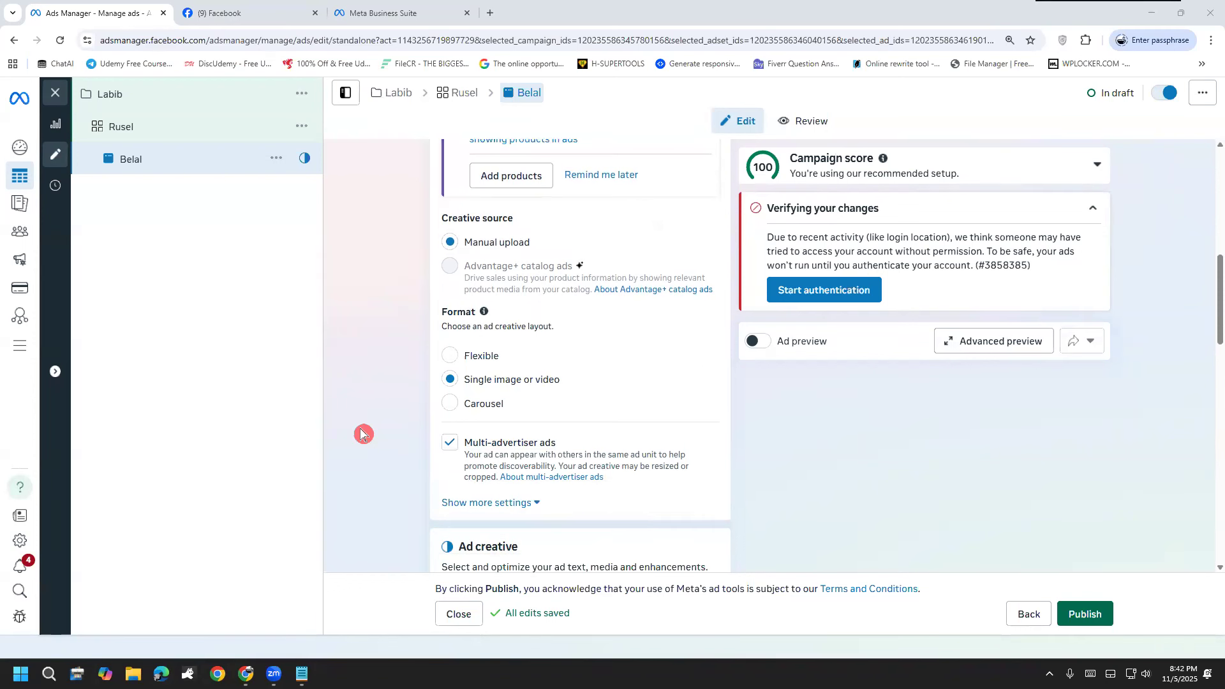
scroll(364, 432, "up", 3)
scroll(437, 410, "up", 3)
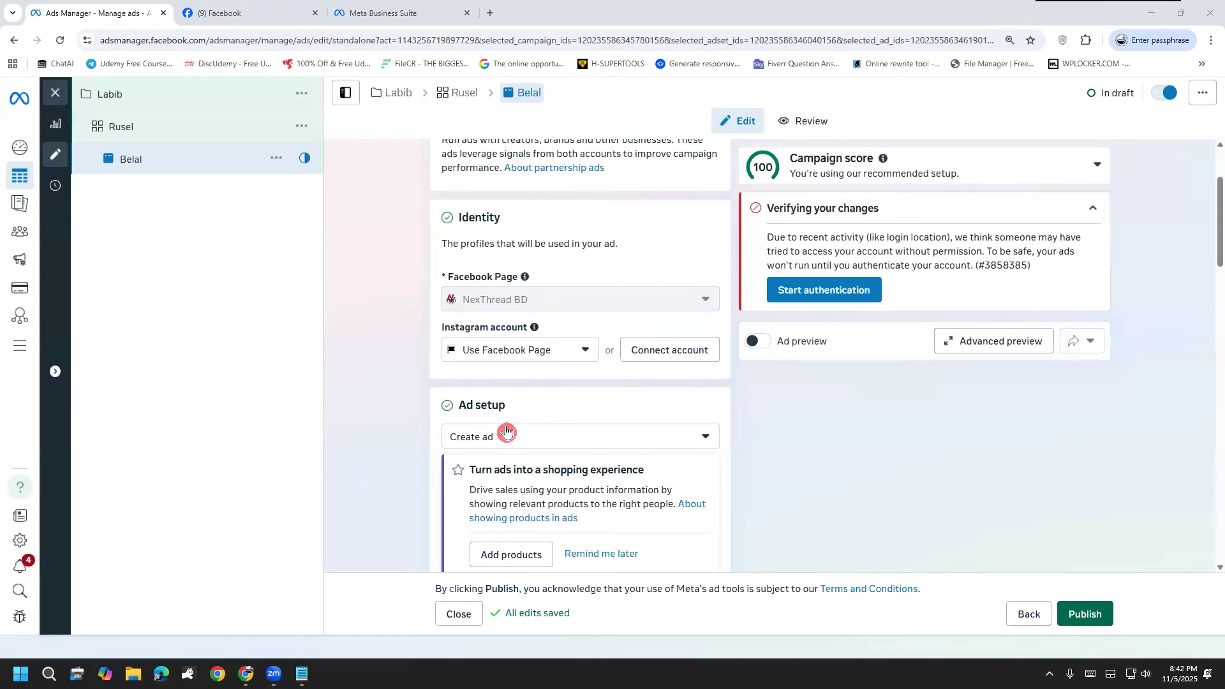
left_click(467, 440)
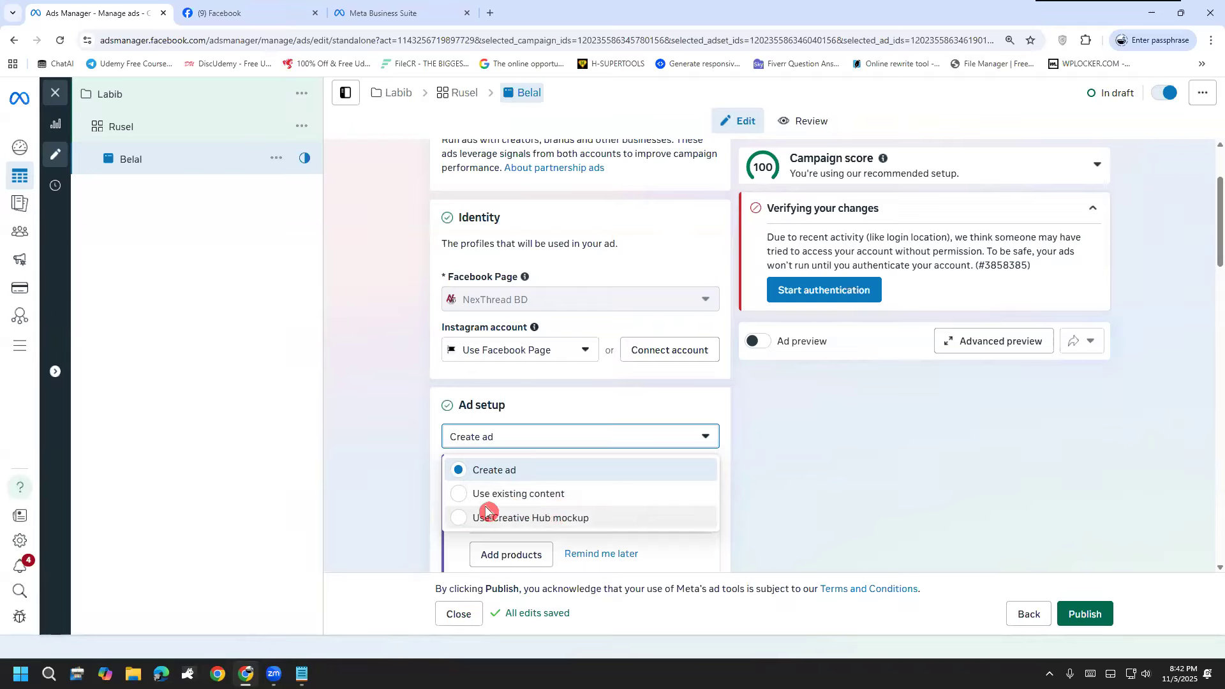
left_click(484, 482)
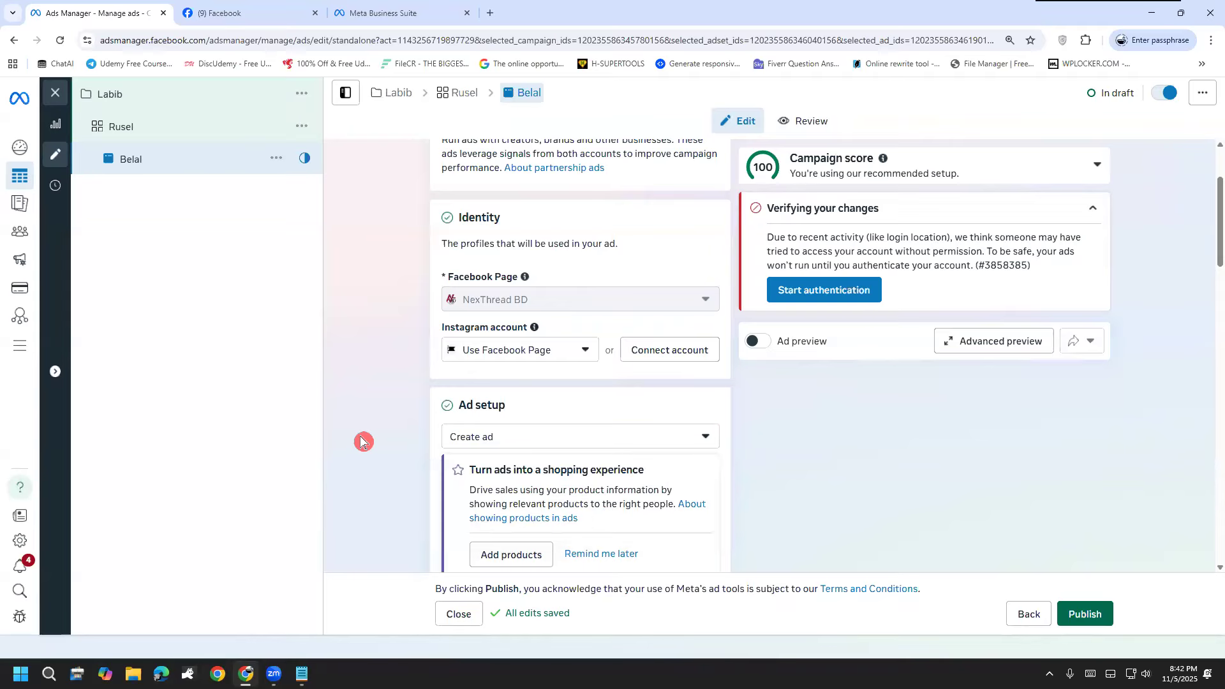
Step: Set up an image ad creative with the 1080 × 1080 Q/S Oliver account image, keep the default crops, and go to its text settings
scroll(383, 434, "down", 3)
scroll(408, 425, "down", 1)
mouse_move(465, 389)
scroll(460, 386, "down", 2)
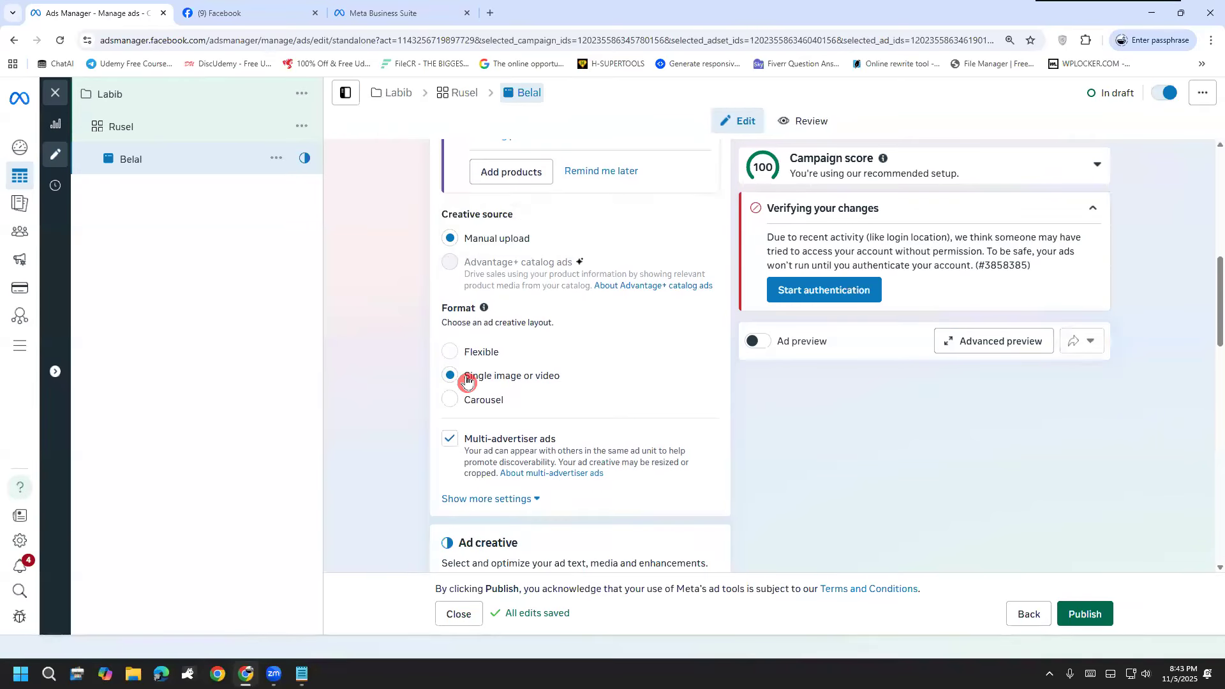
scroll(416, 380, "down", 2)
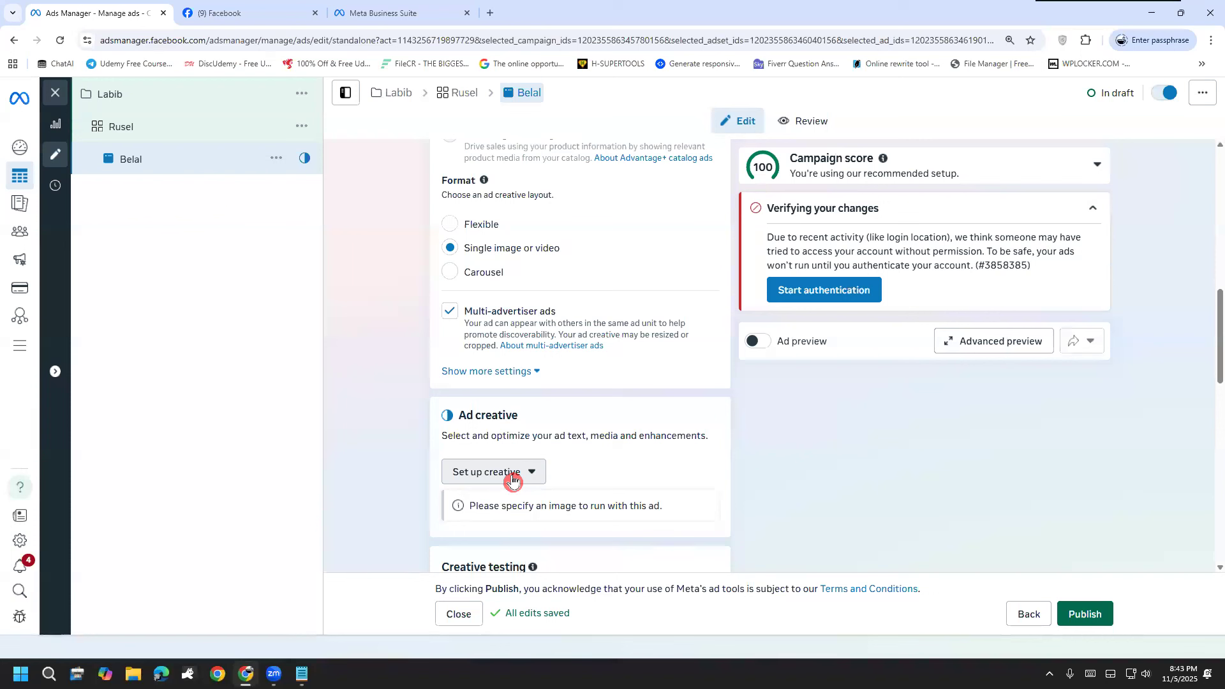
left_click(512, 480)
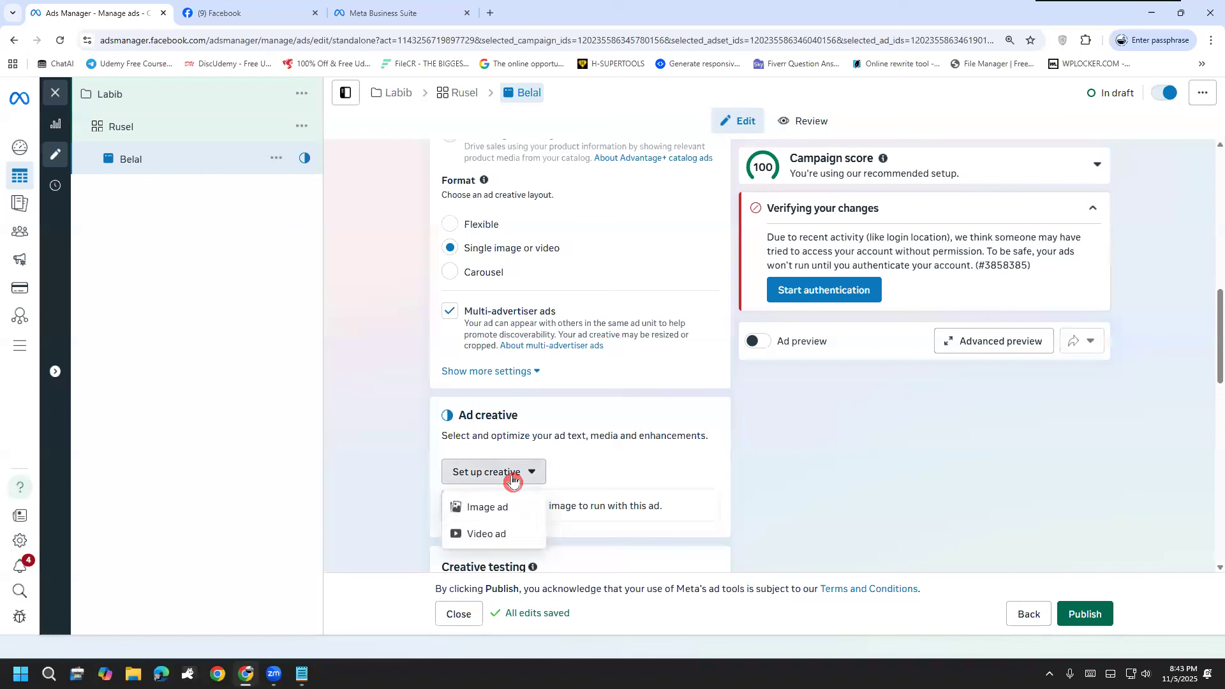
left_click(491, 509)
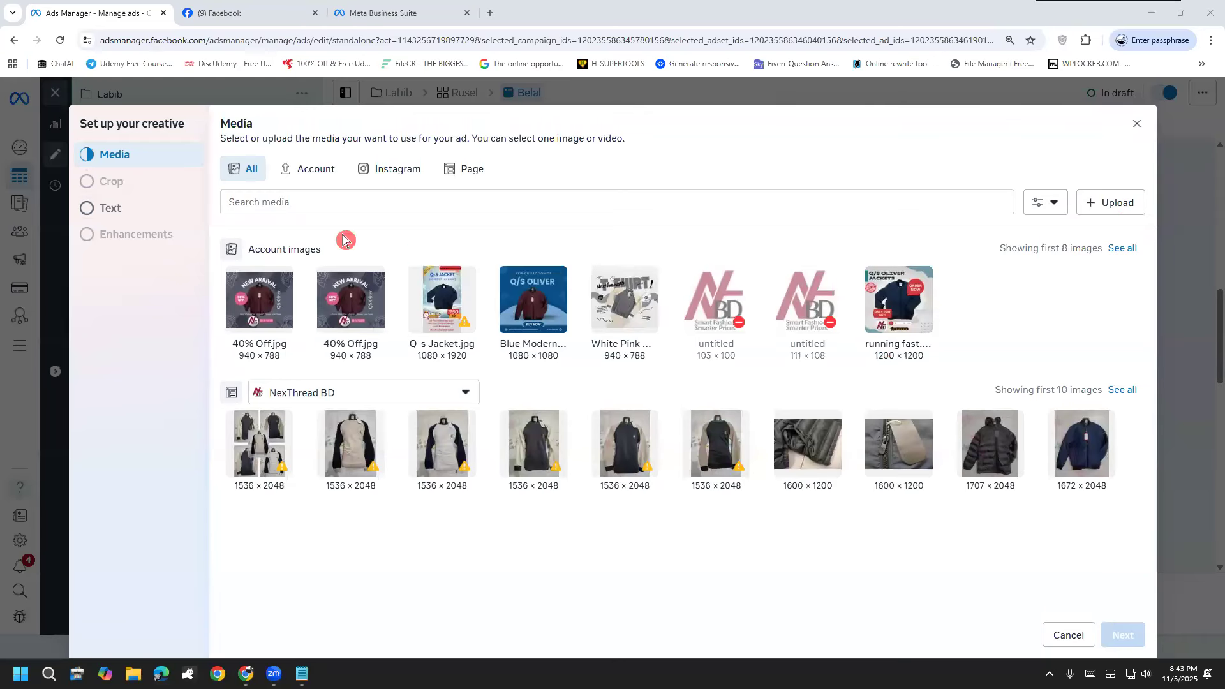
left_click(556, 321)
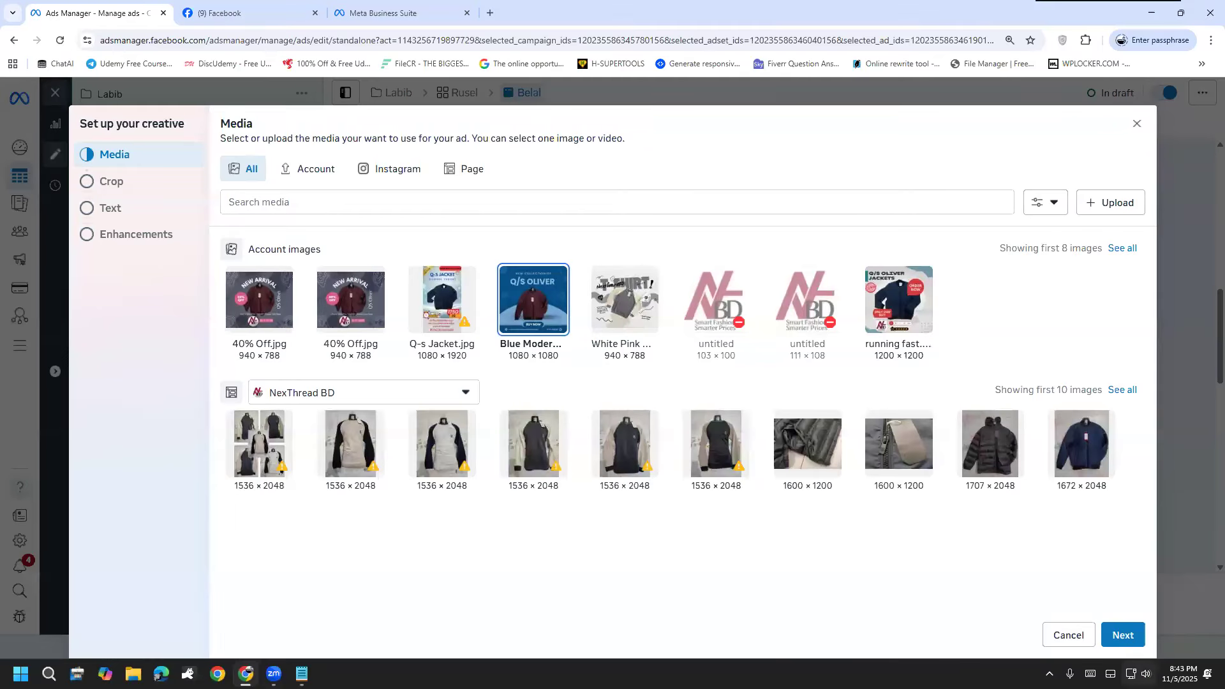
left_click(1126, 635)
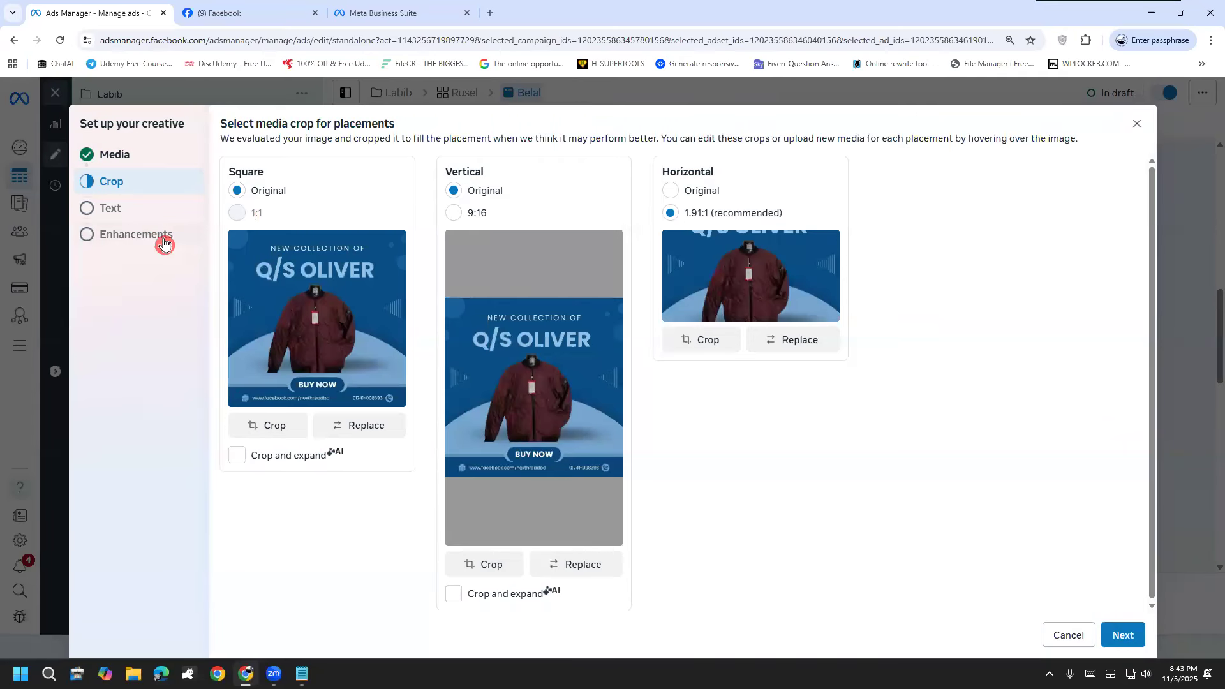
left_click(109, 215)
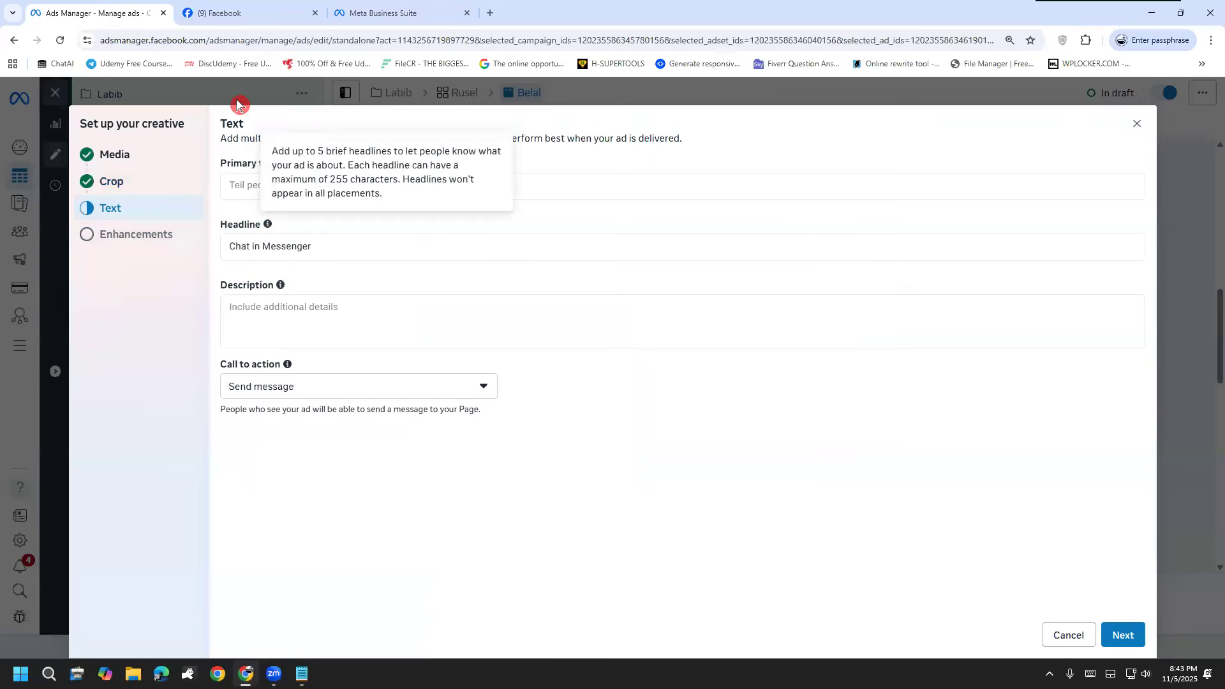
Step: Go to Facebook and switch the active profile to the NexThread BD page
left_click(268, 15)
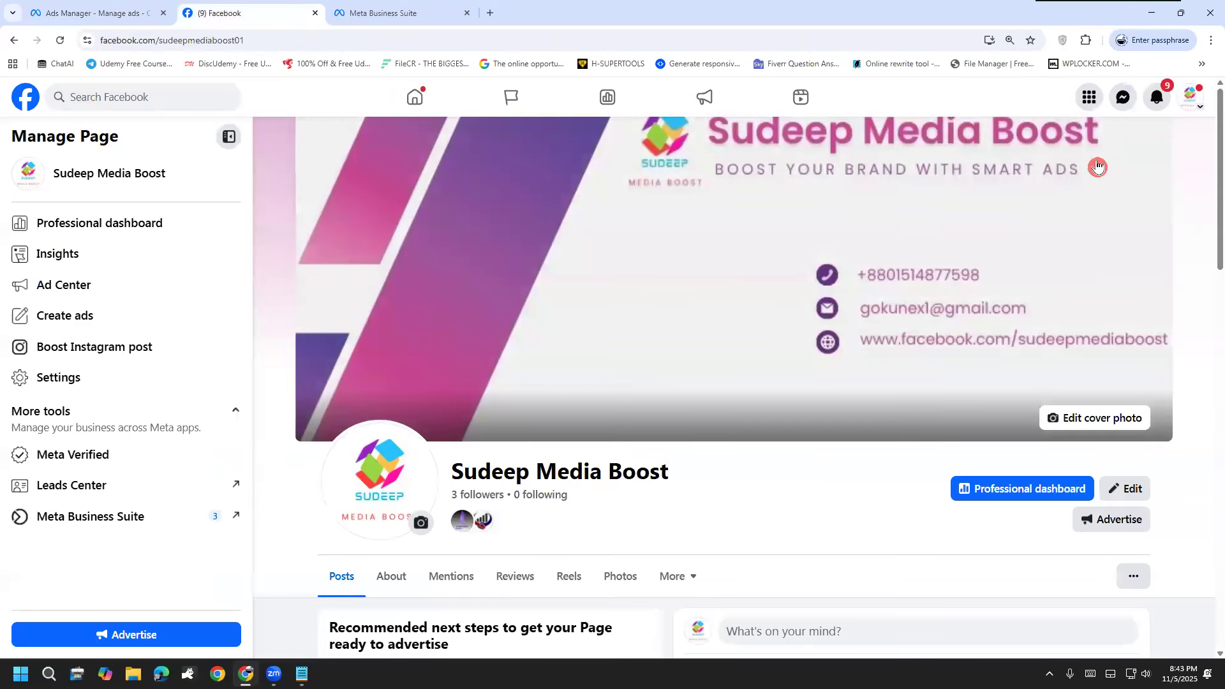
left_click(1199, 96)
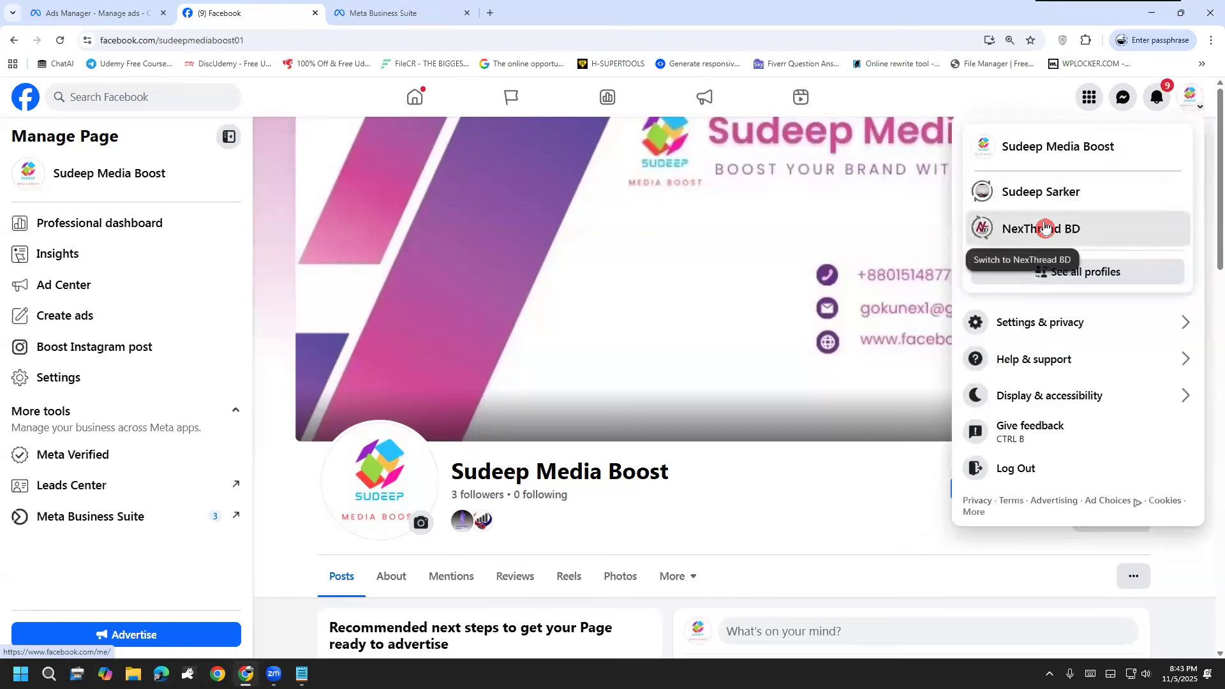
left_click(1045, 228)
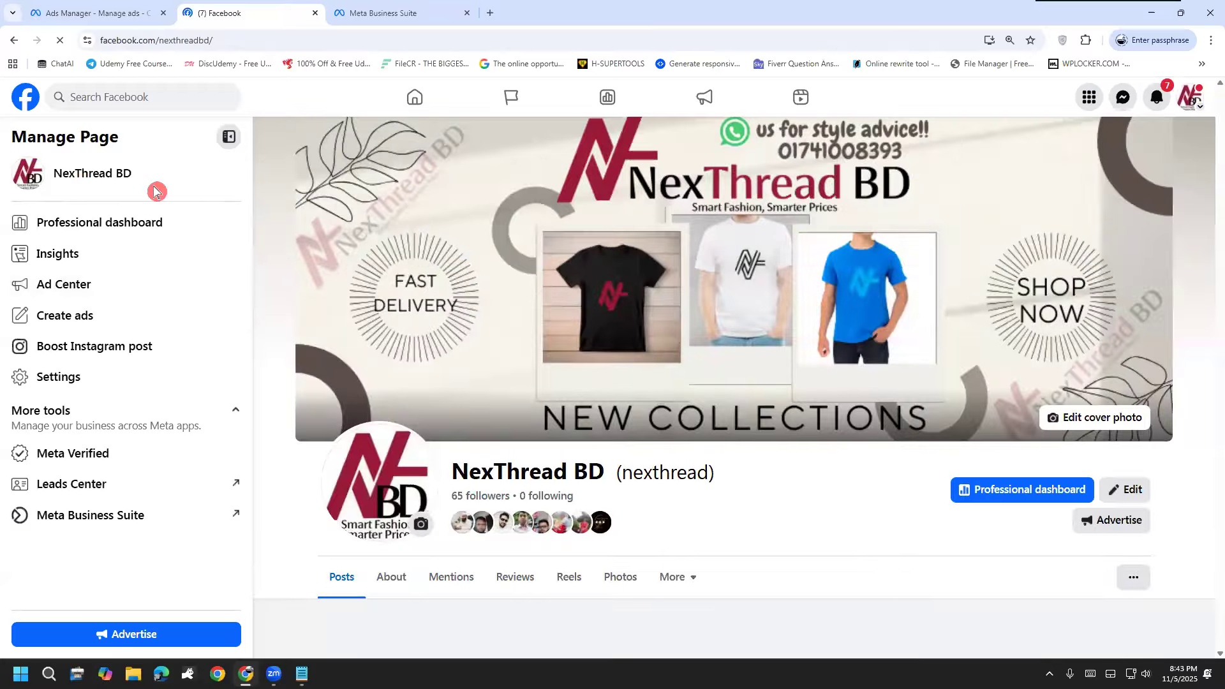
Step: Find the page's December 19, 2023 Q/S Oliver jacket post, expand its caption and copy the full text
scroll(659, 427, "down", 10)
scroll(701, 426, "down", 5)
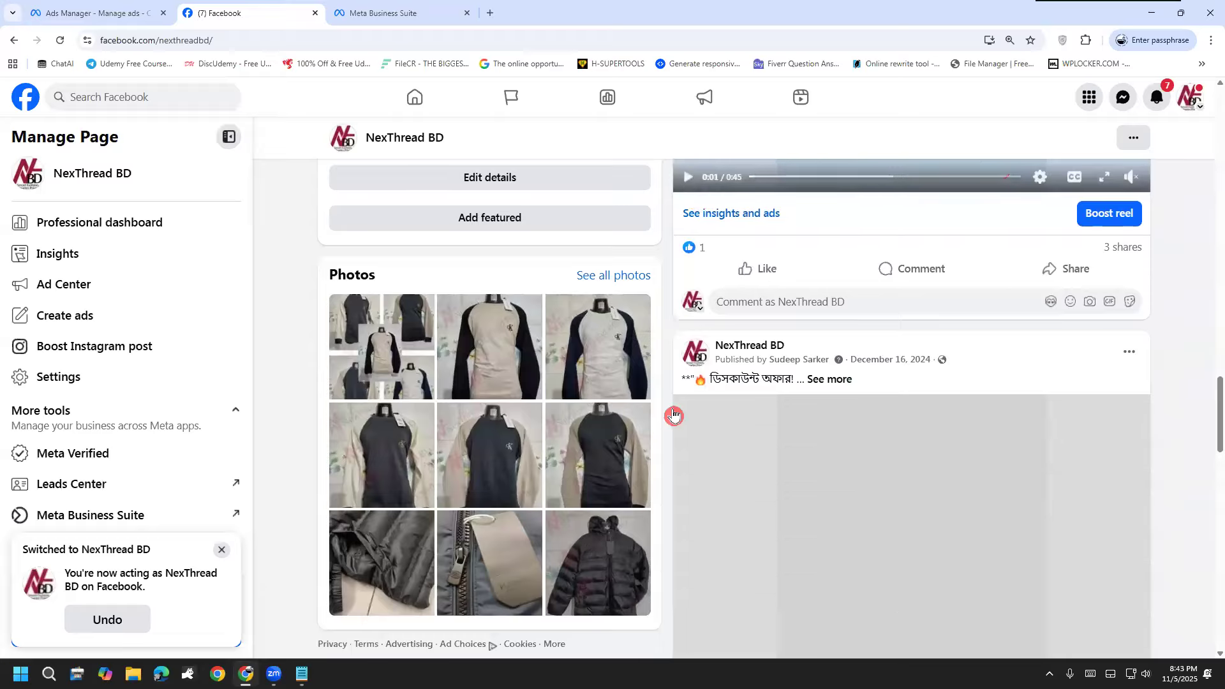
scroll(559, 311, "down", 2)
left_click(96, 12)
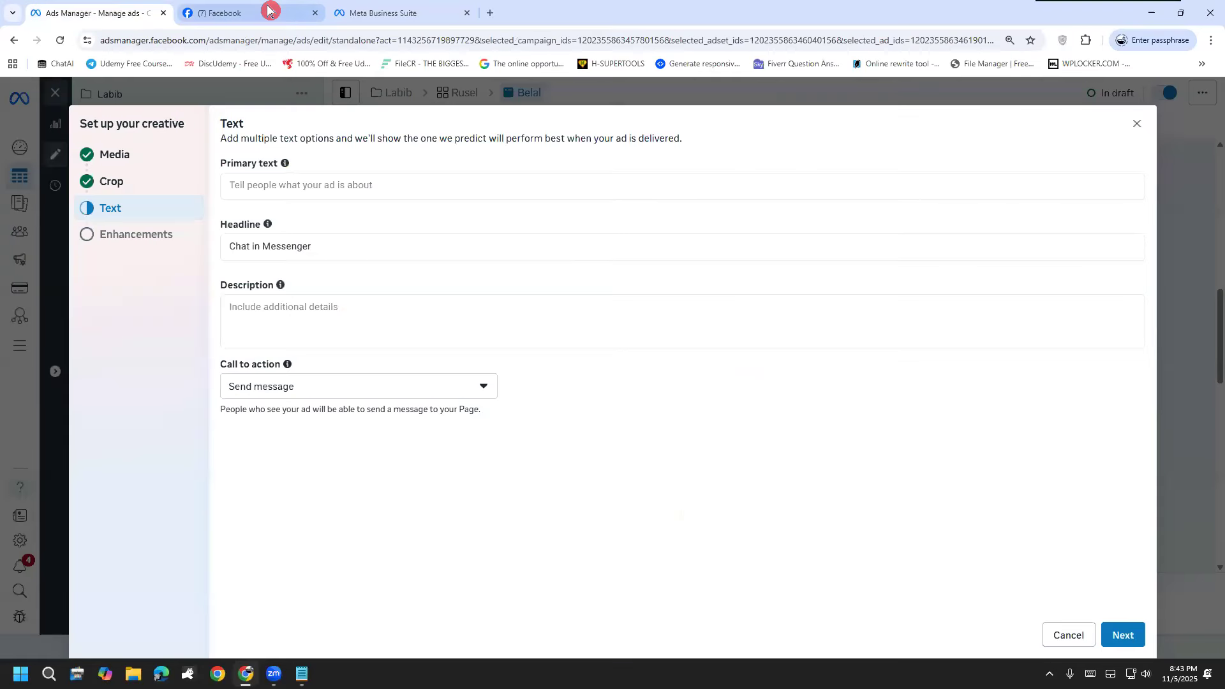
left_click(299, 16)
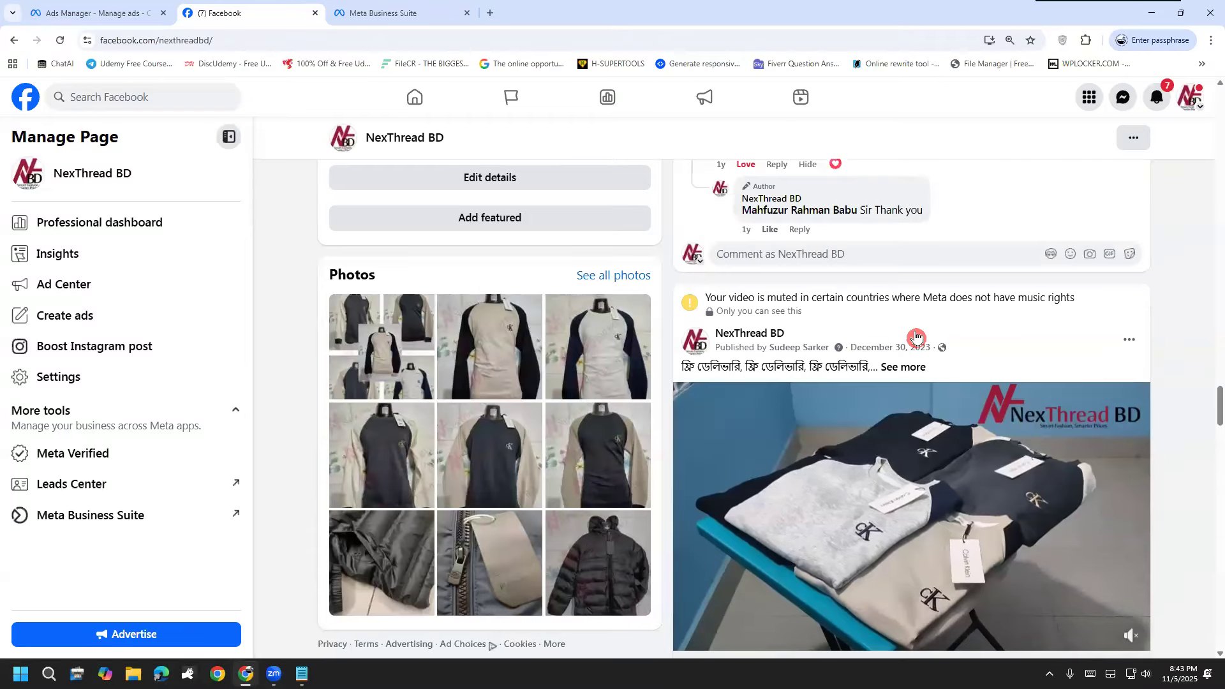
scroll(894, 332, "down", 20)
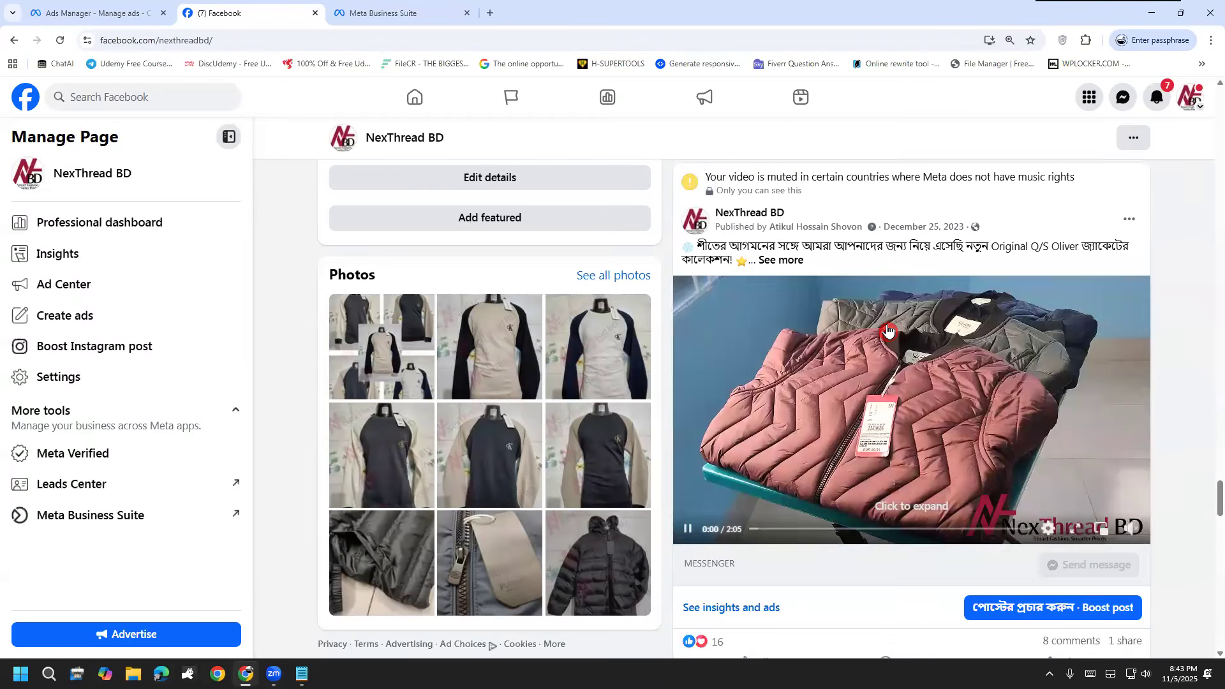
scroll(888, 331, "down", 20)
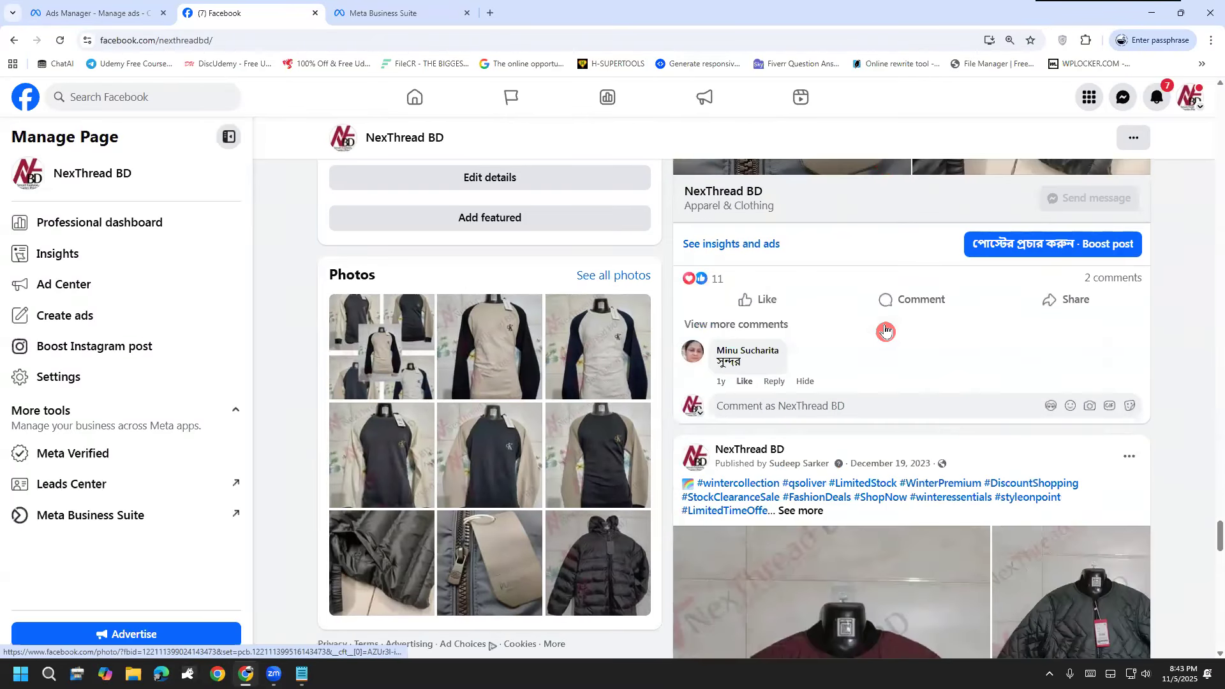
scroll(885, 331, "down", 20)
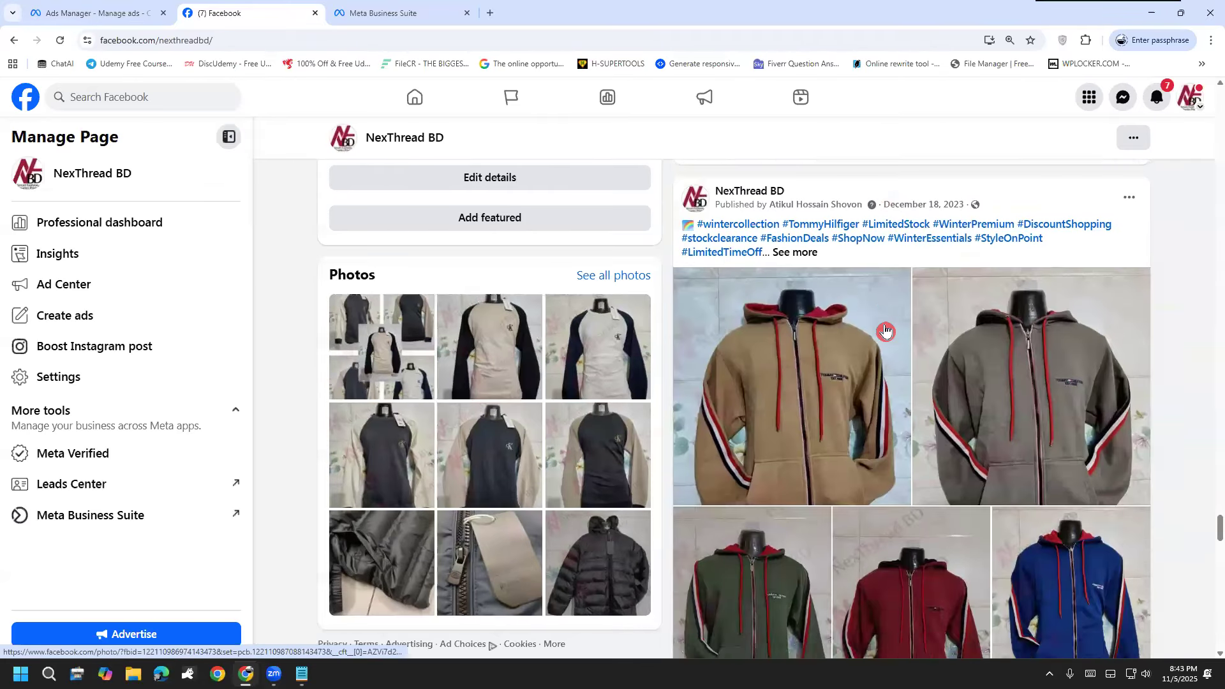
scroll(887, 330, "up", 15)
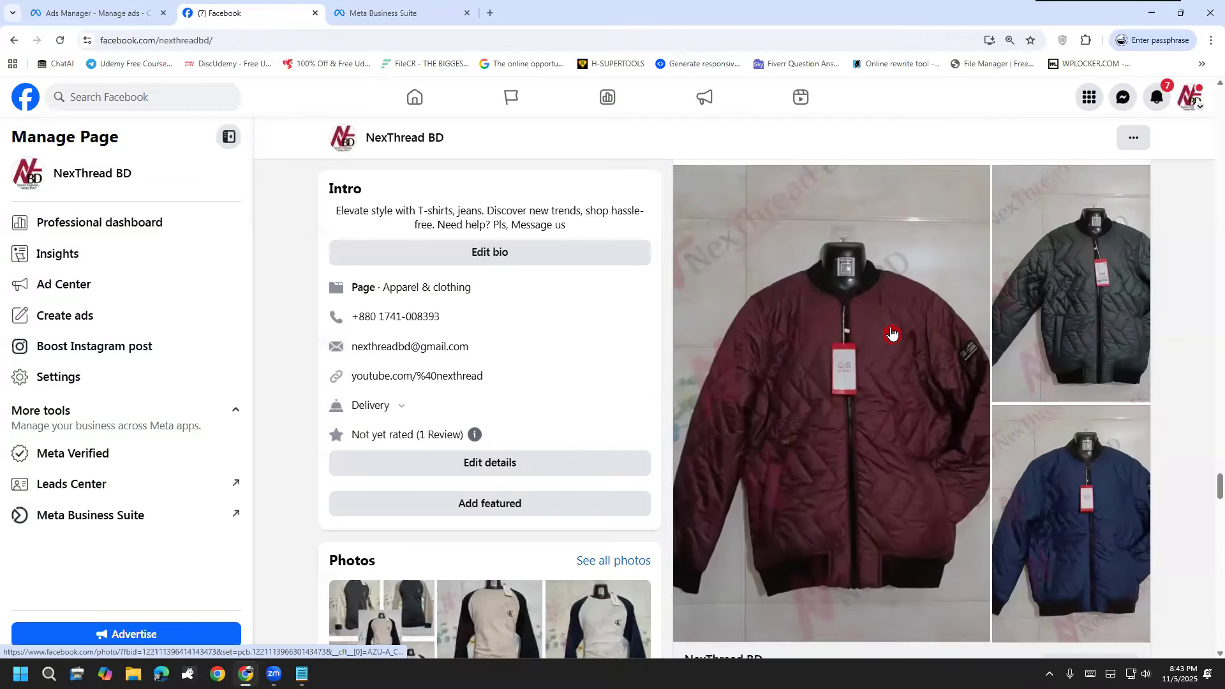
scroll(892, 331, "up", 6)
scroll(887, 332, "down", 9)
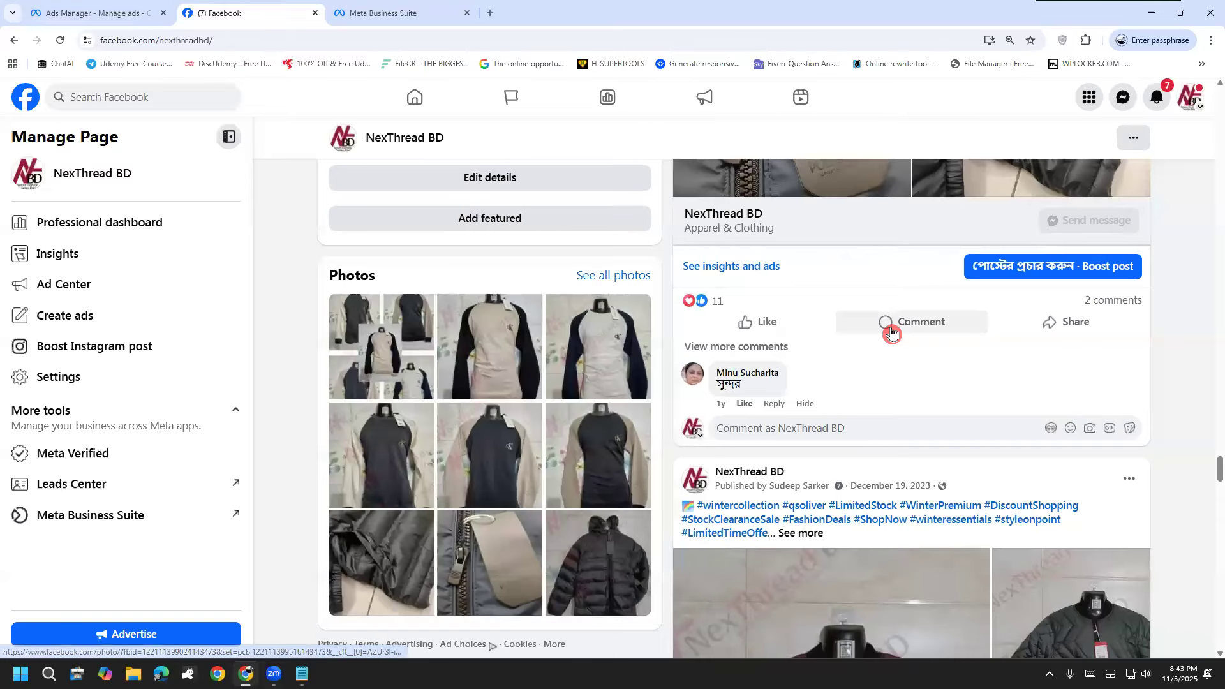
left_click(806, 342)
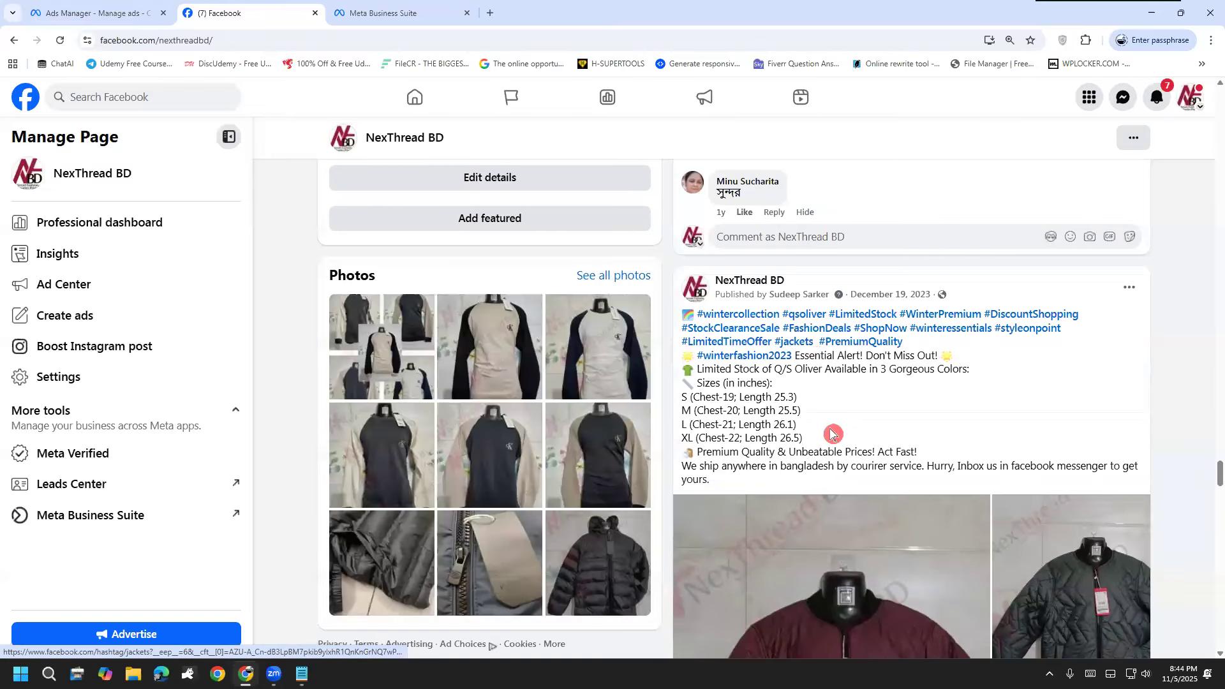
left_click_drag(713, 480, 682, 313)
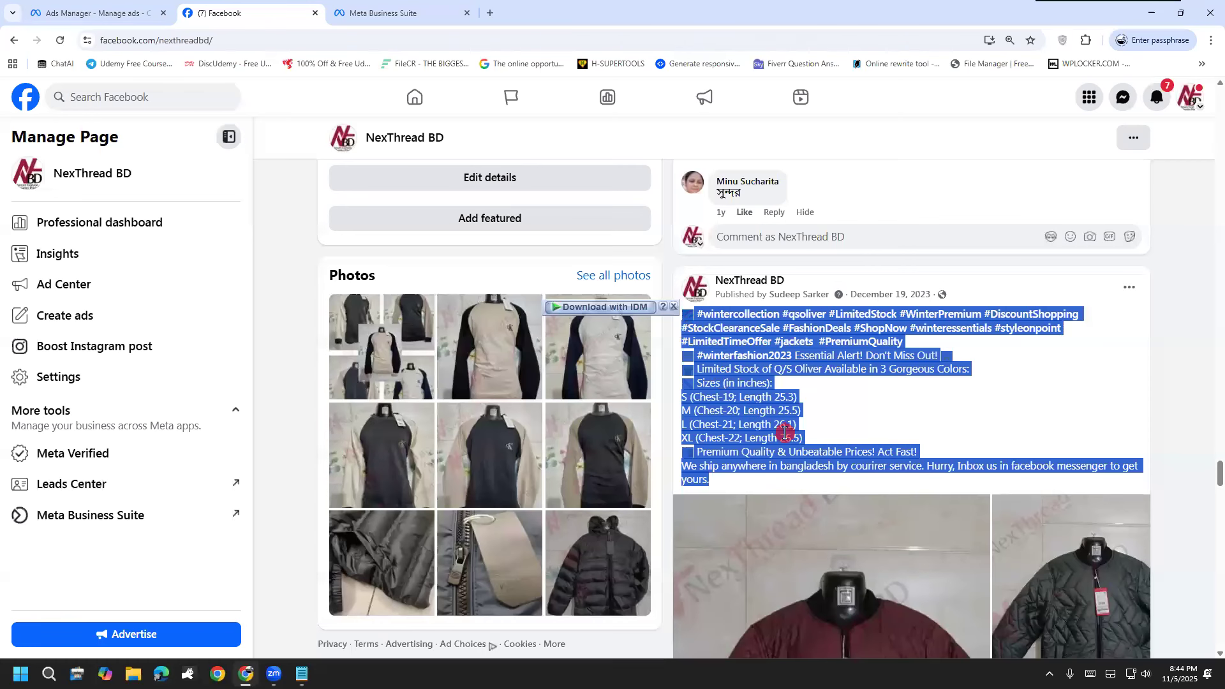
Step: Open ChatGPT in a new browser tab, stay logged out, and paste the copied jacket caption into the prompt
left_click(403, 9)
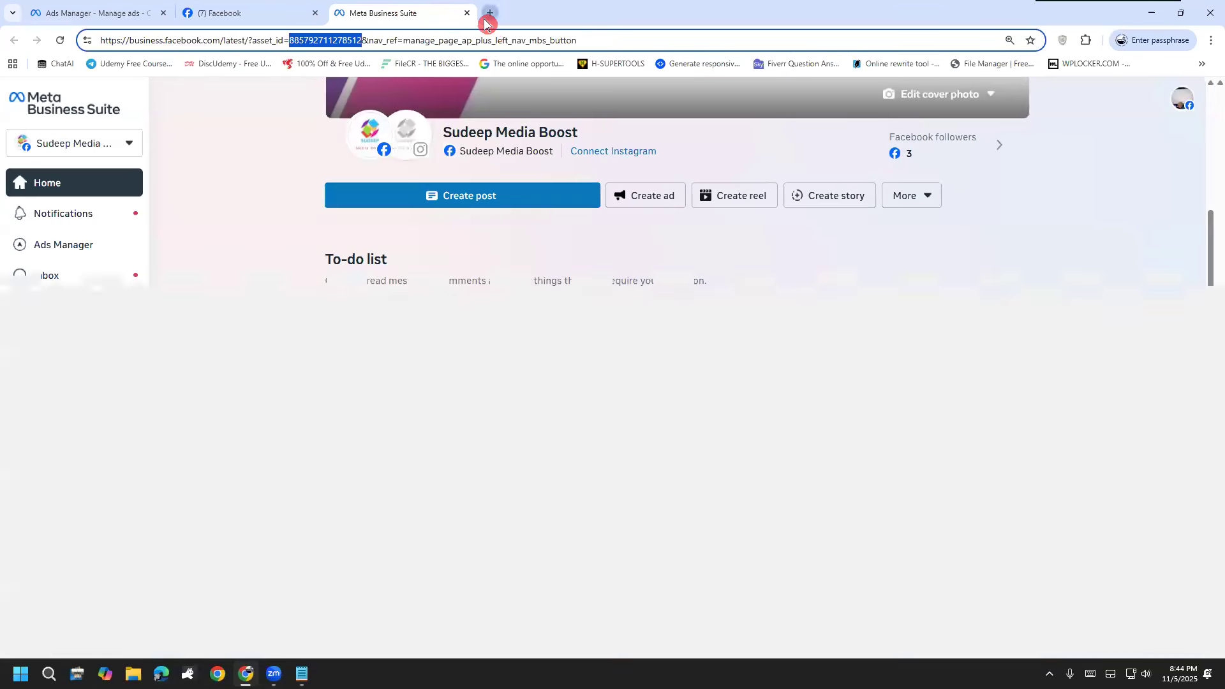
left_click(490, 13)
type("c")
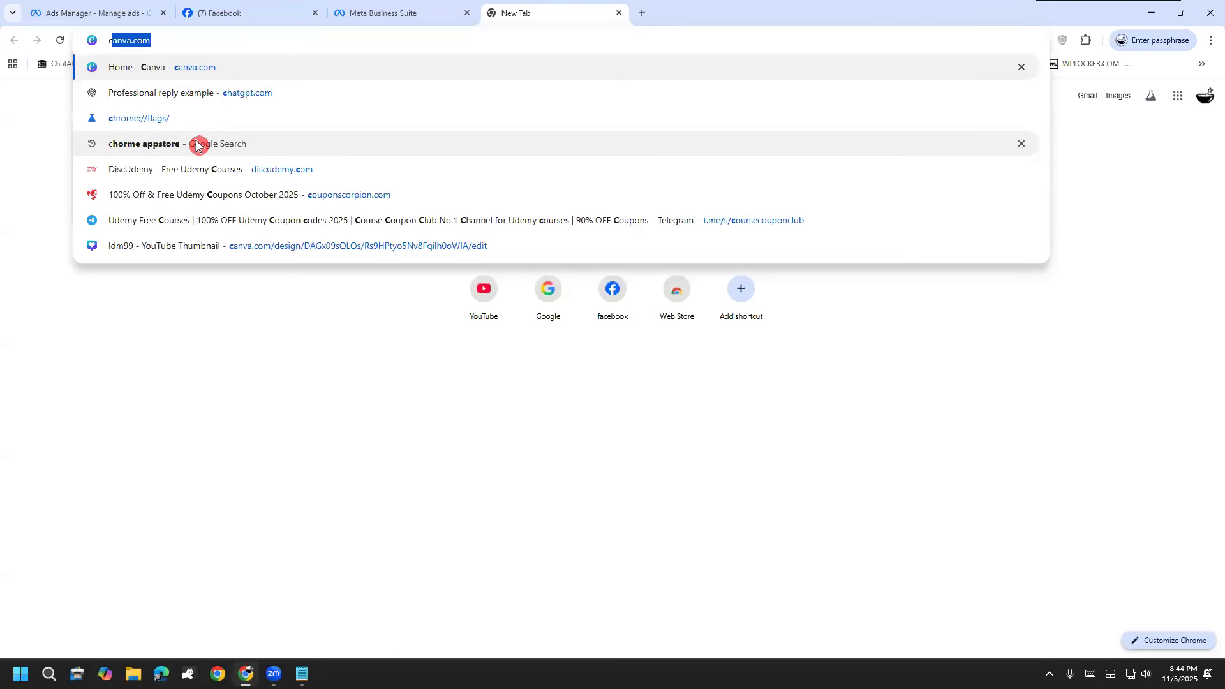
type("hat")
key("Return")
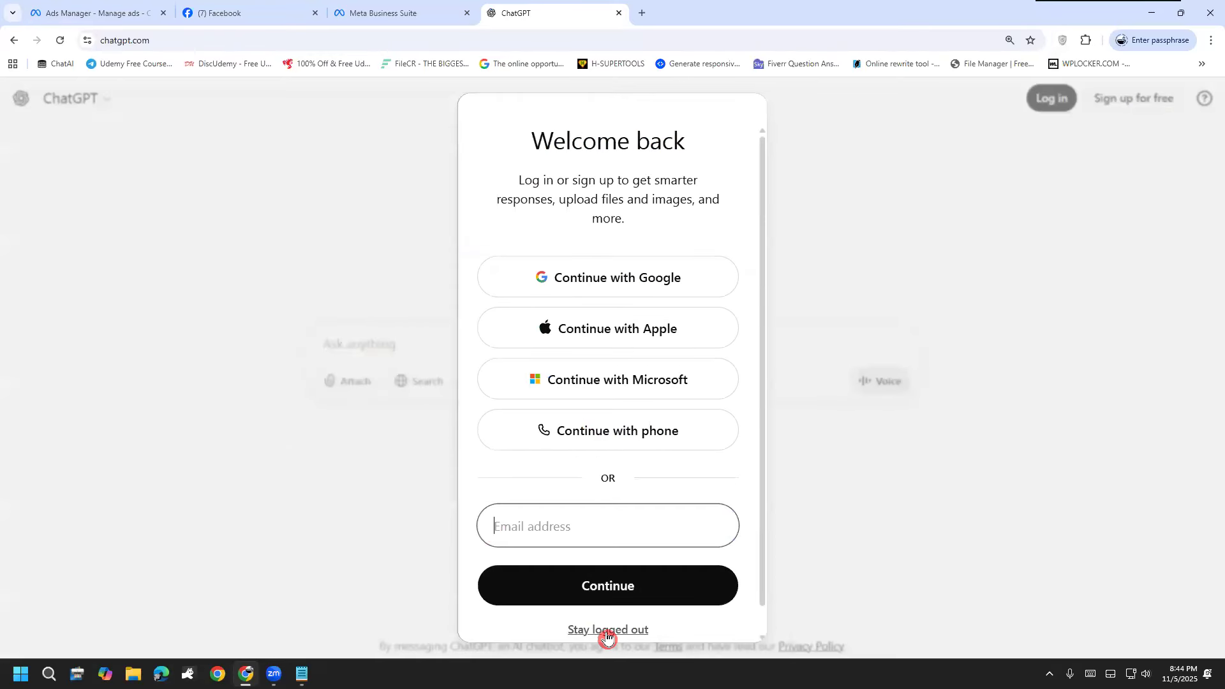
left_click(607, 630)
left_click(451, 348)
key("ctrl+v")
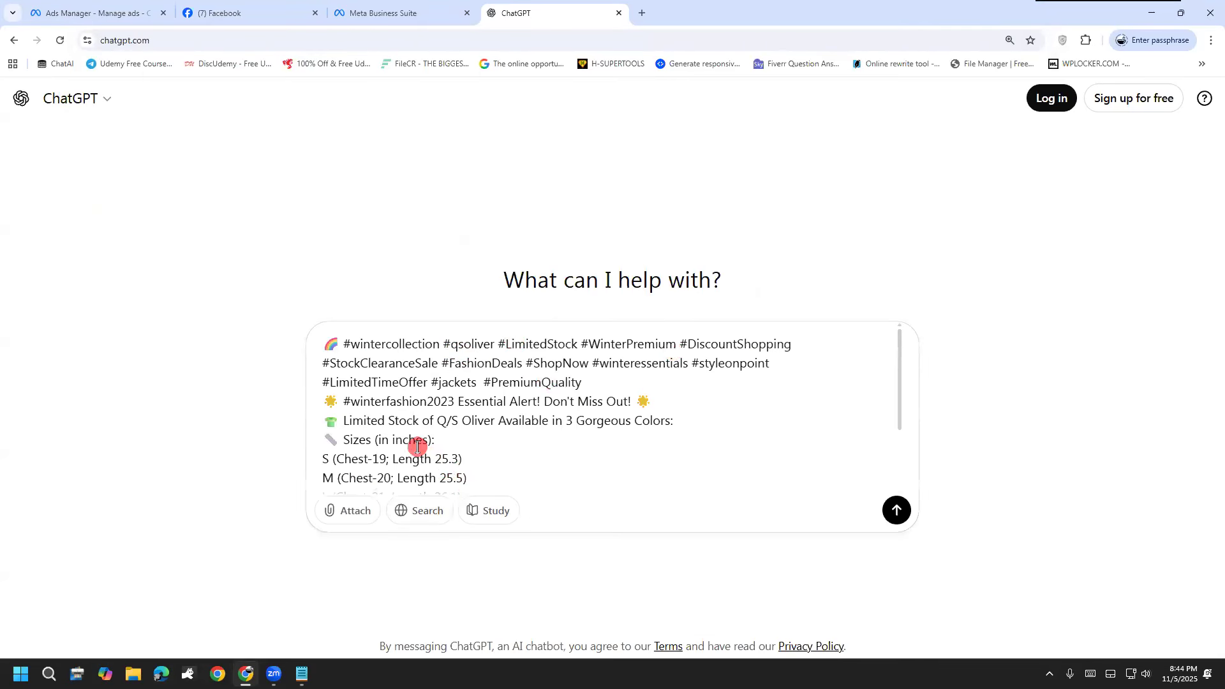
Step: Return to Ads Manager and capture a screenshot of the creative's Text form, covering primary text, headline and description
left_click(146, 13)
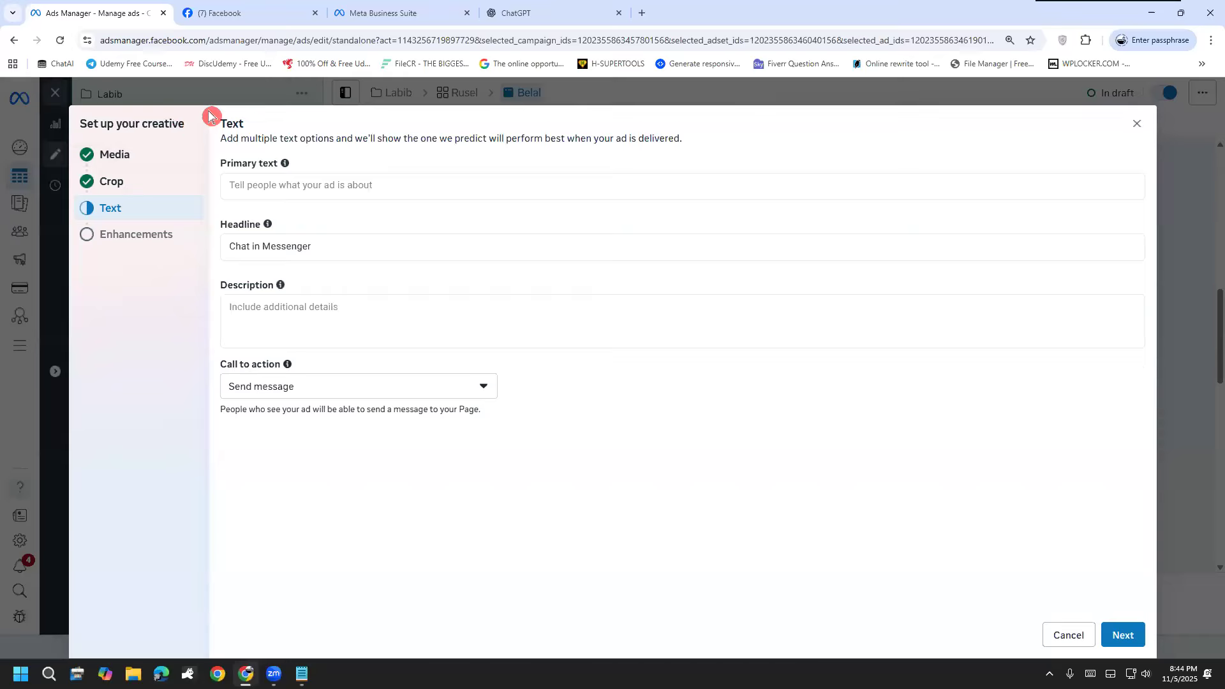
key("super+shift+s")
left_click_drag(199, 111, 1061, 333)
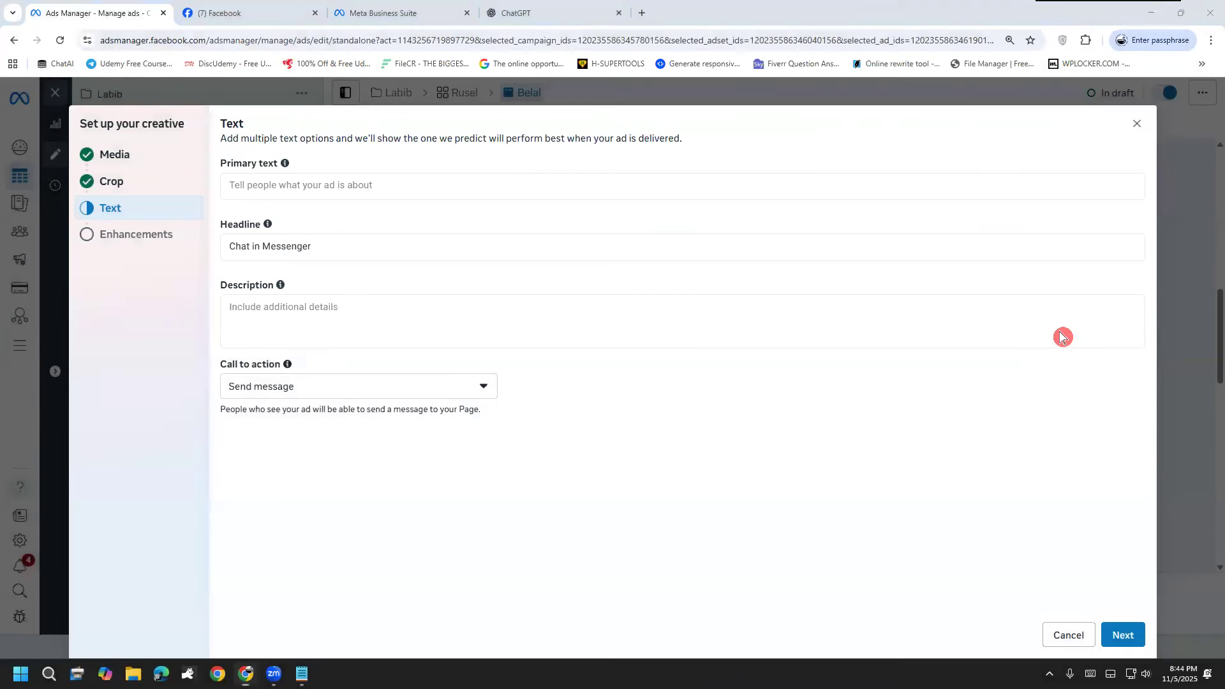
key("super+shift+s")
left_click_drag(201, 104, 1153, 358)
Step: In ChatGPT, attach the form screenshot below the caption and submit "amr jonno amon ekta banae dao jeita seo ar aeo optimized r 2025 er jonno better keywords thakbe"
left_click(515, 13)
triple_click(641, 469)
left_click(635, 469)
key("ctrl+End")
key("Return")
key("Return")
key("ctrl+v")
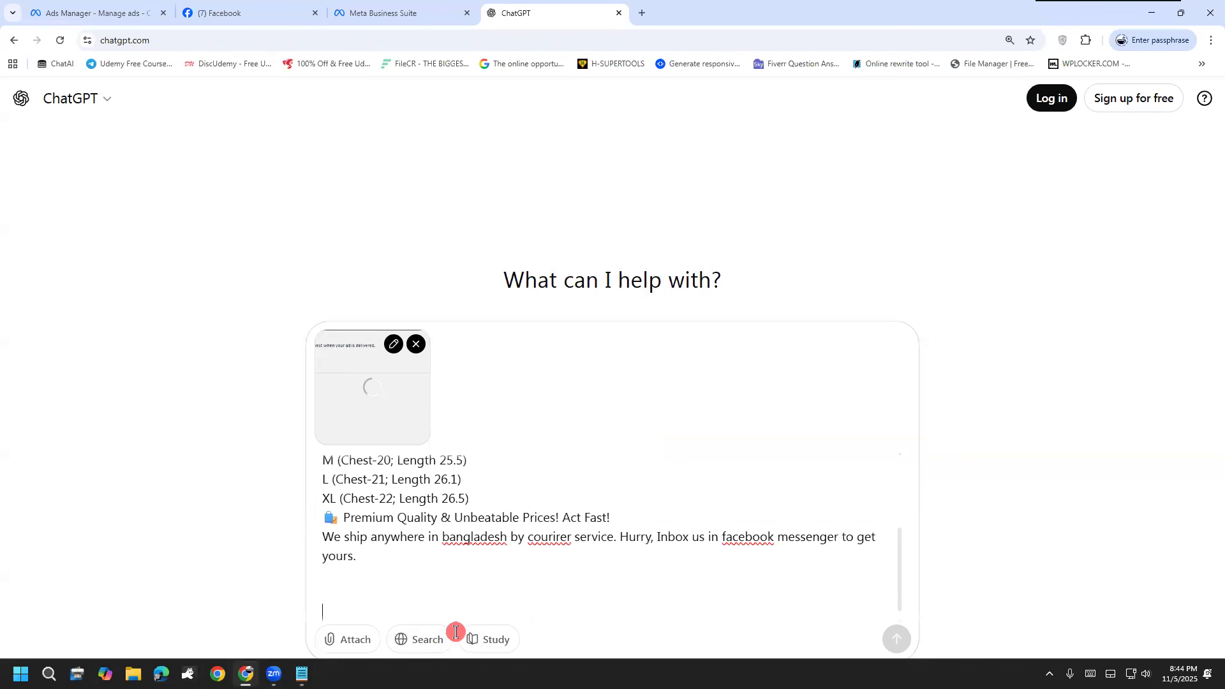
type("amr j")
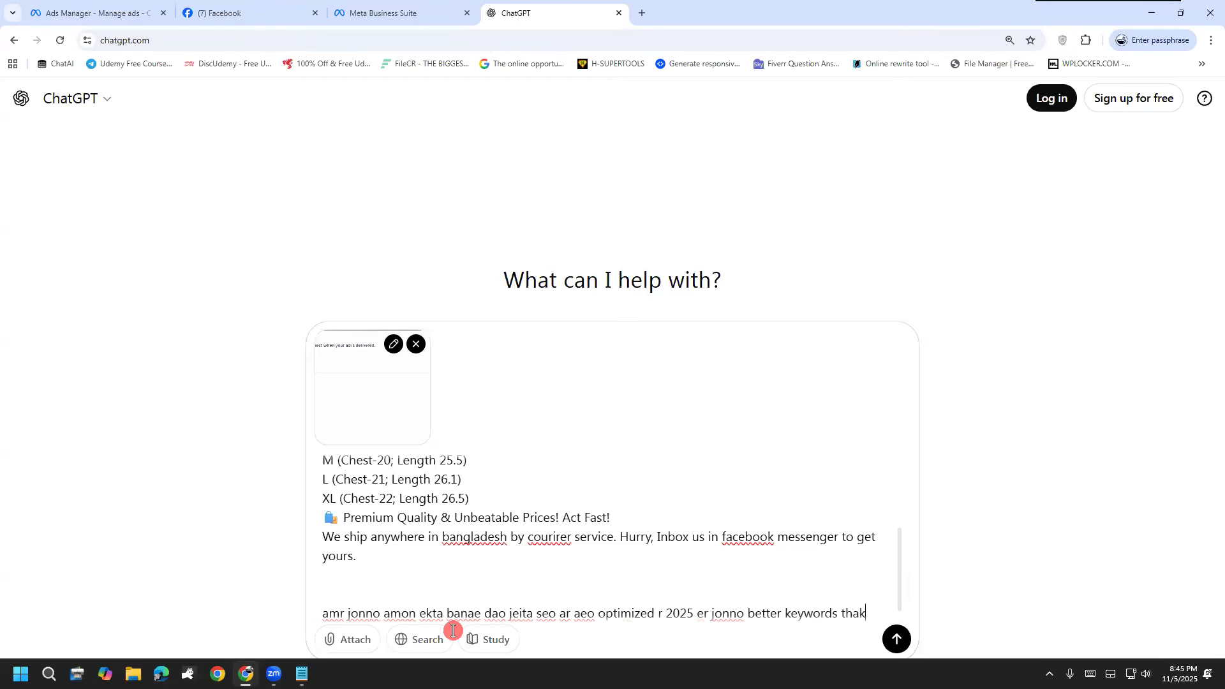
key("Return")
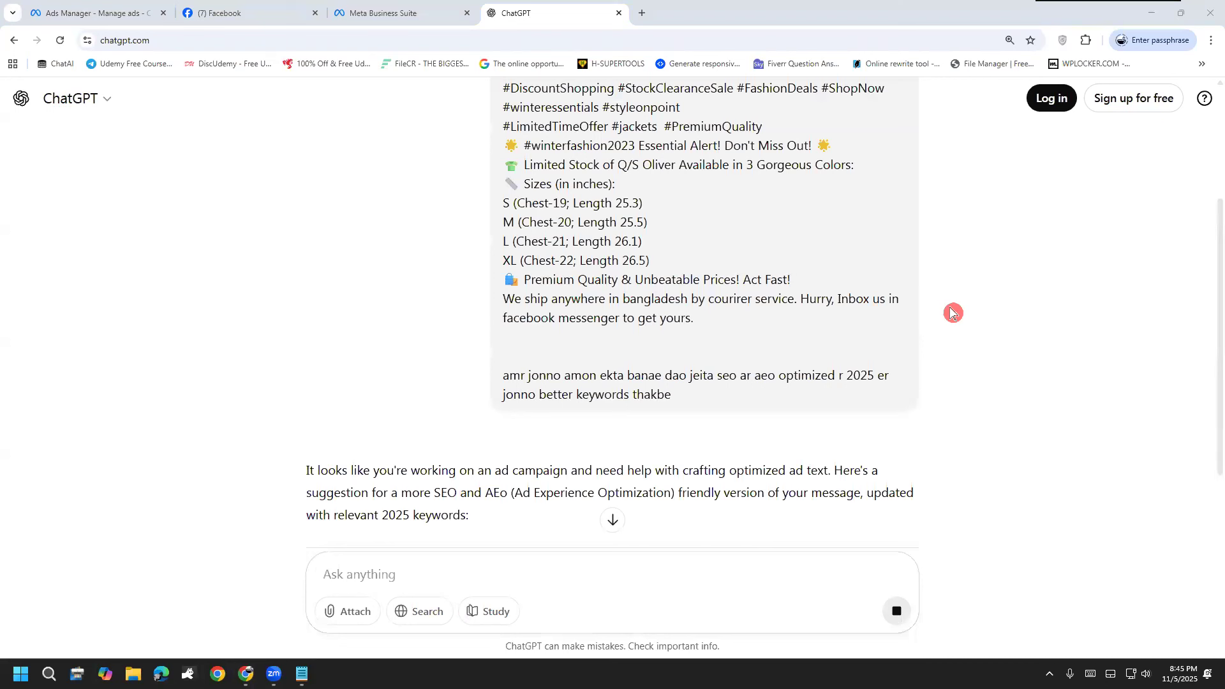
Step: Review ChatGPT's ad text and copy its "Exclusive Winter Collection 2025 - Limited Stock Alert!" line, with emojis, into the Ads Manager primary text
scroll(402, 378, "down", 4)
scroll(574, 309, "down", 1)
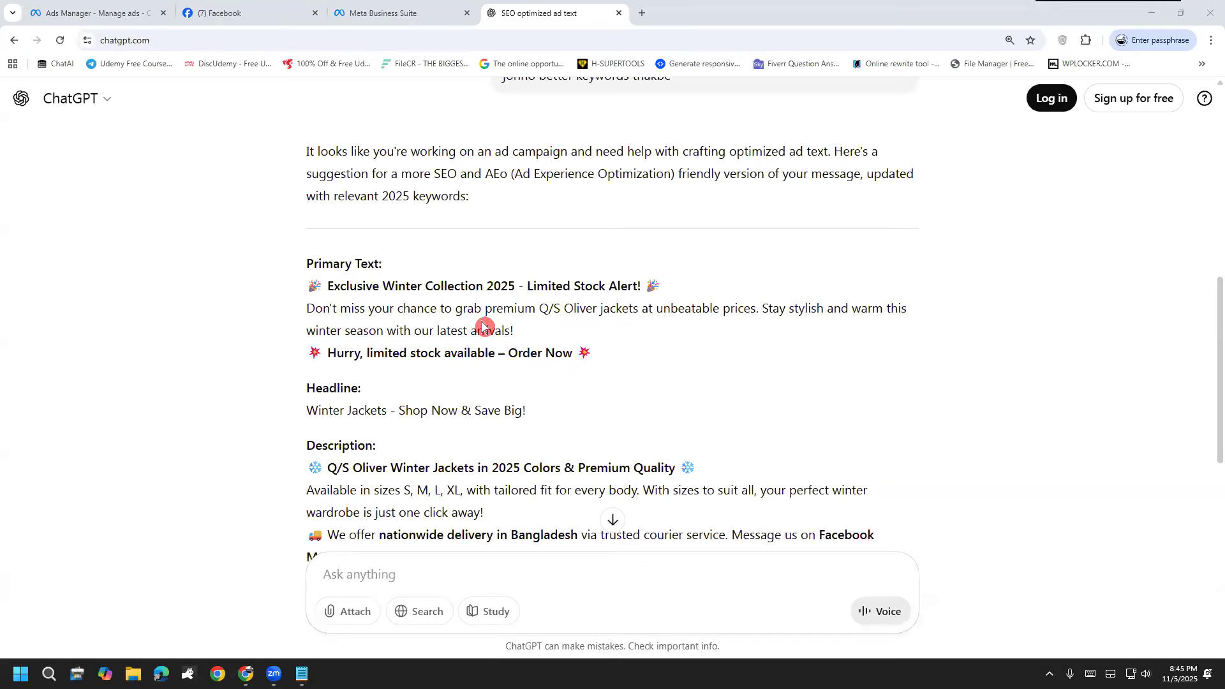
scroll(483, 326, "down", 5)
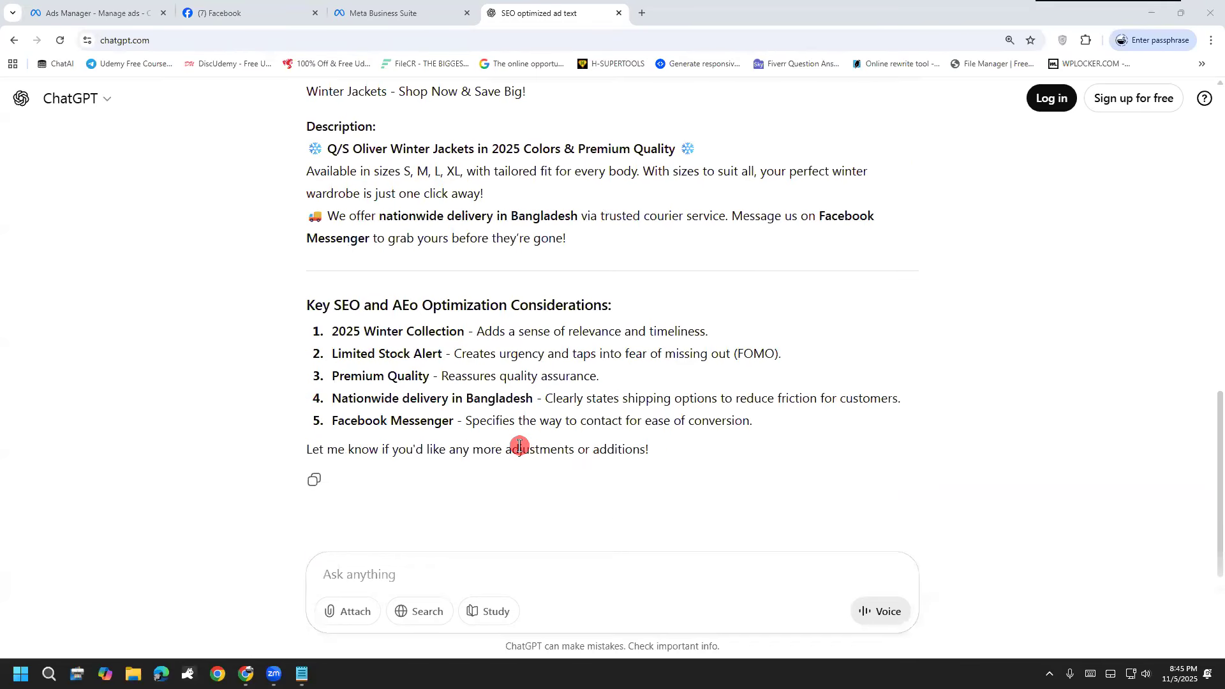
scroll(520, 445, "up", 3)
scroll(734, 396, "up", 2)
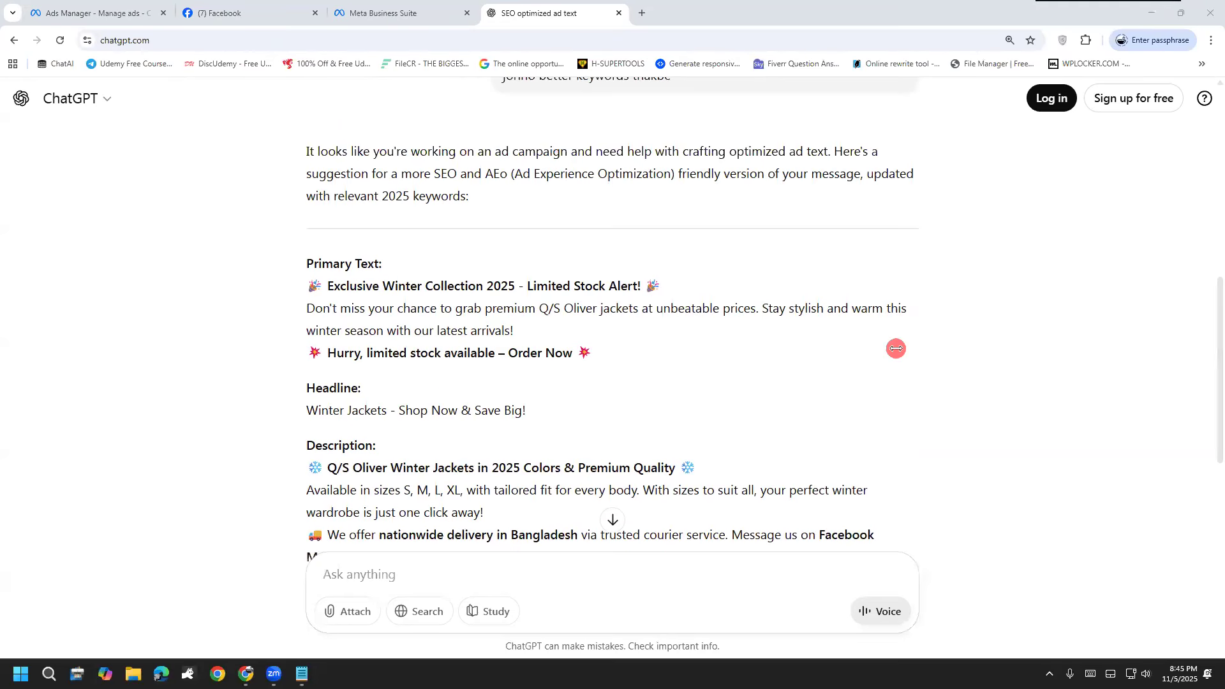
left_click_drag(668, 290, 240, 288)
right_click(380, 290)
left_click(440, 322)
left_click(248, 12)
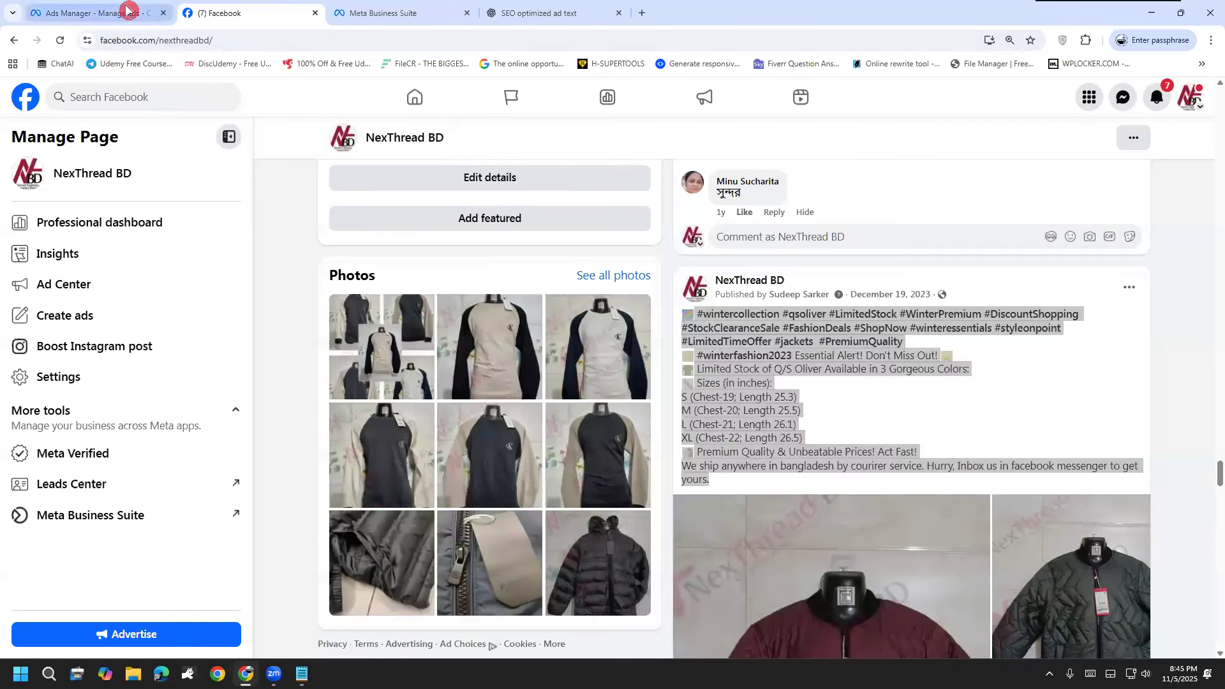
left_click(128, 12)
left_click(329, 185)
key("ctrl+v")
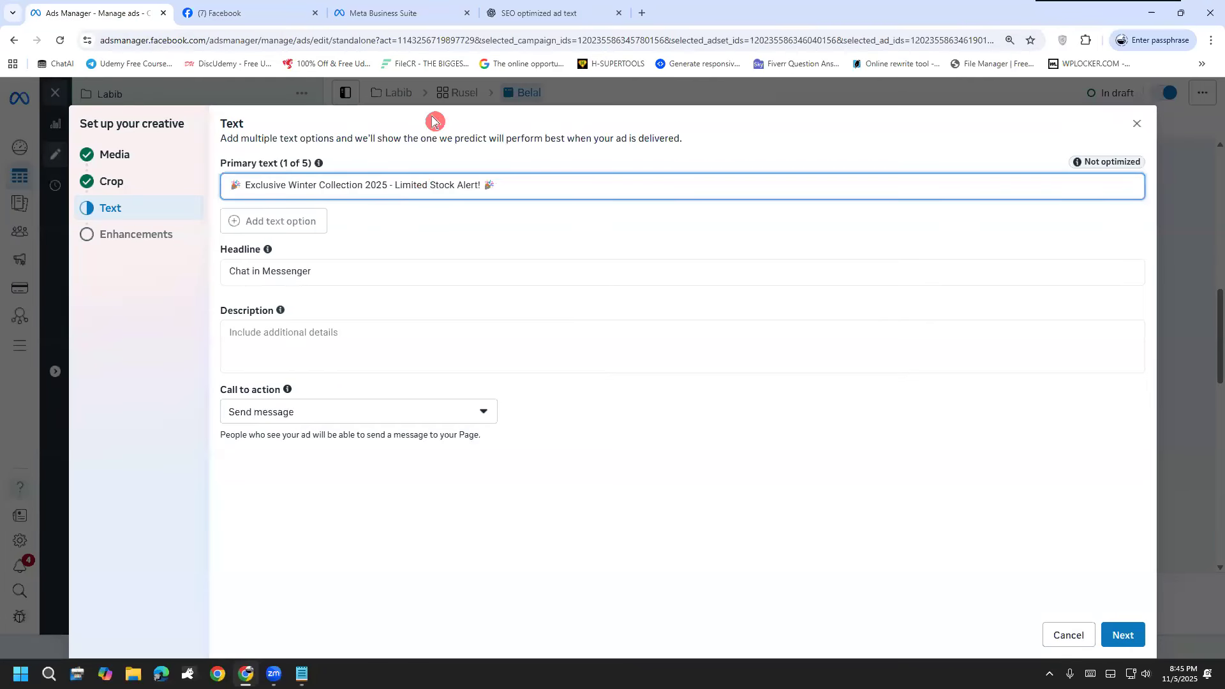
left_click(523, 12)
left_click_drag(305, 311, 365, 316)
left_click(129, 11)
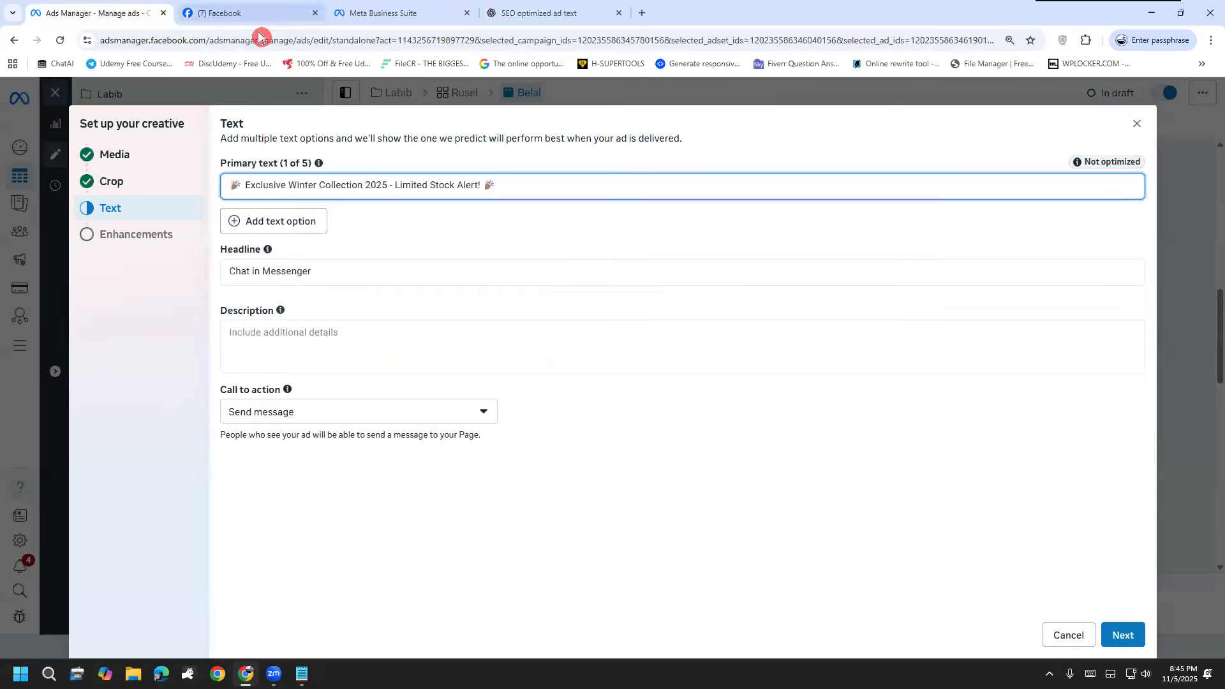
Step: Replace the ad's headline with ChatGPT's suggested "Winter Jackets - Shop Now & Save Big!"
left_click(506, 24)
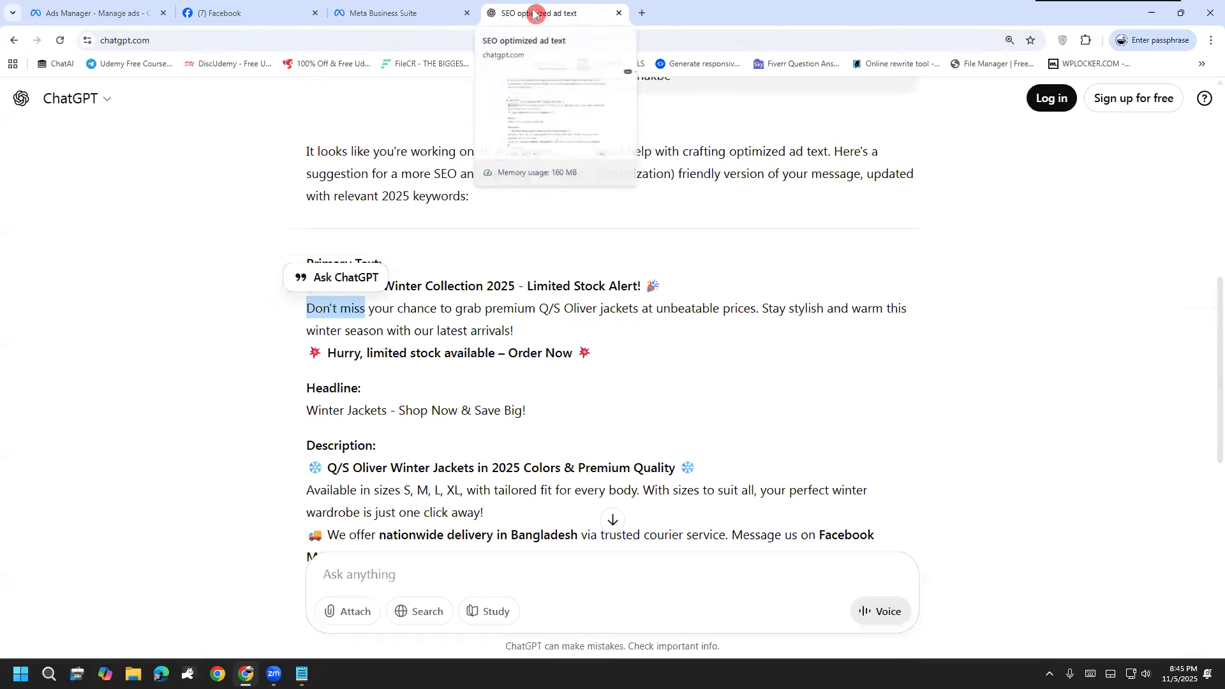
left_click(511, 331)
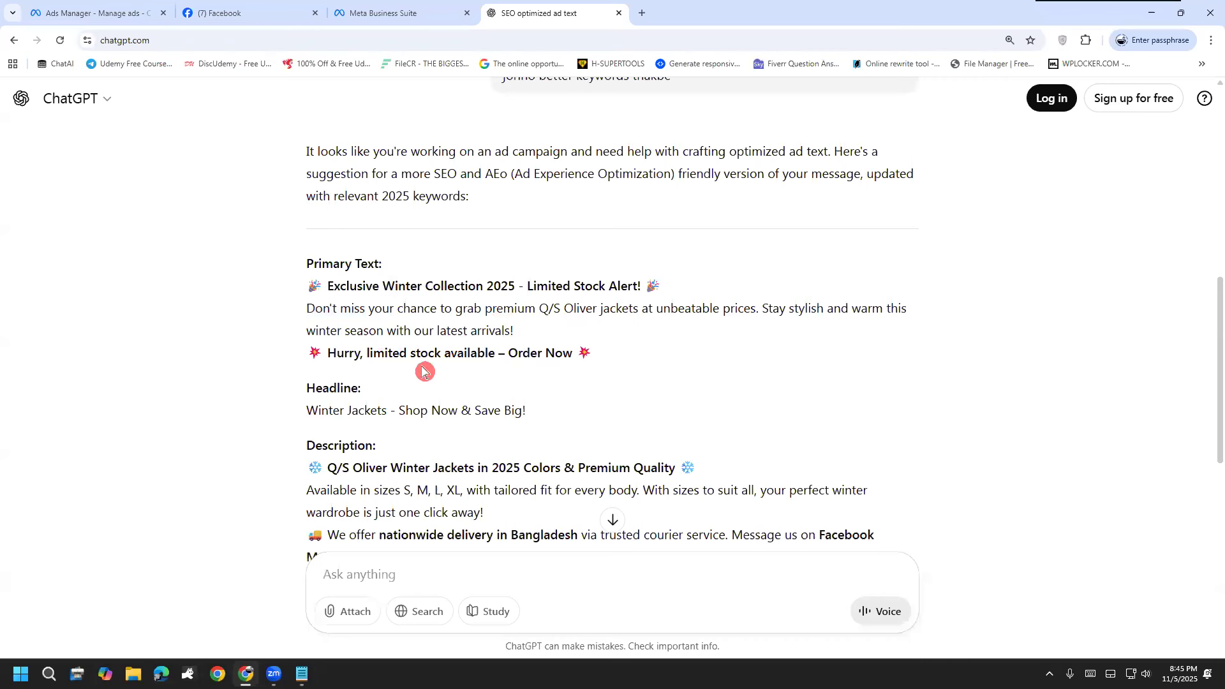
left_click_drag(536, 410, 267, 413)
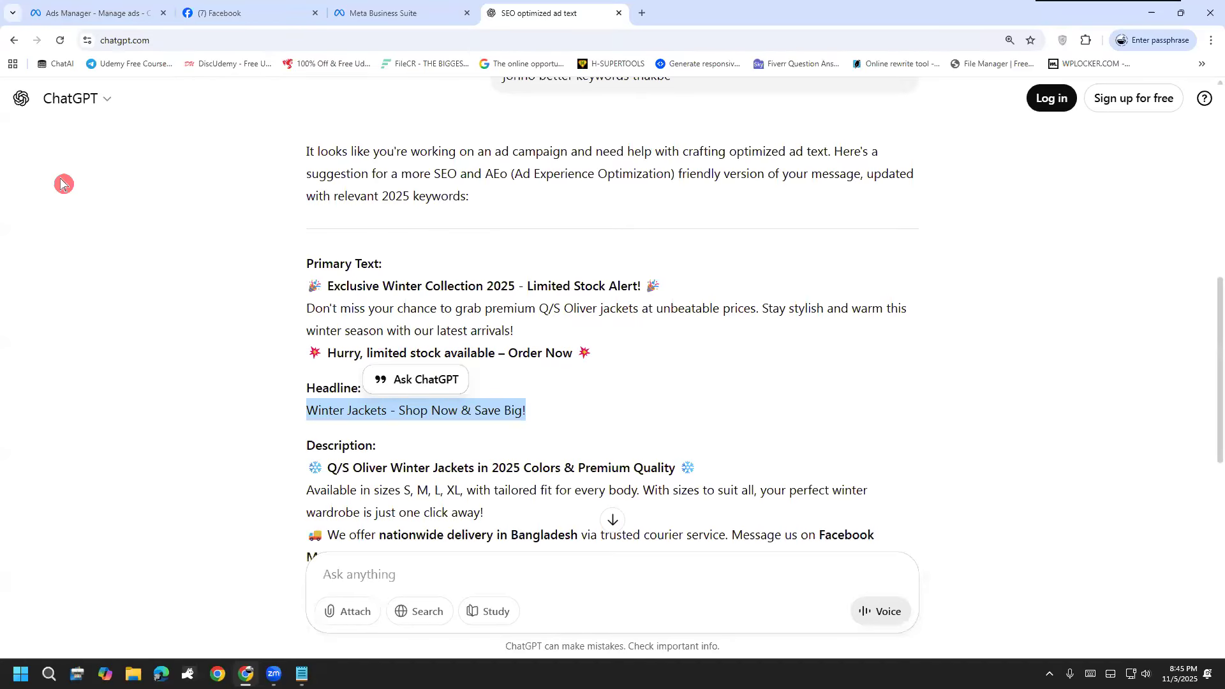
left_click(121, 12)
left_click(285, 270)
key("ctrl+v")
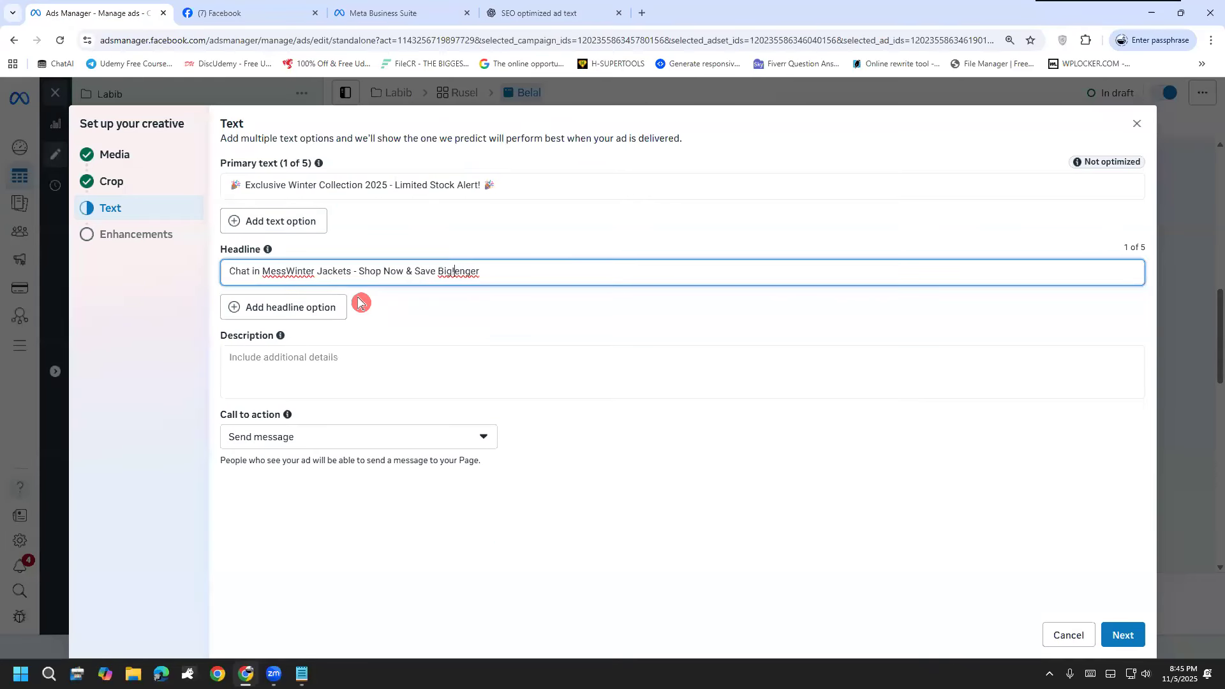
left_click_drag(493, 273, 455, 273)
key("ctrl+v")
key("ctrl+a")
key("ctrl+v")
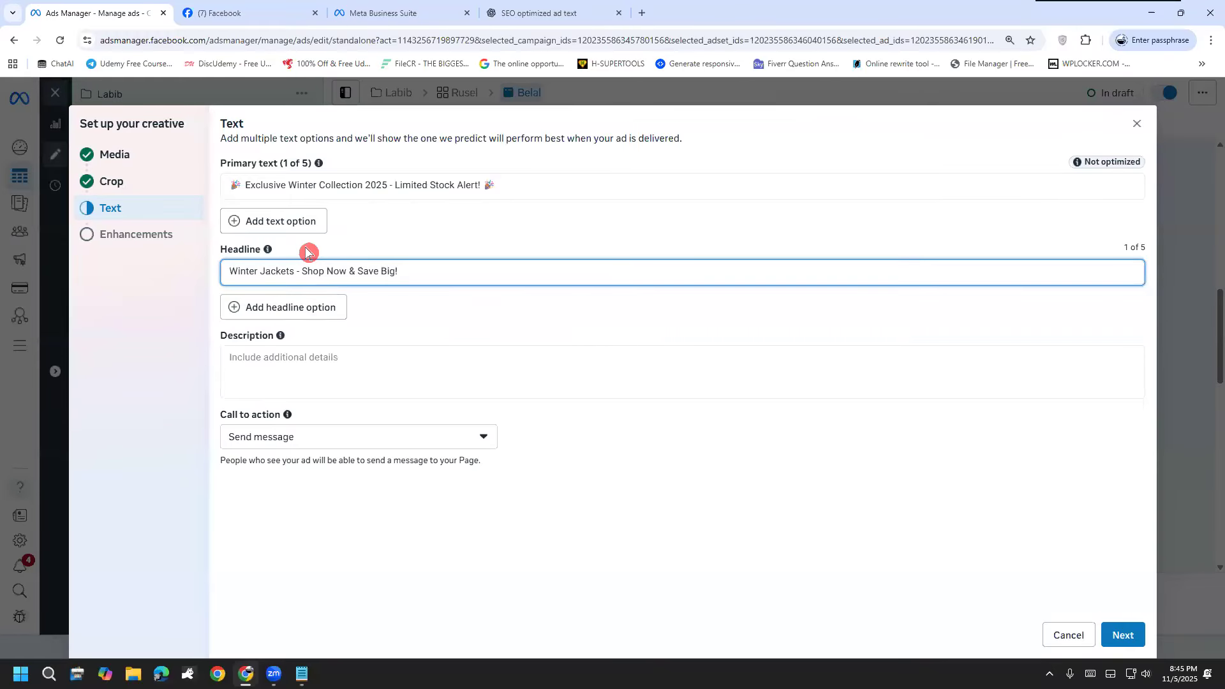
Step: Copy ChatGPT's full description about Q/S Oliver winter jackets, sizes and nationwide delivery into the ad's description in Ads Manager
left_click(548, 13)
scroll(595, 428, "down", 1)
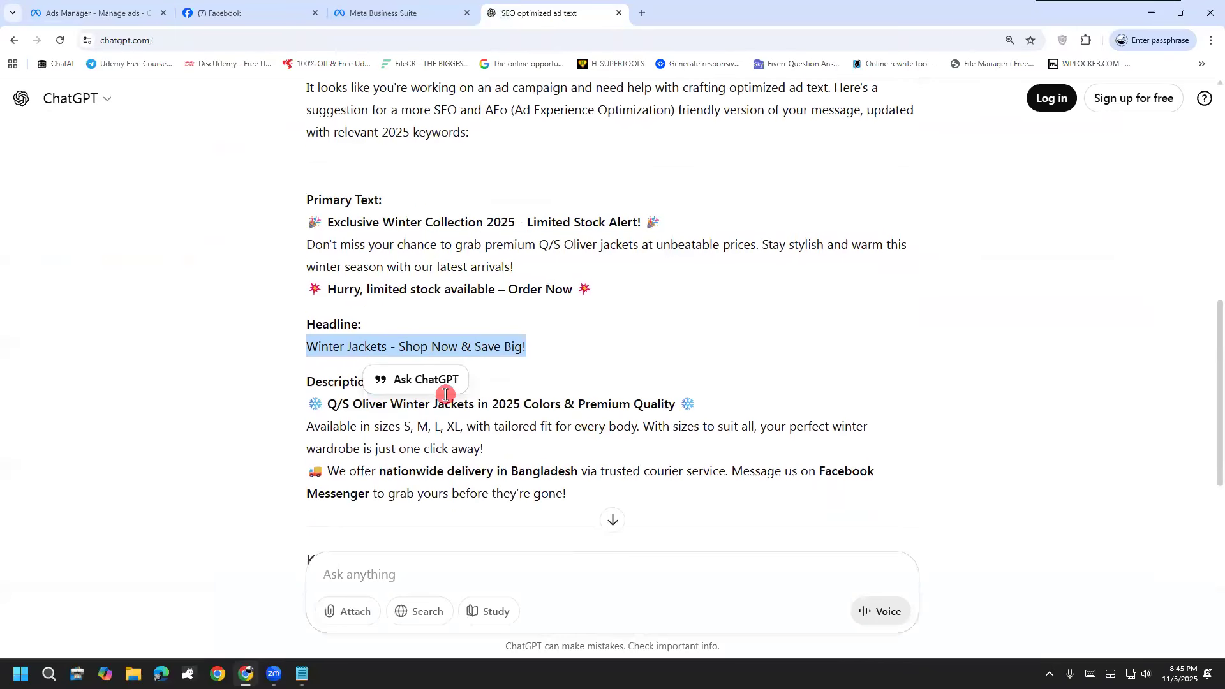
left_click(94, 13)
left_click(269, 358)
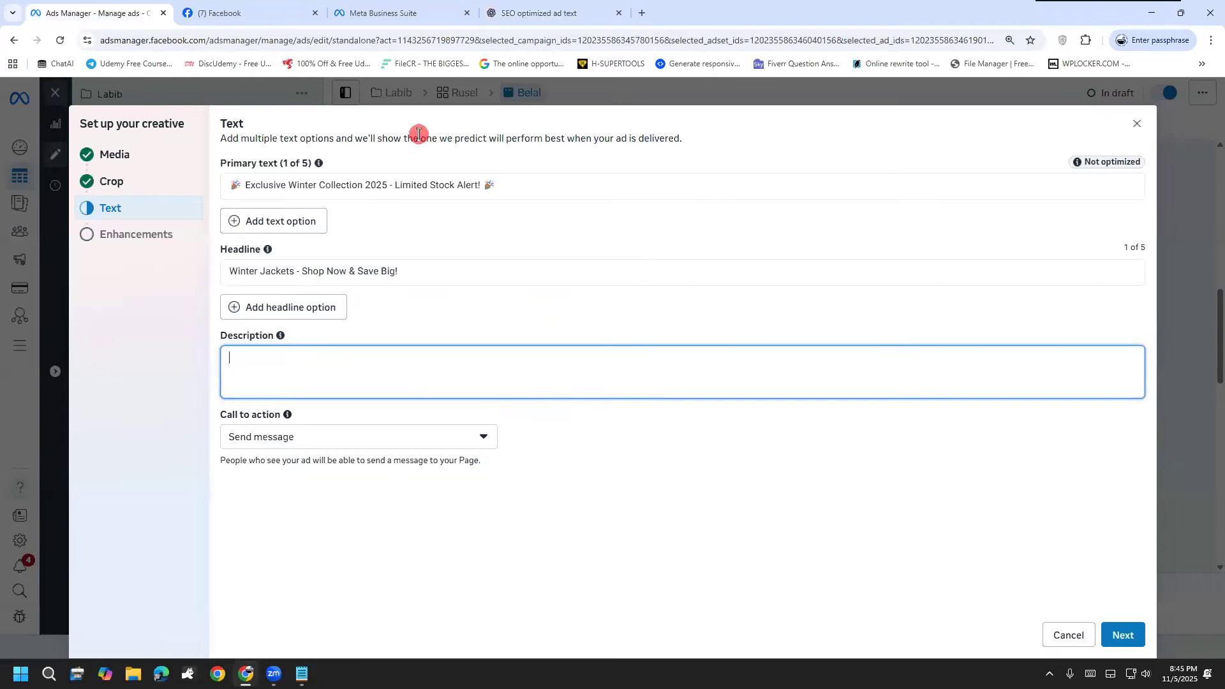
left_click(543, 13)
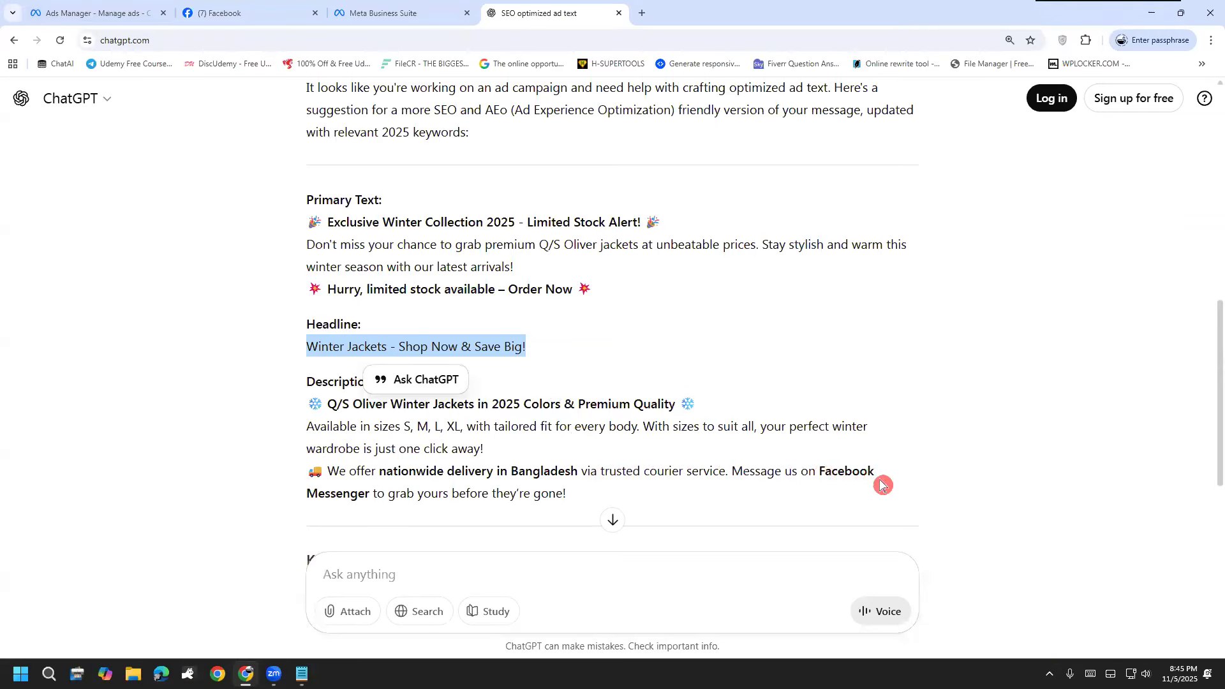
left_click_drag(576, 503, 263, 412)
left_click(127, 12)
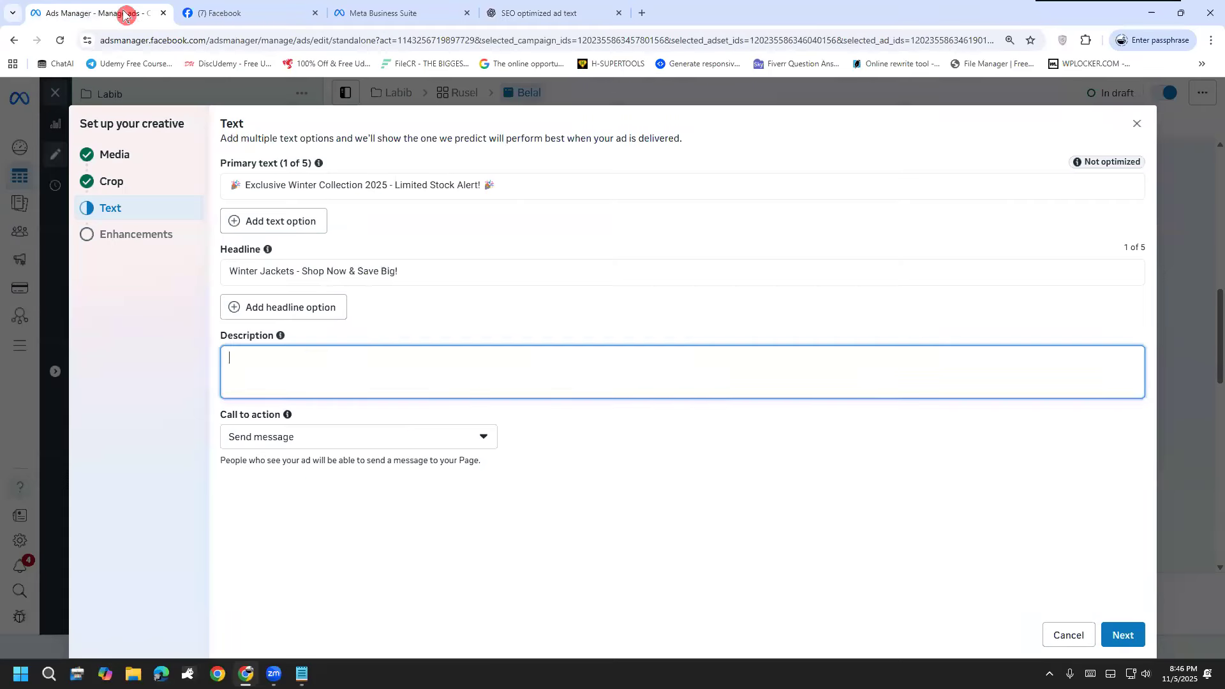
key("ctrl+v")
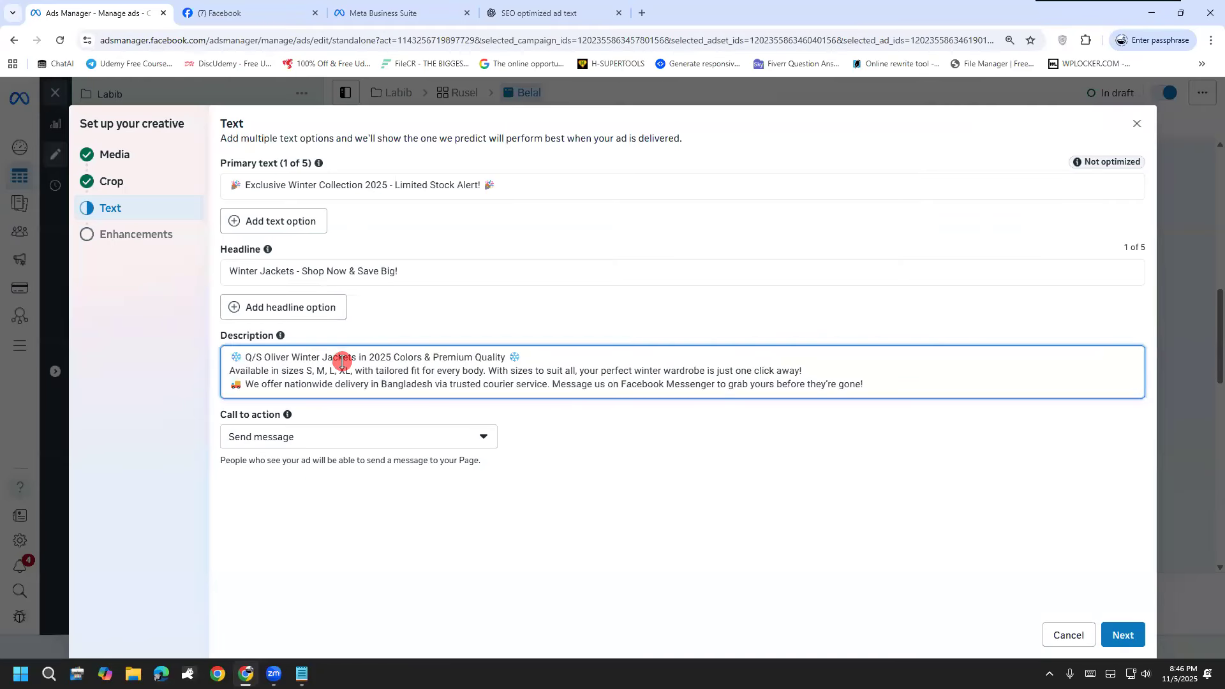
Step: Choose "Send message" as the call to action and continue to the creative enhancements
left_click(381, 447)
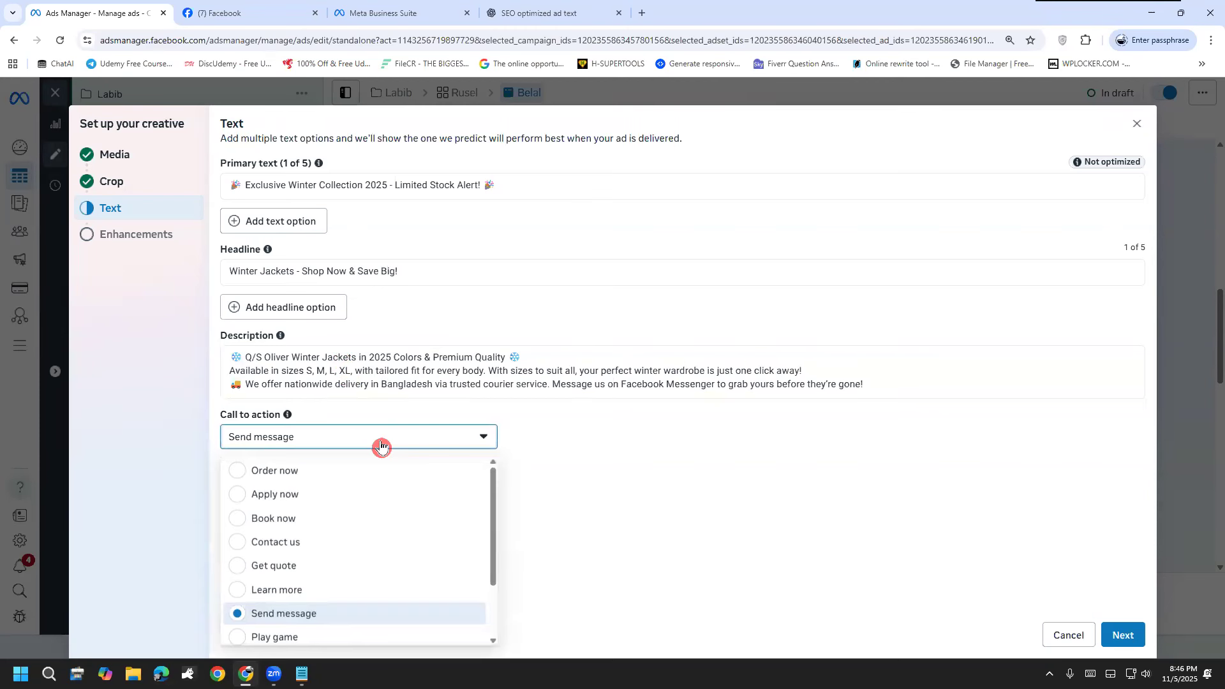
left_click(306, 616)
left_click(1115, 639)
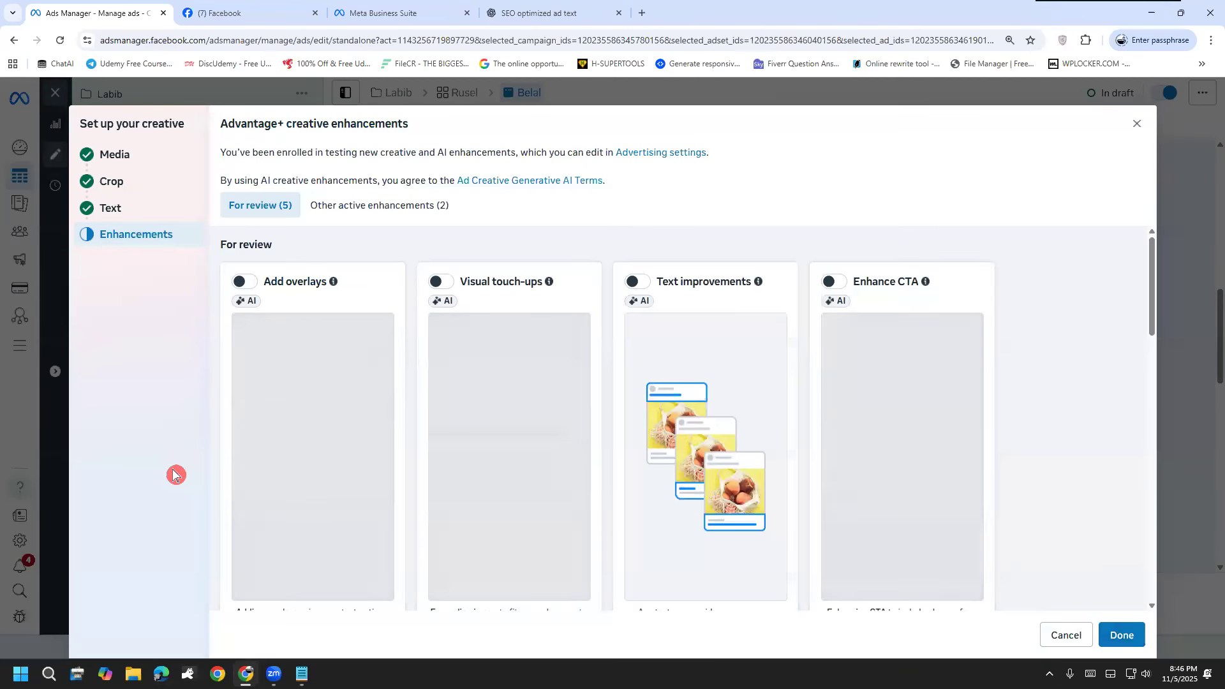
Step: Look through the Advantage+ creative enhancements, leave them as they are, and finish the creative setup
scroll(368, 511, "down", 3)
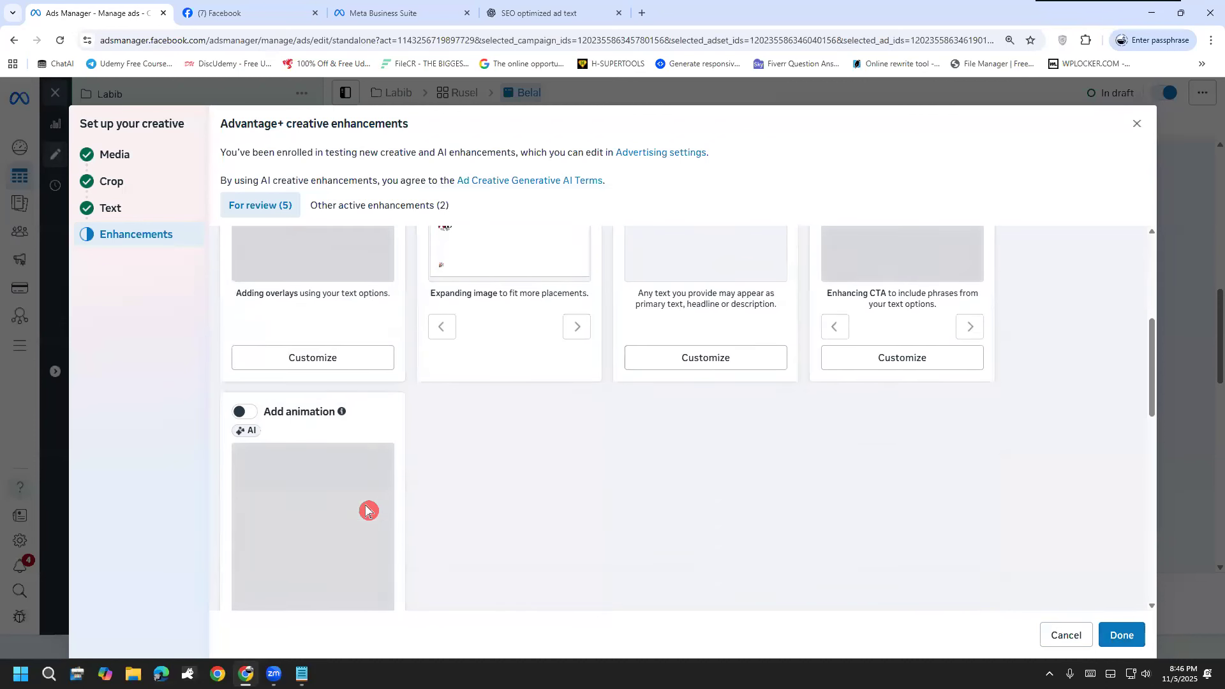
scroll(369, 510, "up", 2)
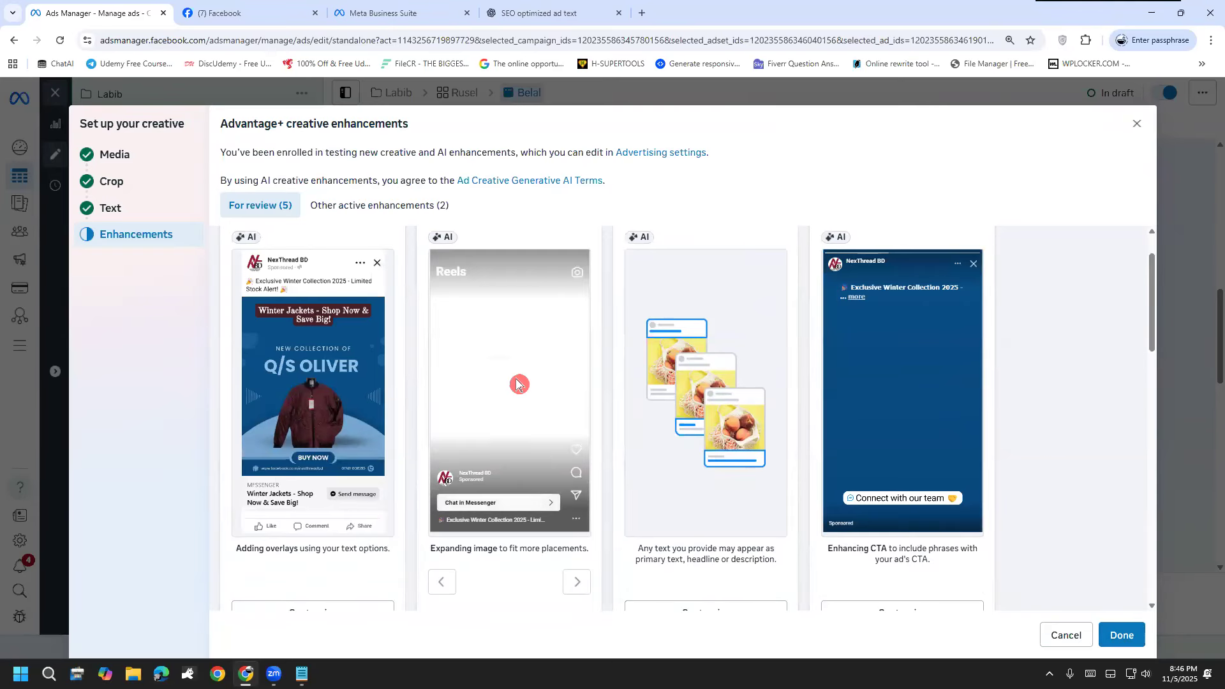
scroll(541, 429, "down", 3)
scroll(541, 429, "down", 4)
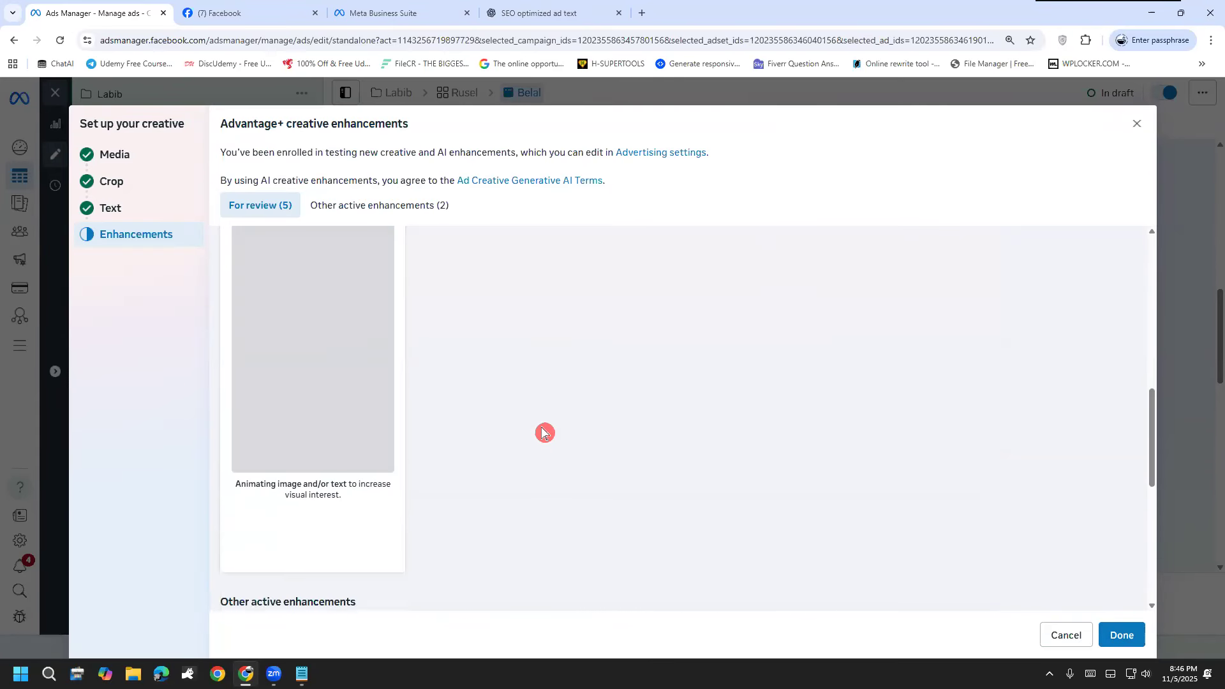
left_click(1117, 646)
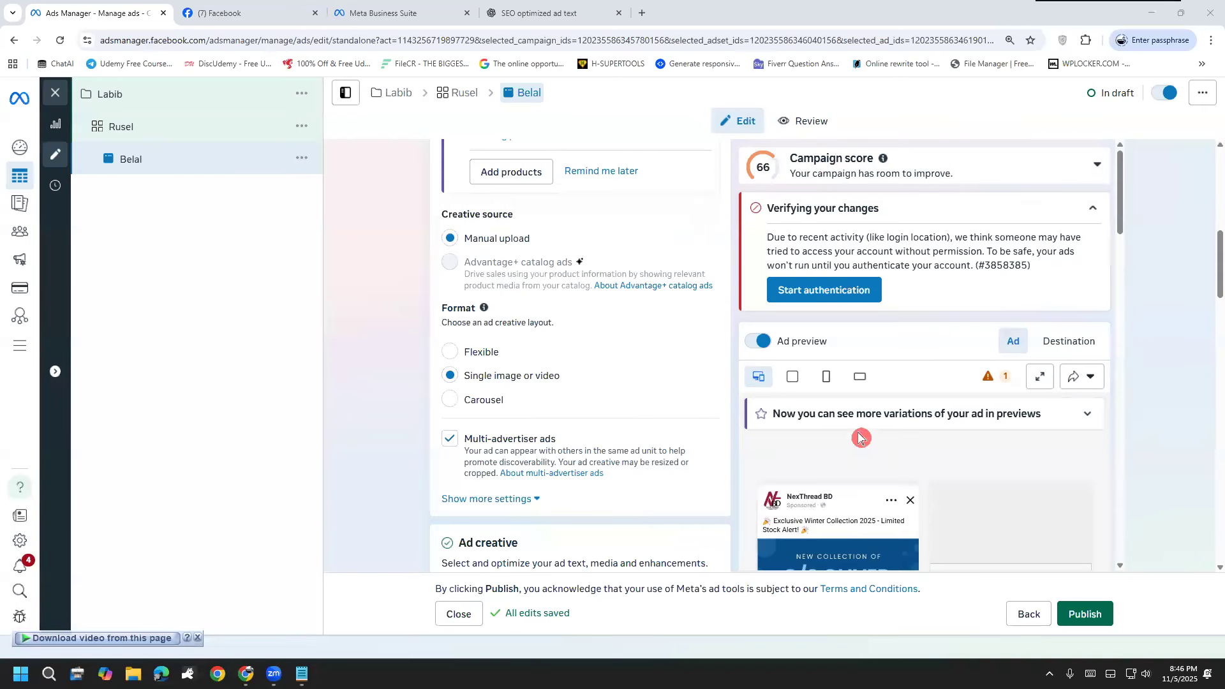
Step: Examine the ad previews across placements, along with the ad's media, text, creative testing and message template settings
scroll(861, 437, "down", 4)
scroll(860, 436, "up", 4)
scroll(824, 358, "down", 4)
scroll(777, 508, "down", 4)
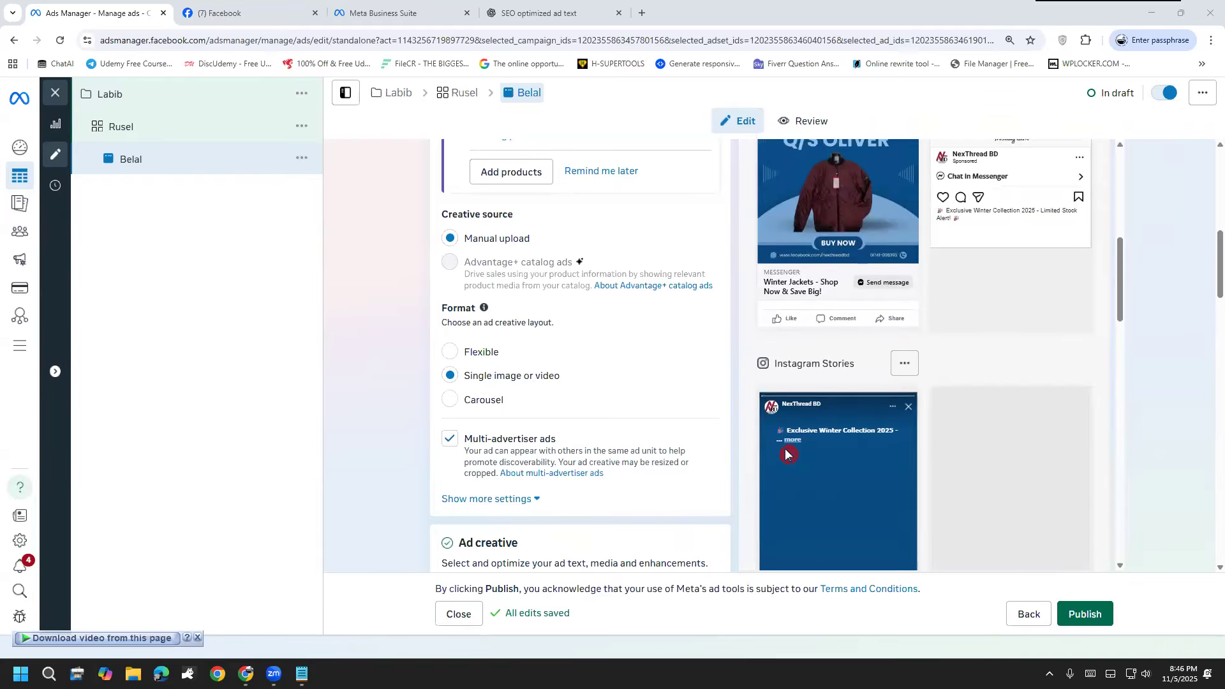
scroll(788, 455, "down", 4)
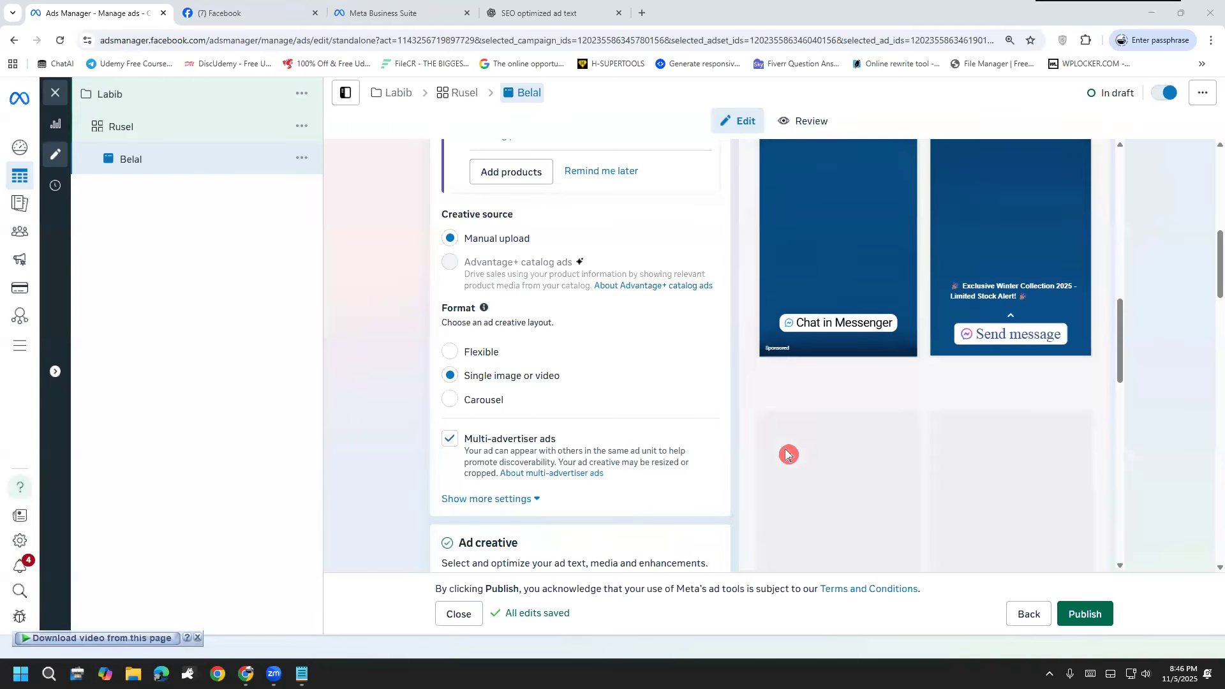
scroll(786, 453, "down", 2)
scroll(327, 448, "down", 1)
scroll(327, 448, "down", 5)
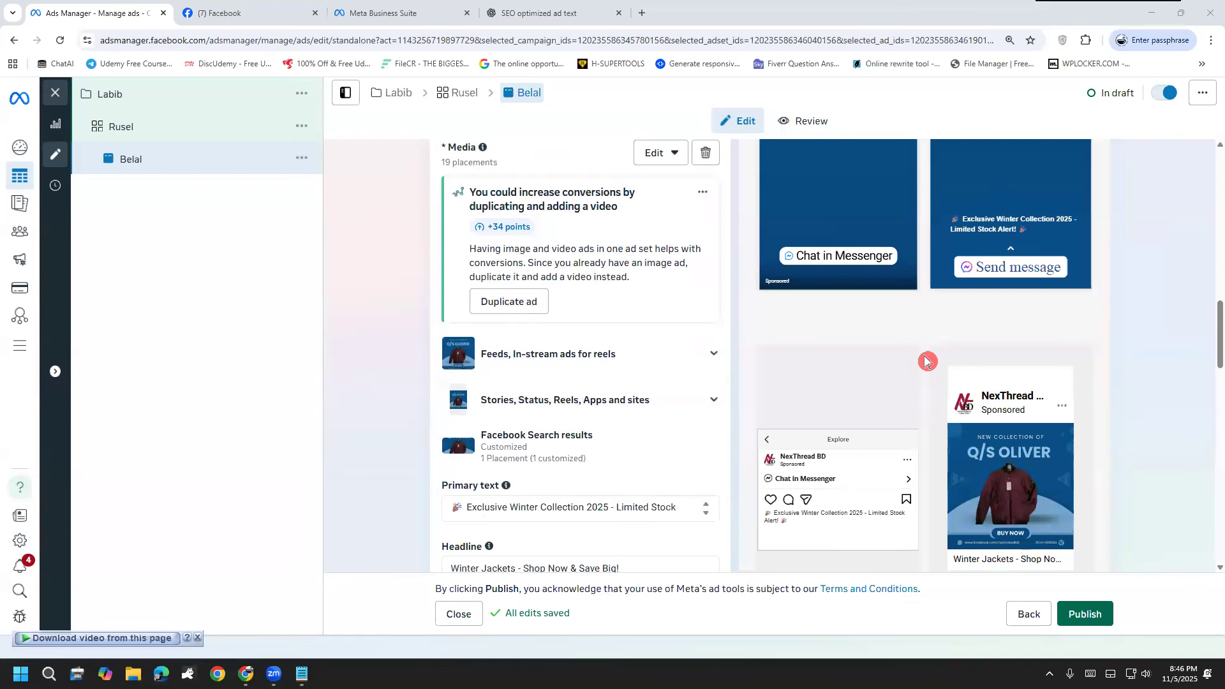
left_click_drag(1215, 326, 1215, 457)
left_click(443, 391)
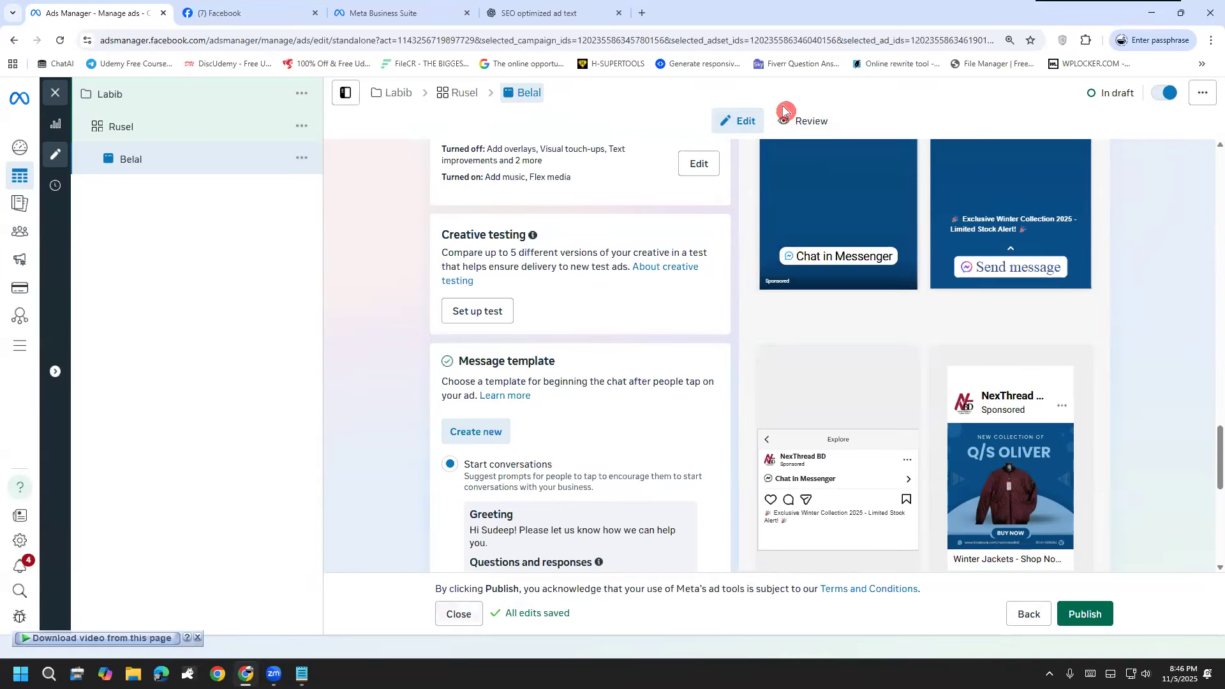
left_click_drag(230, 321, 226, 297)
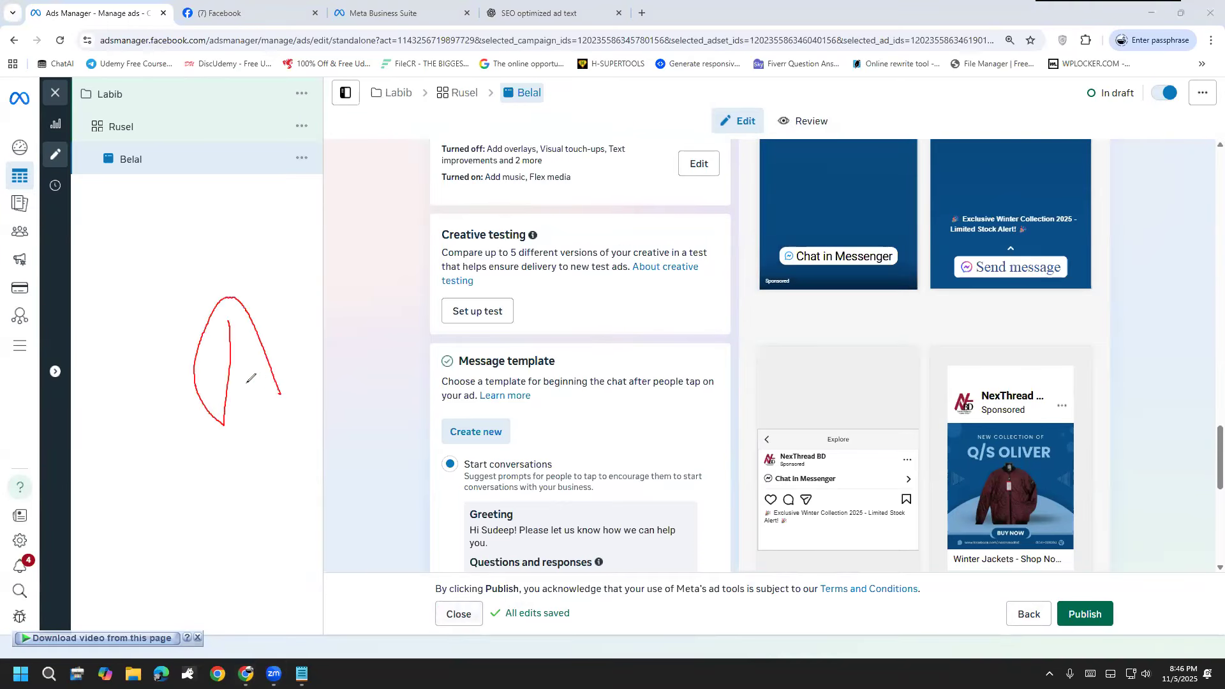
left_click(74, 516)
left_click(76, 522)
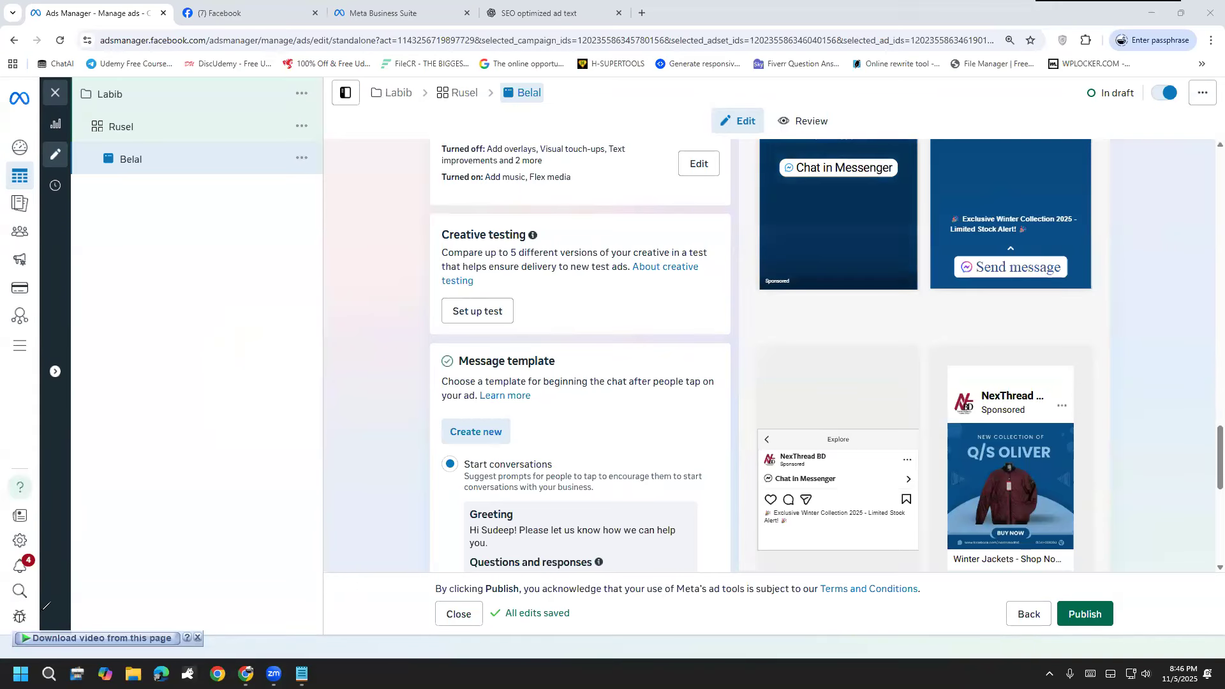
Step: Close the ad editor without publishing the draft, and look across the performance columns of the ads table
left_click(457, 610)
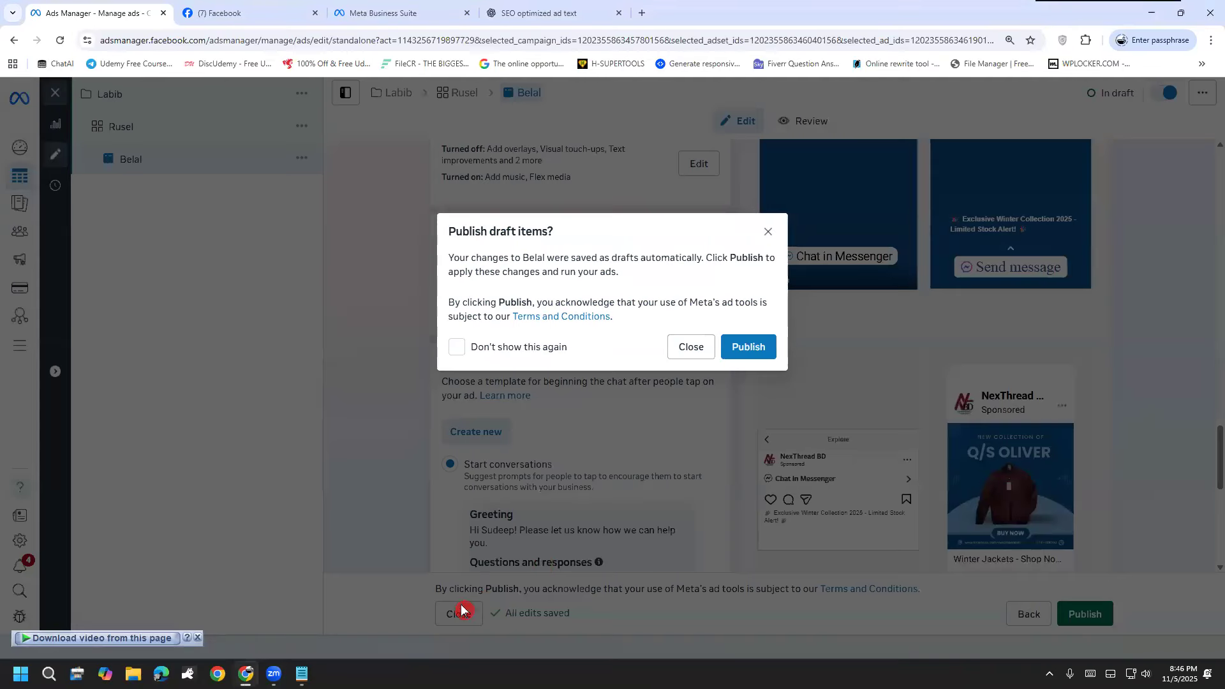
left_click(700, 353)
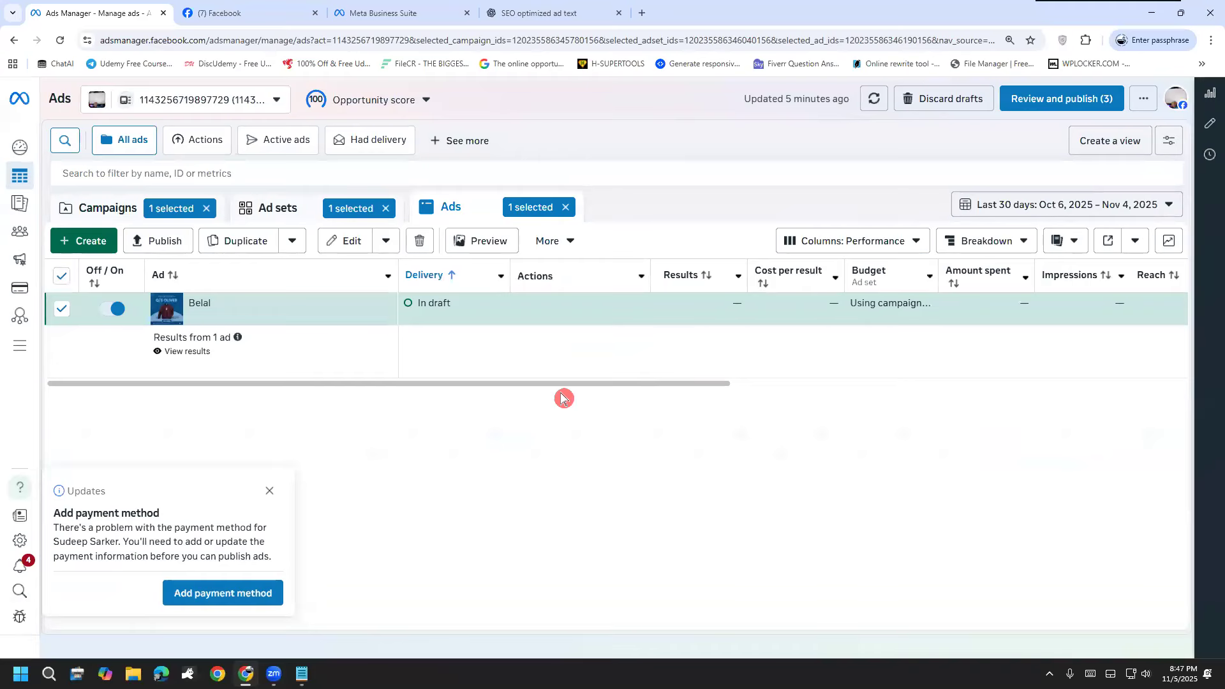
left_click_drag(553, 389, 829, 377)
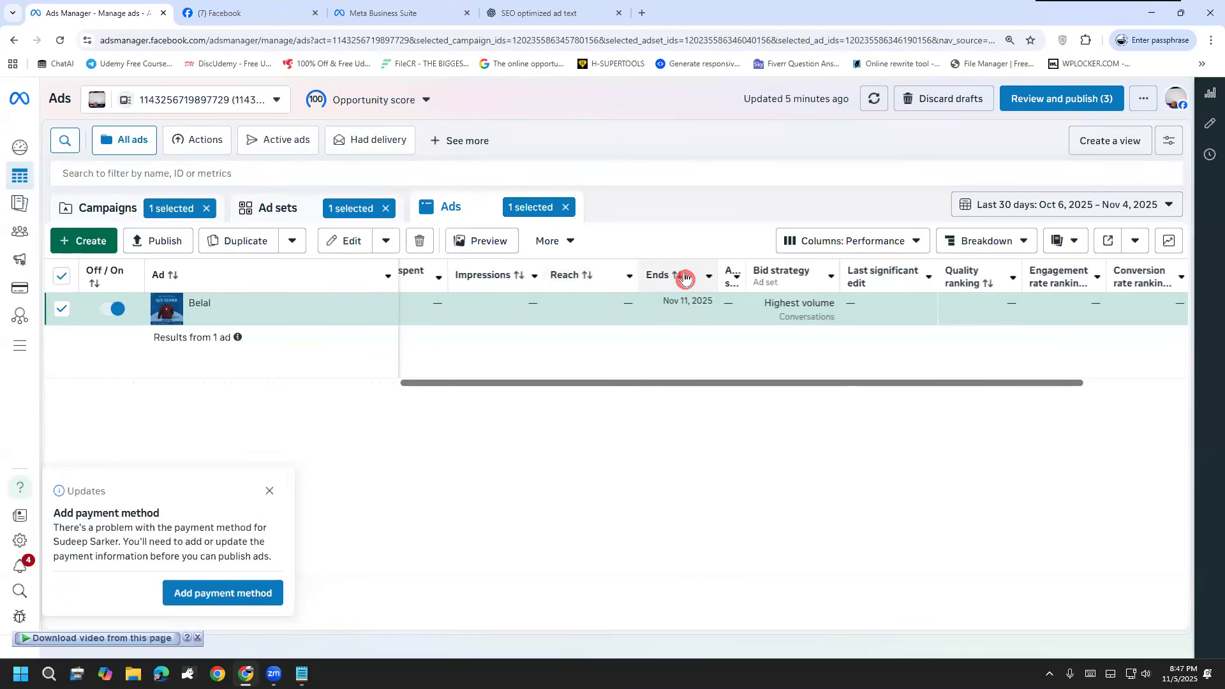
left_click_drag(630, 385, 544, 392)
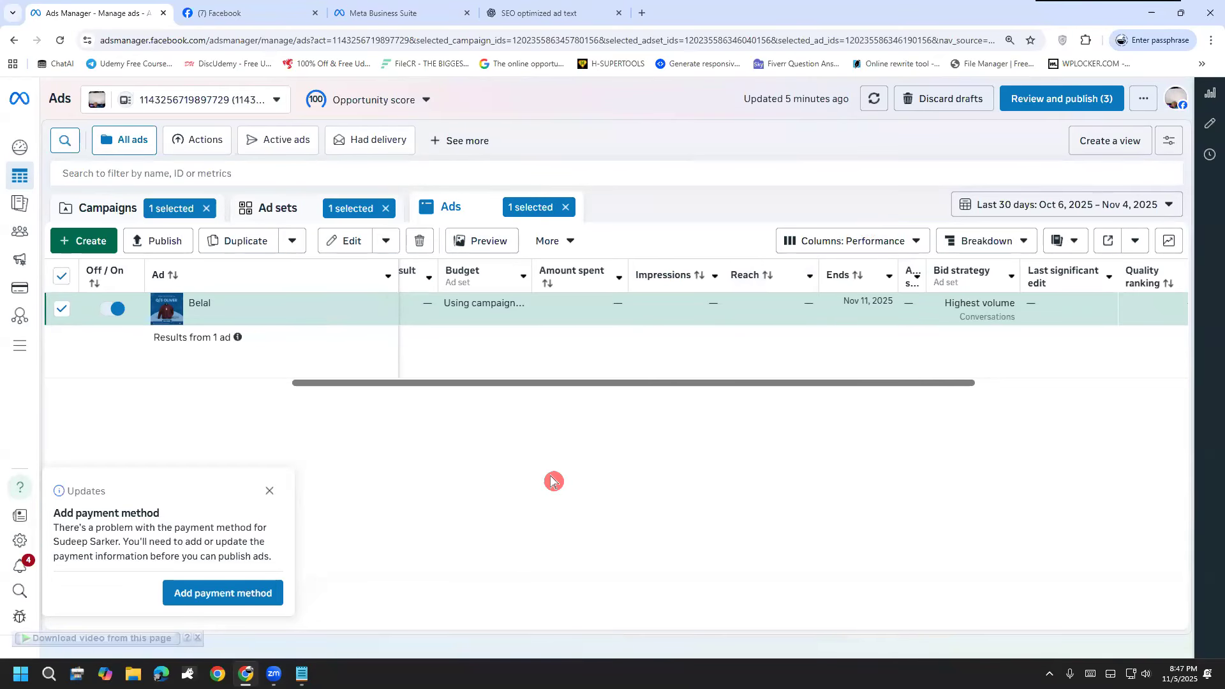
left_click_drag(637, 384, 680, 383)
mouse_move(436, 541)
left_mouse_down()
mouse_move(463, 577)
mouse_move(450, 537)
mouse_move(500, 558)
mouse_move(548, 552)
mouse_move(532, 568)
left_mouse_up()
mouse_move(619, 486)
left_mouse_down()
mouse_move(601, 495)
mouse_move(667, 533)
left_mouse_up()
mouse_move(664, 501)
left_mouse_down()
mouse_move(661, 514)
mouse_move(695, 492)
mouse_move(729, 505)
mouse_move(754, 493)
left_mouse_up()
mouse_move(783, 437)
left_mouse_down()
mouse_move(751, 476)
mouse_move(754, 501)
left_mouse_up()
mouse_move(805, 450)
left_mouse_down()
mouse_move(809, 472)
mouse_move(830, 462)
mouse_move(838, 495)
mouse_move(868, 446)
mouse_move(891, 445)
left_mouse_up()
left_click(817, 437)
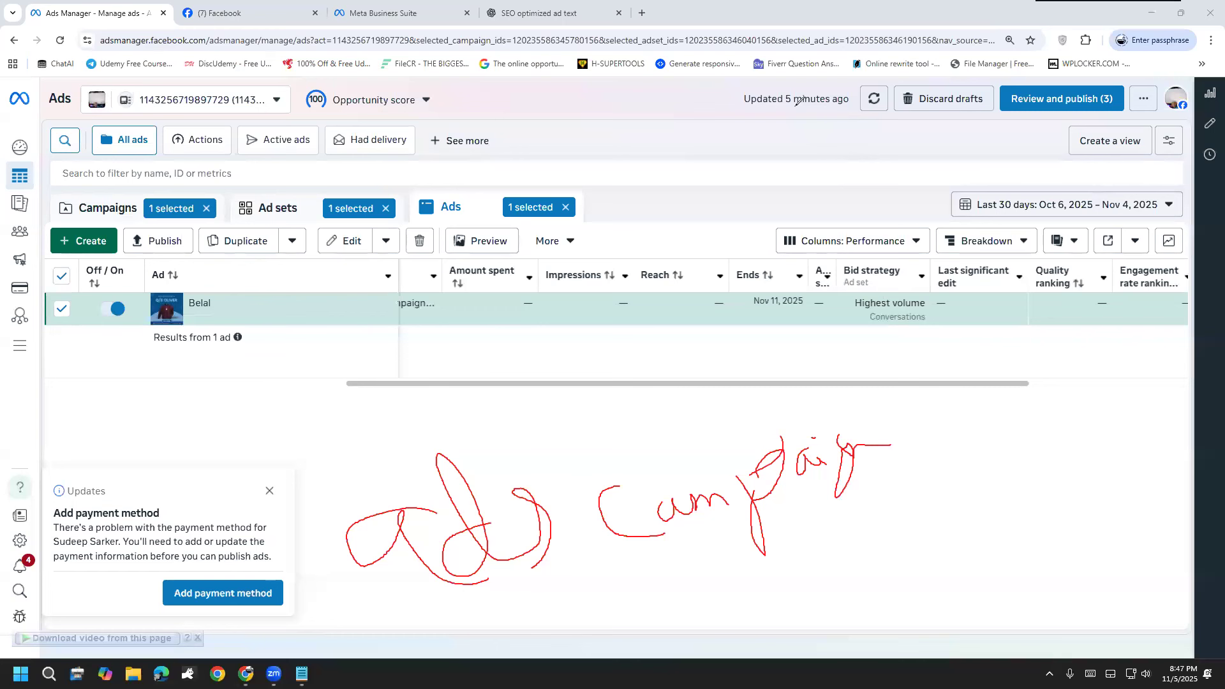